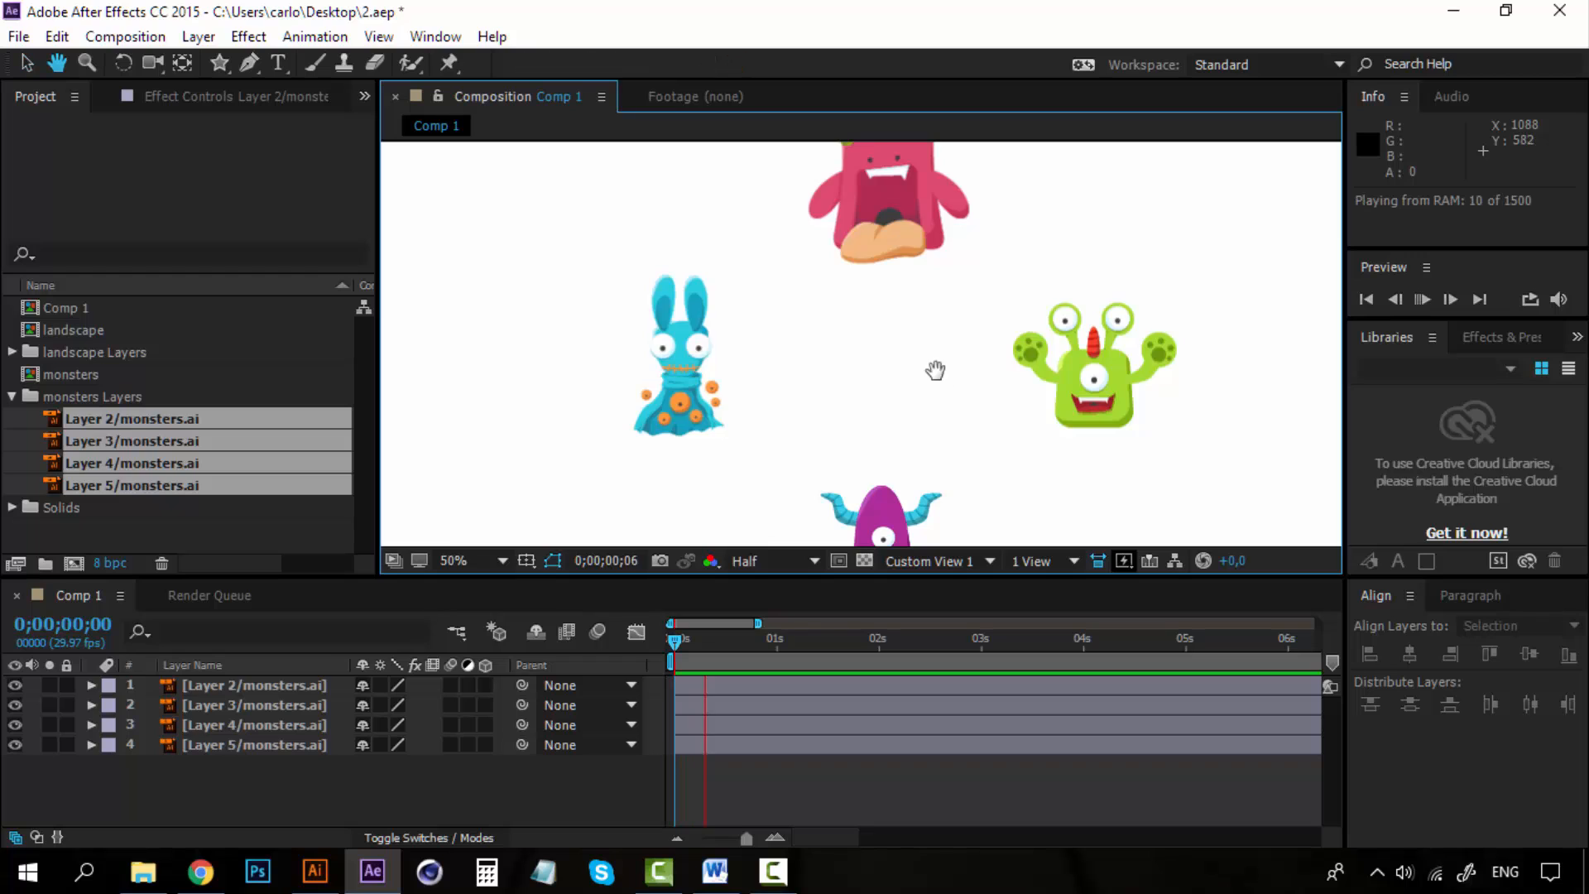
{"action": "left_click_drag", "start_coordinate": [934, 369], "coordinate": [752, 344]}
{"action": "left_click_drag", "start_coordinate": [729, 643], "coordinate": [668, 640]}
{"action": "scroll", "coordinate": [712, 335], "scroll_direction": "down", "scroll_amount": 2}
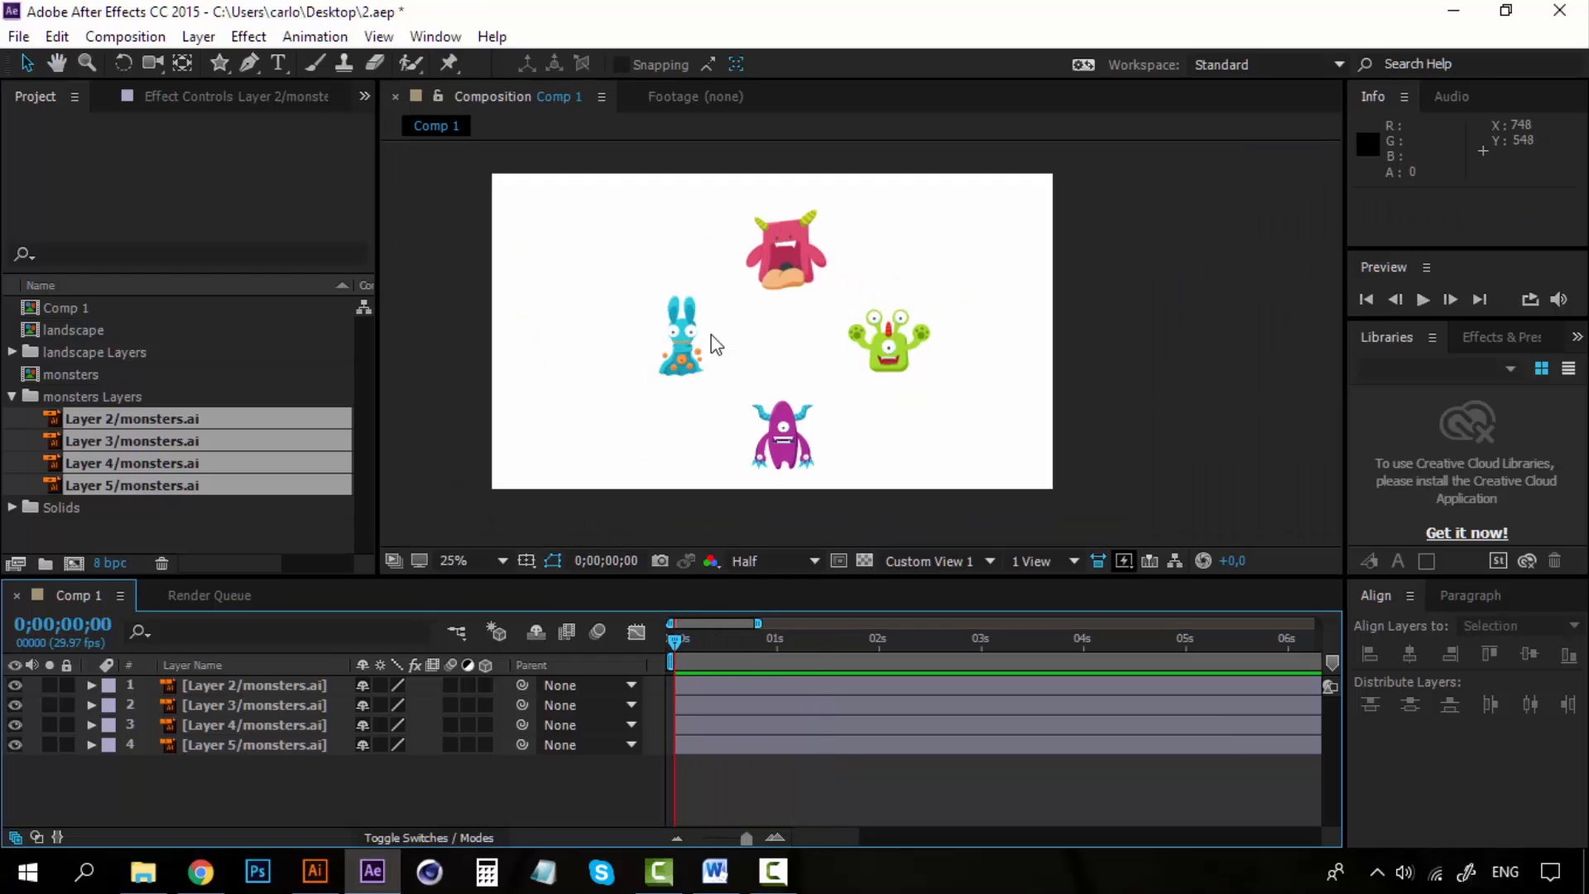
{"action": "left_click", "coordinate": [303, 687]}
{"action": "left_click", "coordinate": [305, 743]}
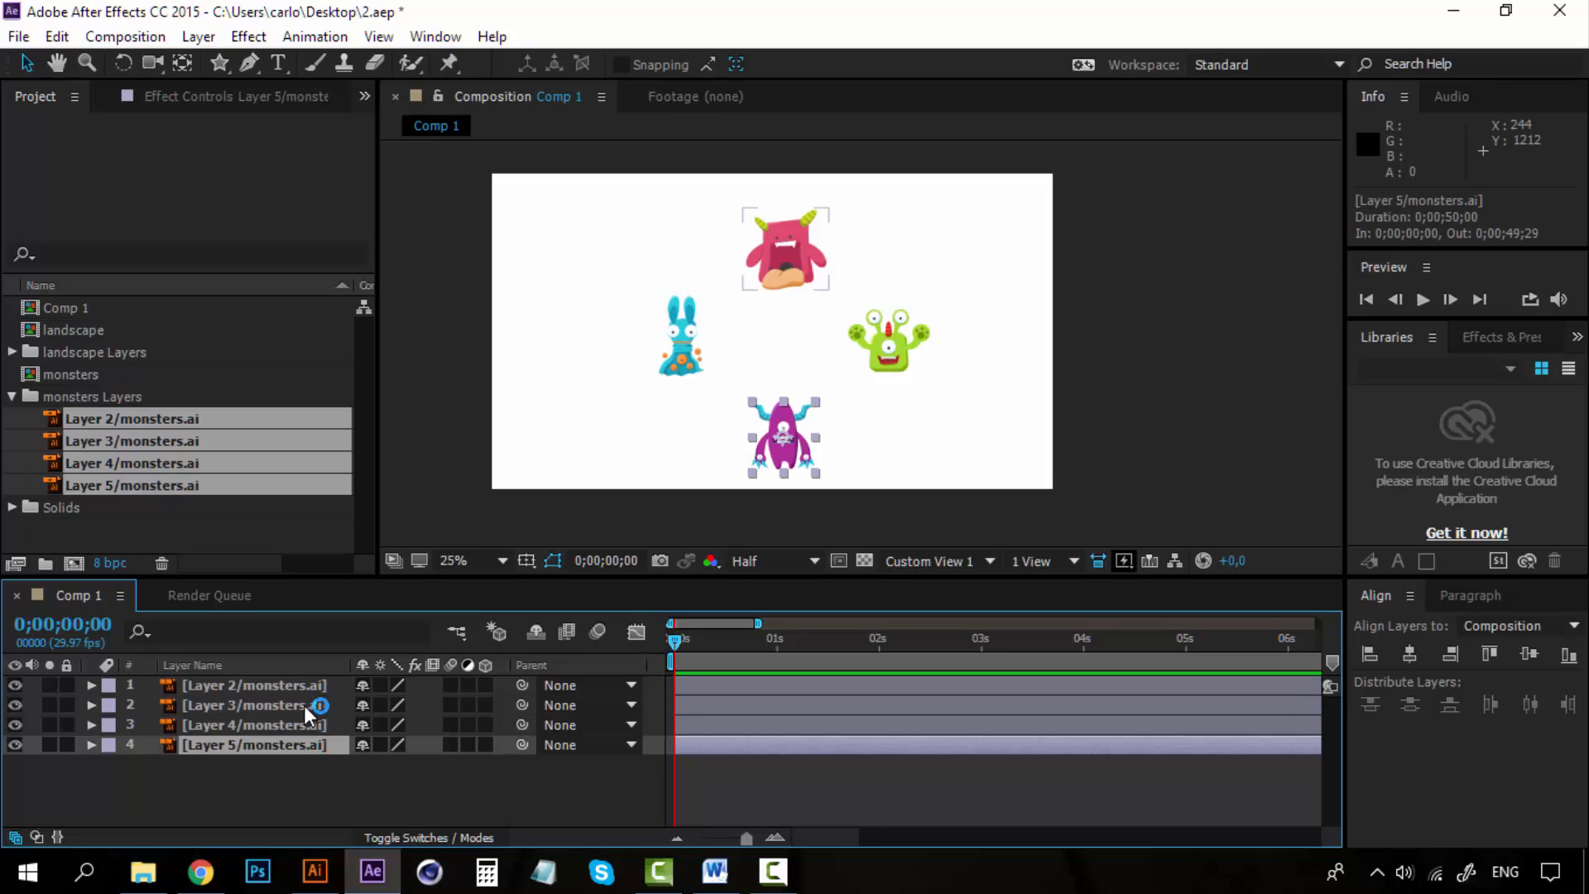
{"action": "left_click", "coordinate": [305, 705]}
{"action": "left_click", "coordinate": [305, 685]}
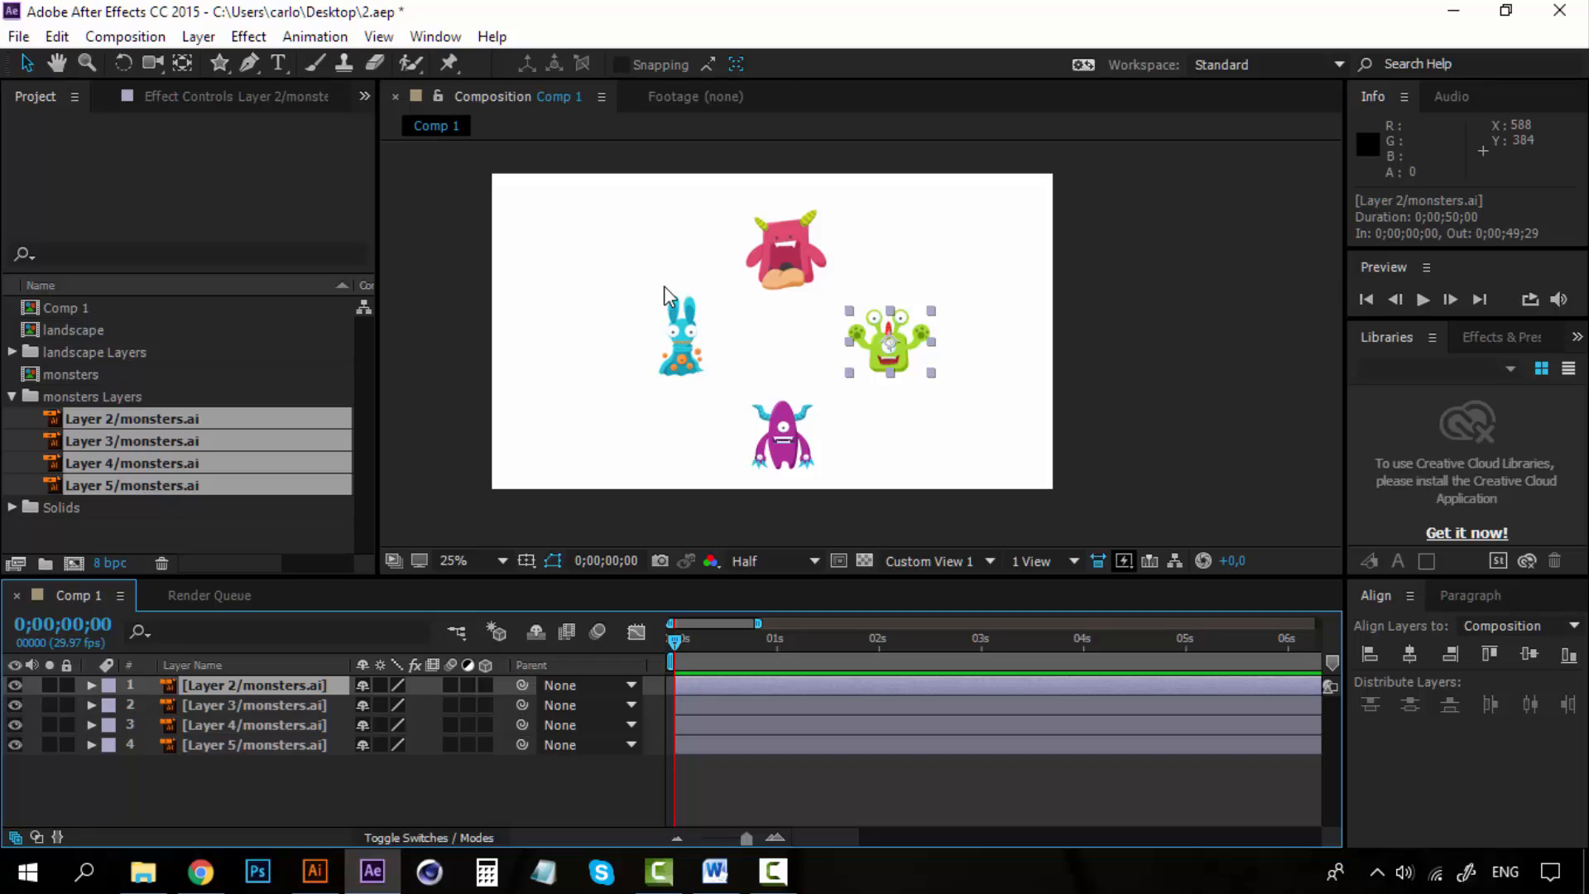
{"action": "left_click", "coordinate": [310, 772]}
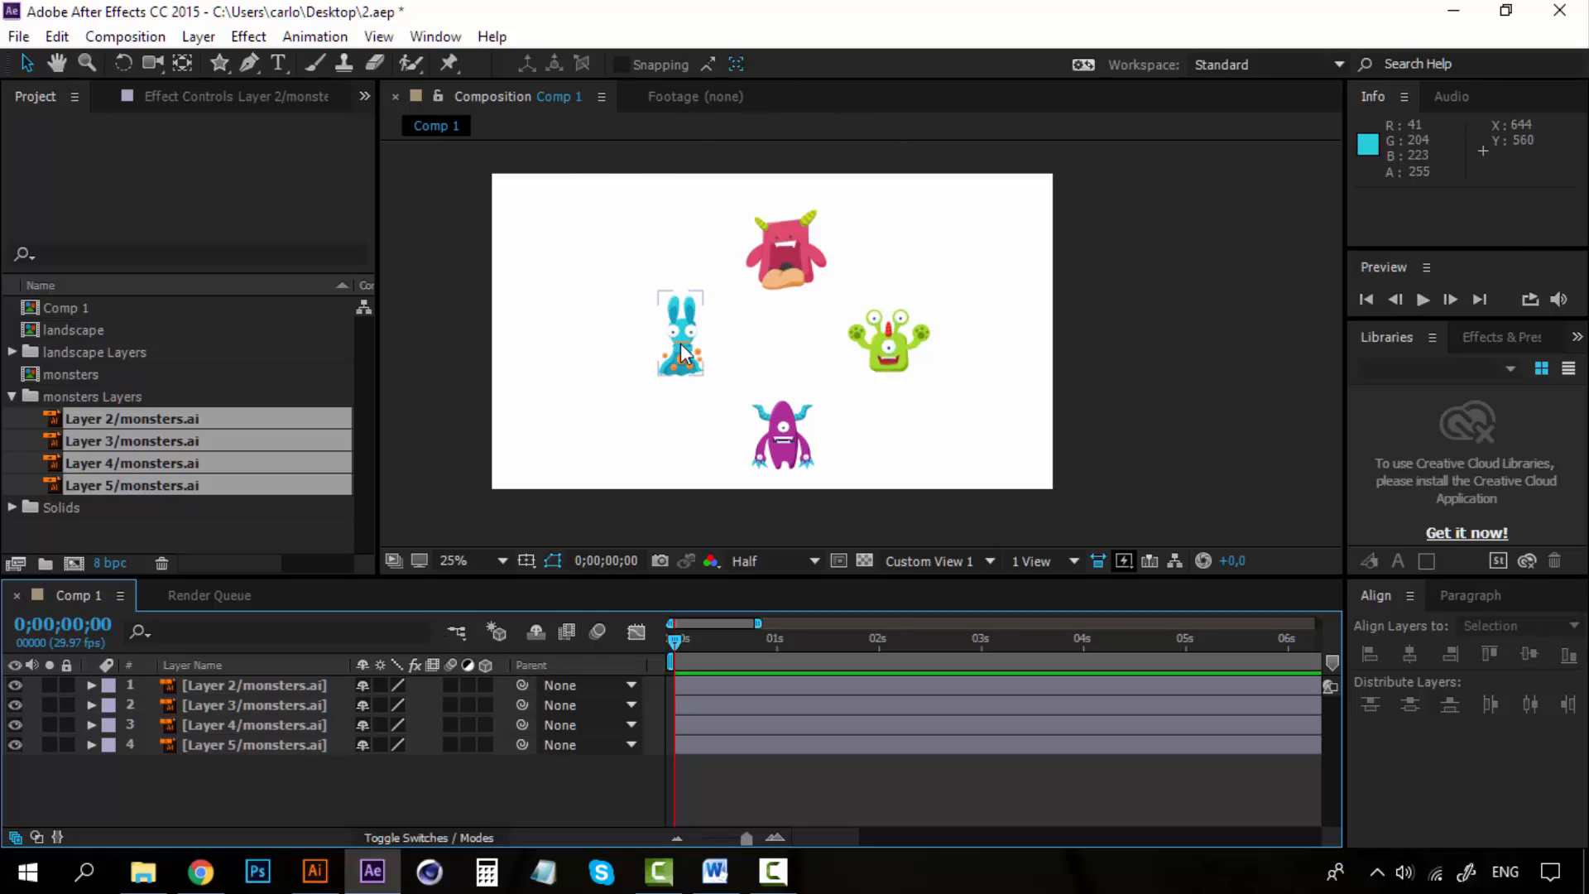
{"action": "scroll", "coordinate": [811, 377], "scroll_direction": "up", "scroll_amount": 1}
{"action": "scroll", "coordinate": [795, 364], "scroll_direction": "down", "scroll_amount": 1}
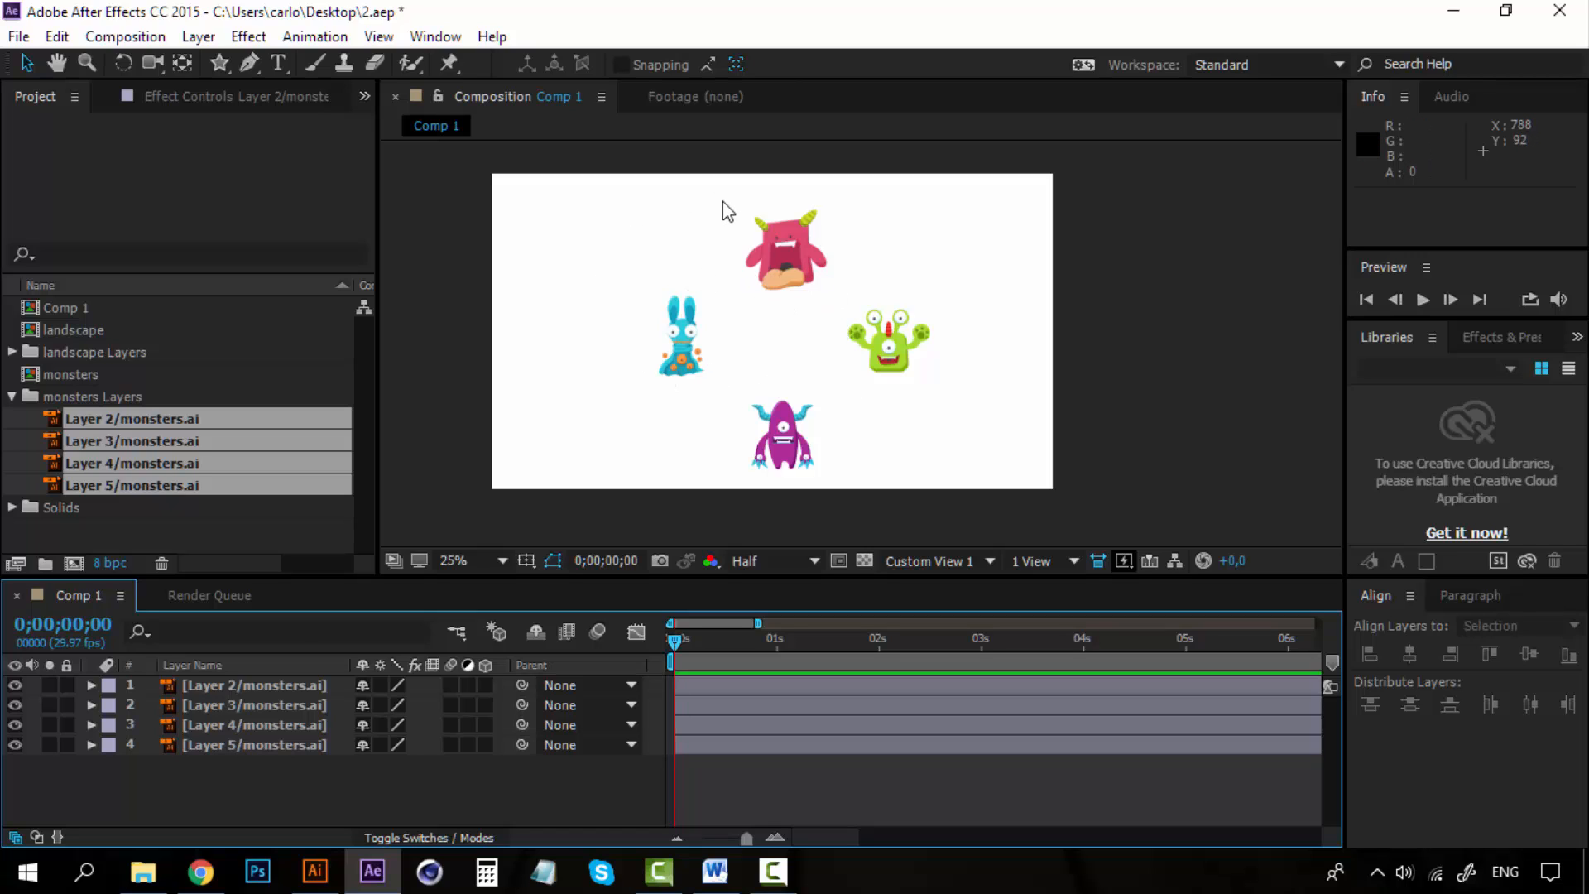
Try rotating all four monster layers together to 1x+125°, then undo the rotation.
{"action": "left_click", "coordinate": [265, 686]}
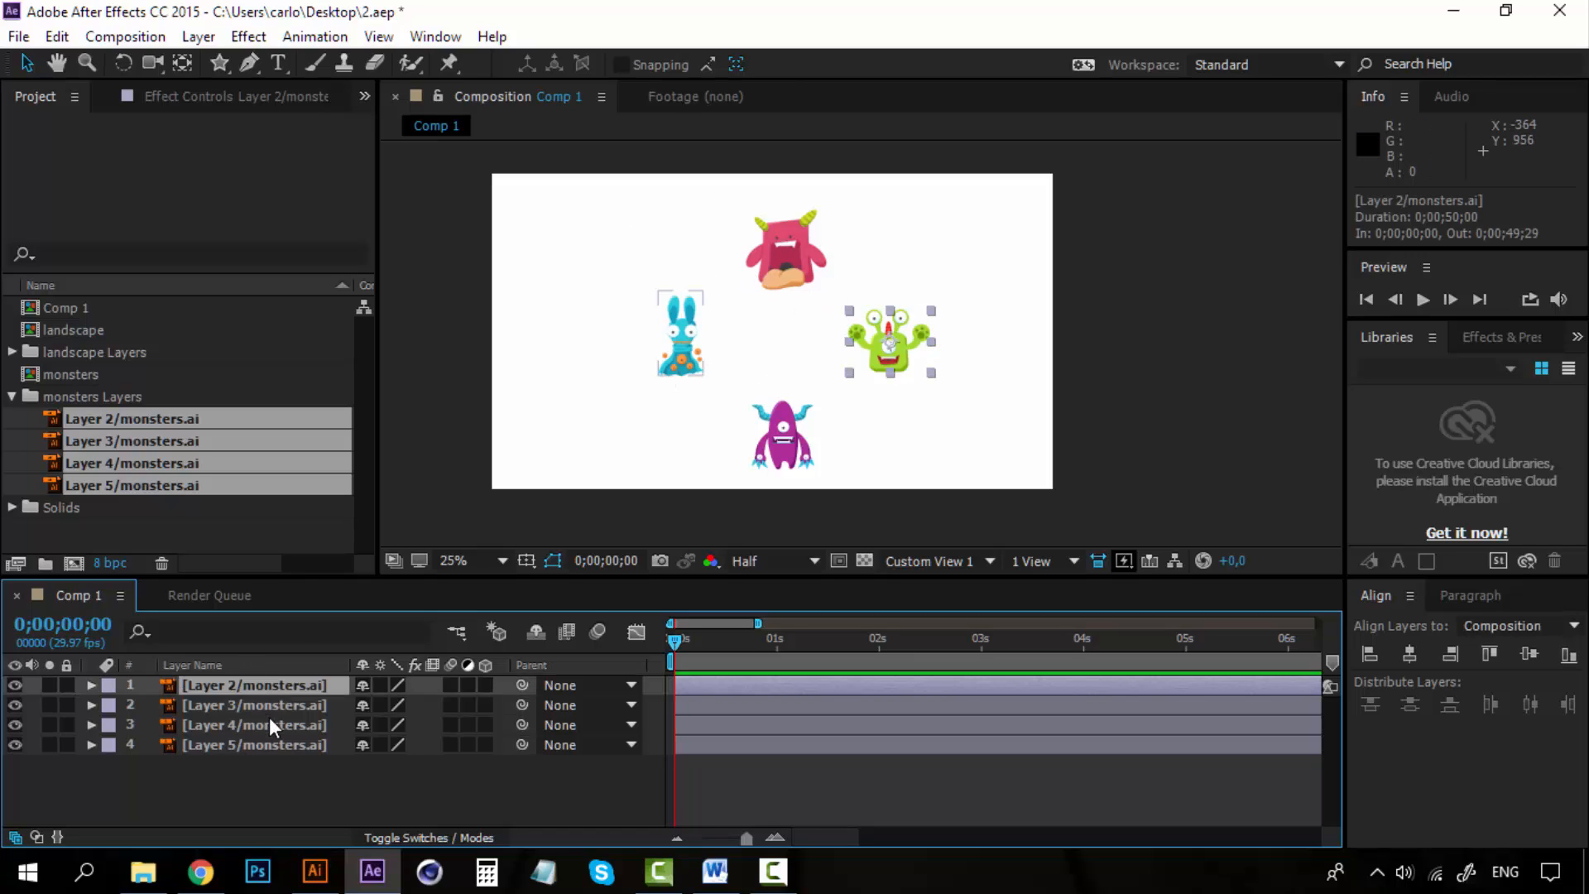
{"action": "left_click", "coordinate": [277, 745]}
{"action": "left_click", "coordinate": [294, 688]}
{"action": "left_click", "coordinate": [263, 742], "text": "shift"}
{"action": "scroll", "coordinate": [815, 319], "scroll_direction": "up", "scroll_amount": 1}
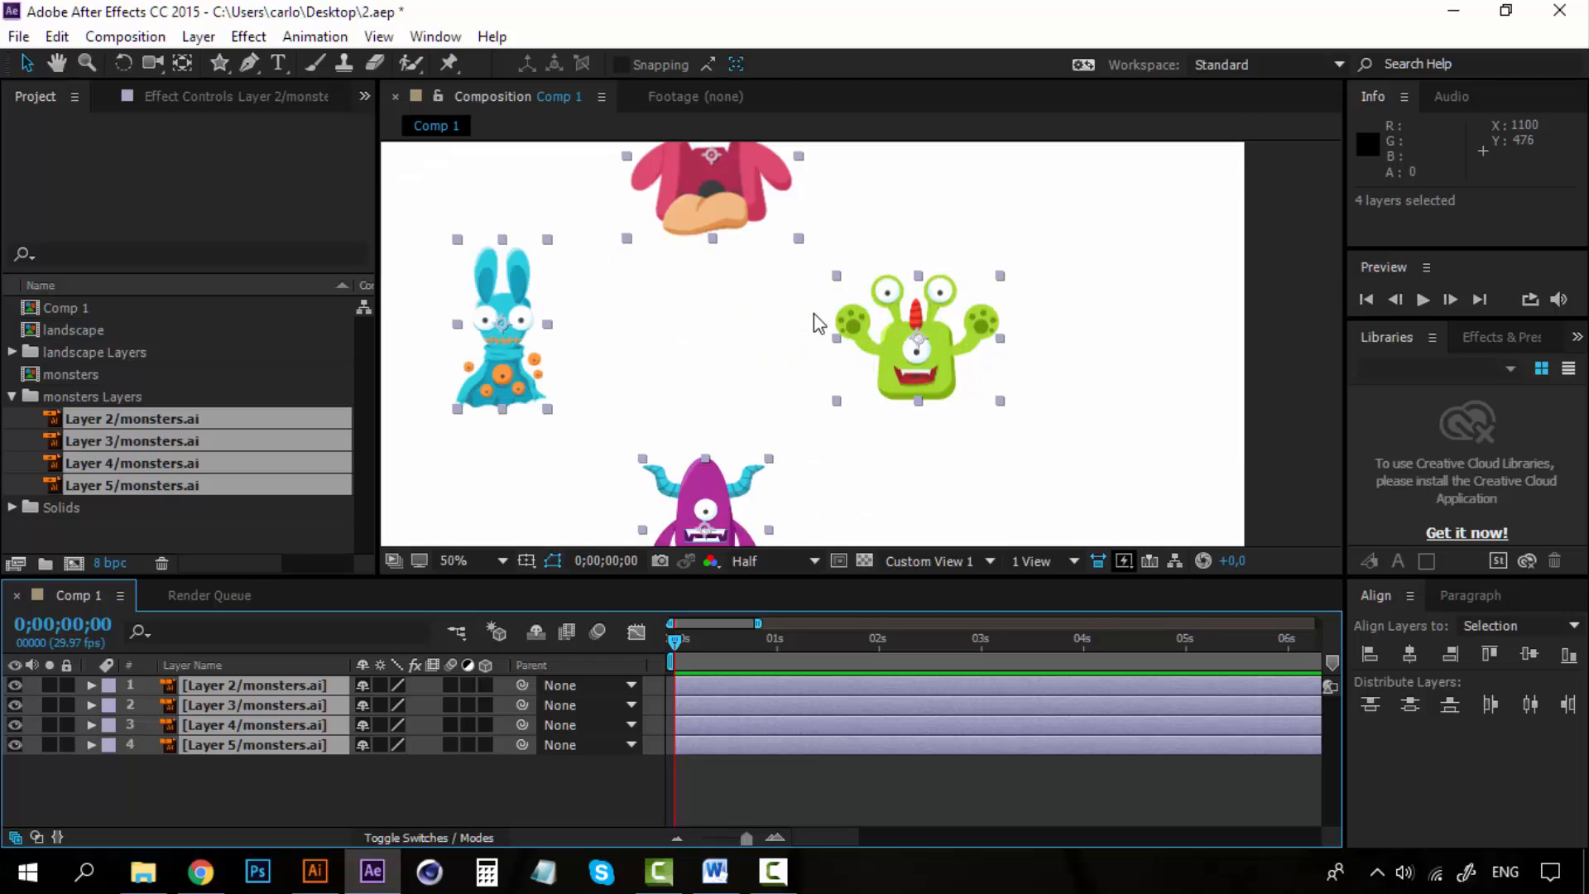
{"action": "scroll", "coordinate": [815, 323], "scroll_direction": "down", "scroll_amount": 1}
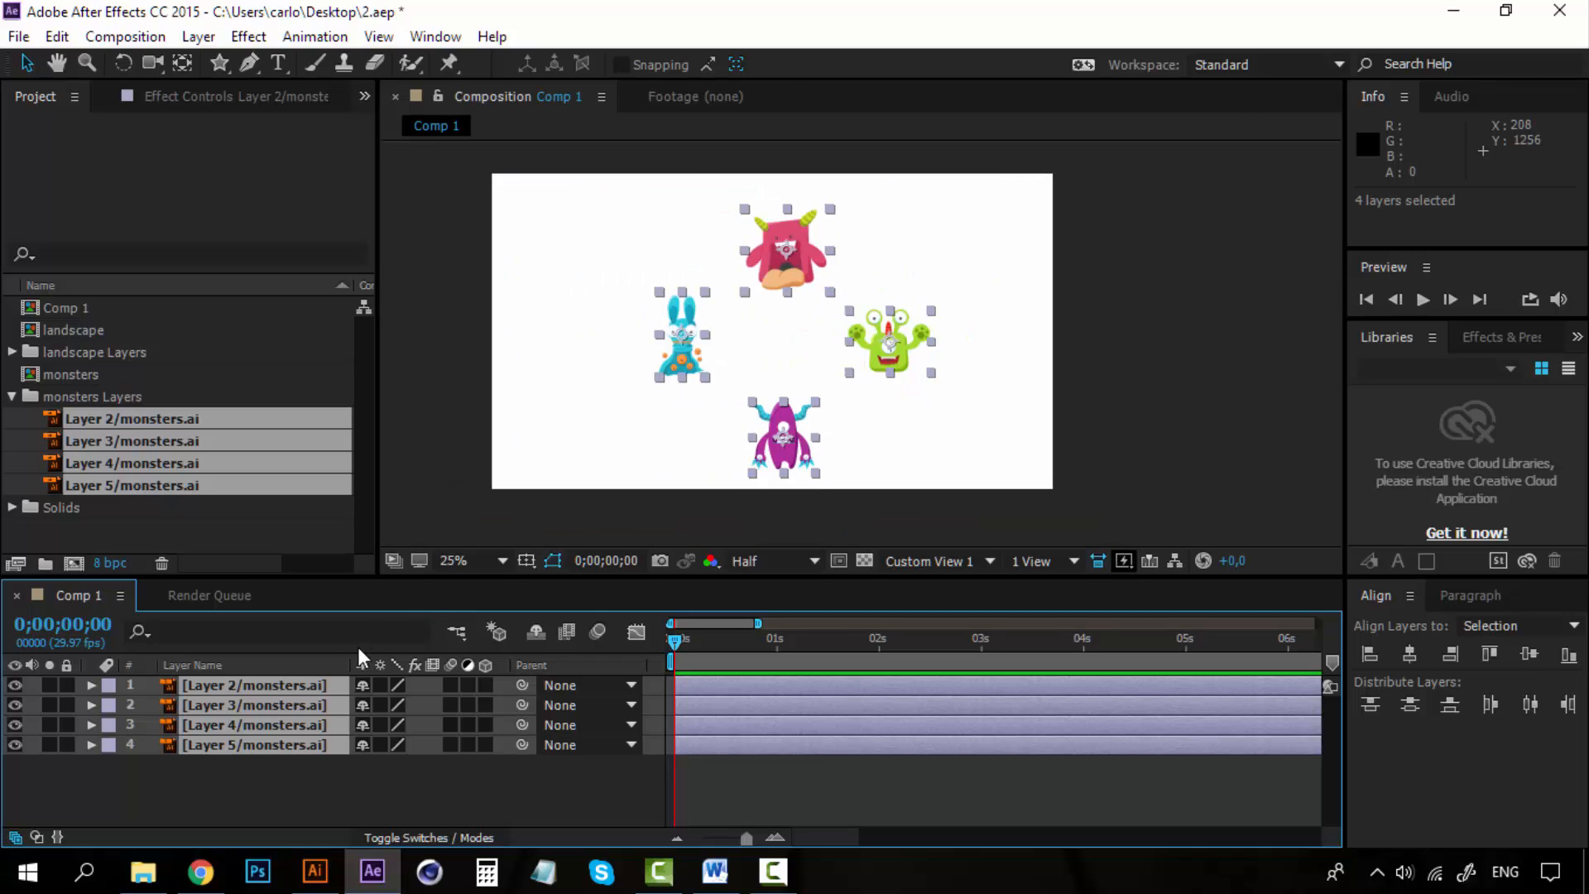
{"action": "key", "text": "r"}
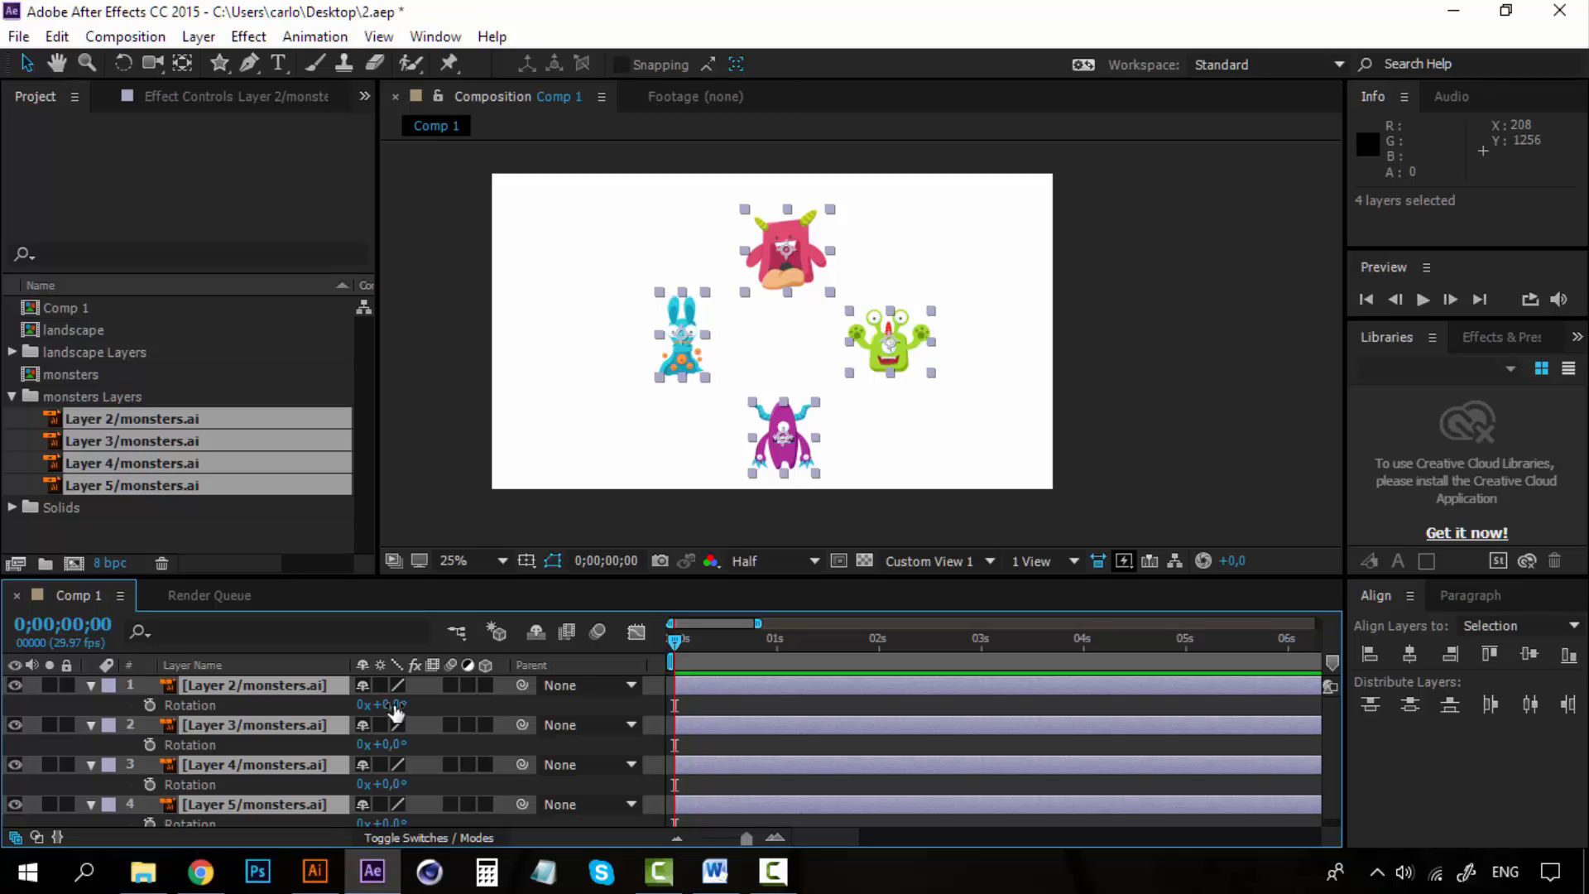
{"action": "left_click_drag", "start_coordinate": [395, 710], "coordinate": [918, 664]}
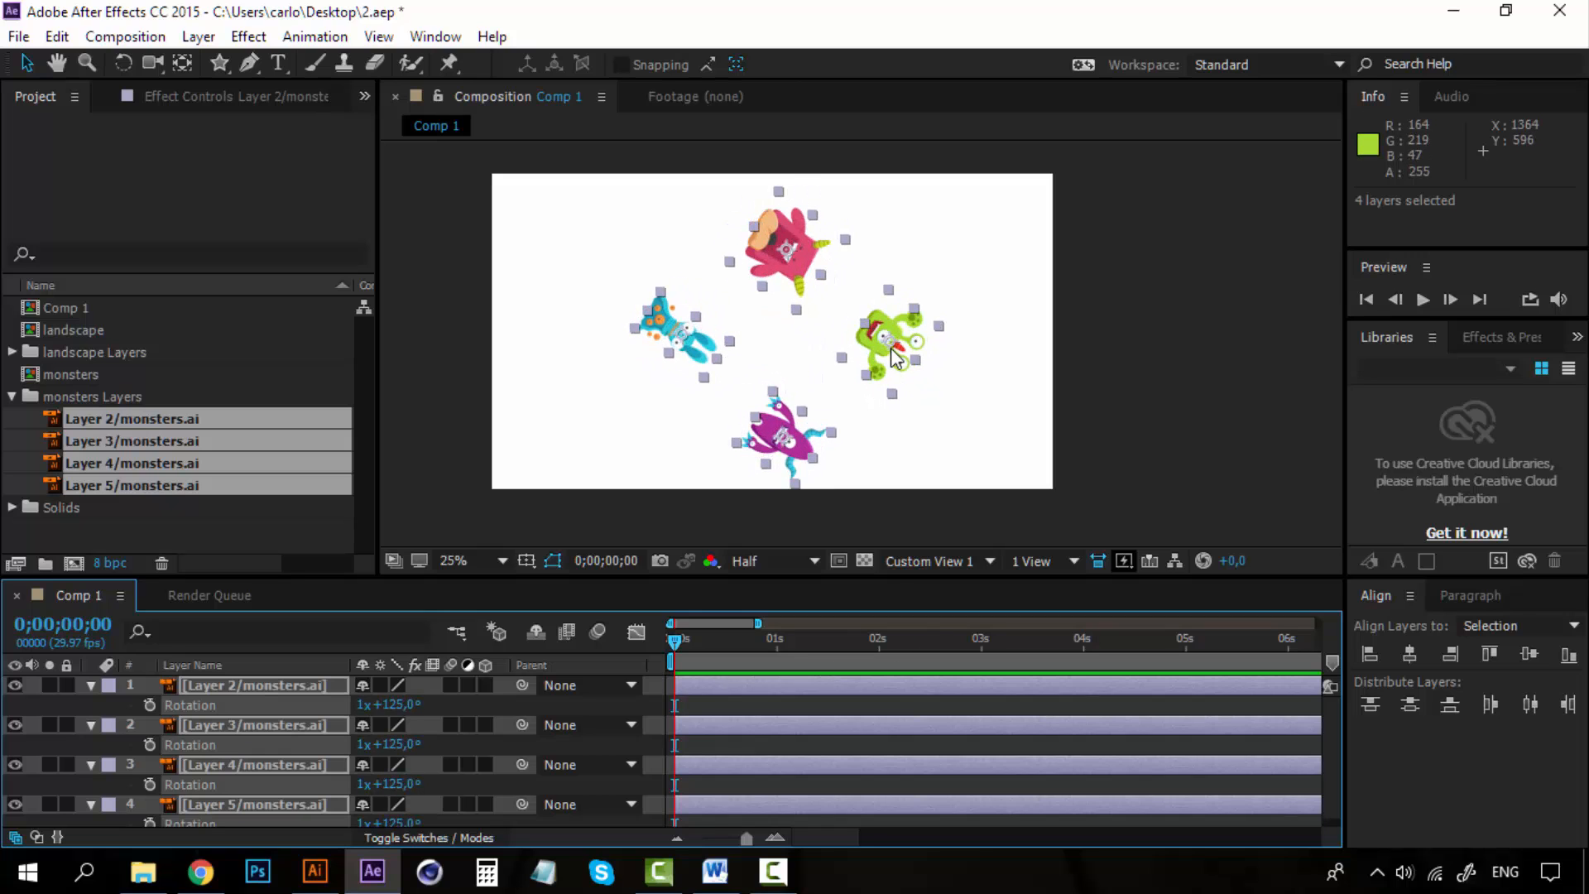
{"action": "left_click_drag", "start_coordinate": [408, 705], "coordinate": [937, 697]}
{"action": "key", "text": "ctrl+z"}
{"action": "key", "text": "ctrl+z"}
{"action": "key", "text": "ctrl+z"}
{"action": "key", "text": "ctrl+z"}
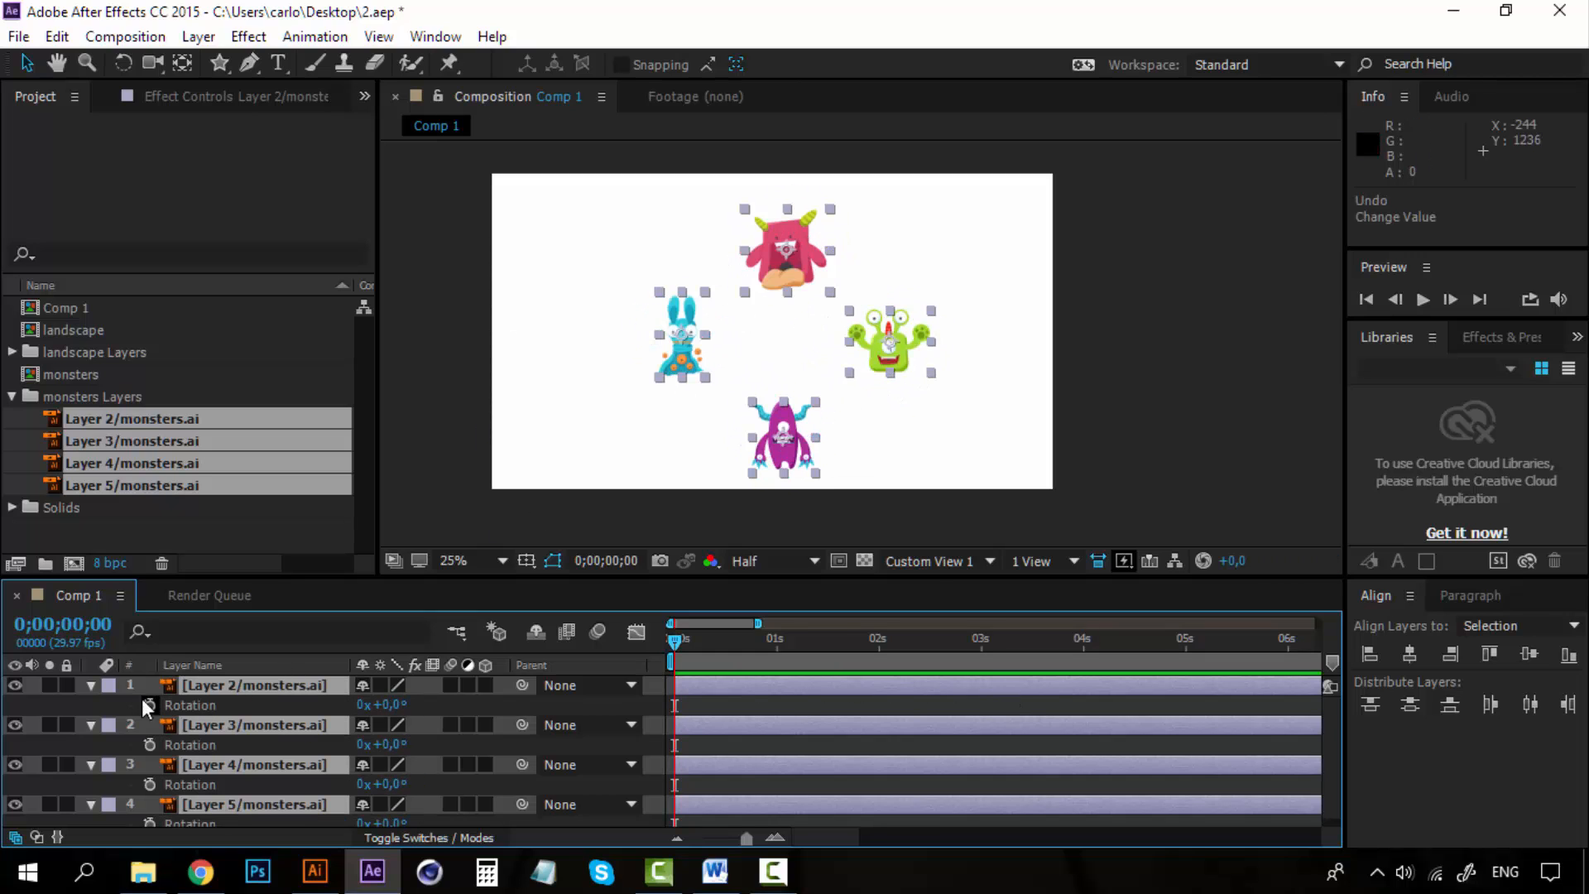
Pre-compose the four selected monster layers into a new composition.
{"action": "left_click", "coordinate": [91, 686]}
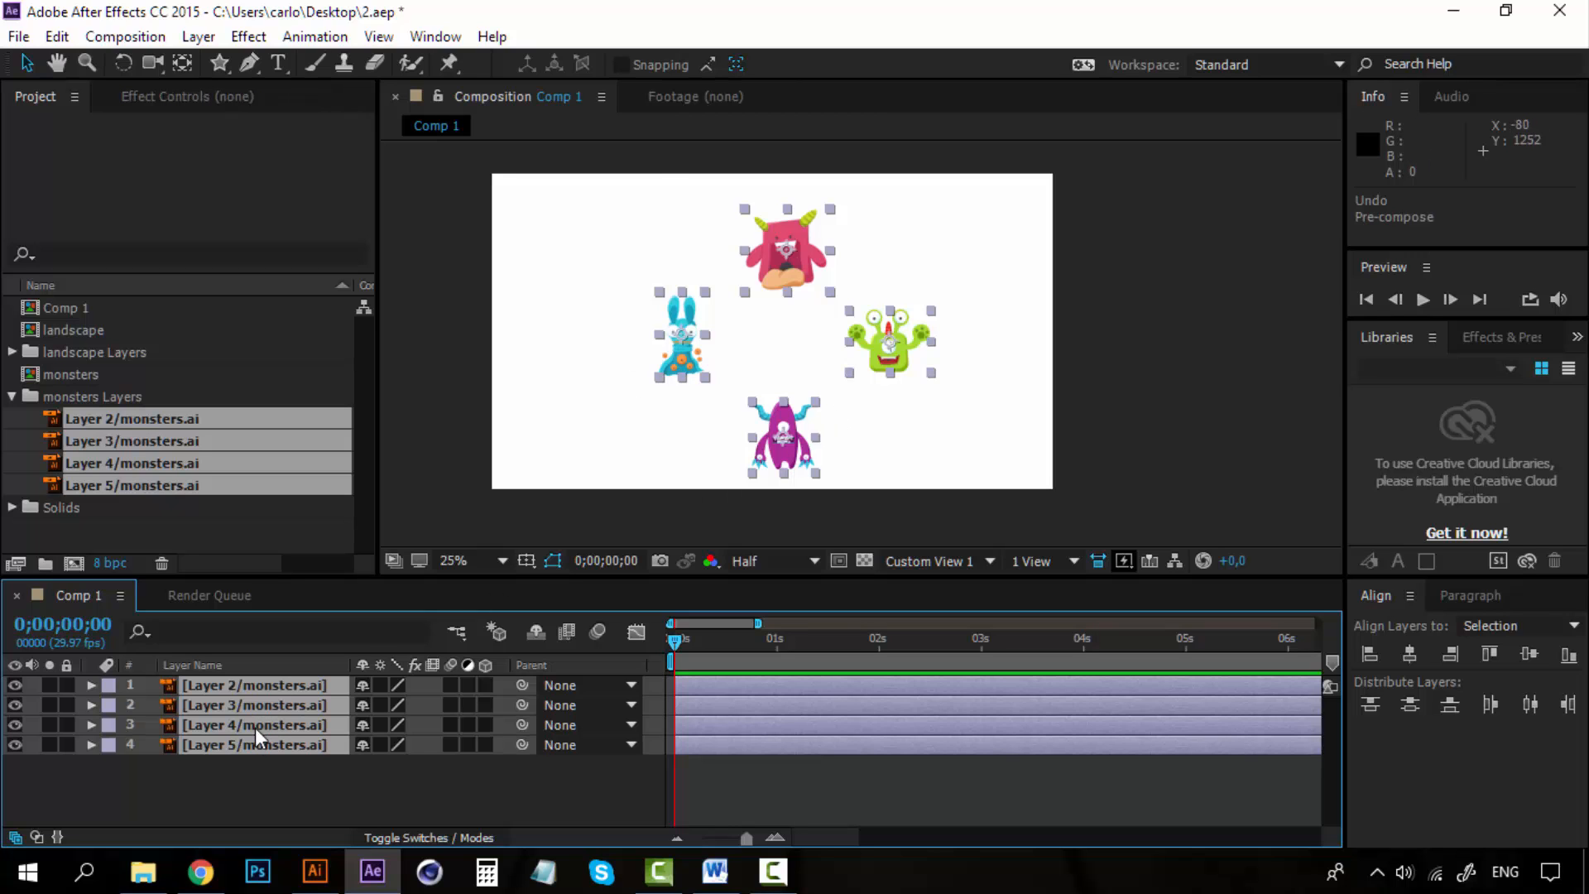
{"action": "right_click", "coordinate": [255, 728]}
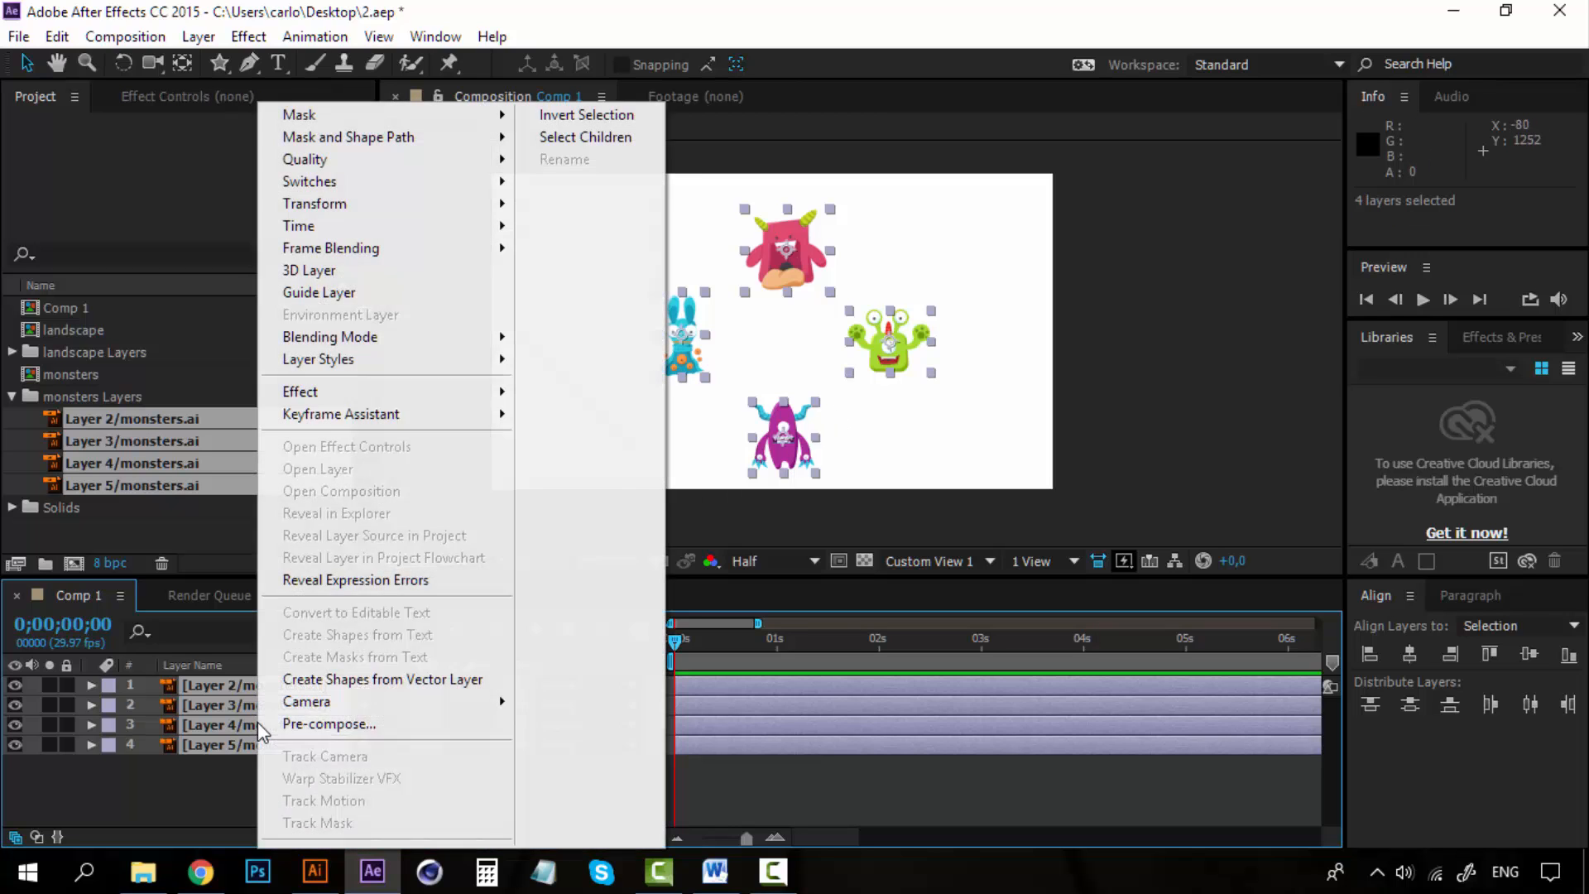
{"action": "left_click", "coordinate": [371, 722]}
{"action": "left_click", "coordinate": [998, 549]}
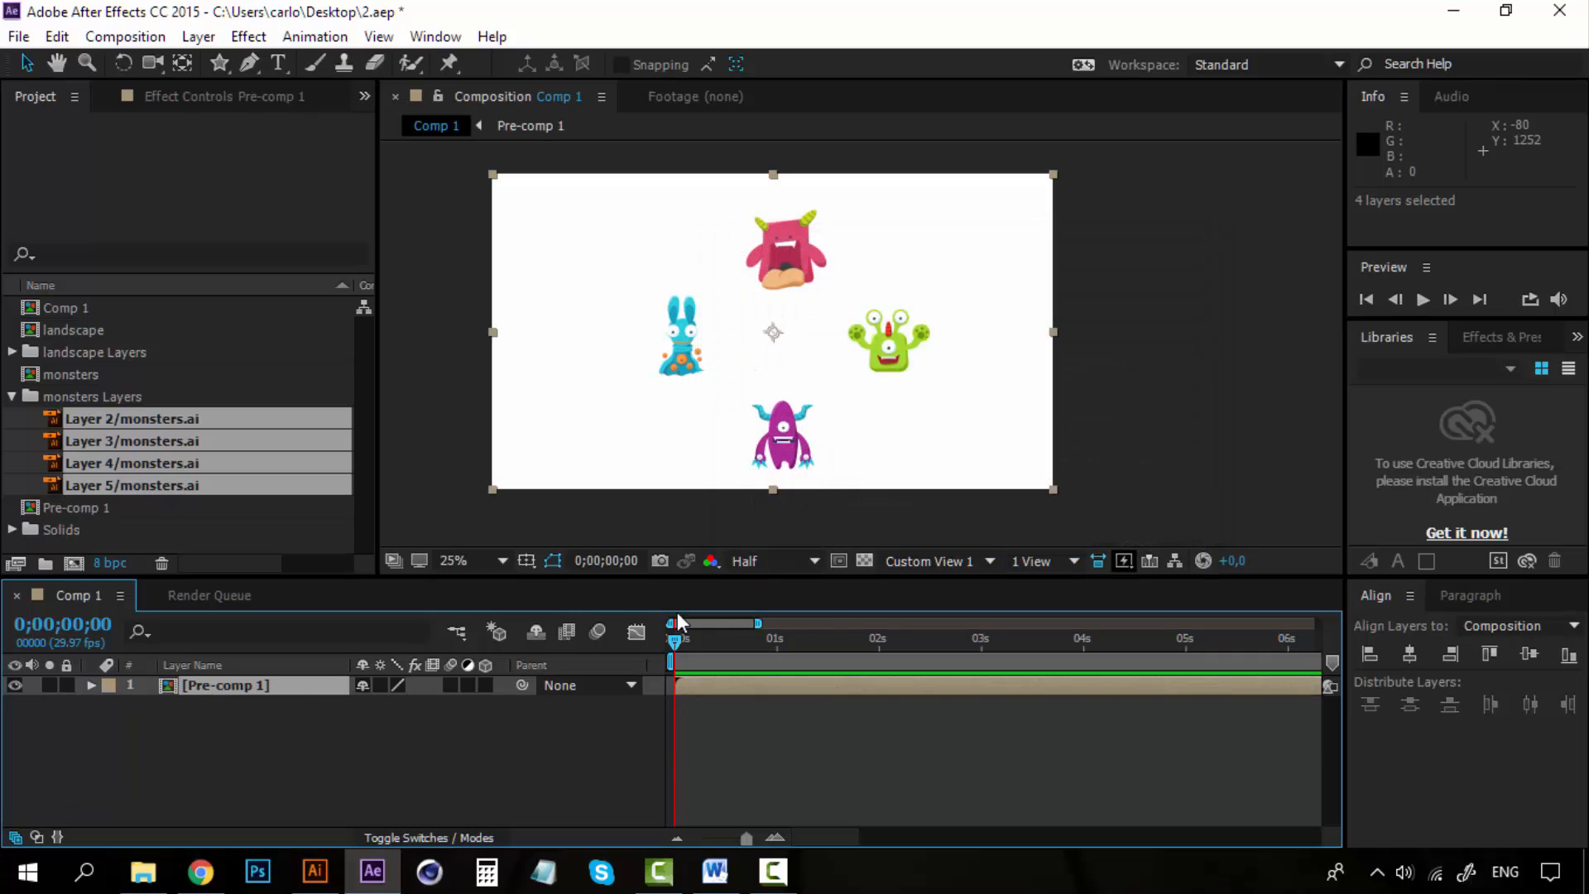
Try rotating the pre-composed layer, then undo the rotation and the pre-compose.
{"action": "key", "text": "r"}
{"action": "left_click_drag", "start_coordinate": [371, 703], "coordinate": [793, 703]}
{"action": "key", "text": "ctrl+z"}
{"action": "key", "text": "ctrl+z"}
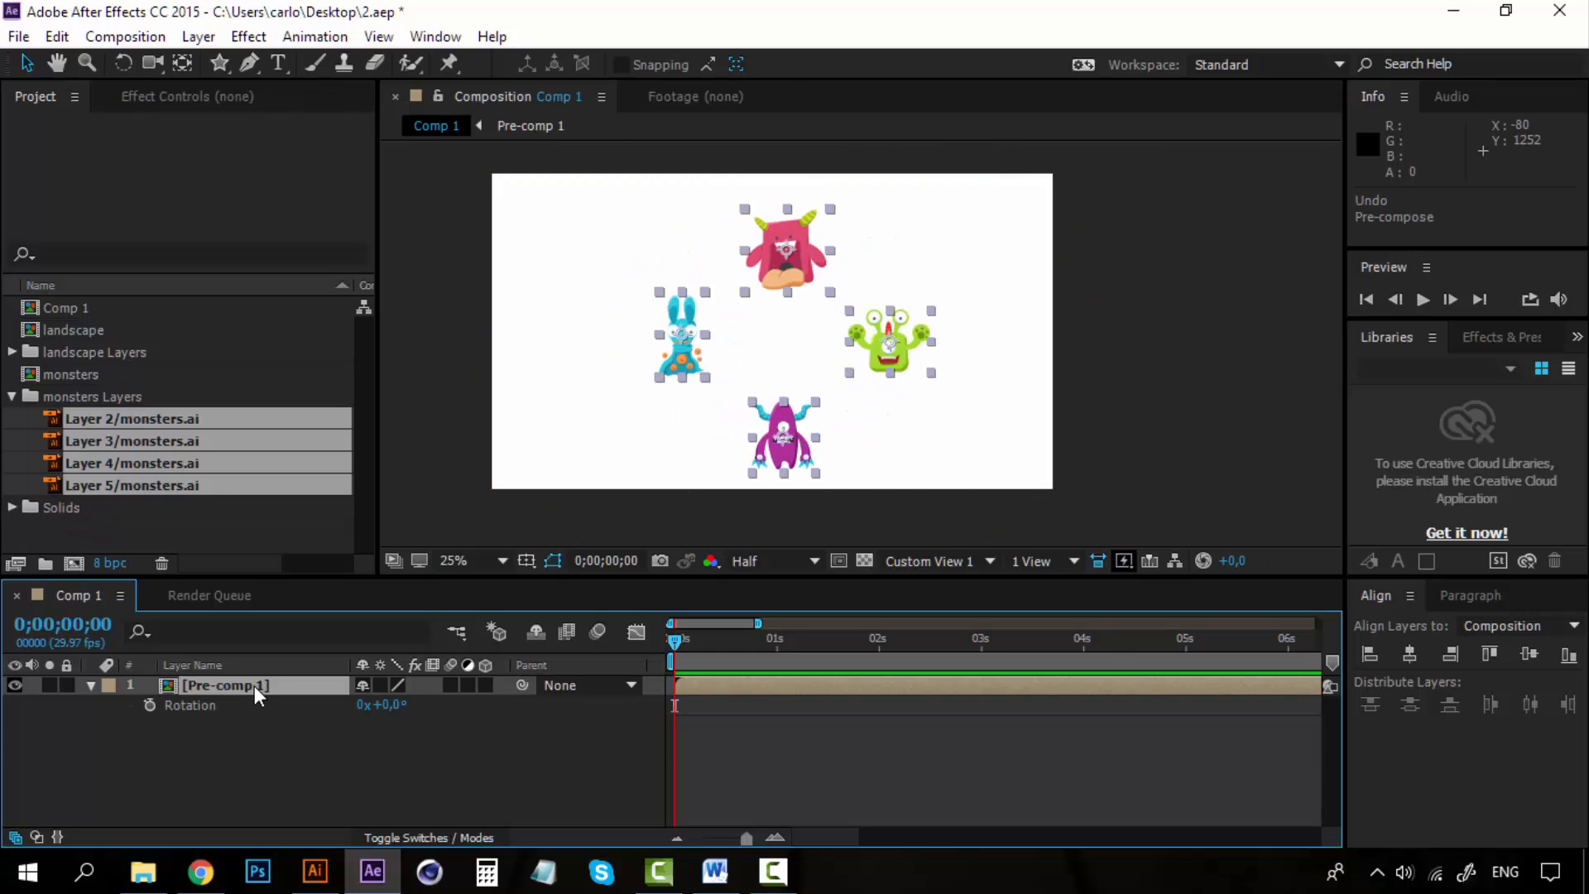
Add a new null object layer to the composition.
{"action": "left_click", "coordinate": [295, 748]}
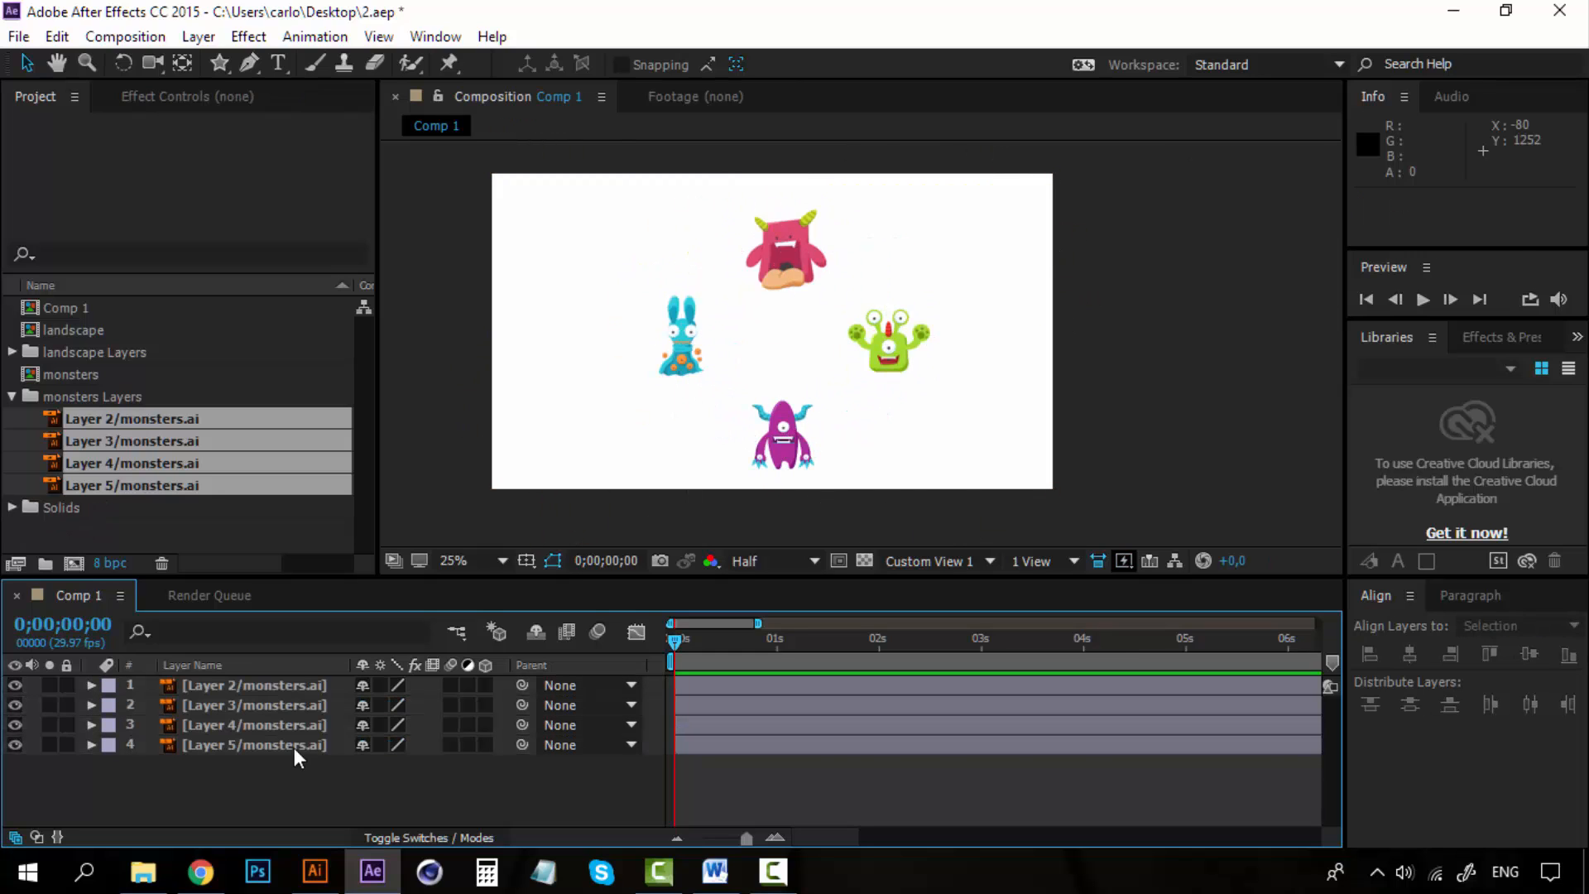
{"action": "left_click", "coordinate": [295, 688]}
{"action": "left_click", "coordinate": [299, 741], "text": "shift"}
{"action": "left_click", "coordinate": [320, 781]}
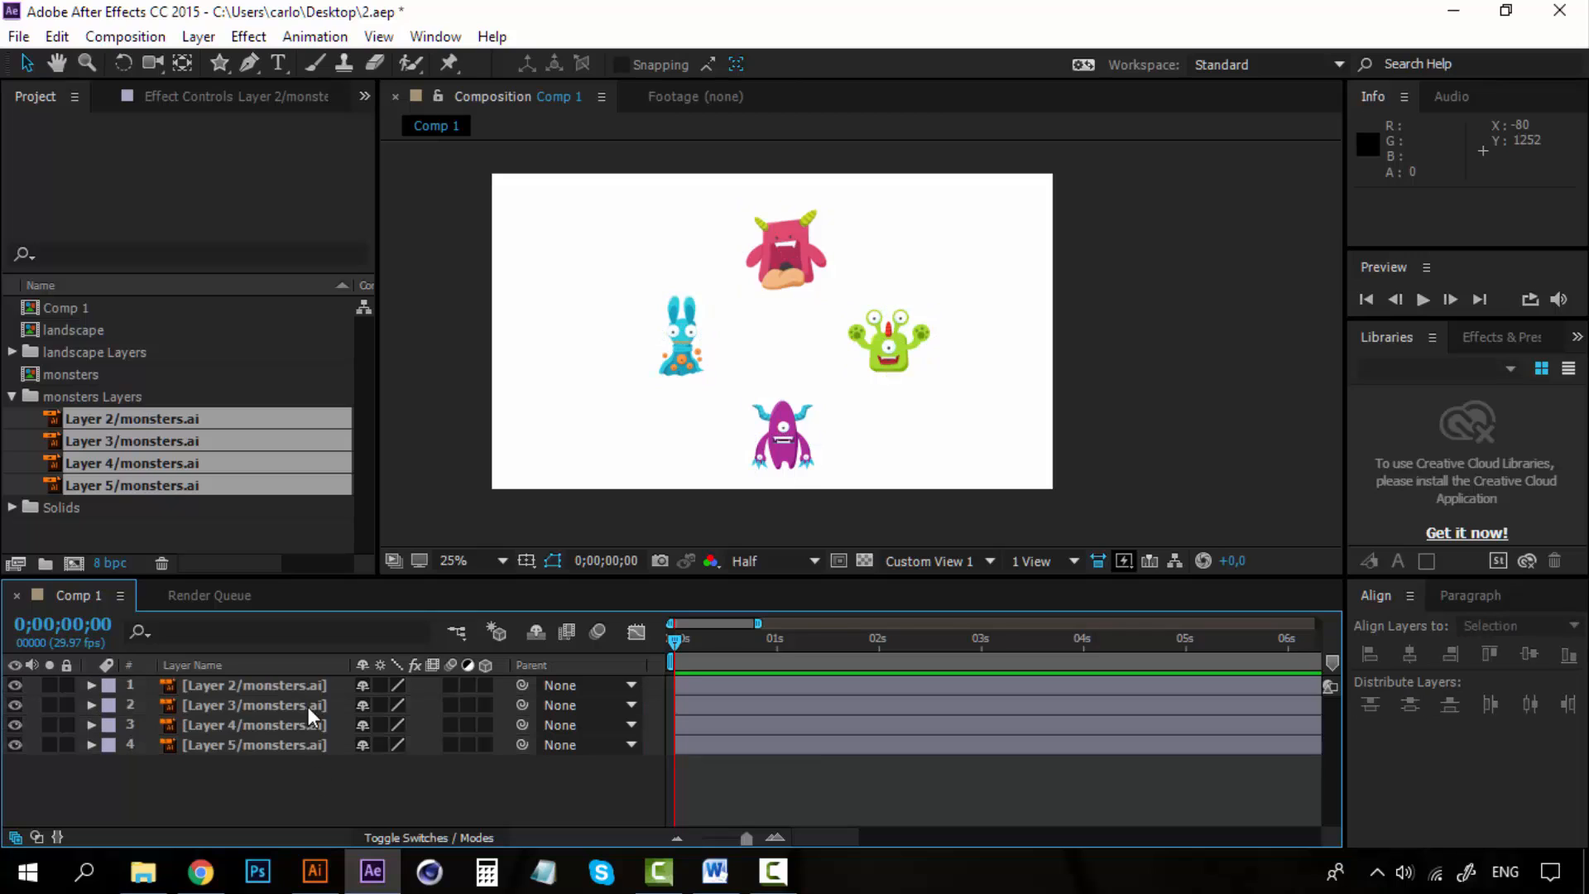
{"action": "left_click", "coordinate": [198, 38]}
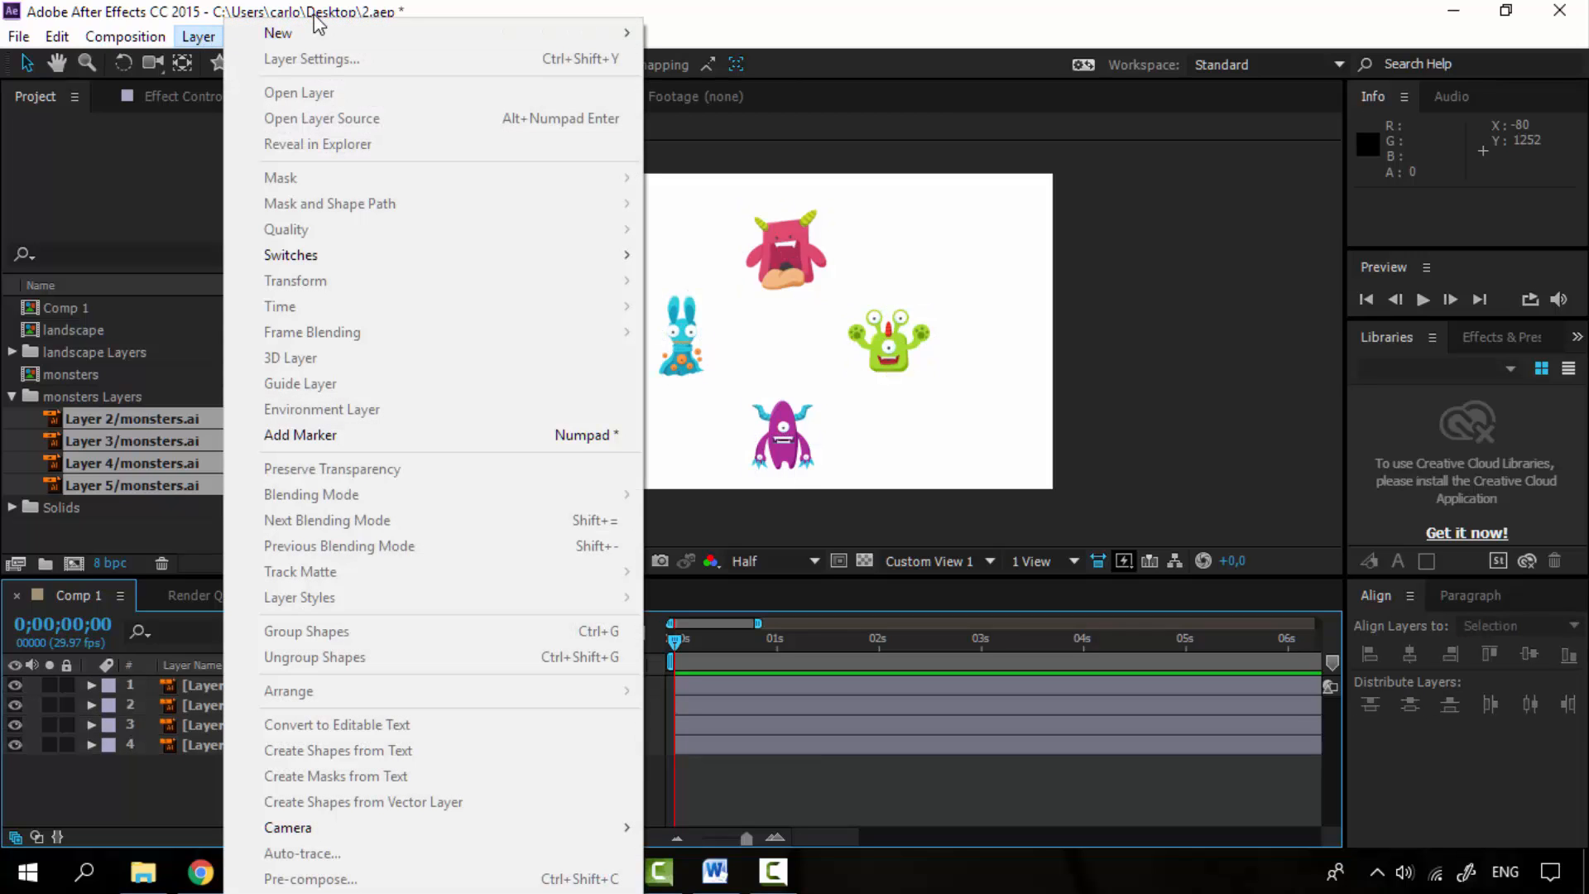
{"action": "mouse_move", "coordinate": [440, 38]}
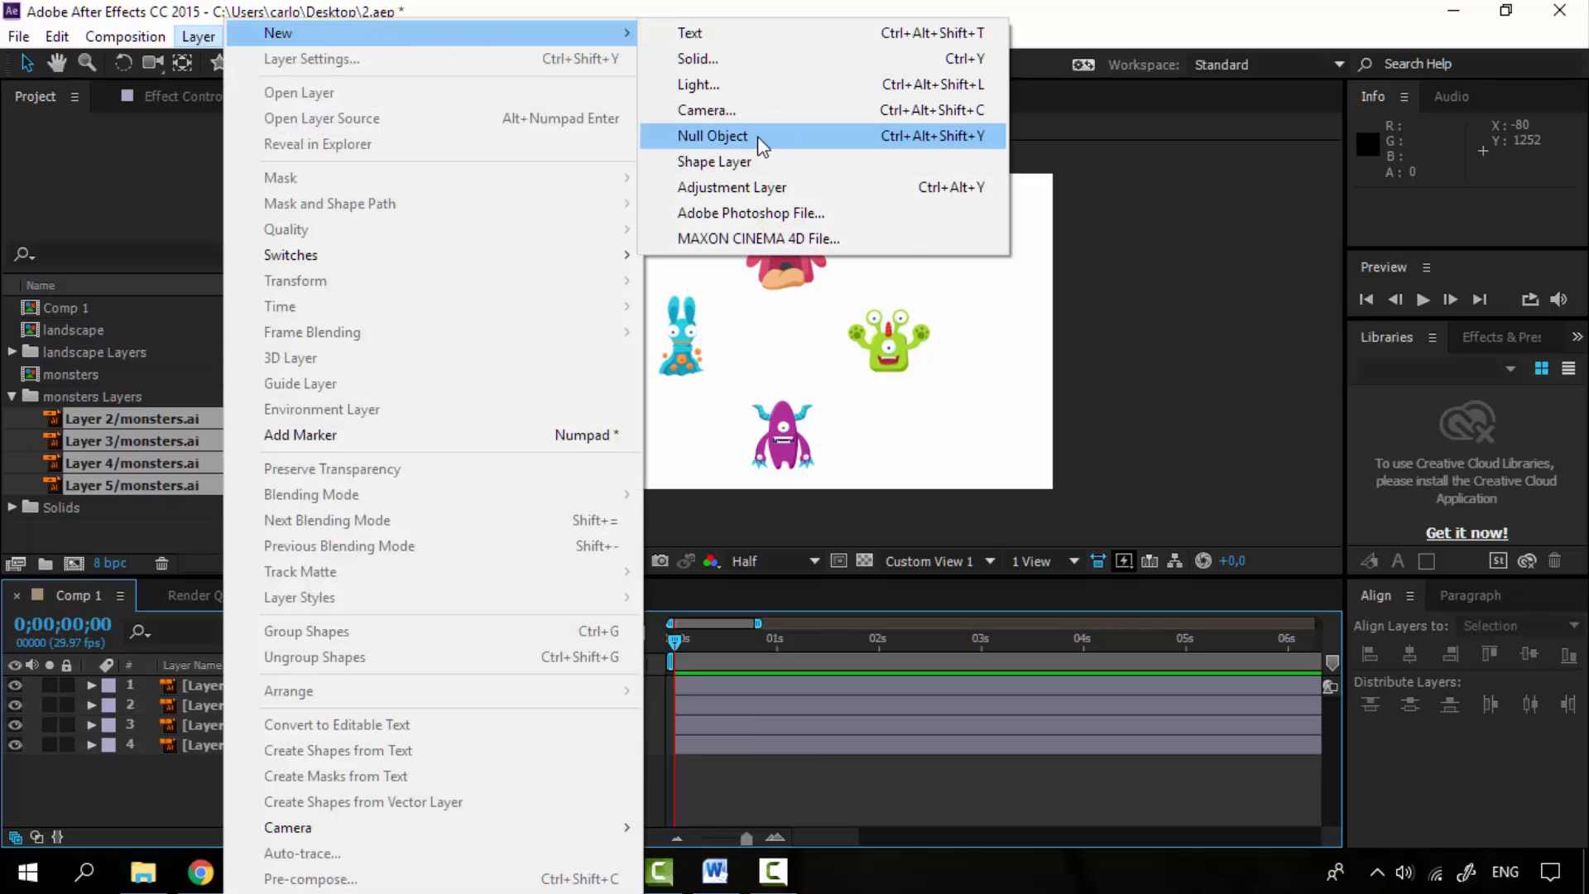
{"action": "left_click", "coordinate": [710, 139]}
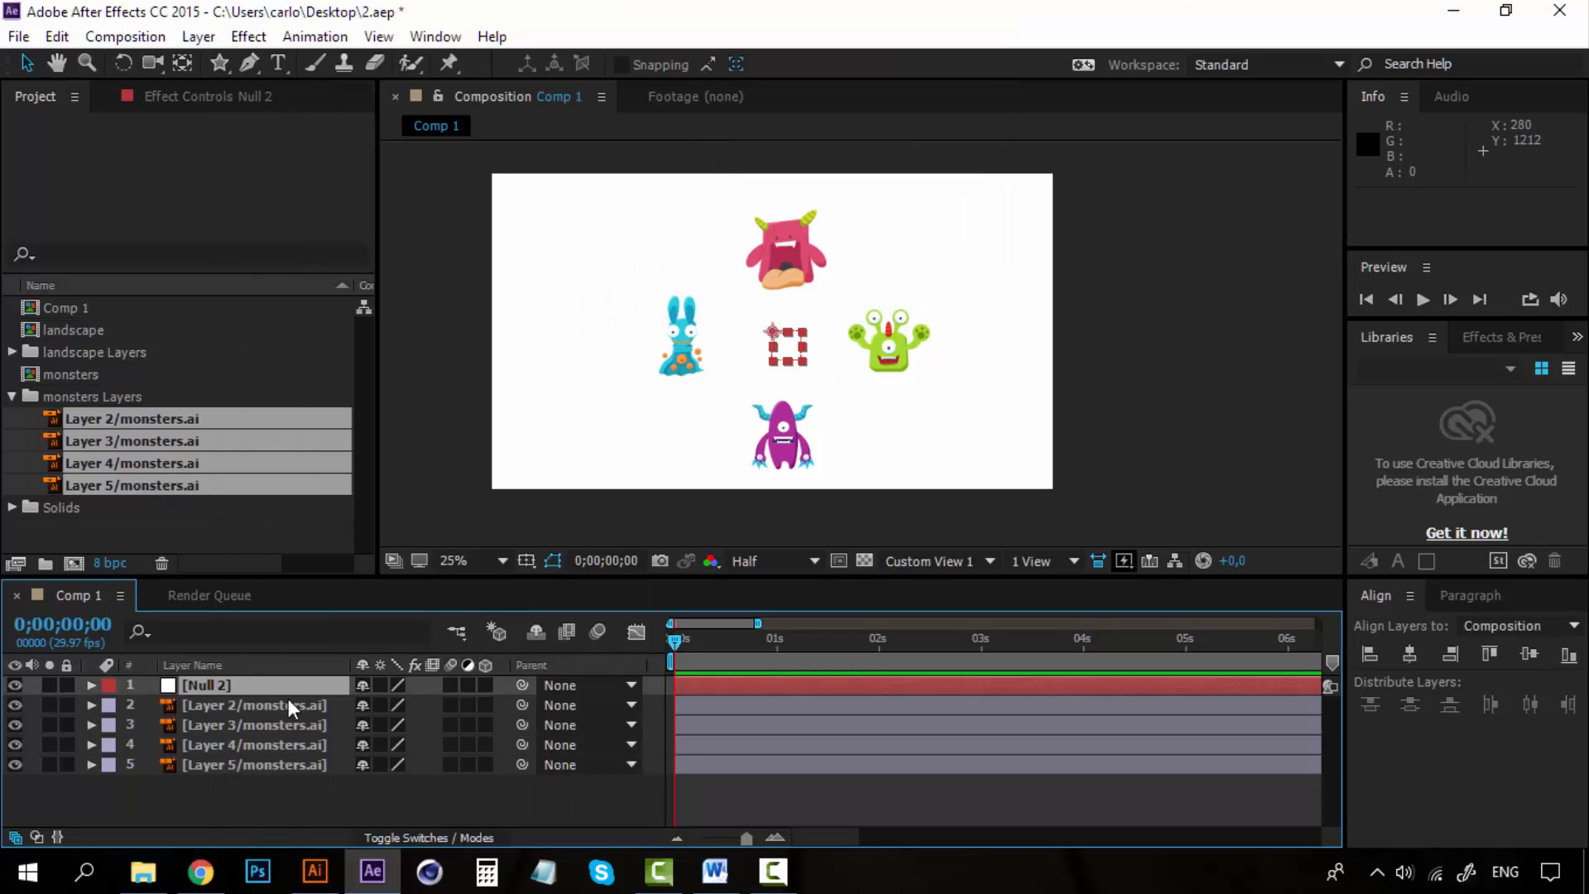
{"action": "left_click", "coordinate": [232, 704]}
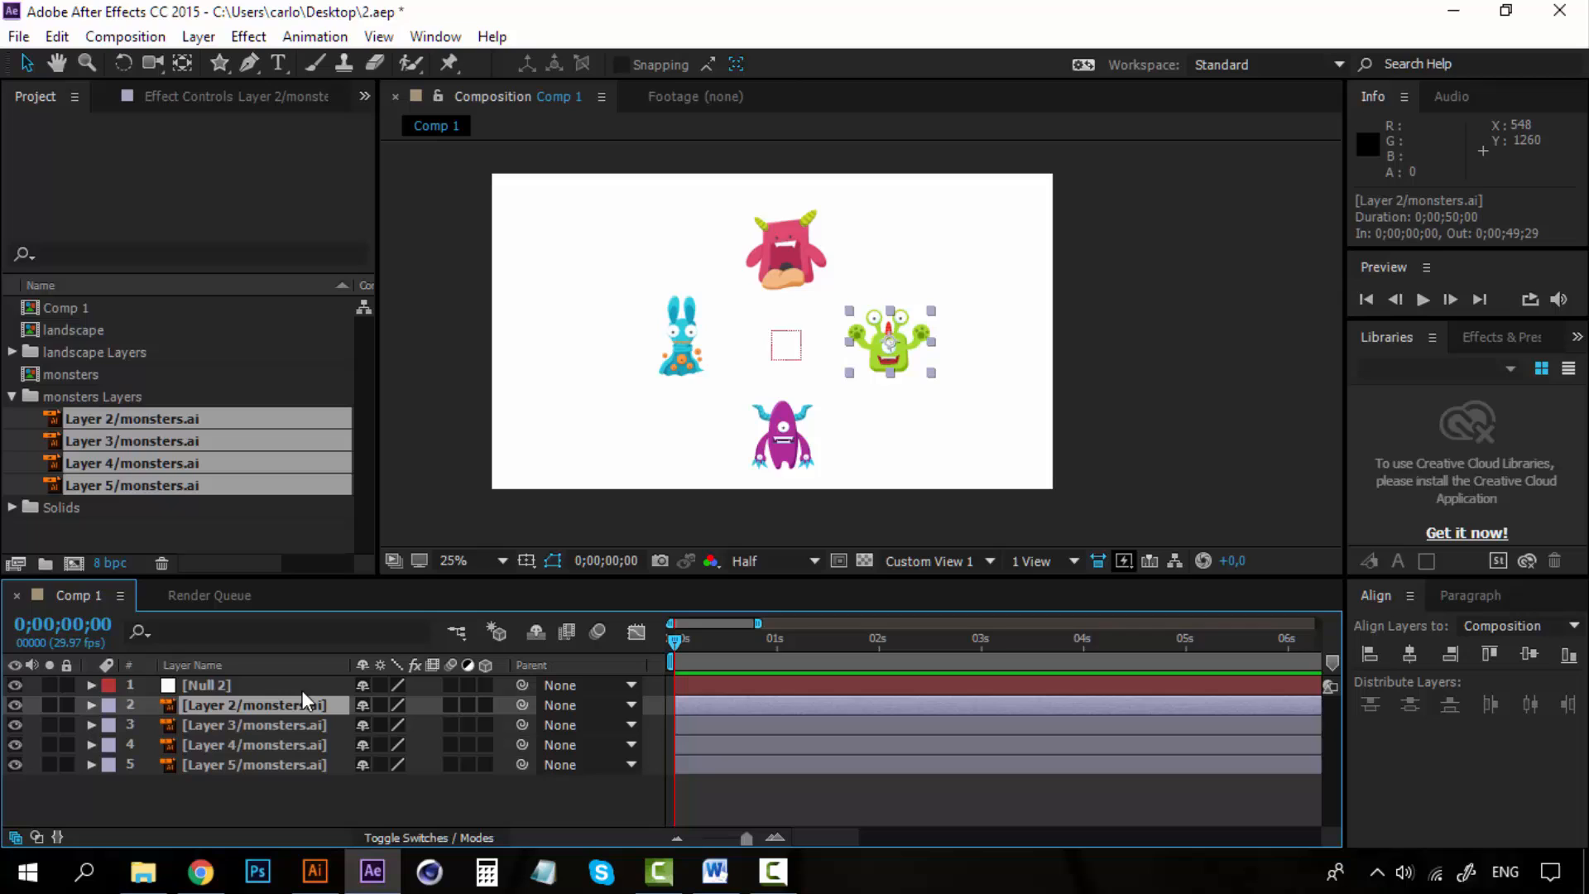
{"action": "left_click", "coordinate": [261, 683]}
{"action": "scroll", "coordinate": [782, 345], "scroll_direction": "up", "scroll_amount": 4}
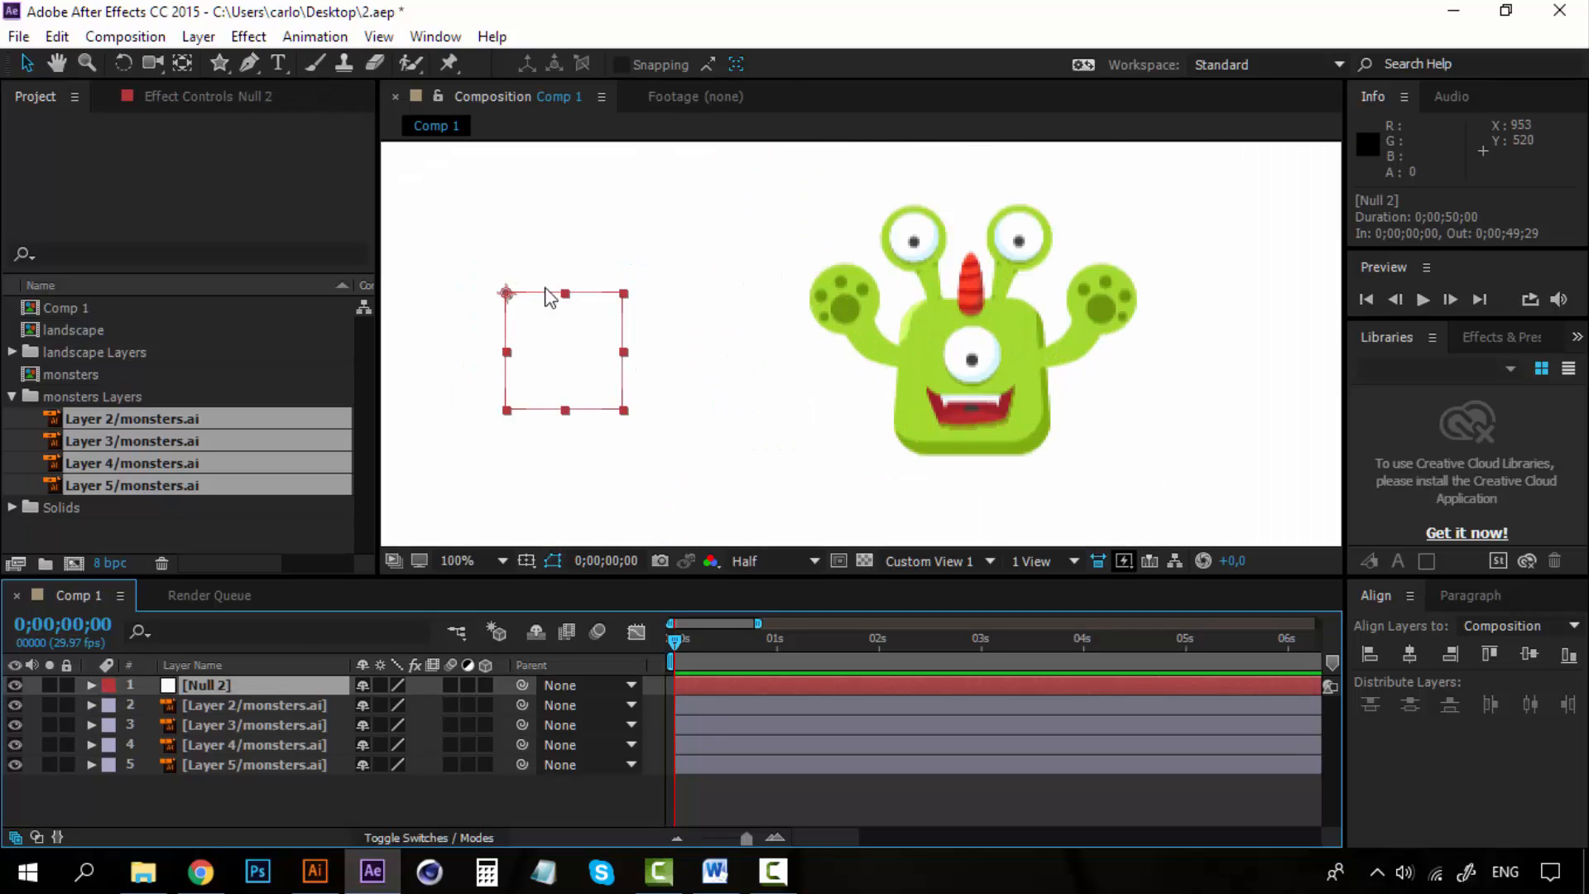
{"action": "scroll", "coordinate": [612, 360], "scroll_direction": "down", "scroll_amount": 2}
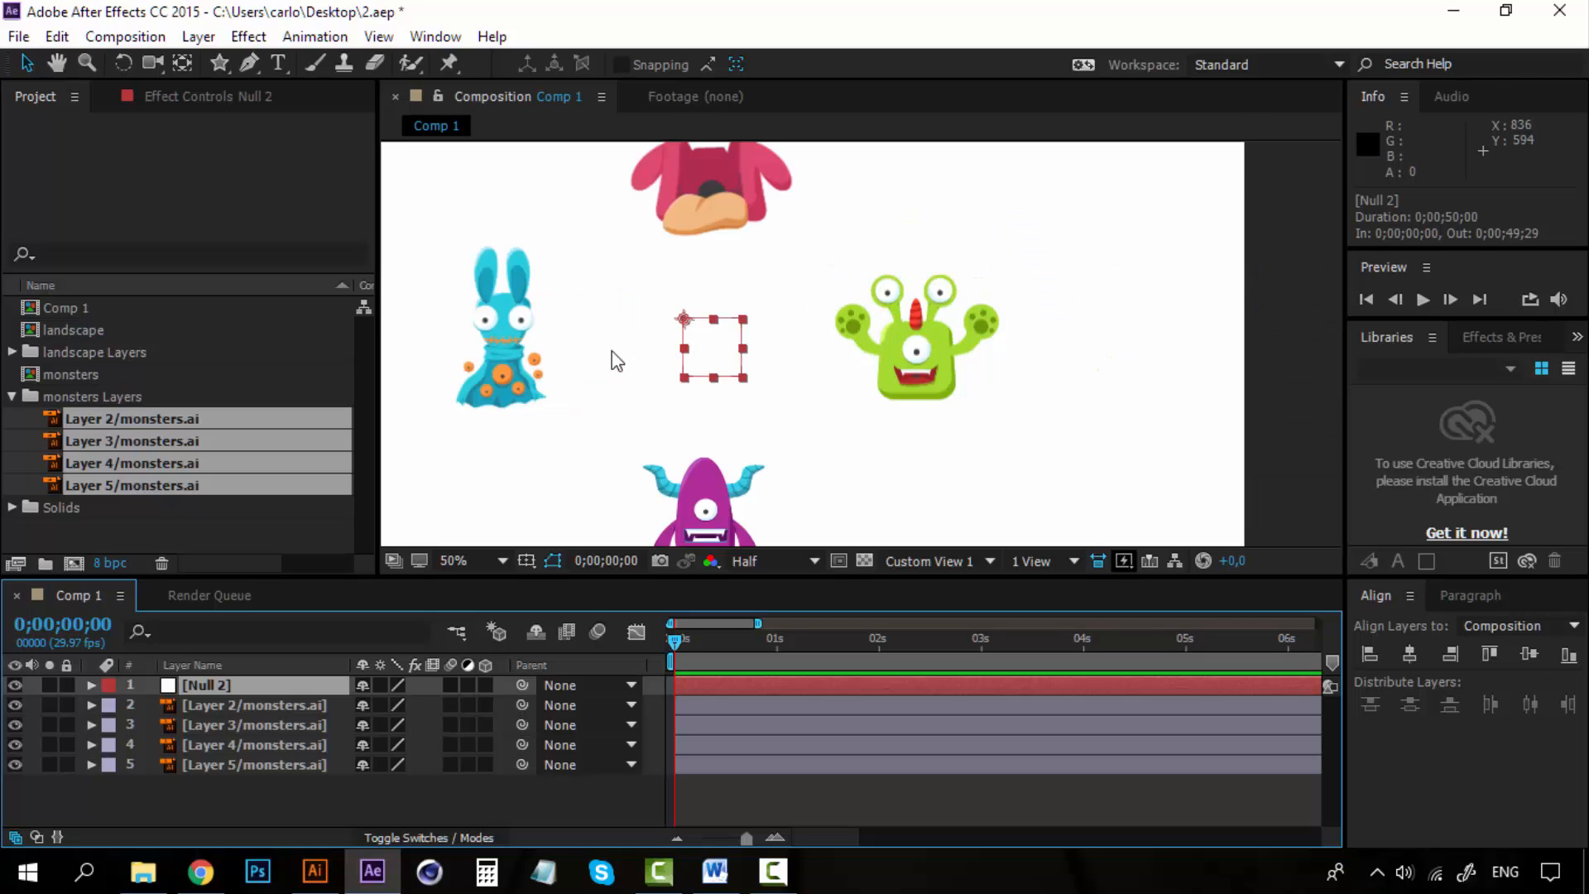
{"action": "scroll", "coordinate": [659, 344], "scroll_direction": "down", "scroll_amount": 2}
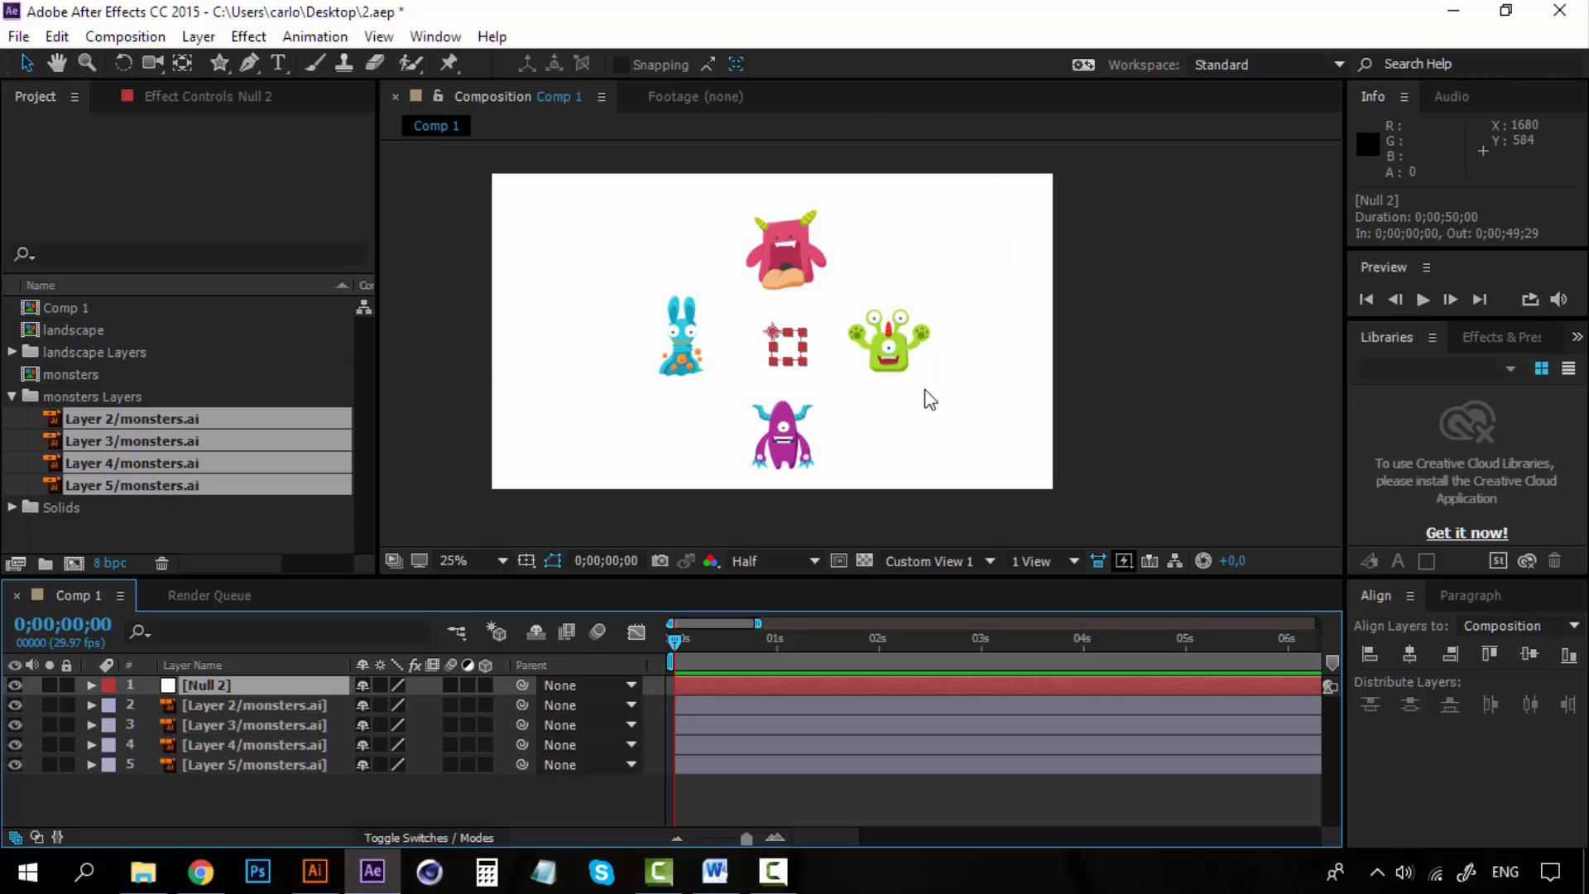
{"action": "left_click", "coordinate": [246, 699]}
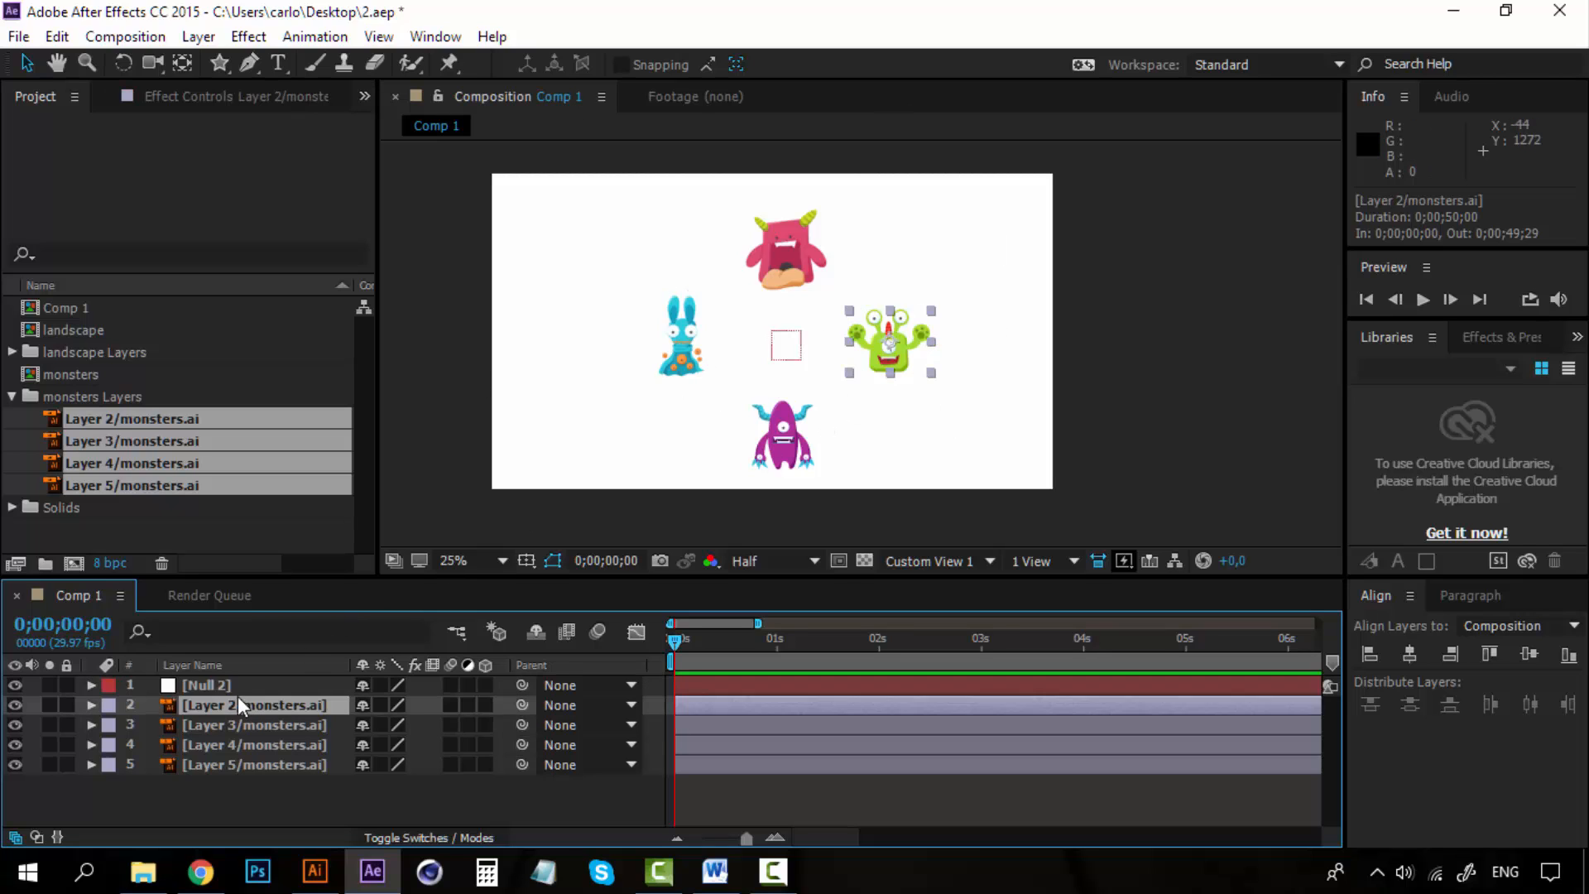
{"action": "left_click", "coordinate": [220, 677]}
{"action": "left_click", "coordinate": [230, 698]}
{"action": "left_click", "coordinate": [210, 687]}
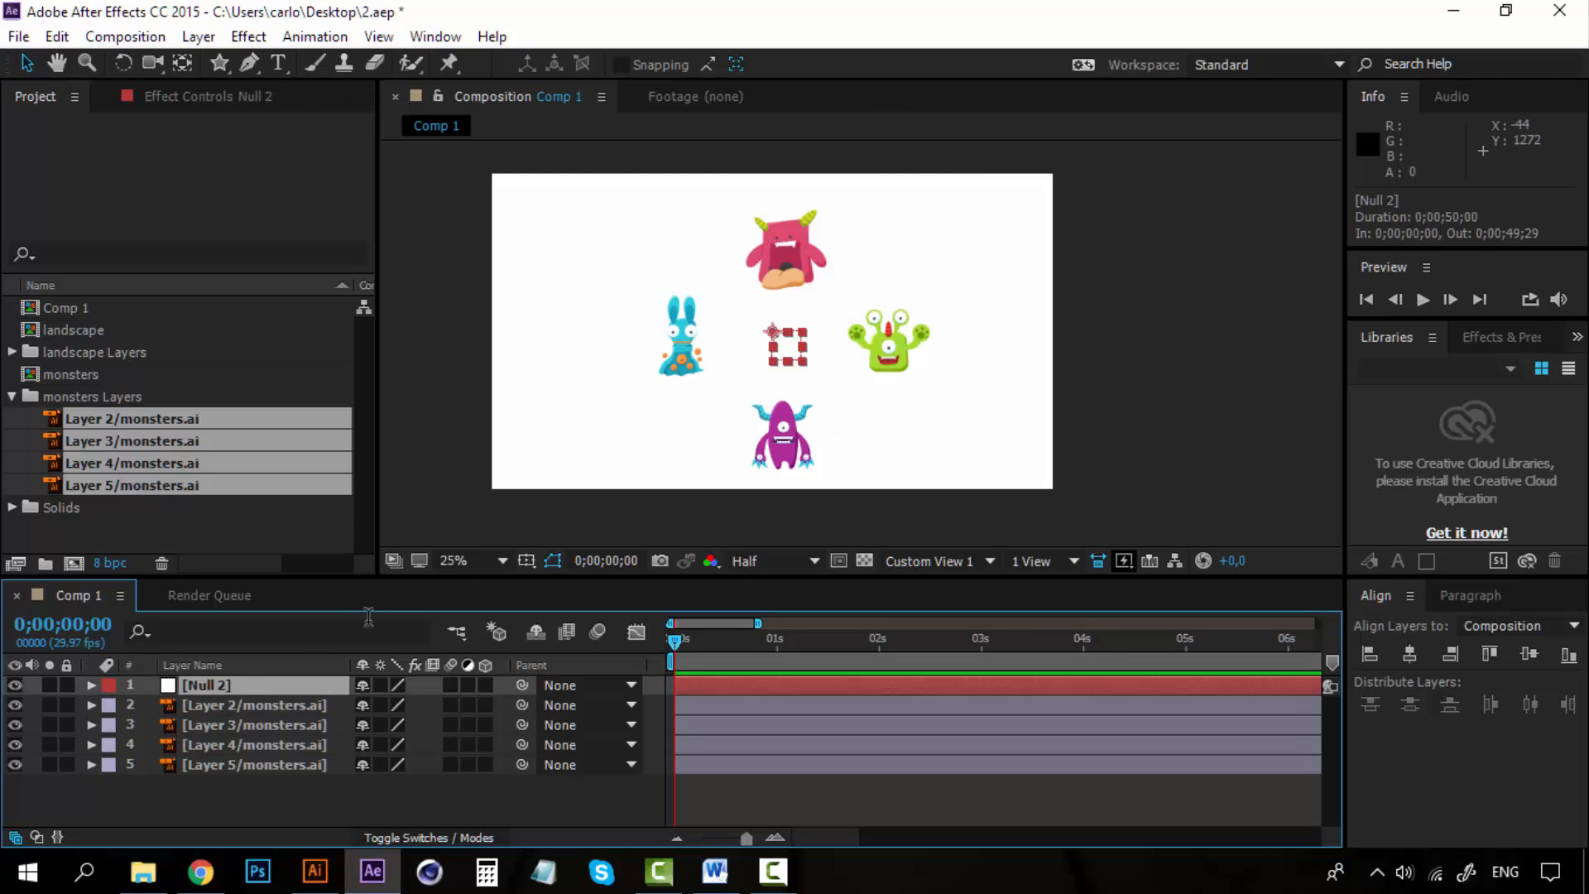
{"action": "scroll", "coordinate": [843, 377], "scroll_direction": "up", "scroll_amount": 2}
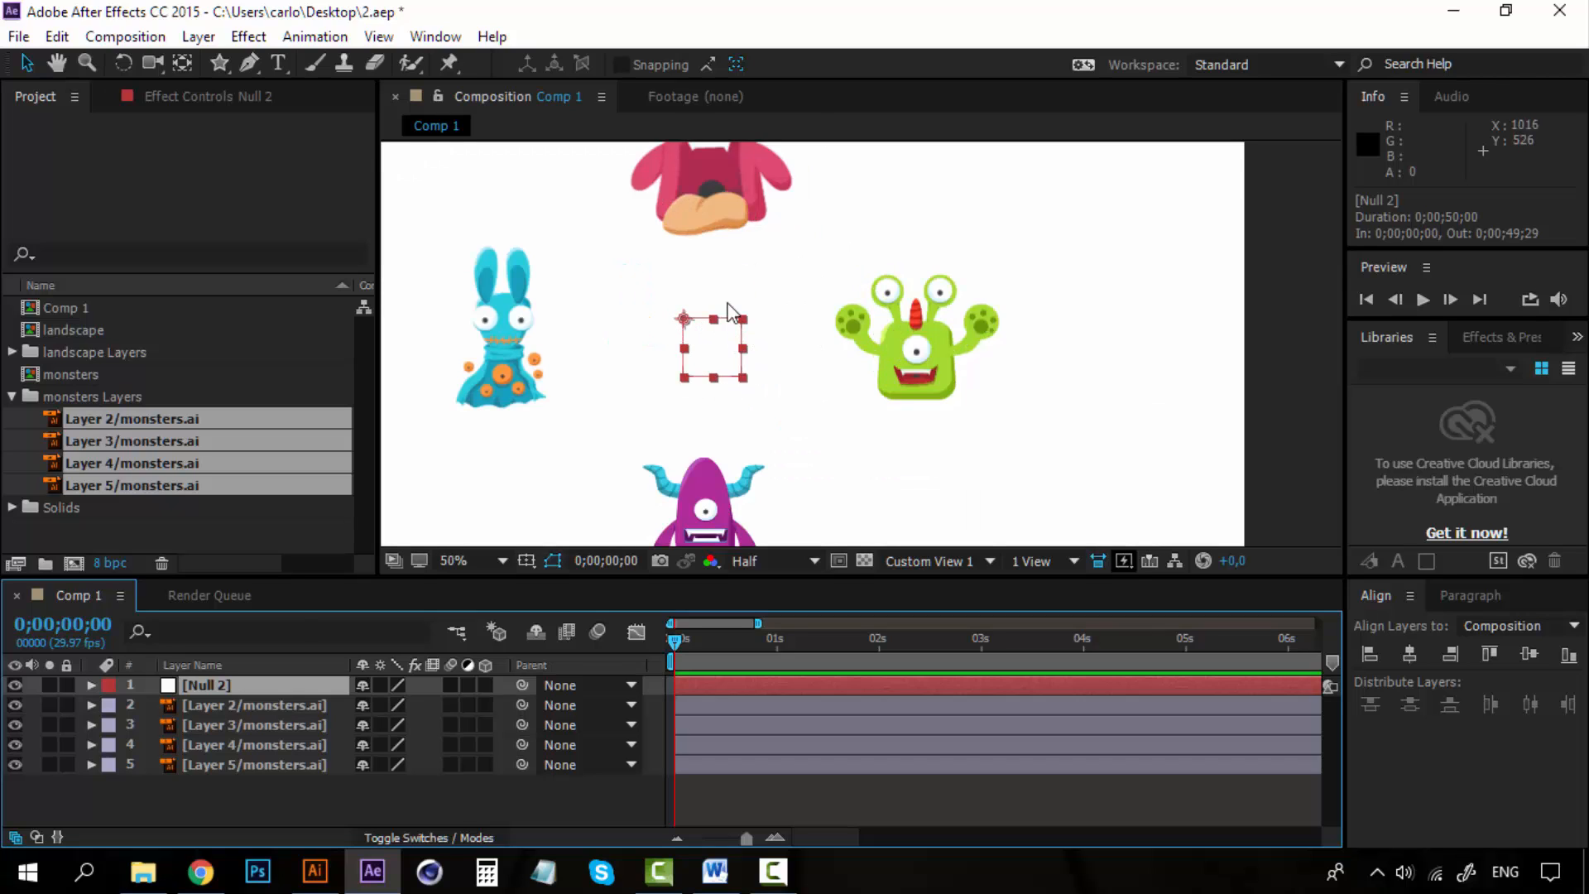
{"action": "scroll", "coordinate": [730, 313], "scroll_direction": "down", "scroll_amount": 2}
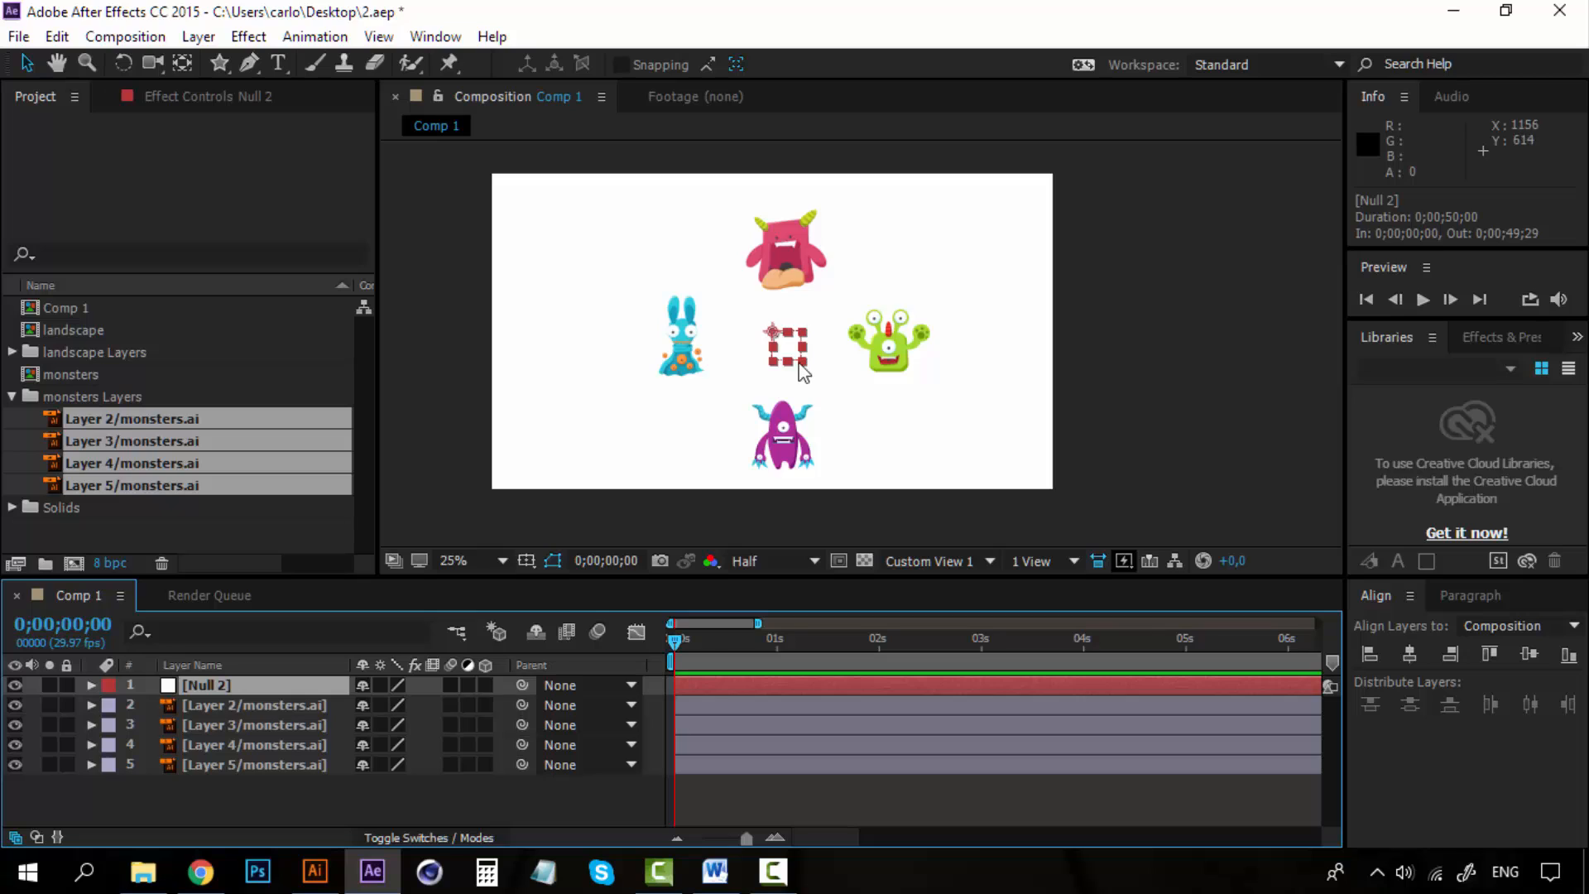
{"action": "scroll", "coordinate": [804, 373], "scroll_direction": "up", "scroll_amount": 1}
{"action": "scroll", "coordinate": [793, 365], "scroll_direction": "down", "scroll_amount": 2}
Try moving the null object downward in the composition, then undo the move.
{"action": "key", "text": "period"}
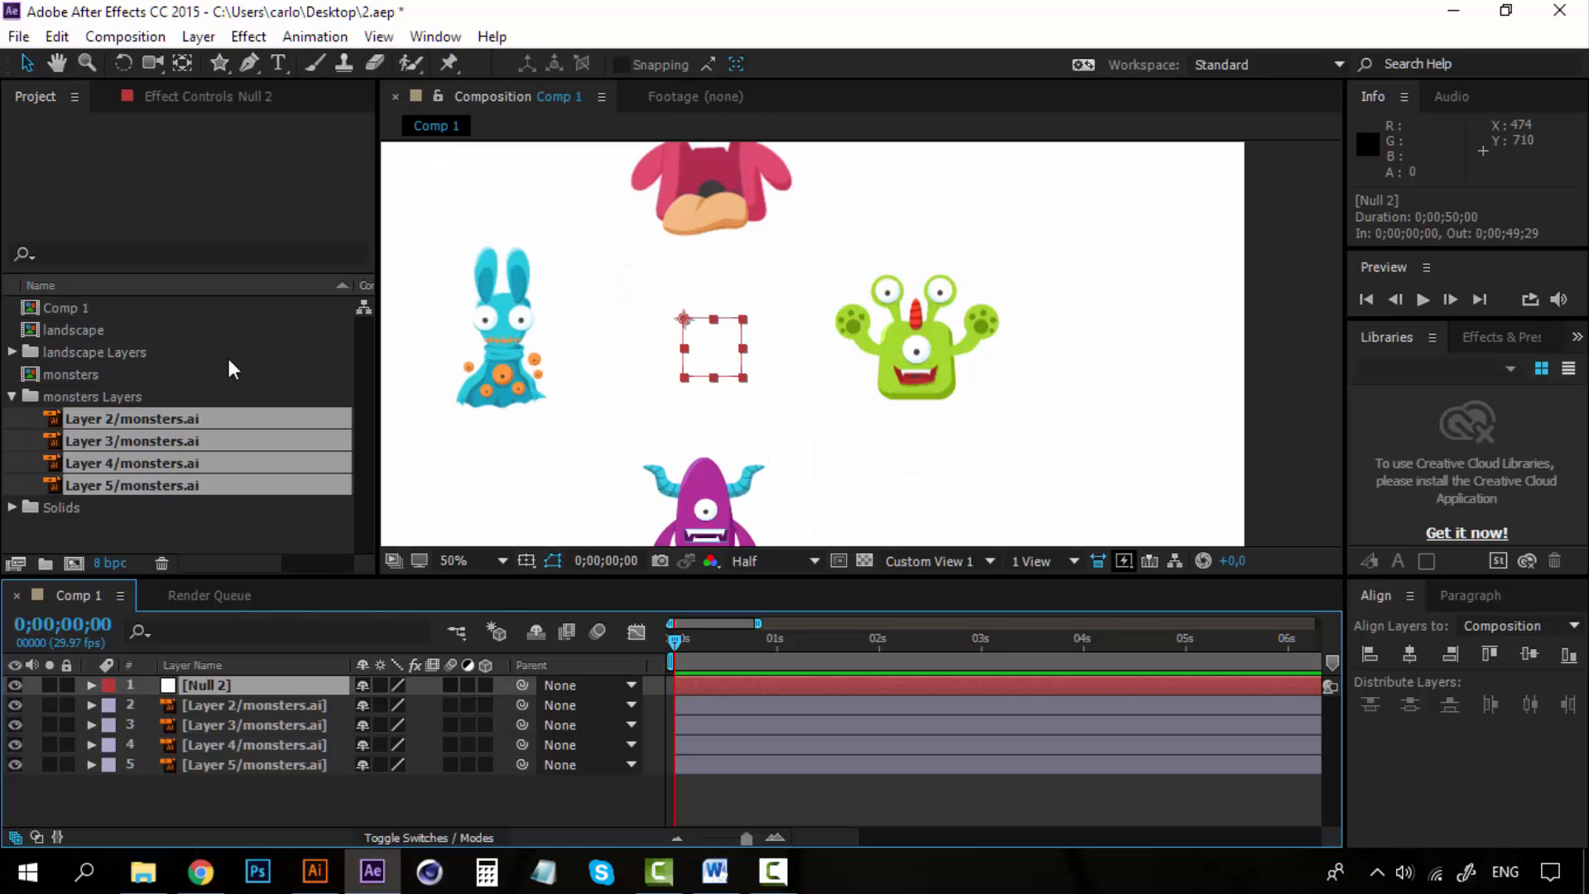
{"action": "left_click_drag", "start_coordinate": [717, 335], "coordinate": [707, 419]}
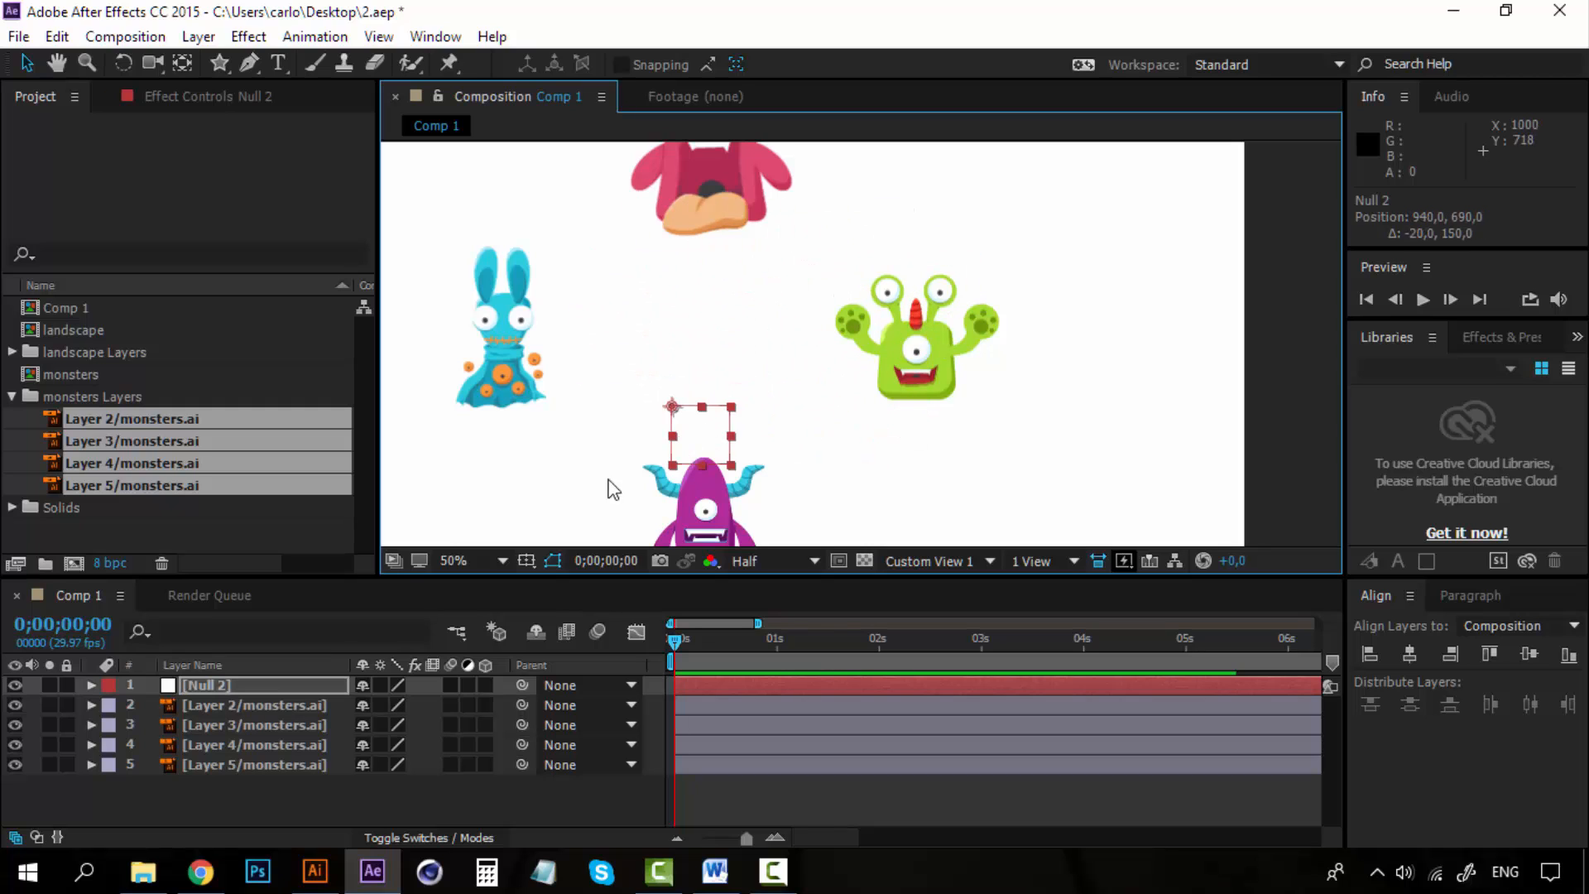
{"action": "key", "text": "ctrl+z"}
{"action": "left_click", "coordinate": [229, 688]}
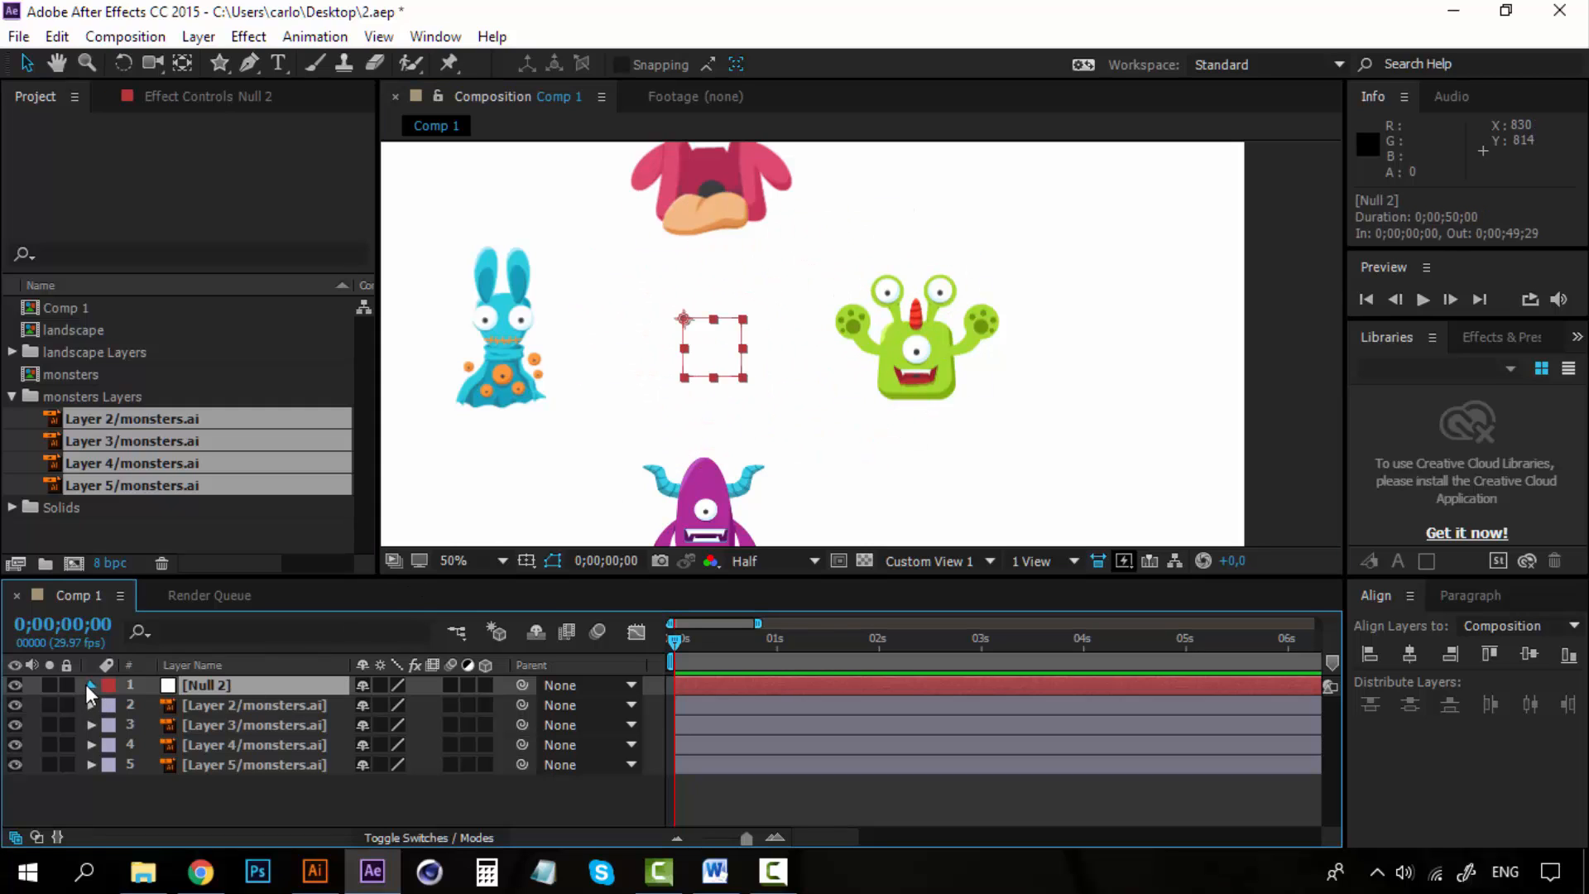
Open the null's Transform properties and try changing its anchor point and scale to about 381%, undoing each change.
{"action": "left_click", "coordinate": [89, 685]}
{"action": "left_click", "coordinate": [110, 706]}
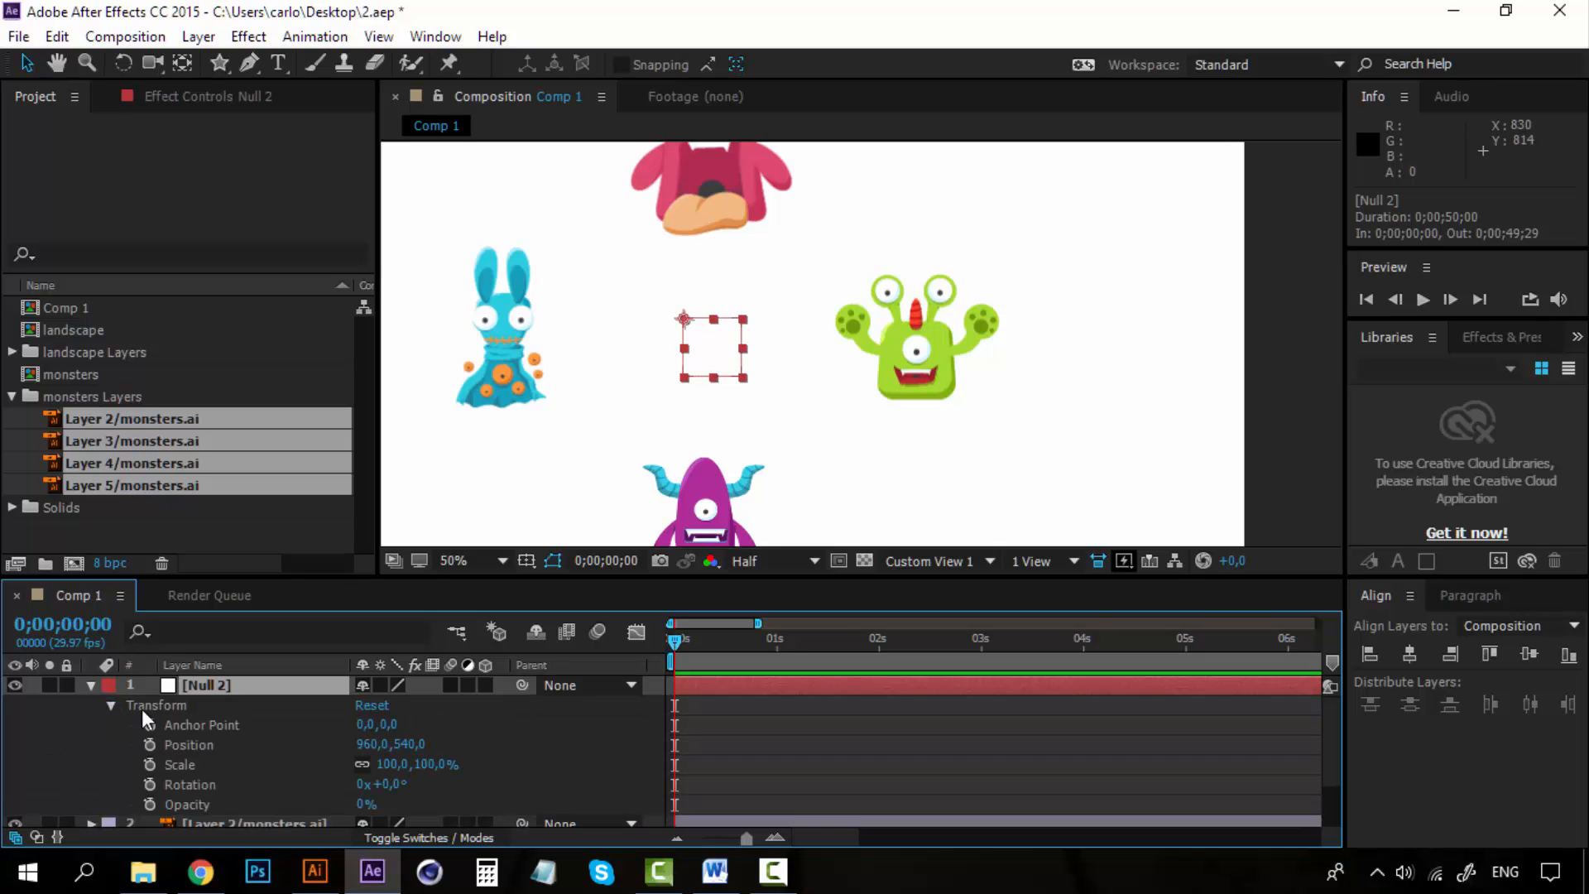
{"action": "left_click_drag", "start_coordinate": [388, 725], "coordinate": [538, 726]}
{"action": "key", "text": "ctrl+z"}
{"action": "left_click_drag", "start_coordinate": [406, 749], "coordinate": [745, 762]}
{"action": "key", "text": "ctrl+z"}
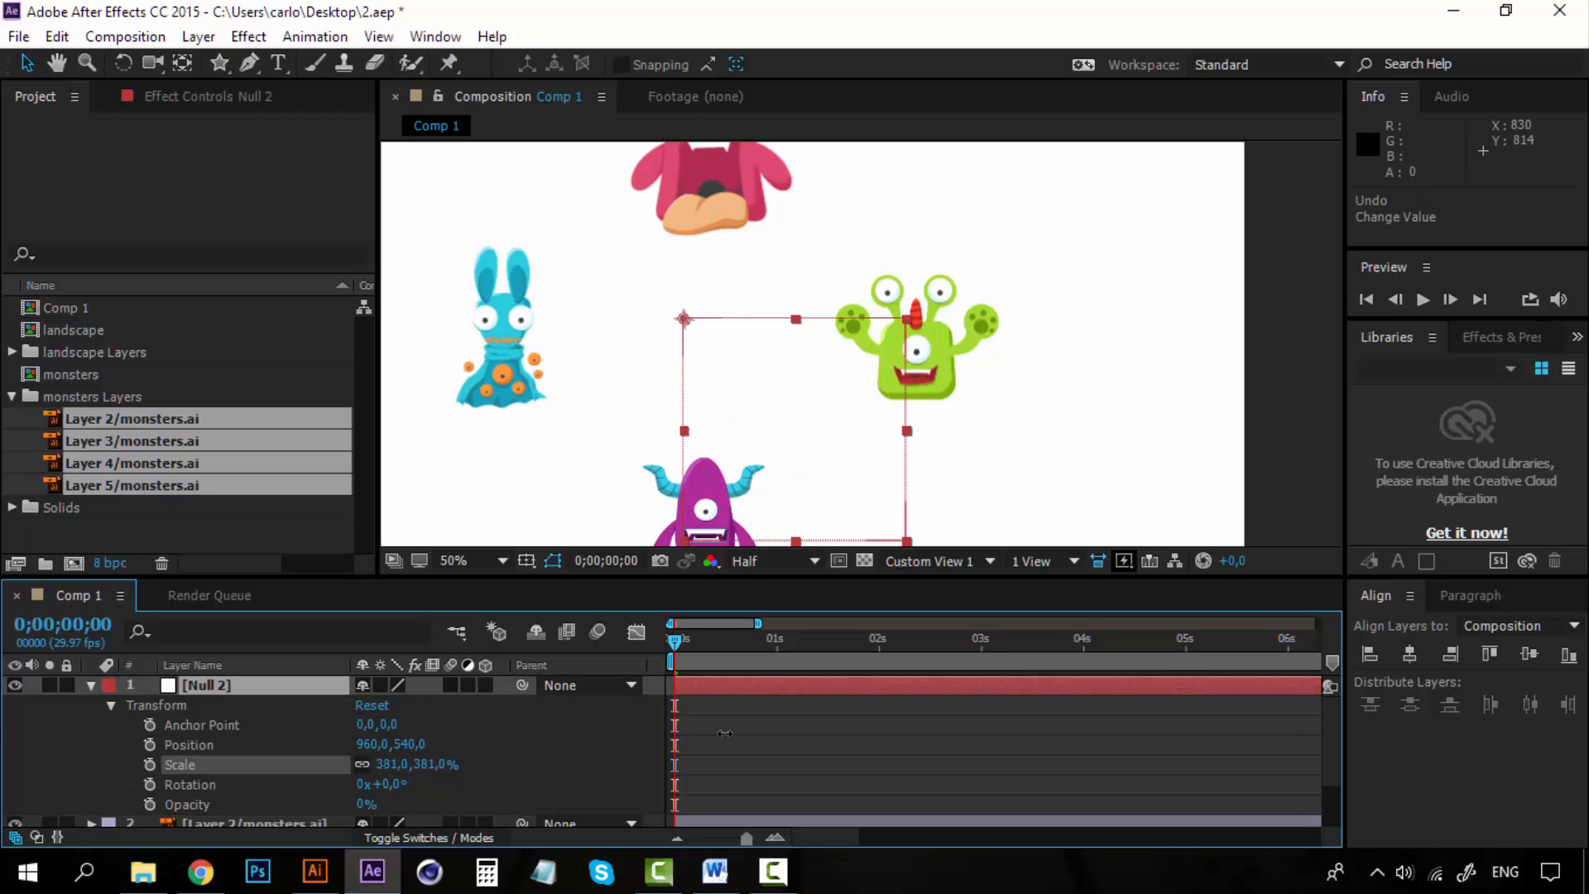
{"action": "key", "text": "ctrl+z"}
Try changing the null's rotation, undo it, and collapse the Transform properties.
{"action": "left_click_drag", "start_coordinate": [391, 786], "coordinate": [439, 786]}
{"action": "key", "text": "ctrl+z"}
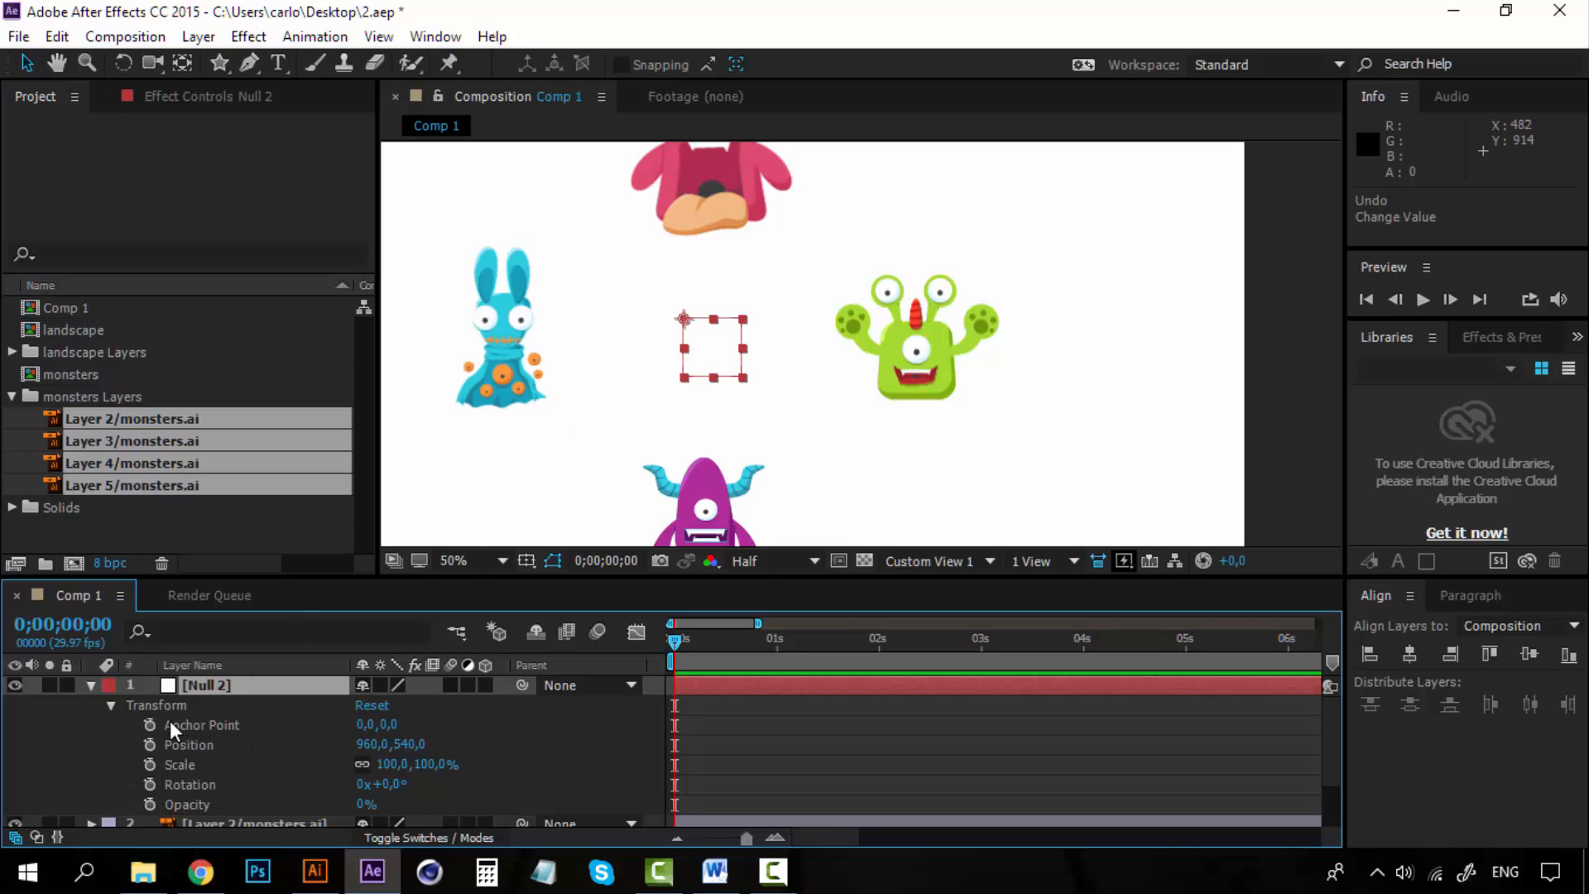
{"action": "left_click", "coordinate": [111, 706]}
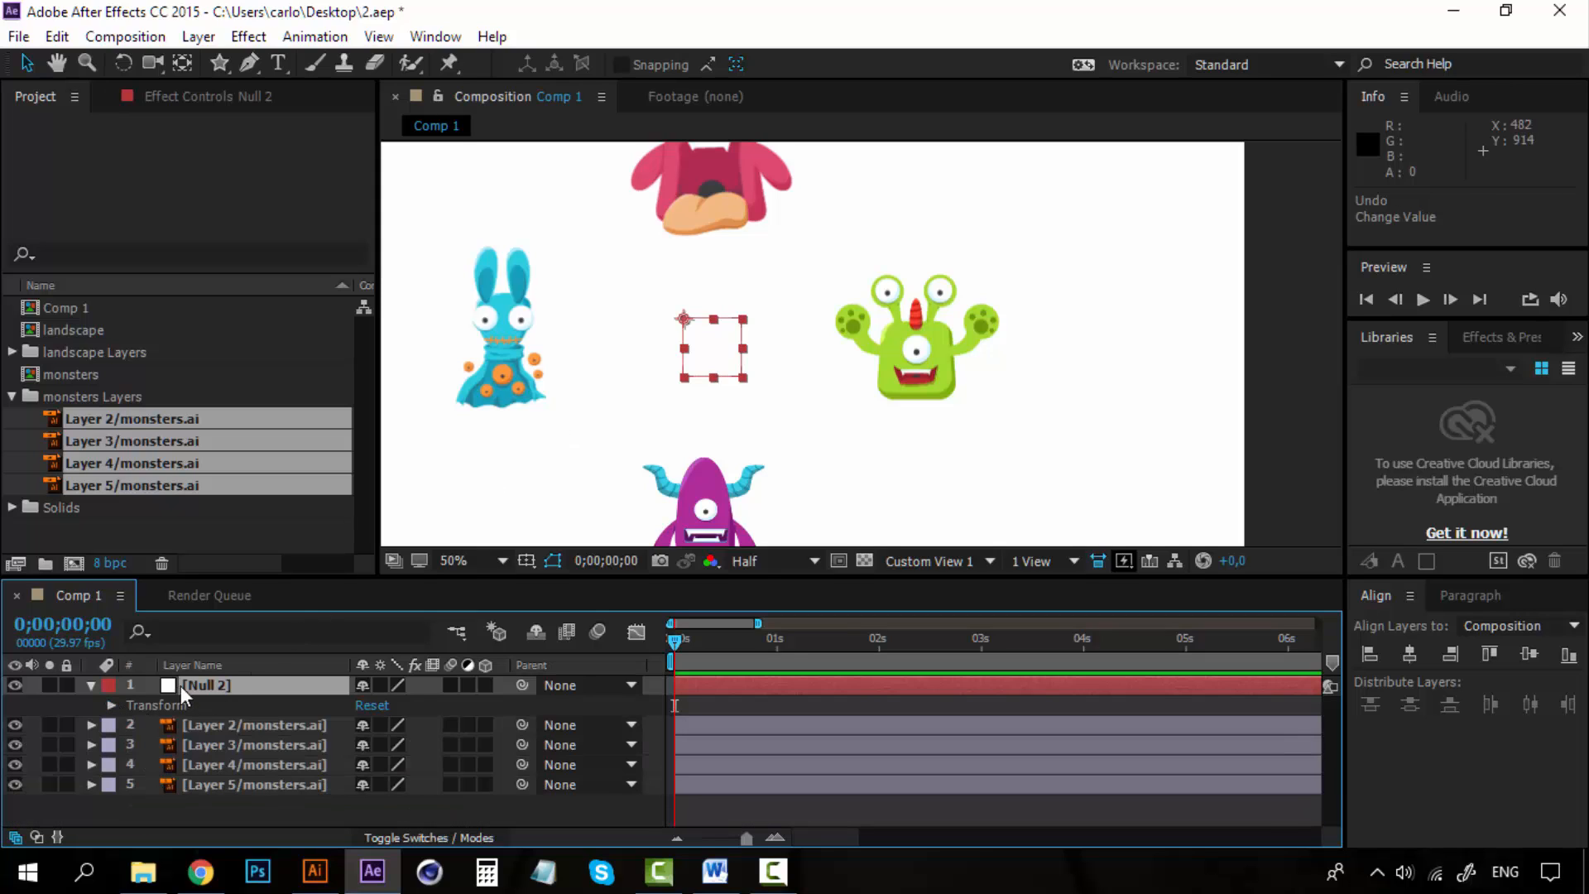
Parent the four monster layers to the null object.
{"action": "left_click", "coordinate": [275, 727]}
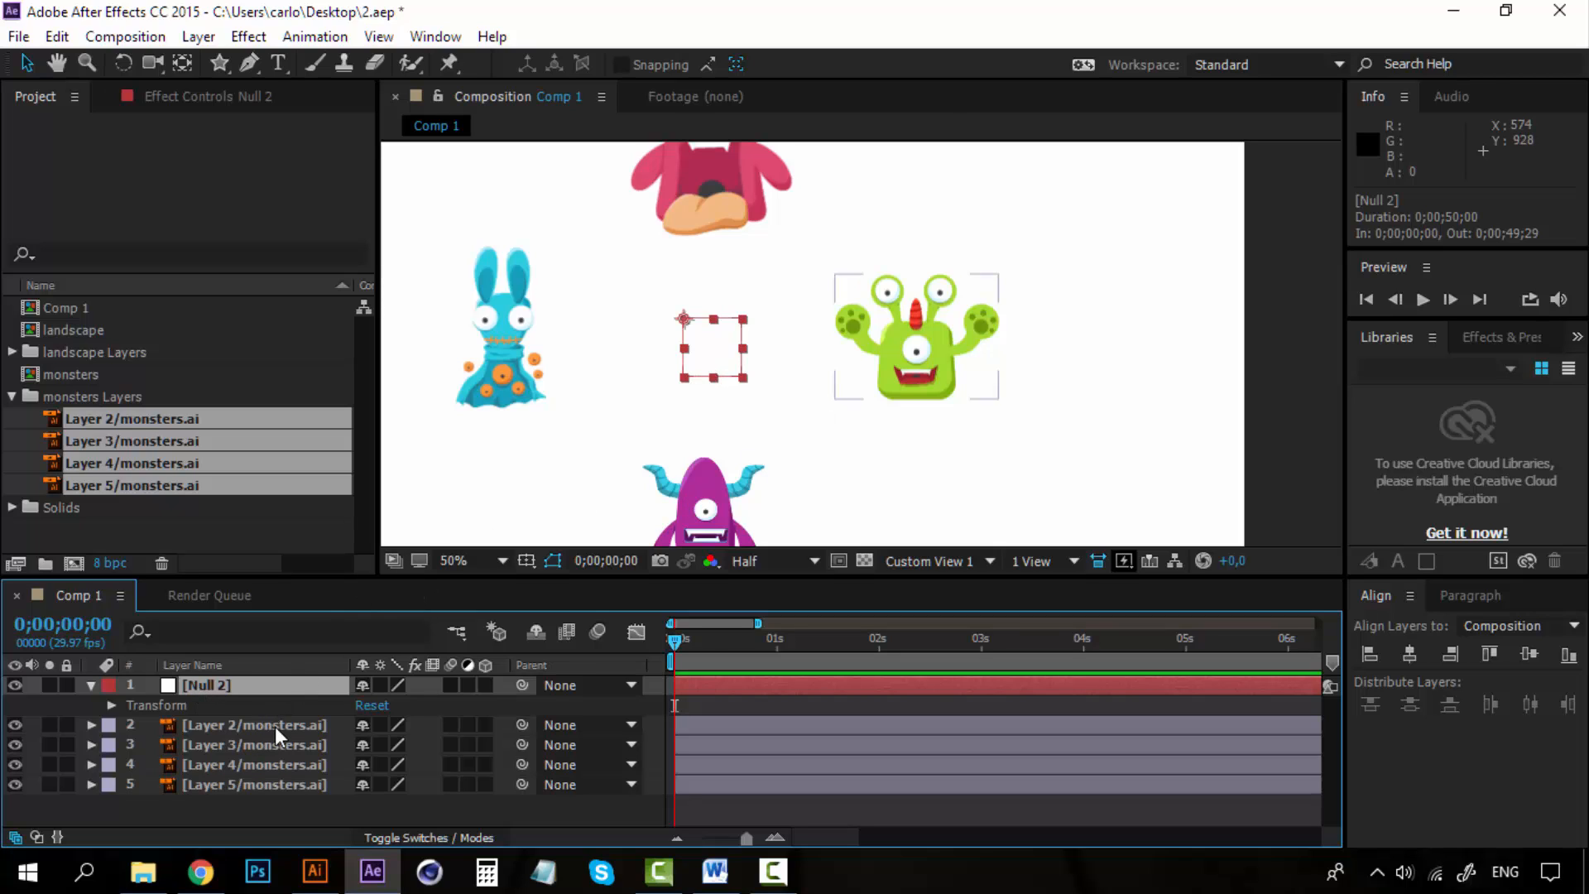
{"action": "left_click", "coordinate": [266, 783], "text": "shift"}
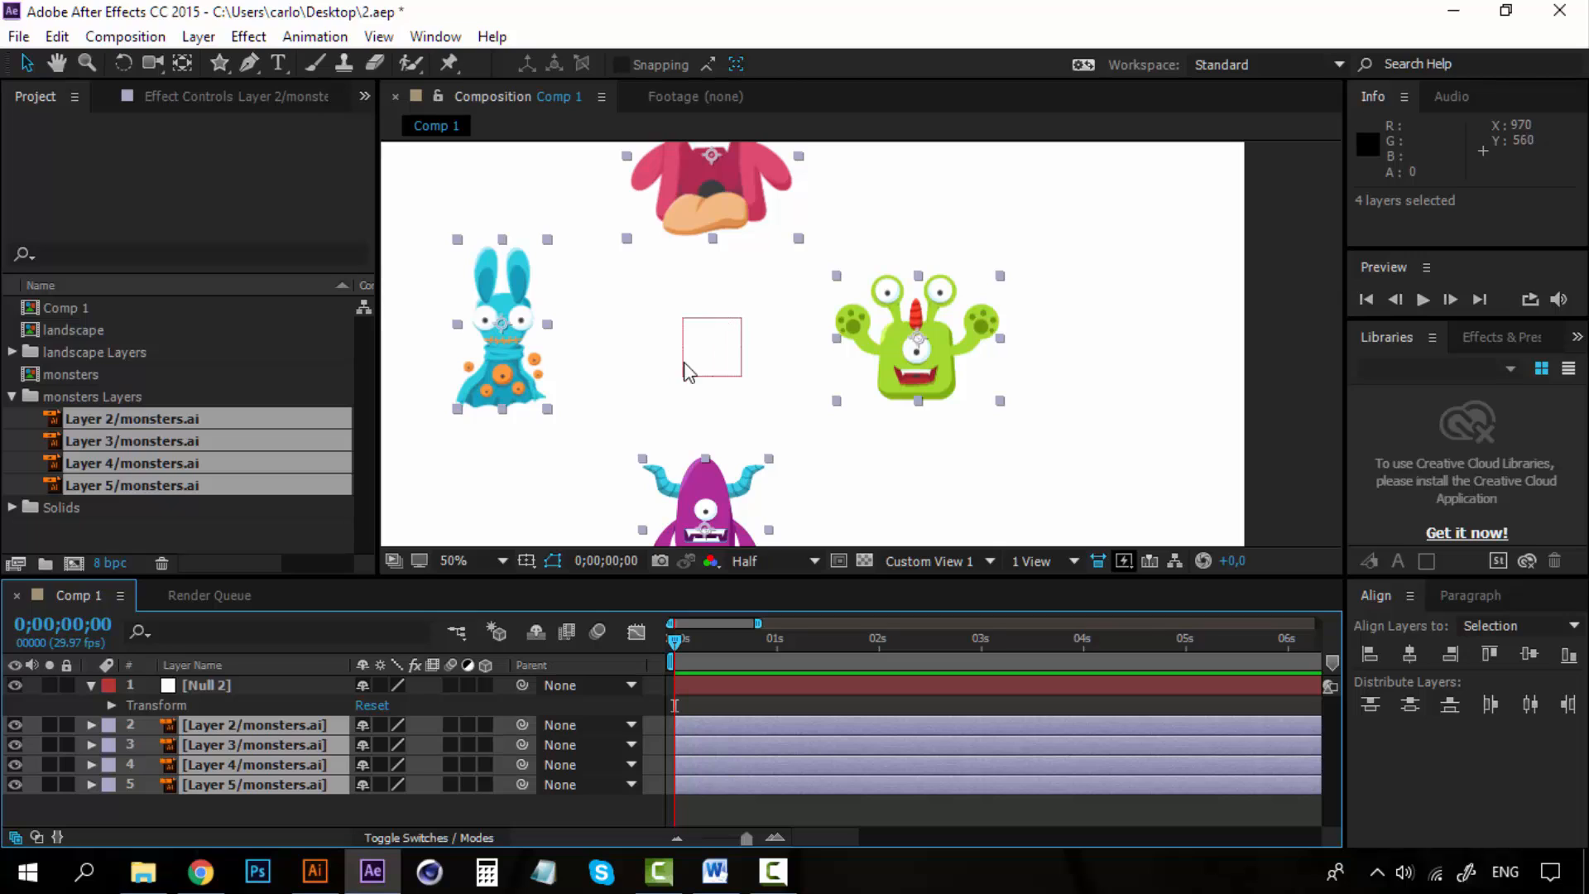
{"action": "left_click", "coordinate": [250, 805]}
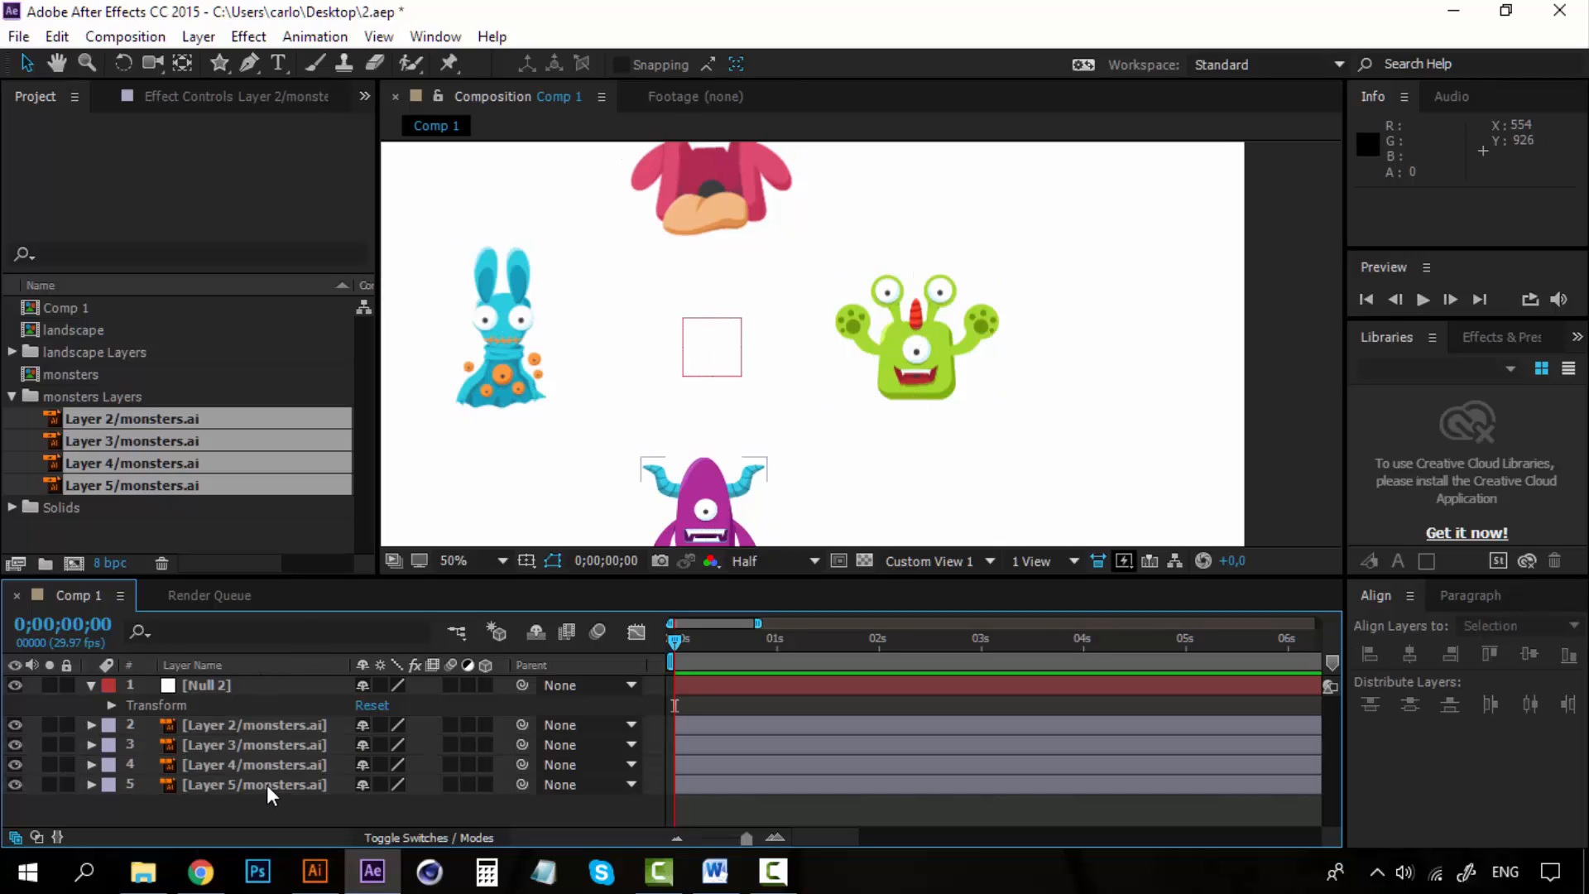
{"action": "left_click", "coordinate": [267, 785]}
{"action": "left_click", "coordinate": [273, 729], "text": "shift"}
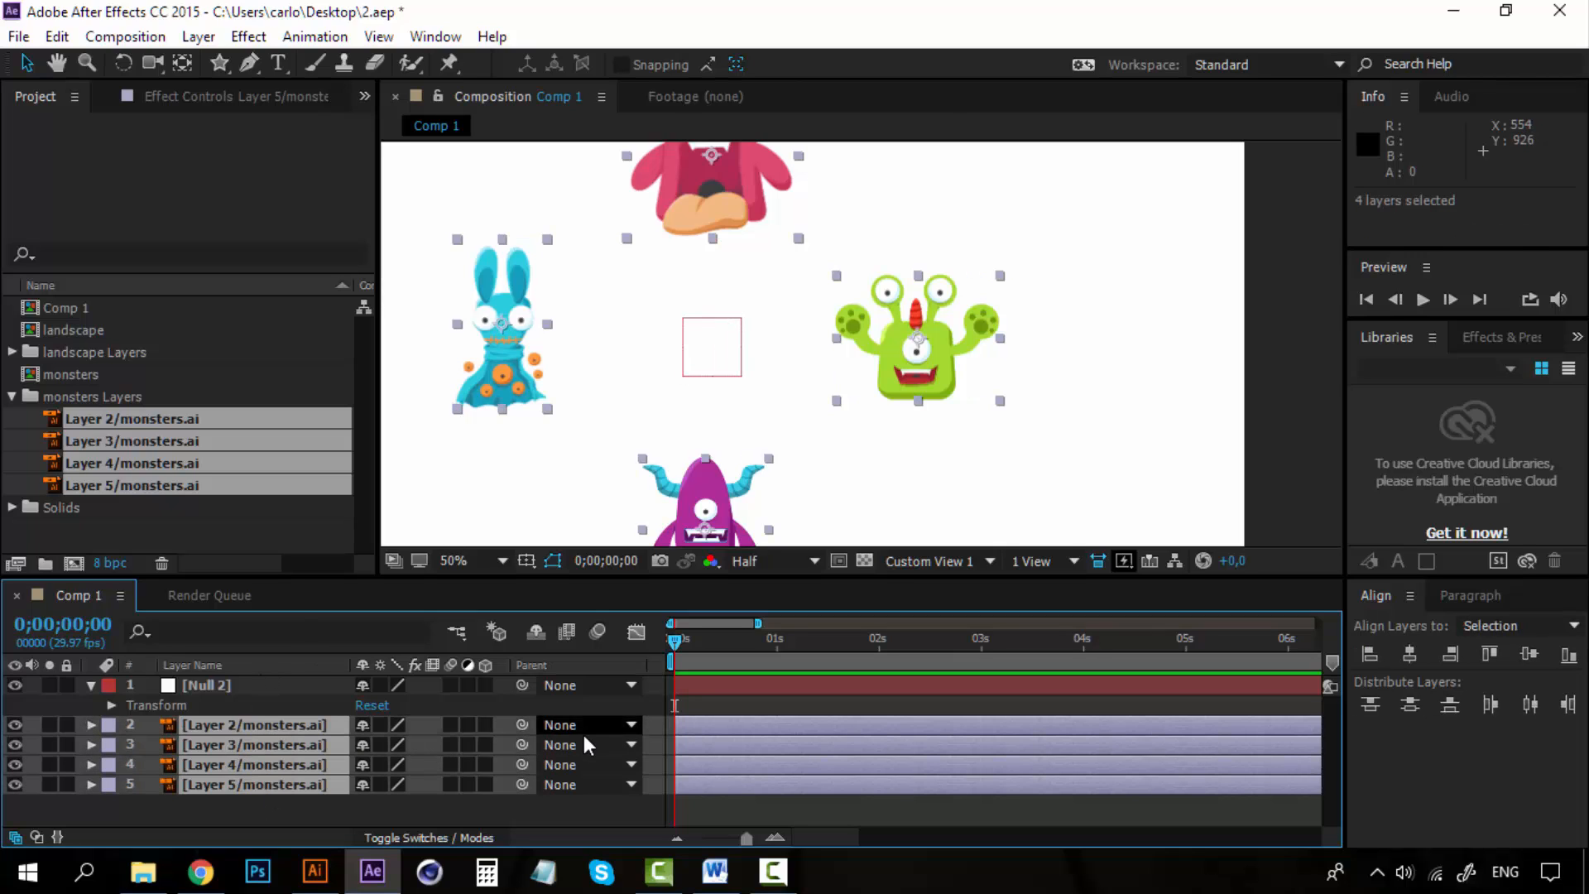
{"action": "left_click_drag", "start_coordinate": [524, 726], "coordinate": [267, 684]}
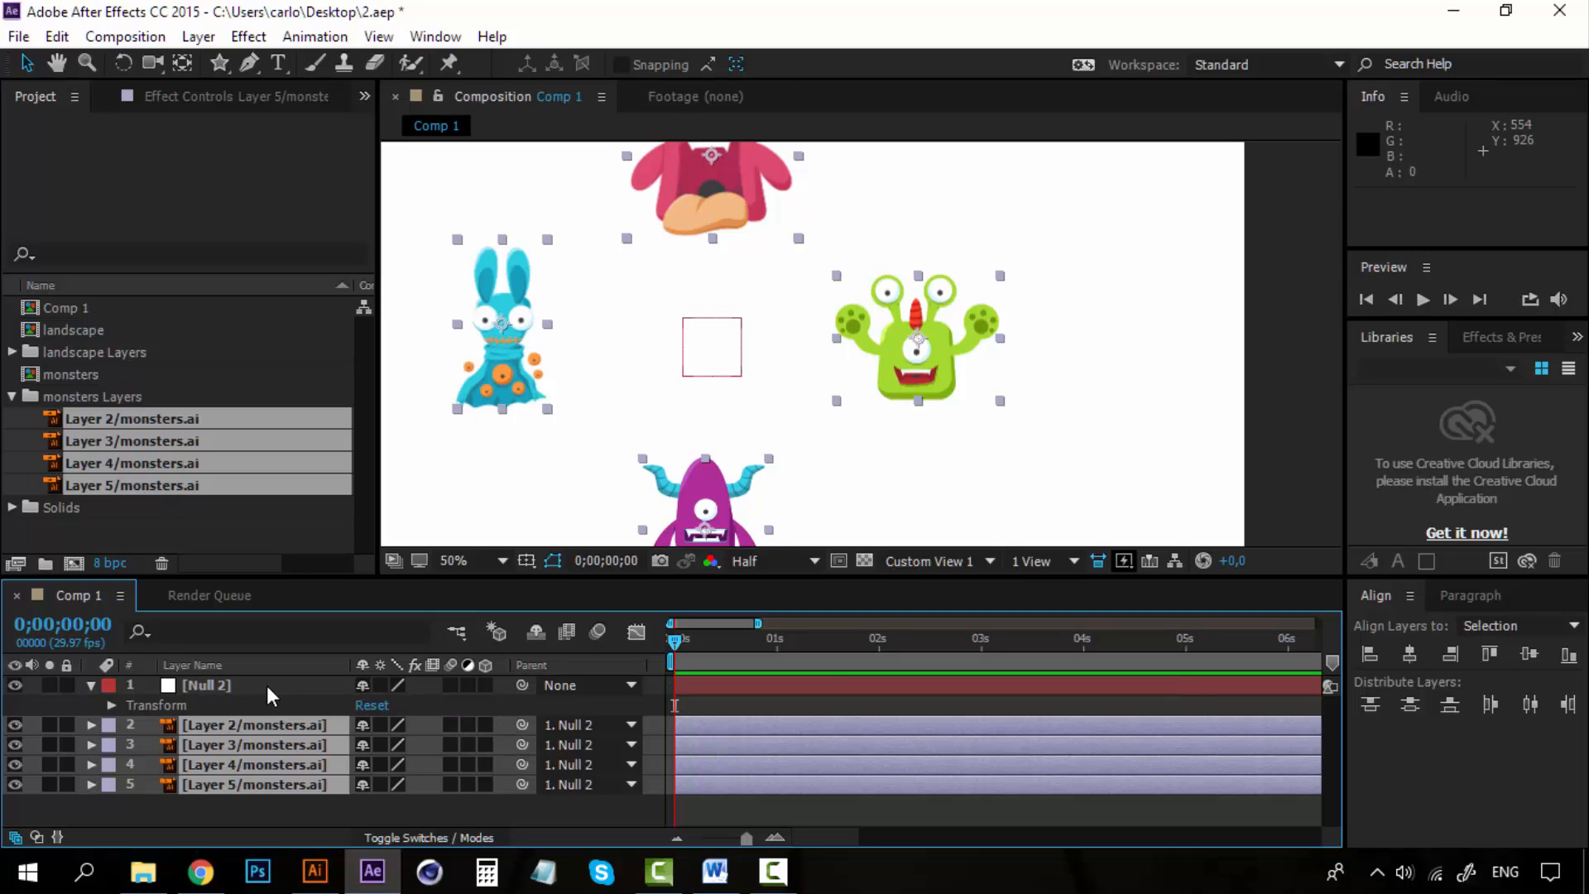
Select the null and each monster layer in turn to inspect the parenting.
{"action": "left_click", "coordinate": [271, 689]}
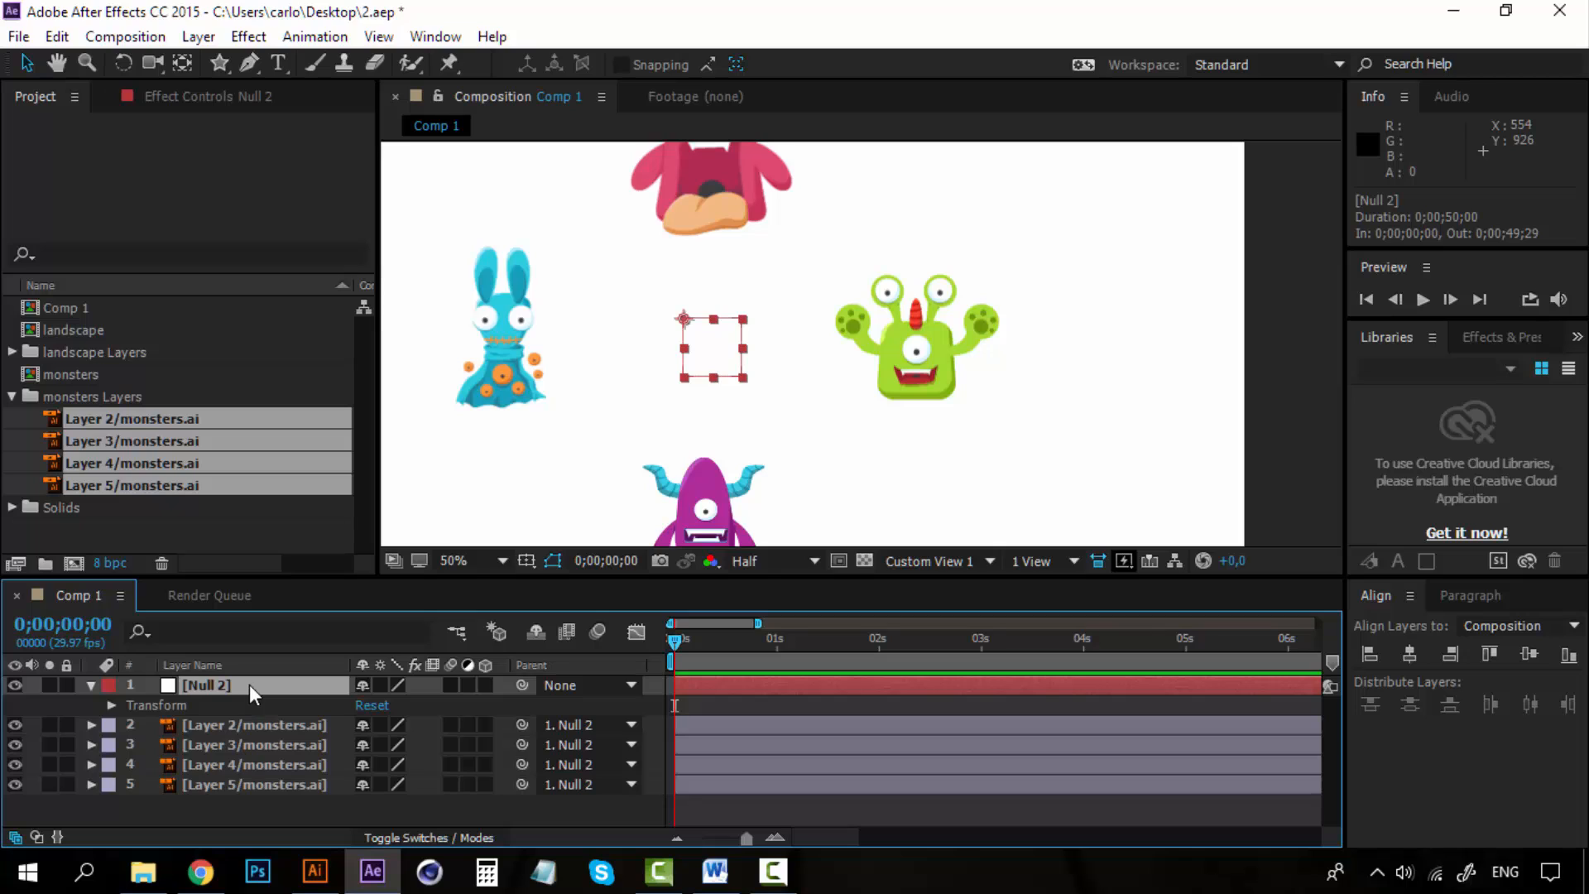
{"action": "left_click", "coordinate": [268, 725]}
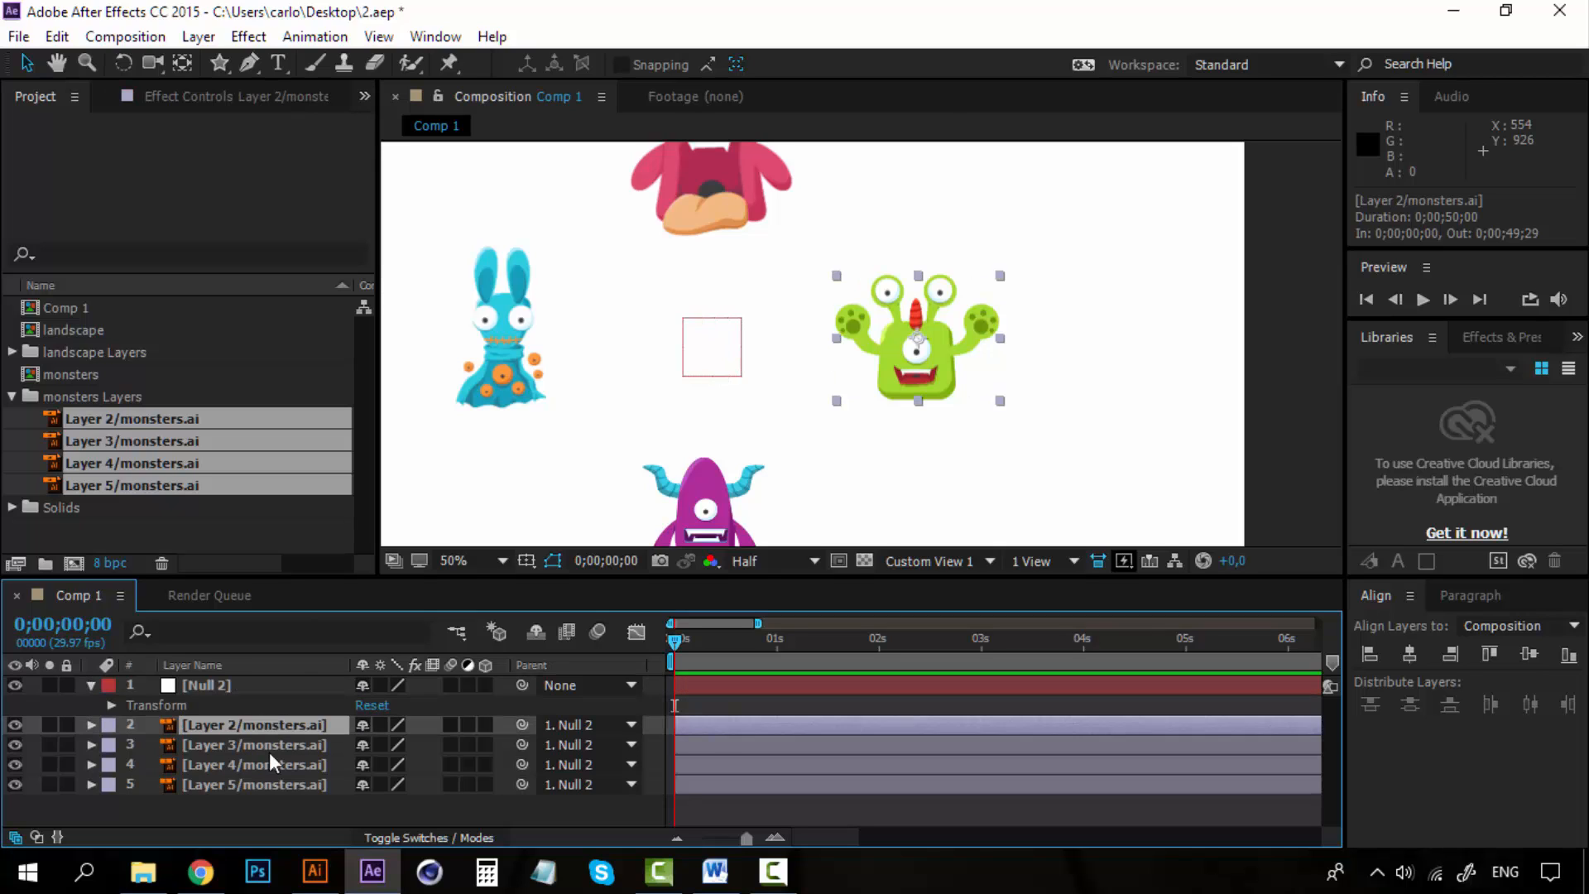
{"action": "left_click", "coordinate": [270, 766]}
{"action": "left_click", "coordinate": [272, 782]}
{"action": "left_click", "coordinate": [276, 744]}
{"action": "left_click", "coordinate": [267, 725]}
{"action": "left_click", "coordinate": [260, 685]}
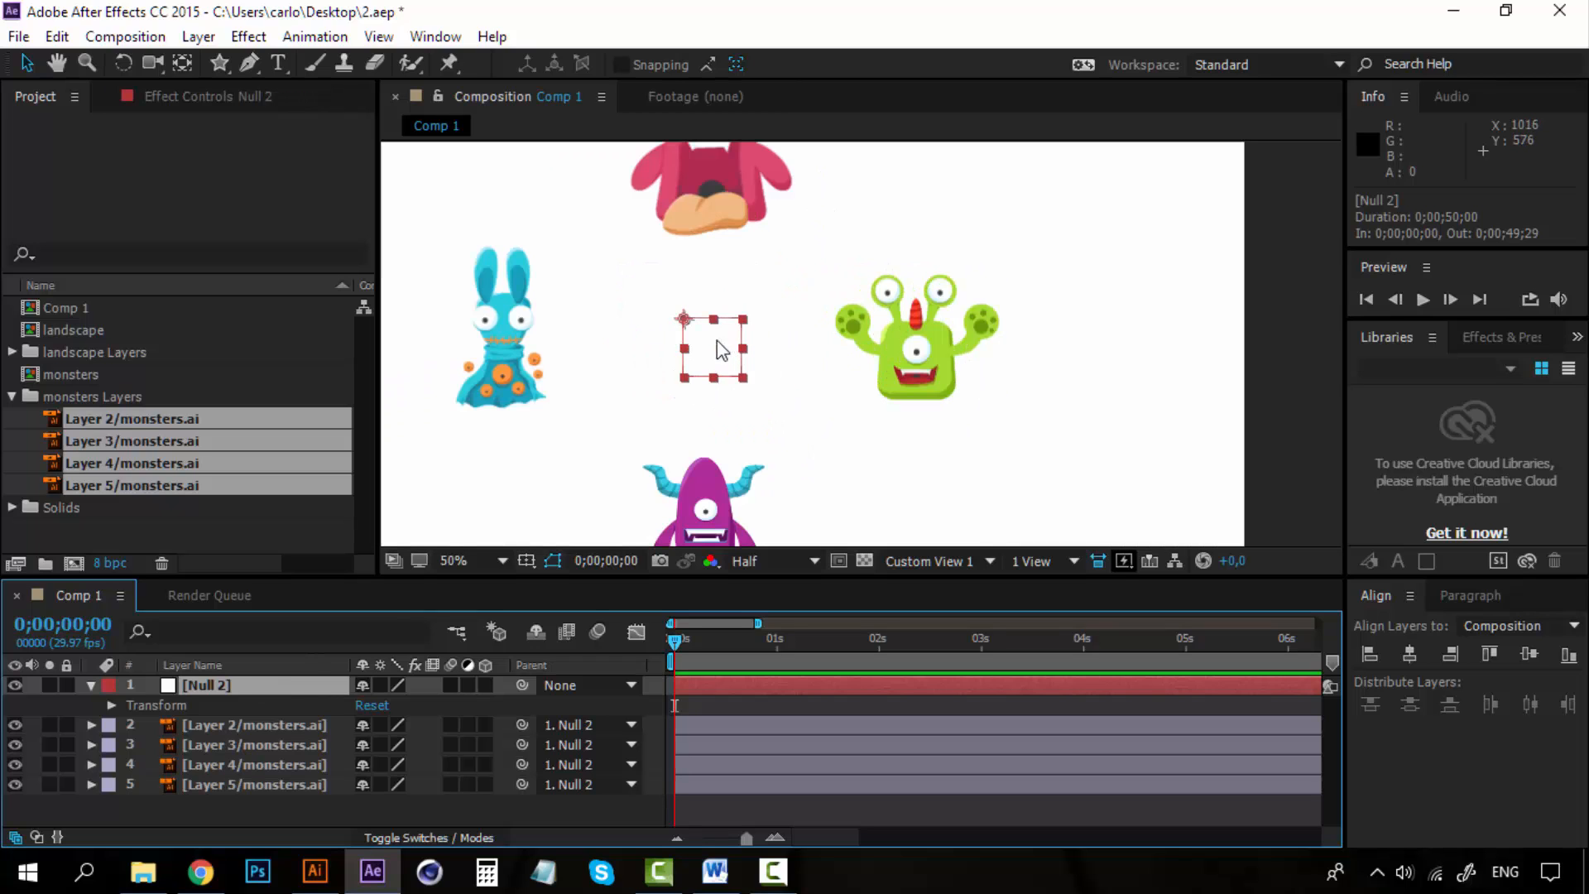
{"action": "left_click_drag", "start_coordinate": [717, 341], "coordinate": [636, 358]}
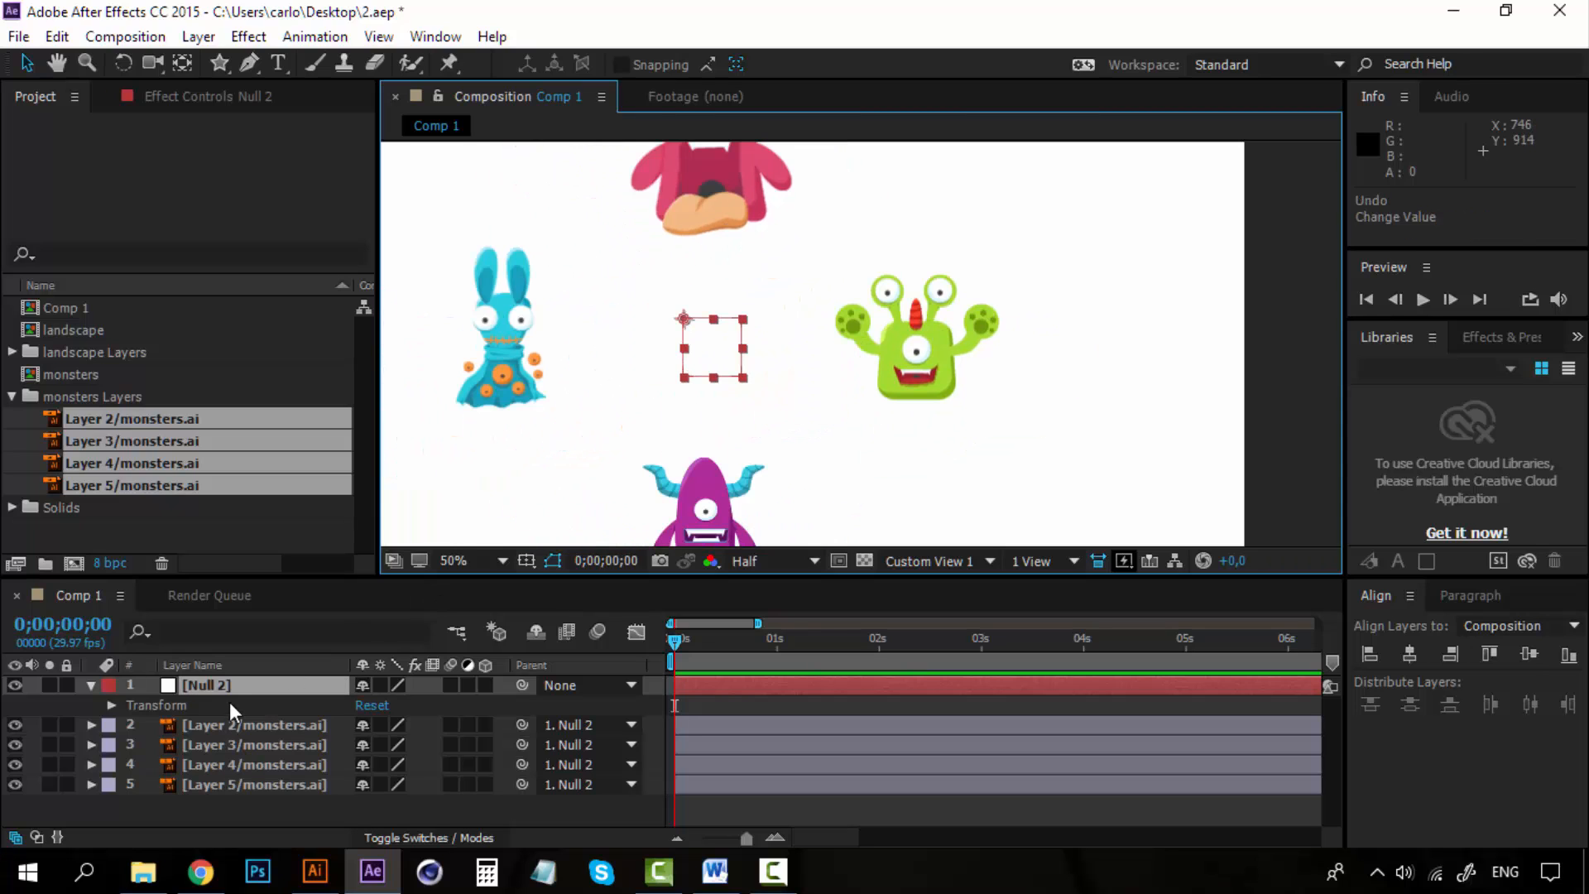
Try rotating the null so the monsters turn with it, then undo both rotations.
{"action": "left_click", "coordinate": [208, 683]}
{"action": "key", "text": "r"}
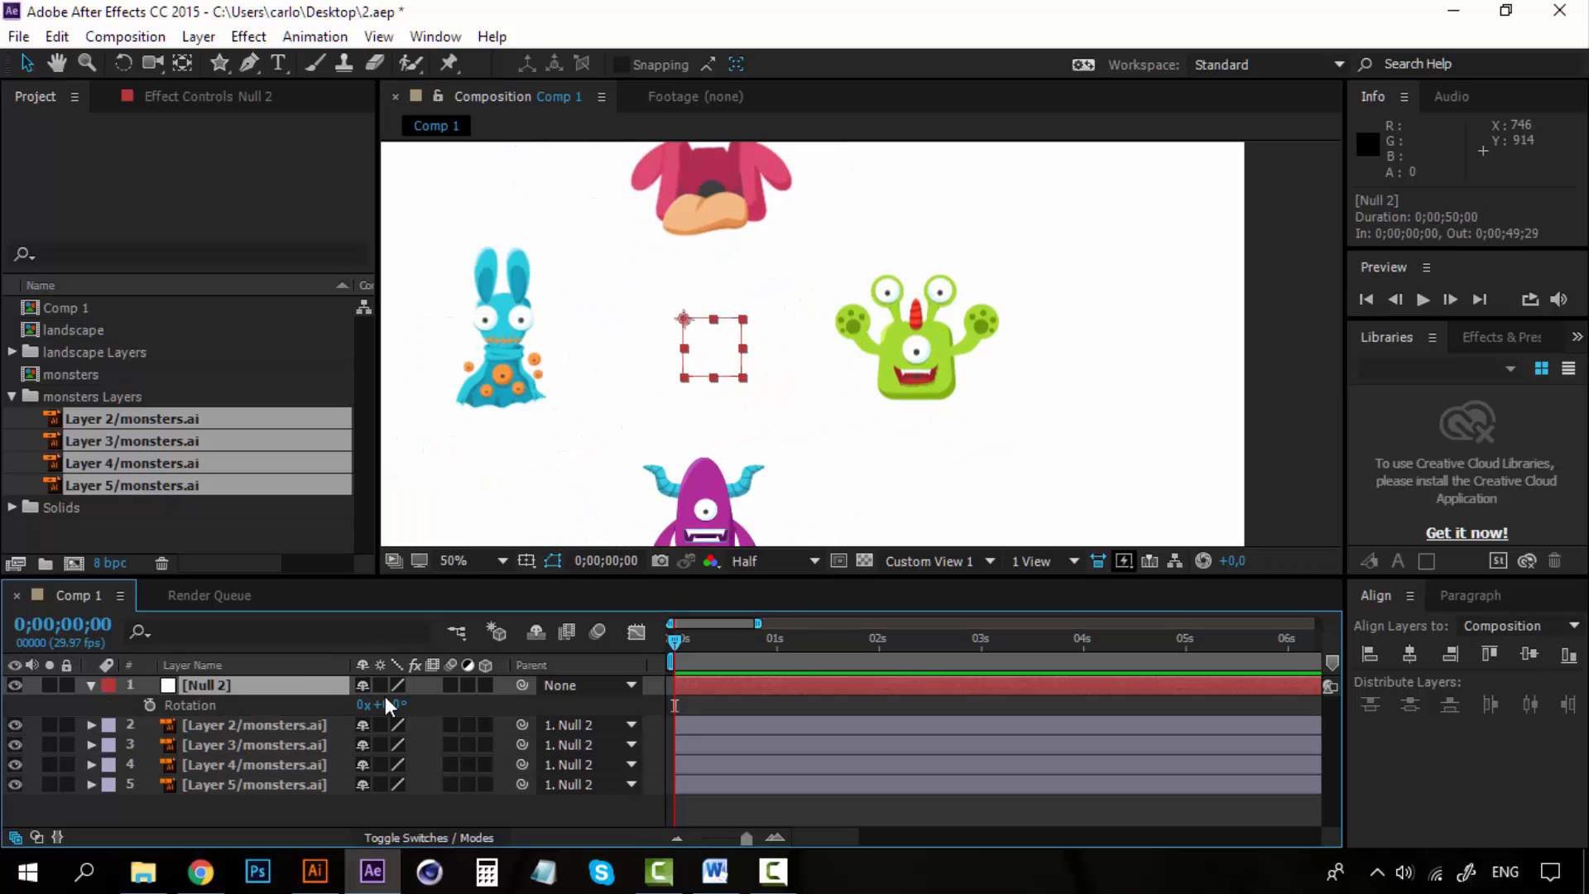
{"action": "left_click_drag", "start_coordinate": [395, 709], "coordinate": [649, 459]}
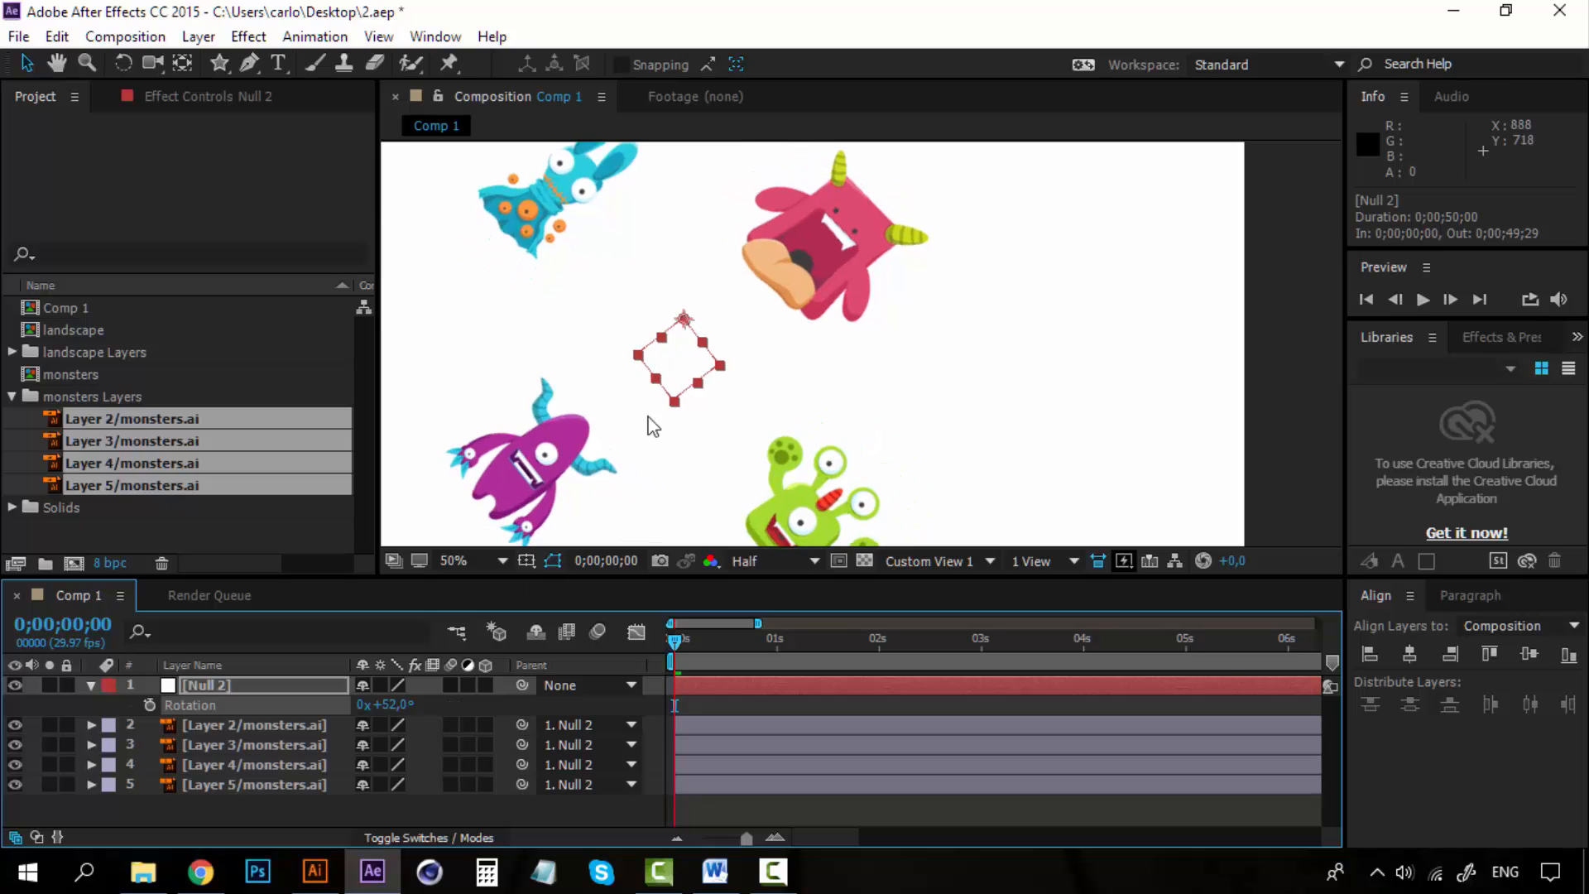
{"action": "key", "text": "comma"}
{"action": "left_click_drag", "start_coordinate": [398, 708], "coordinate": [605, 701]}
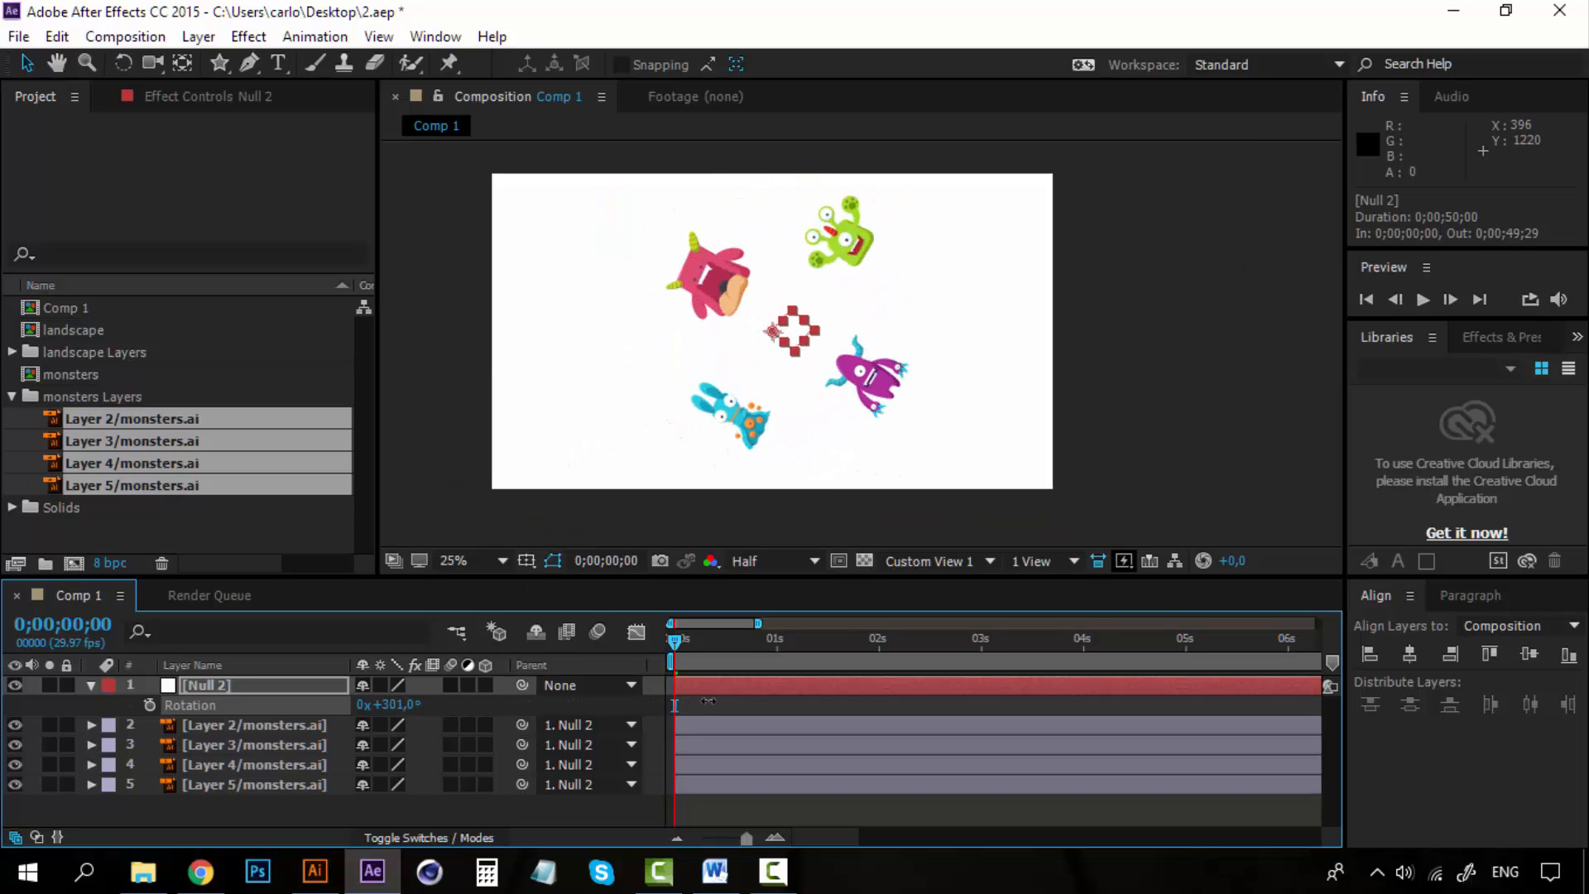
{"action": "key", "text": "ctrl+z"}
{"action": "key", "text": "ctrl+z"}
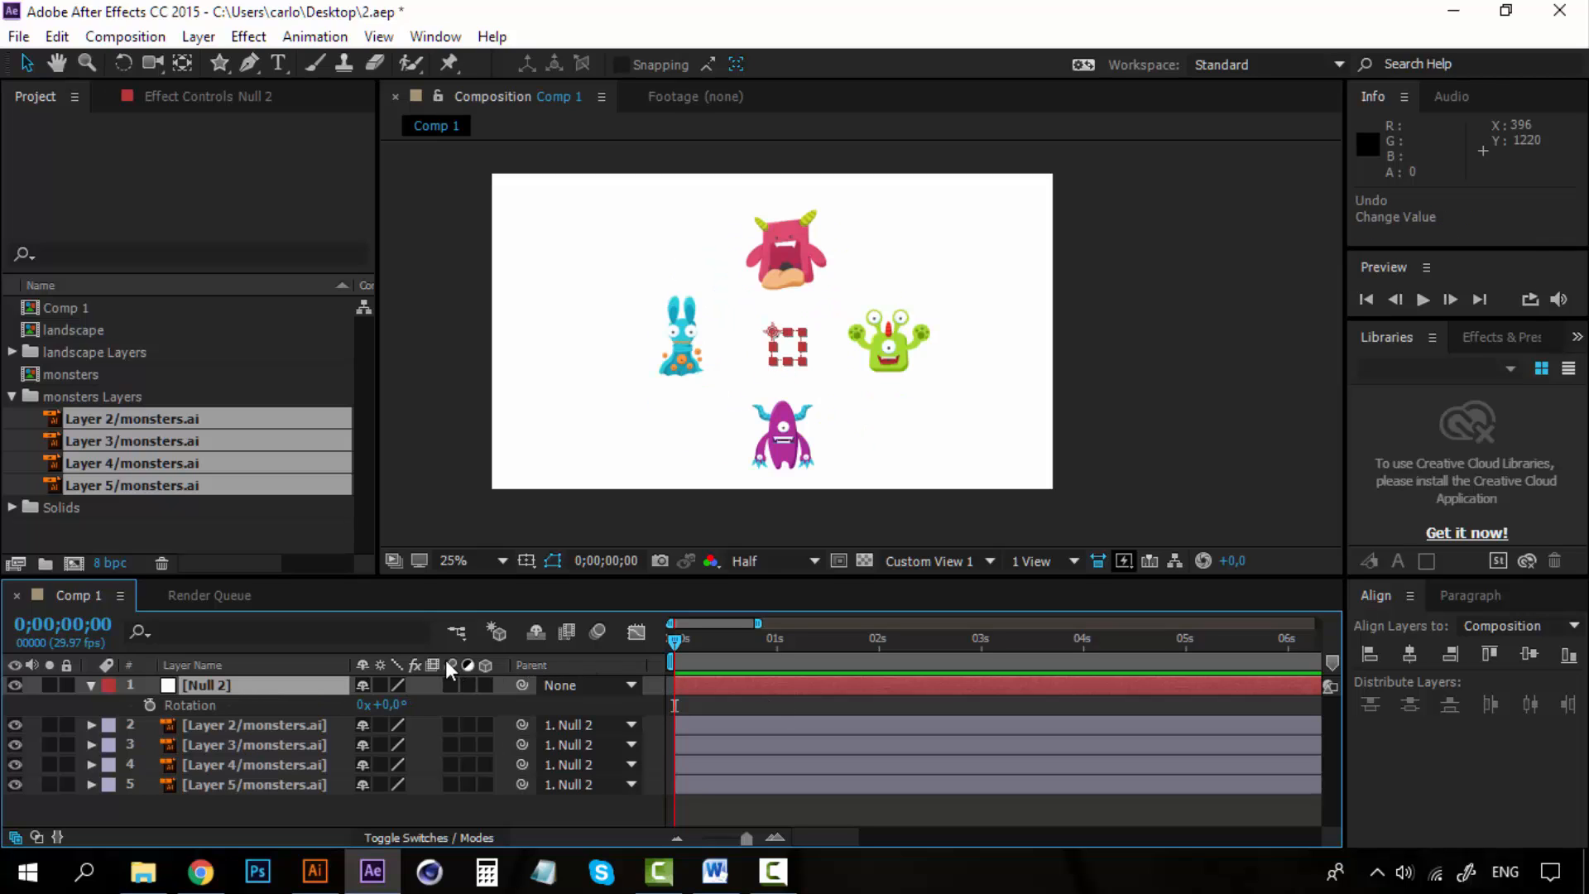
Move the null left in the composition, carrying the four monsters with it.
{"action": "left_click", "coordinate": [268, 730]}
{"action": "left_click", "coordinate": [277, 778], "text": "shift"}
{"action": "left_click", "coordinate": [268, 687]}
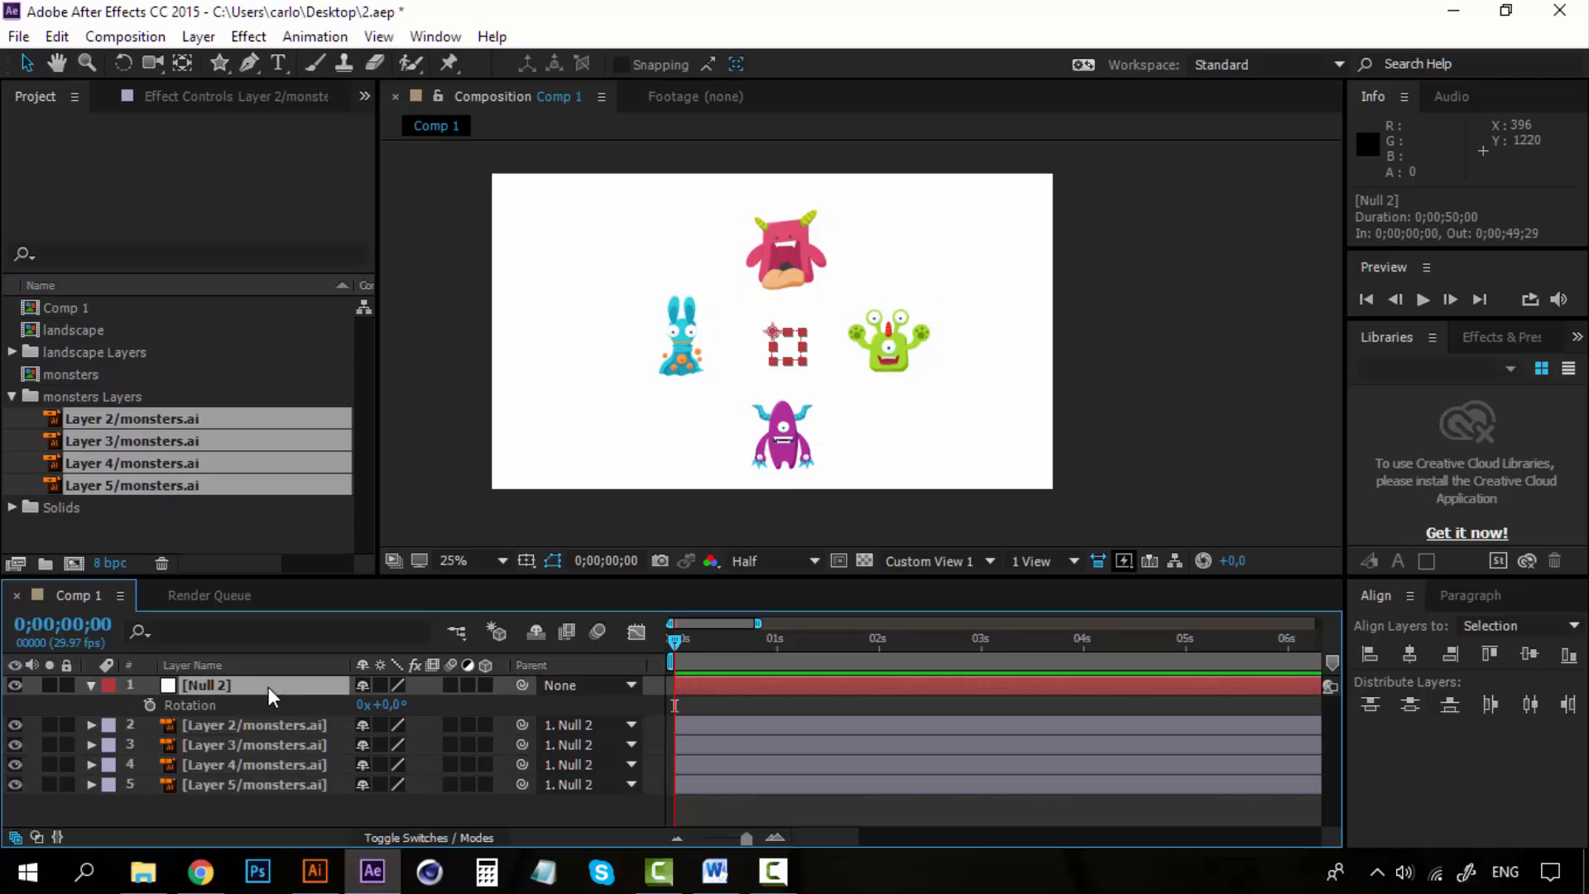
{"action": "scroll", "coordinate": [851, 390], "scroll_direction": "up", "scroll_amount": 1}
{"action": "scroll", "coordinate": [852, 395], "scroll_direction": "down", "scroll_amount": 1}
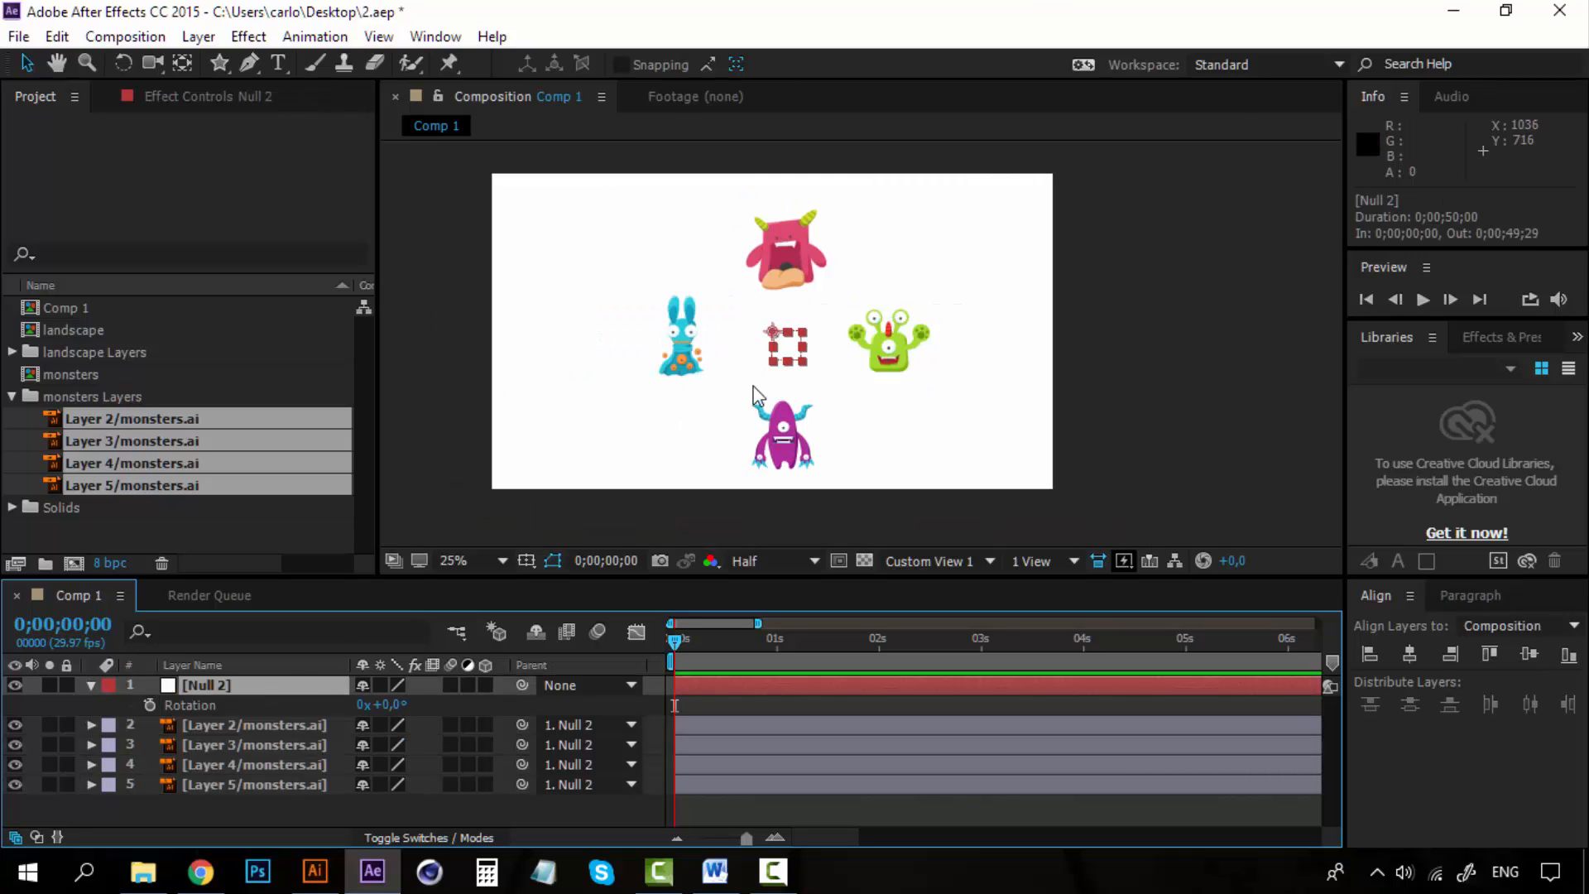
{"action": "left_click_drag", "start_coordinate": [785, 357], "coordinate": [631, 351]}
{"action": "left_click", "coordinate": [223, 688]}
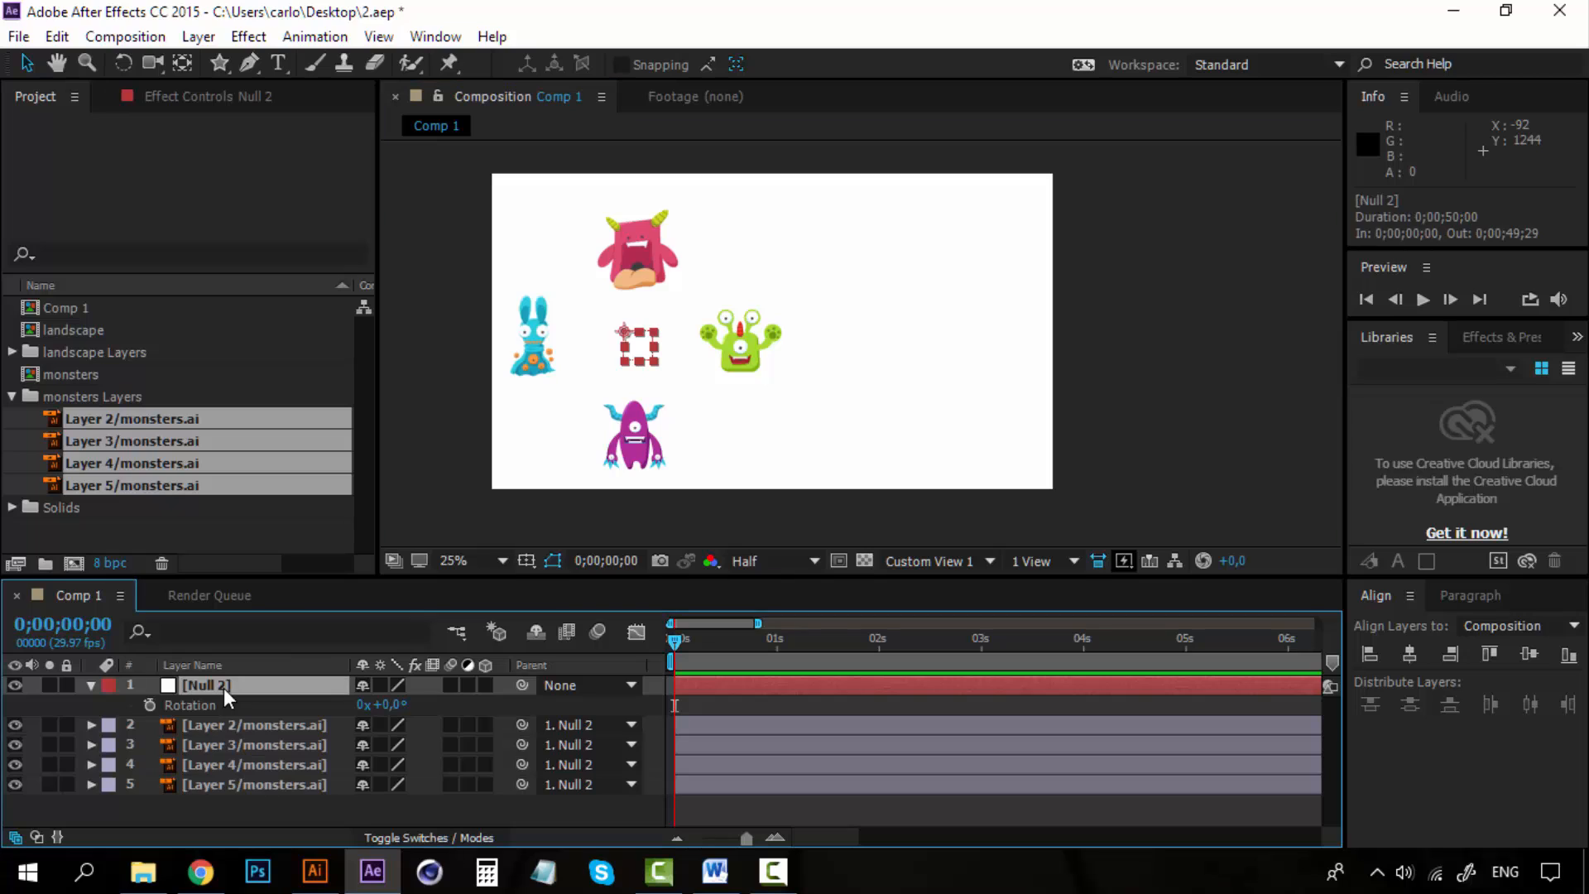
Keyframe the null's position, moving it right to about 1340,540 at 1 second.
{"action": "key", "text": "p"}
{"action": "left_click", "coordinate": [150, 704]}
{"action": "left_click", "coordinate": [777, 639]}
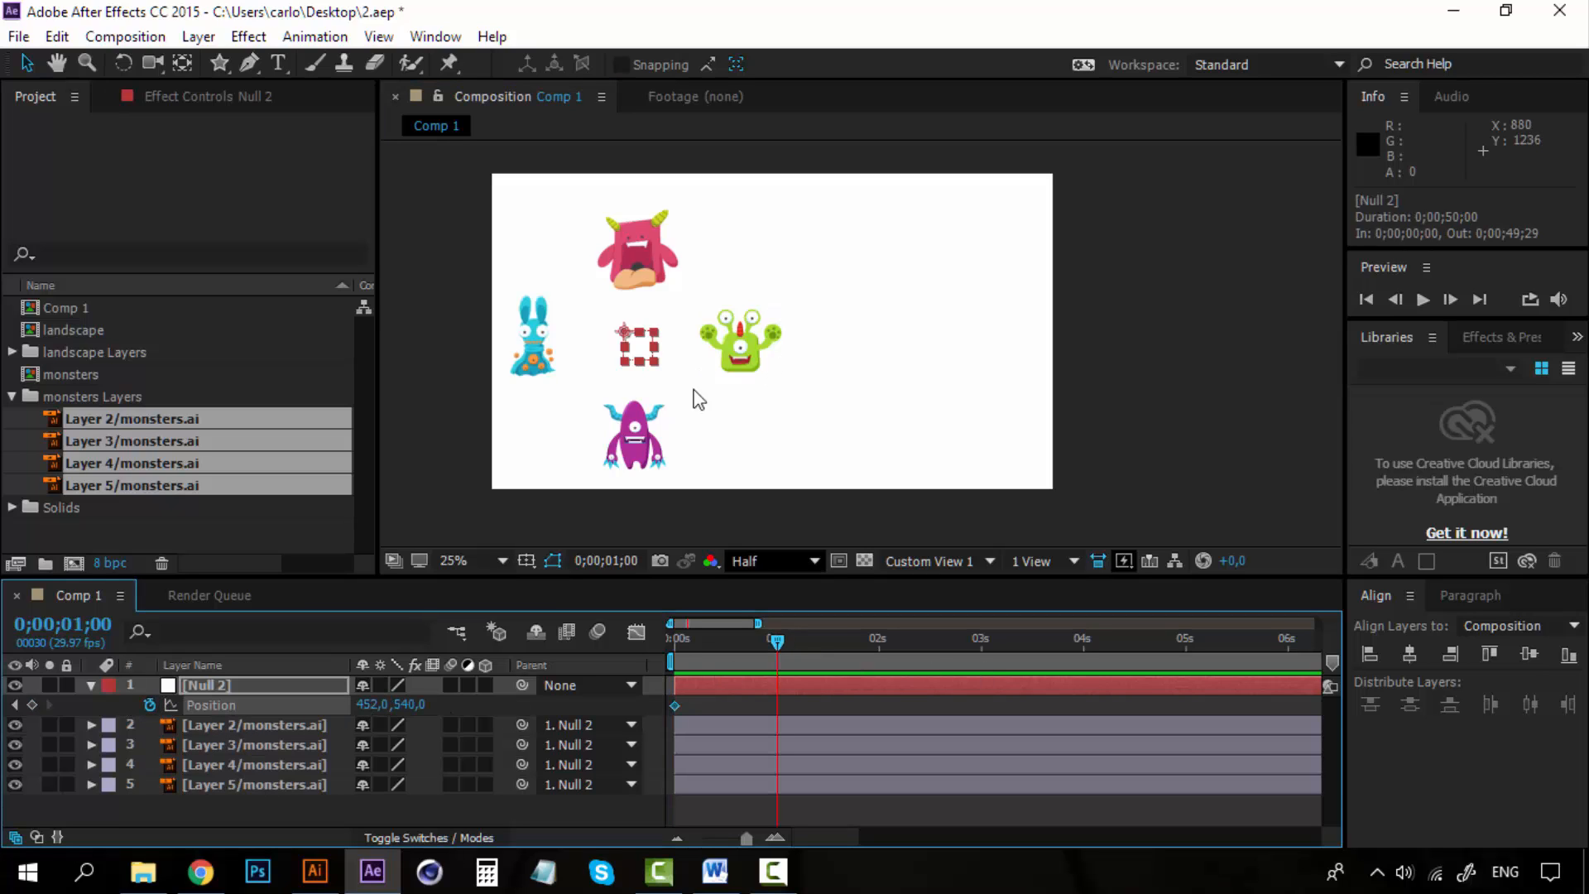
{"action": "left_click_drag", "start_coordinate": [642, 348], "coordinate": [898, 362]}
{"action": "left_click_drag", "start_coordinate": [772, 637], "coordinate": [634, 635]}
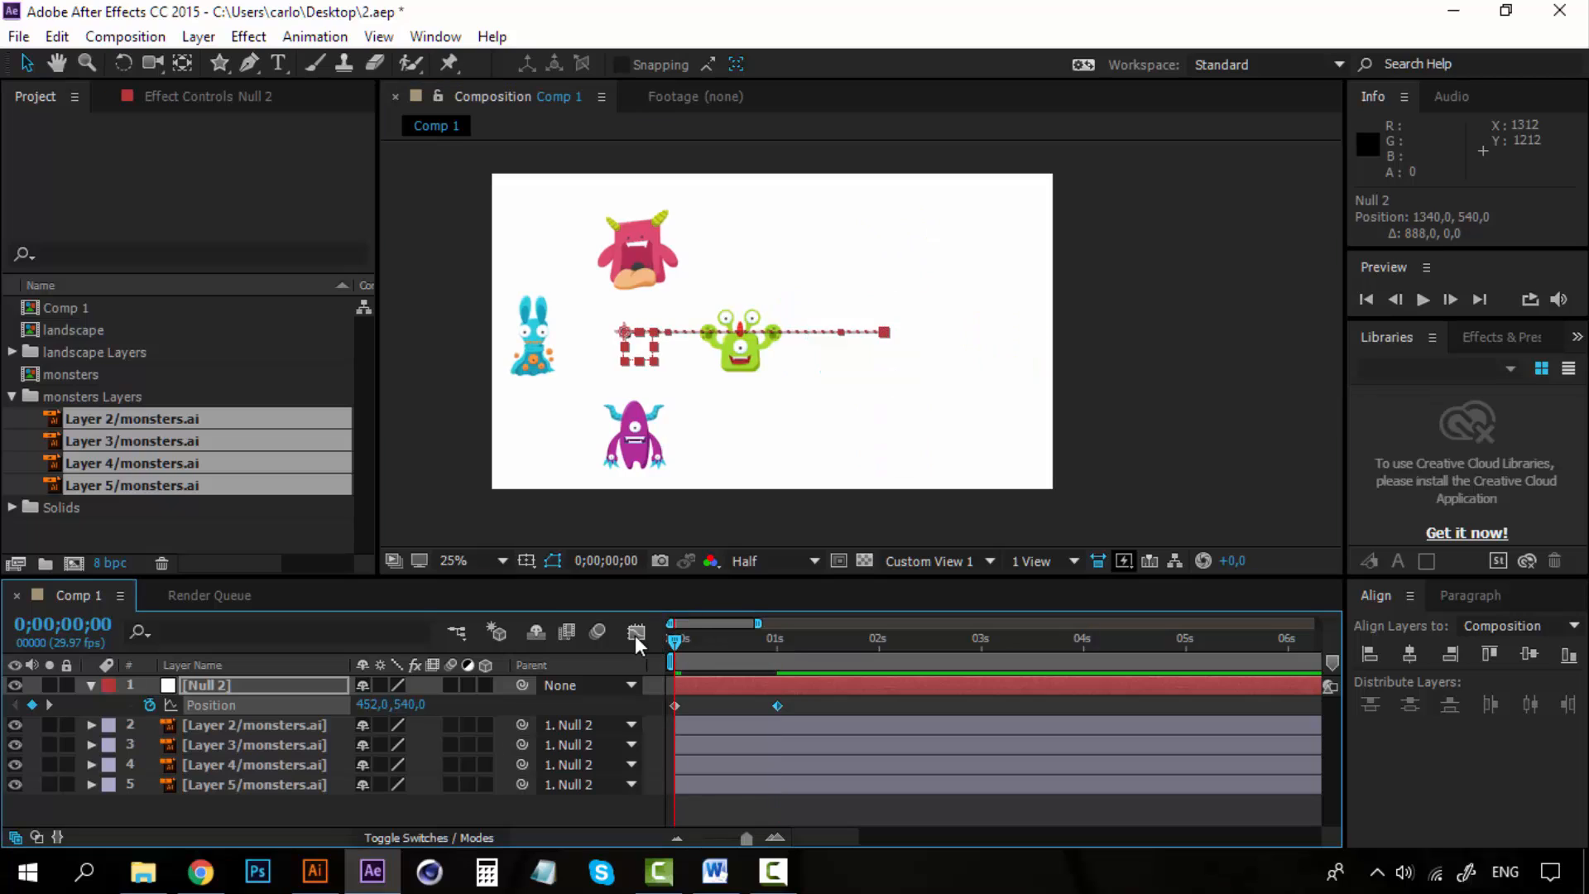
Preview the animation and inspect the first position keyframe.
{"action": "key", "text": "space"}
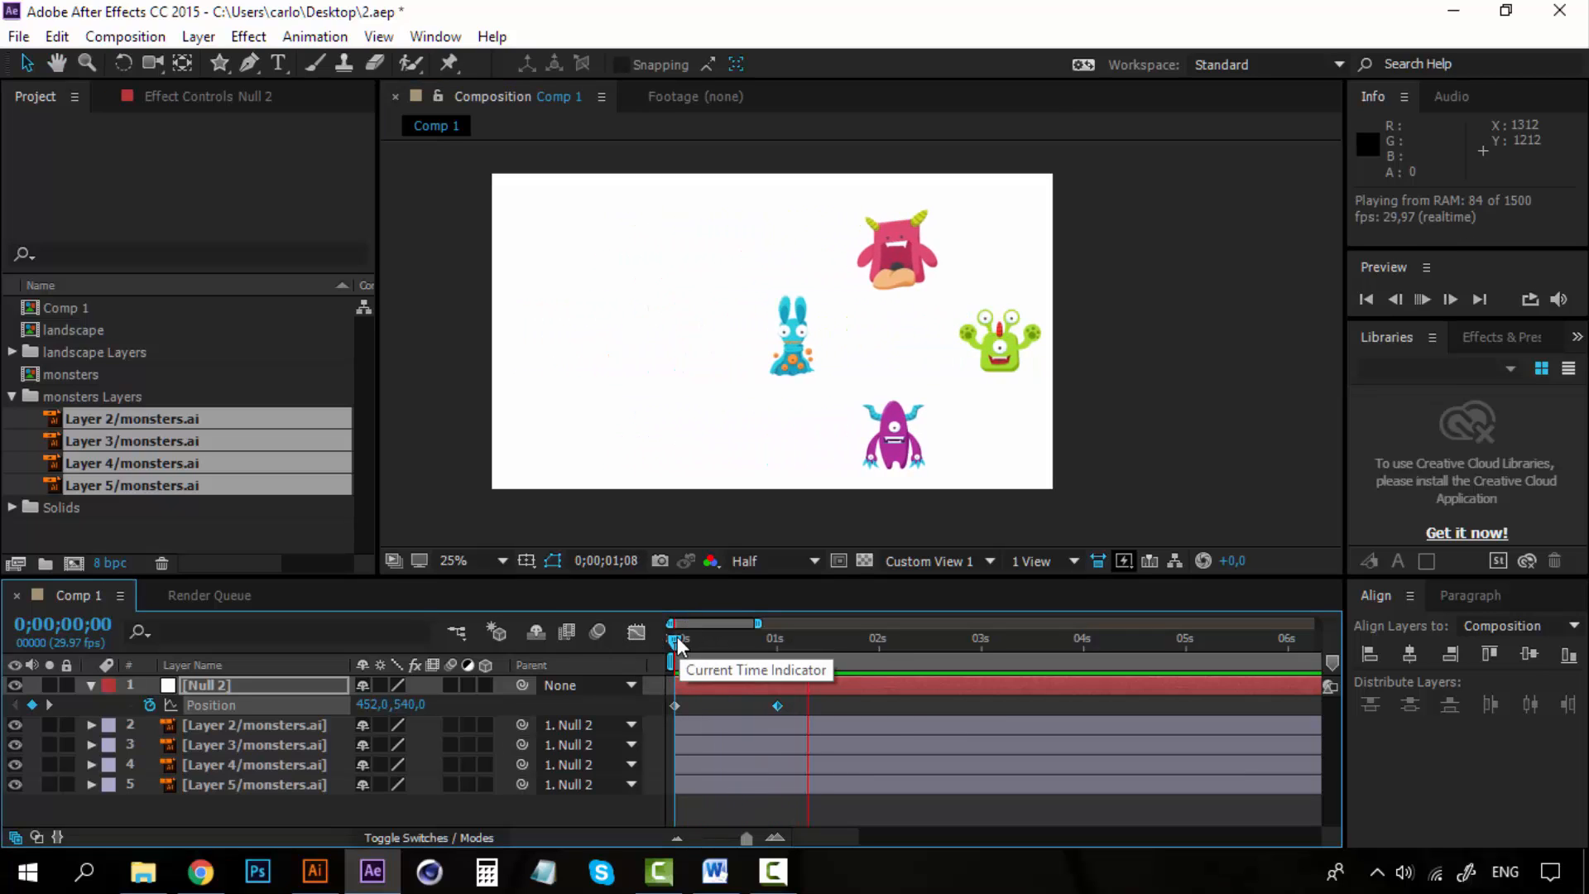
{"action": "key", "text": "space"}
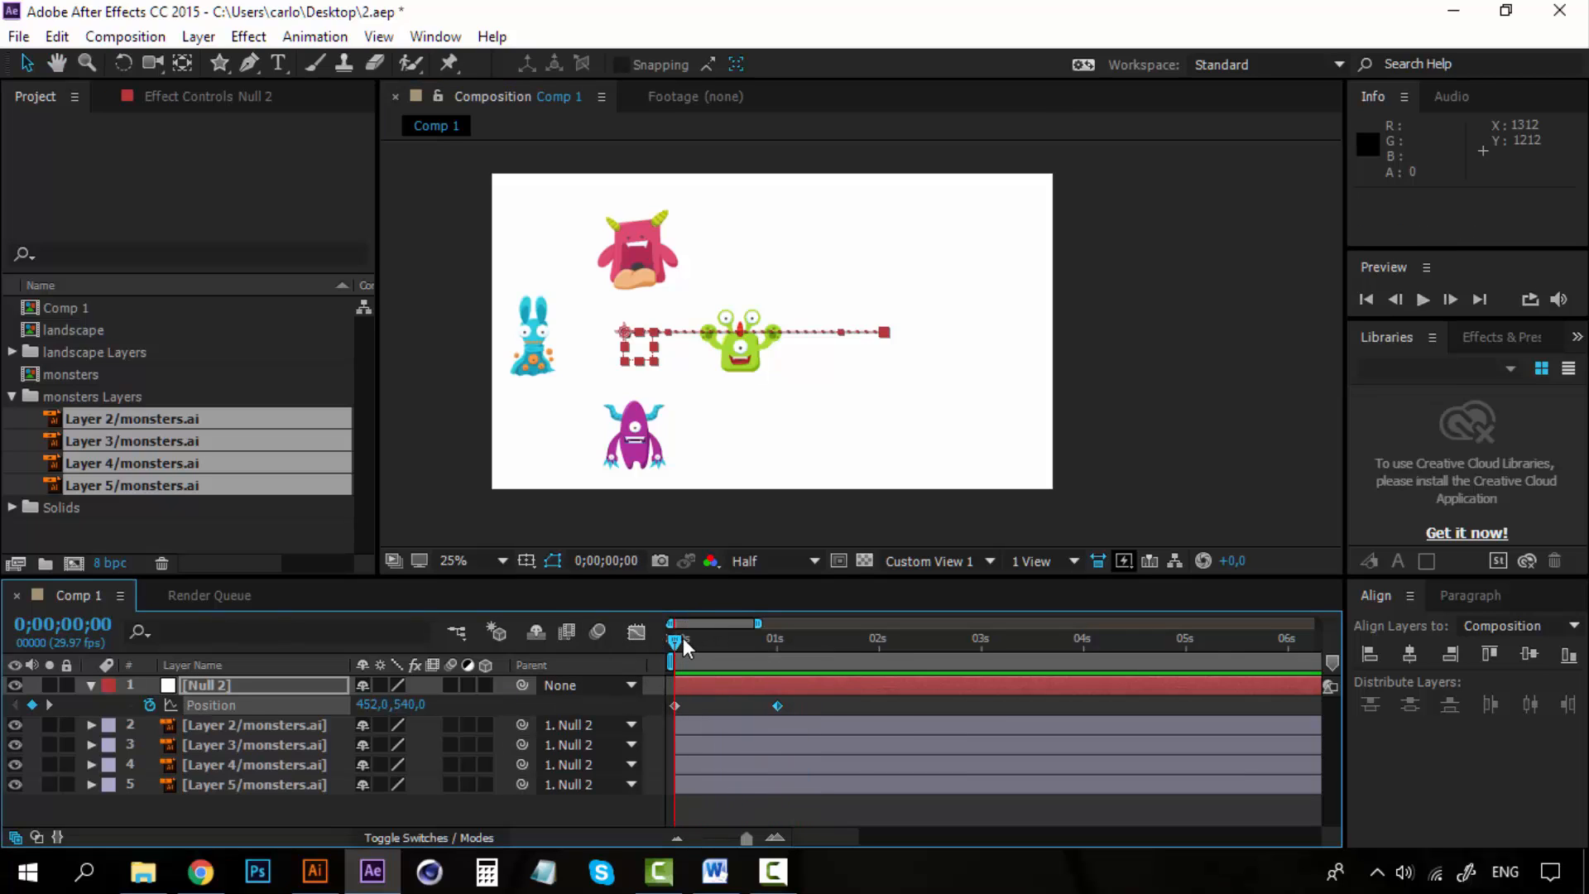
{"action": "left_click", "coordinate": [675, 705]}
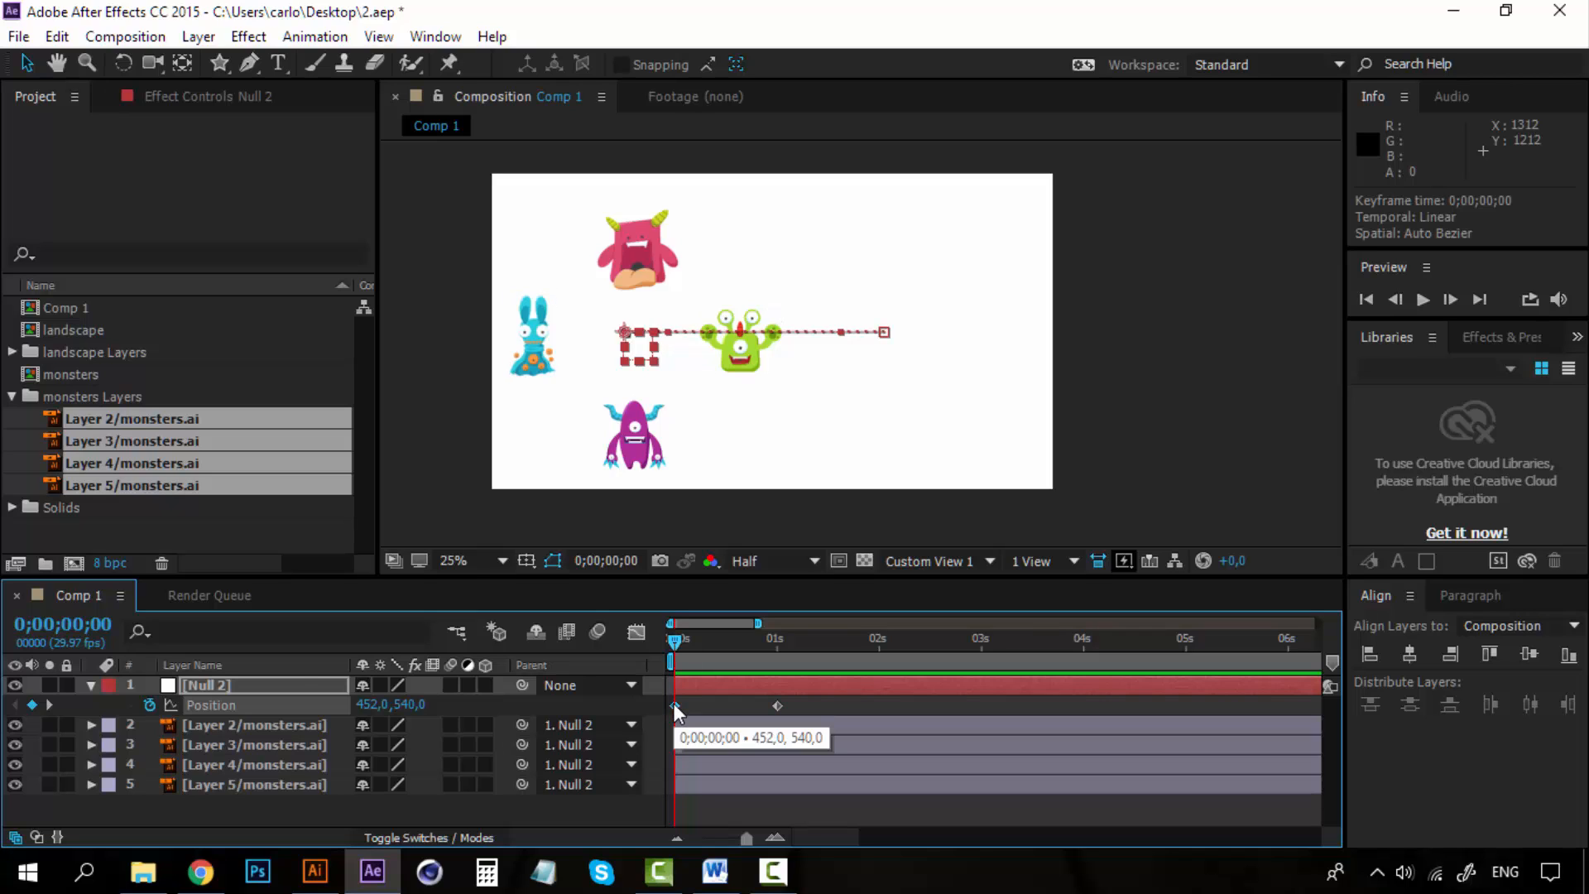
{"action": "left_click", "coordinate": [217, 687]}
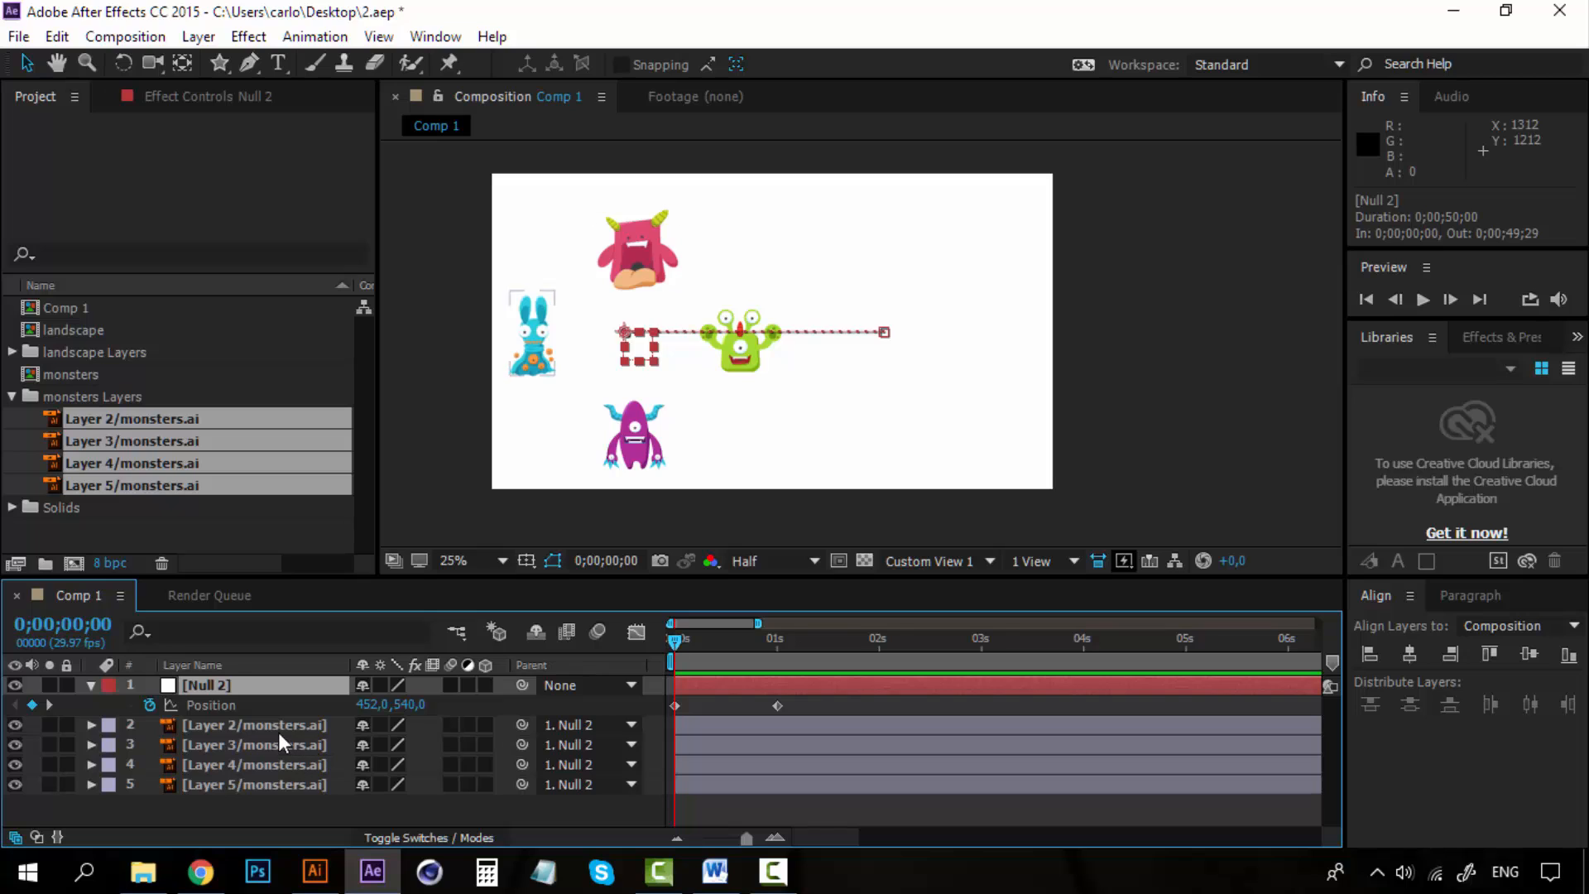
Display the monster layers' positions, then collapse them and the null's properties.
{"action": "left_click_drag", "start_coordinate": [278, 732], "coordinate": [277, 789]}
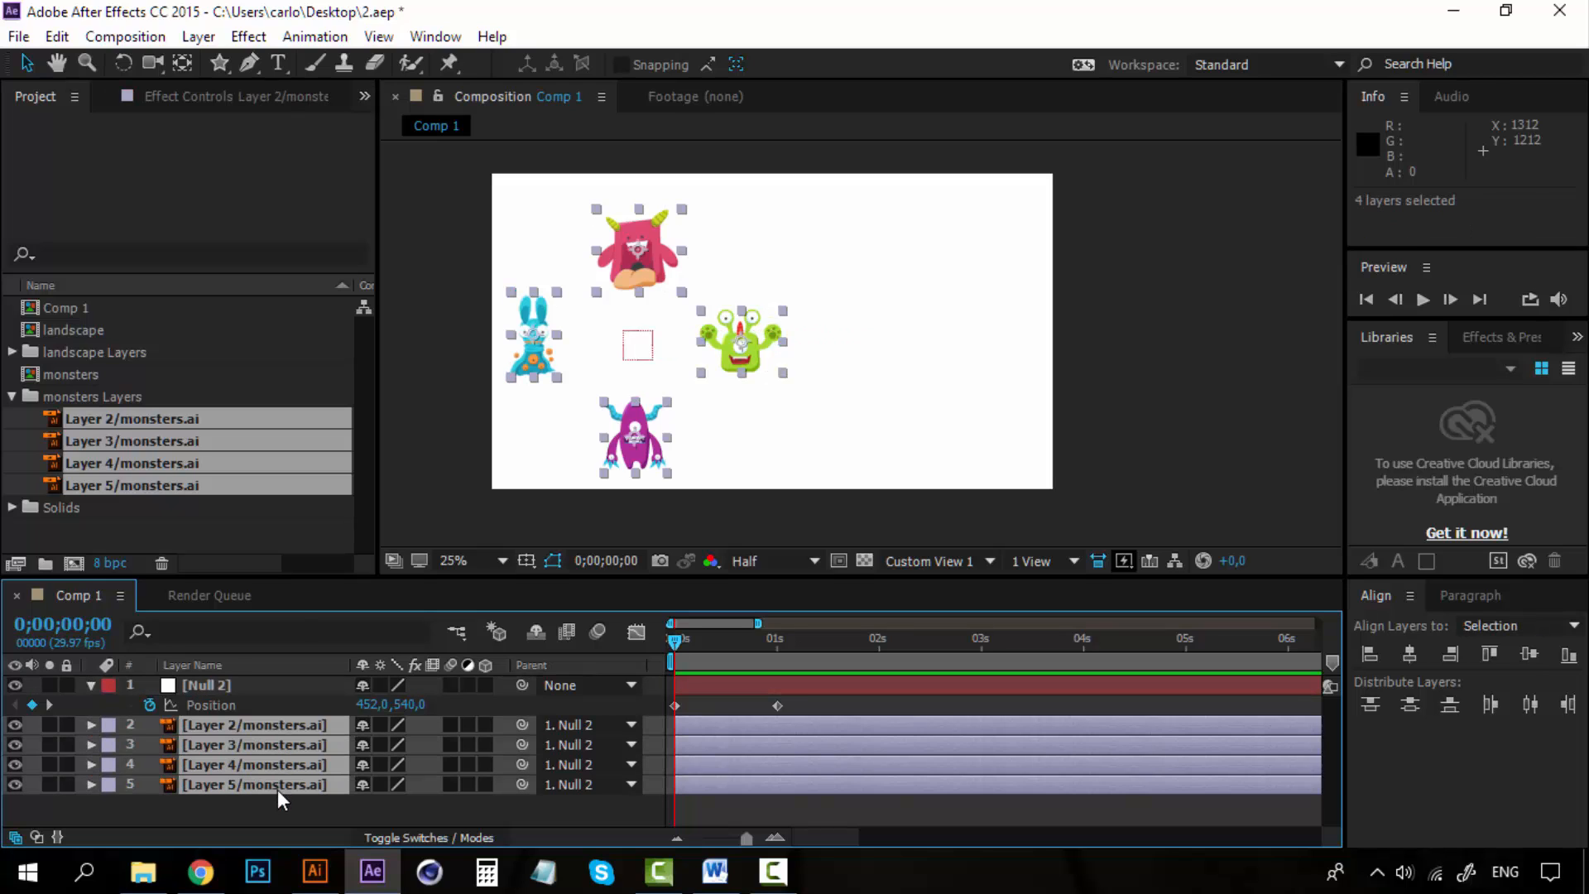
{"action": "key", "text": "p"}
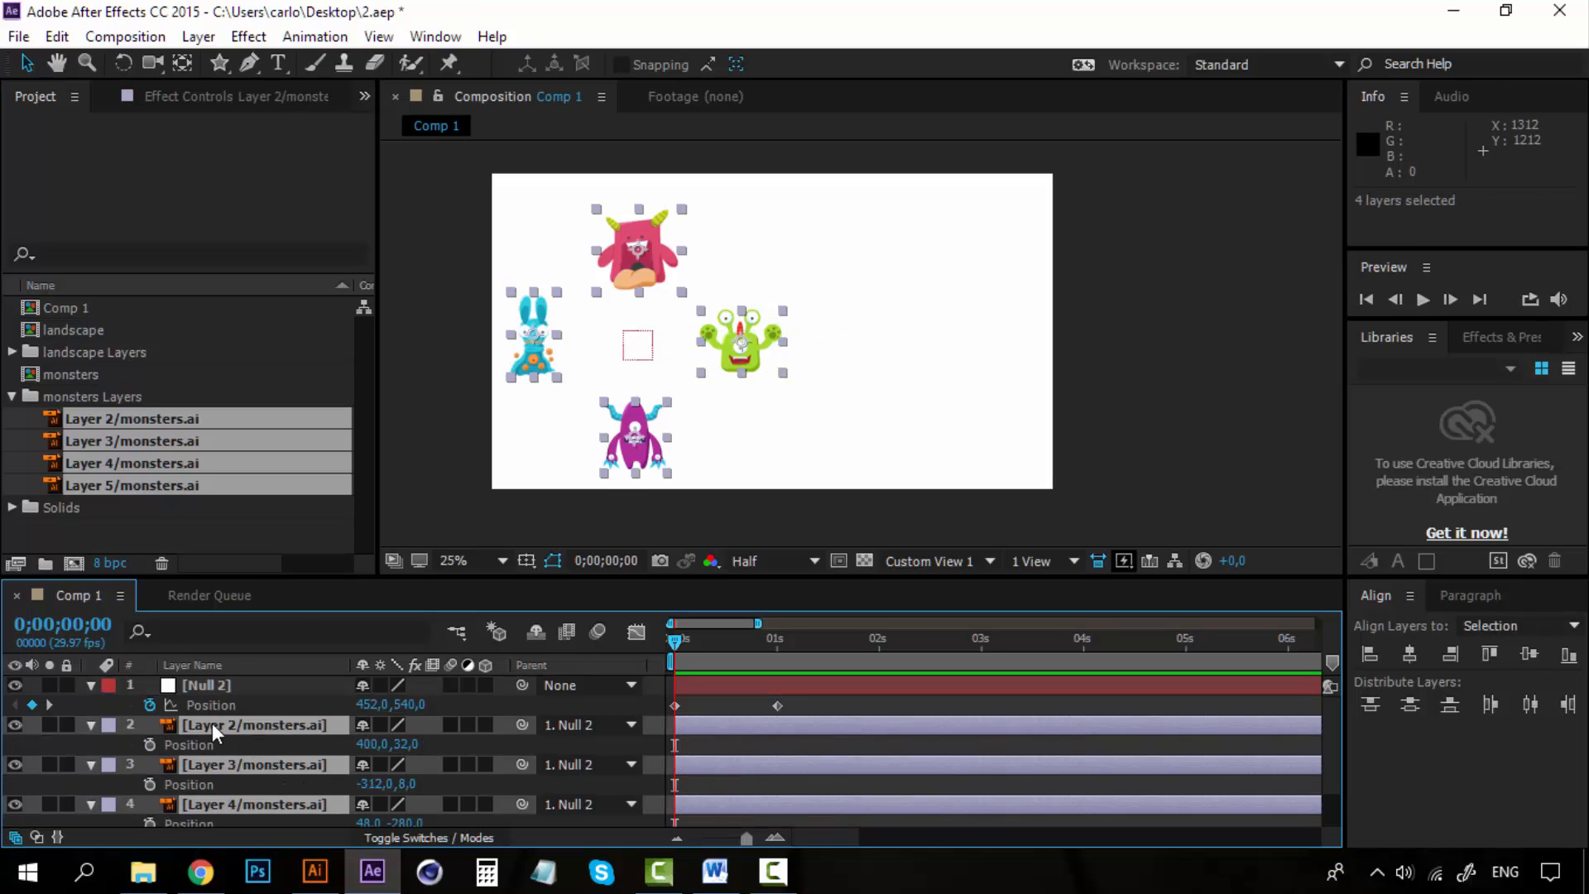
{"action": "key", "text": "p"}
{"action": "left_click", "coordinate": [230, 684]}
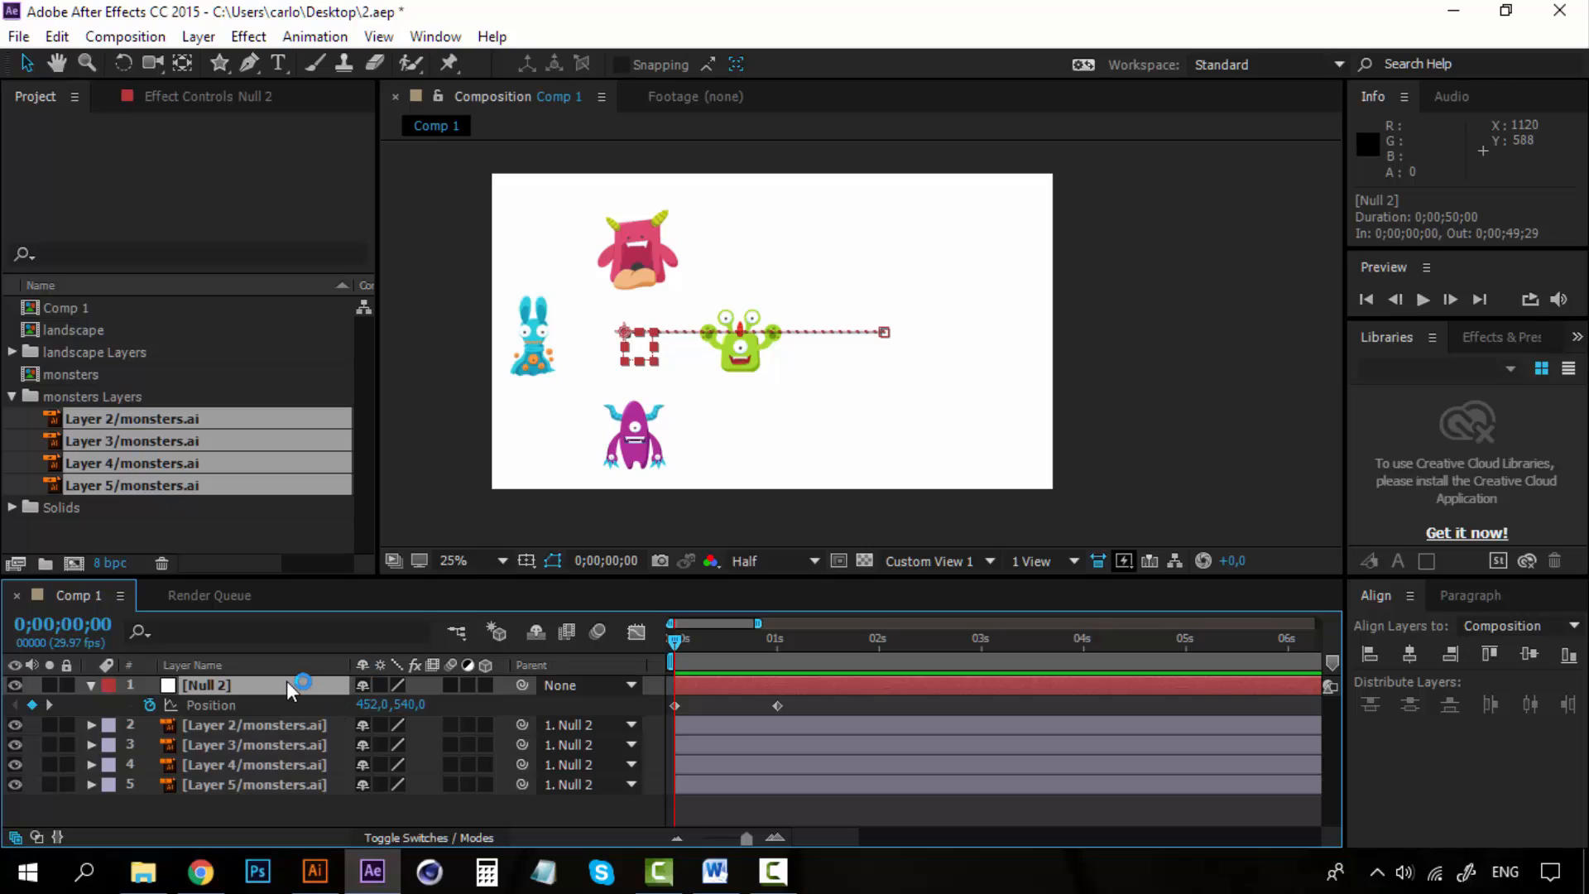
{"action": "left_click", "coordinate": [227, 722]}
{"action": "left_click", "coordinate": [221, 688]}
{"action": "left_click", "coordinate": [96, 688]}
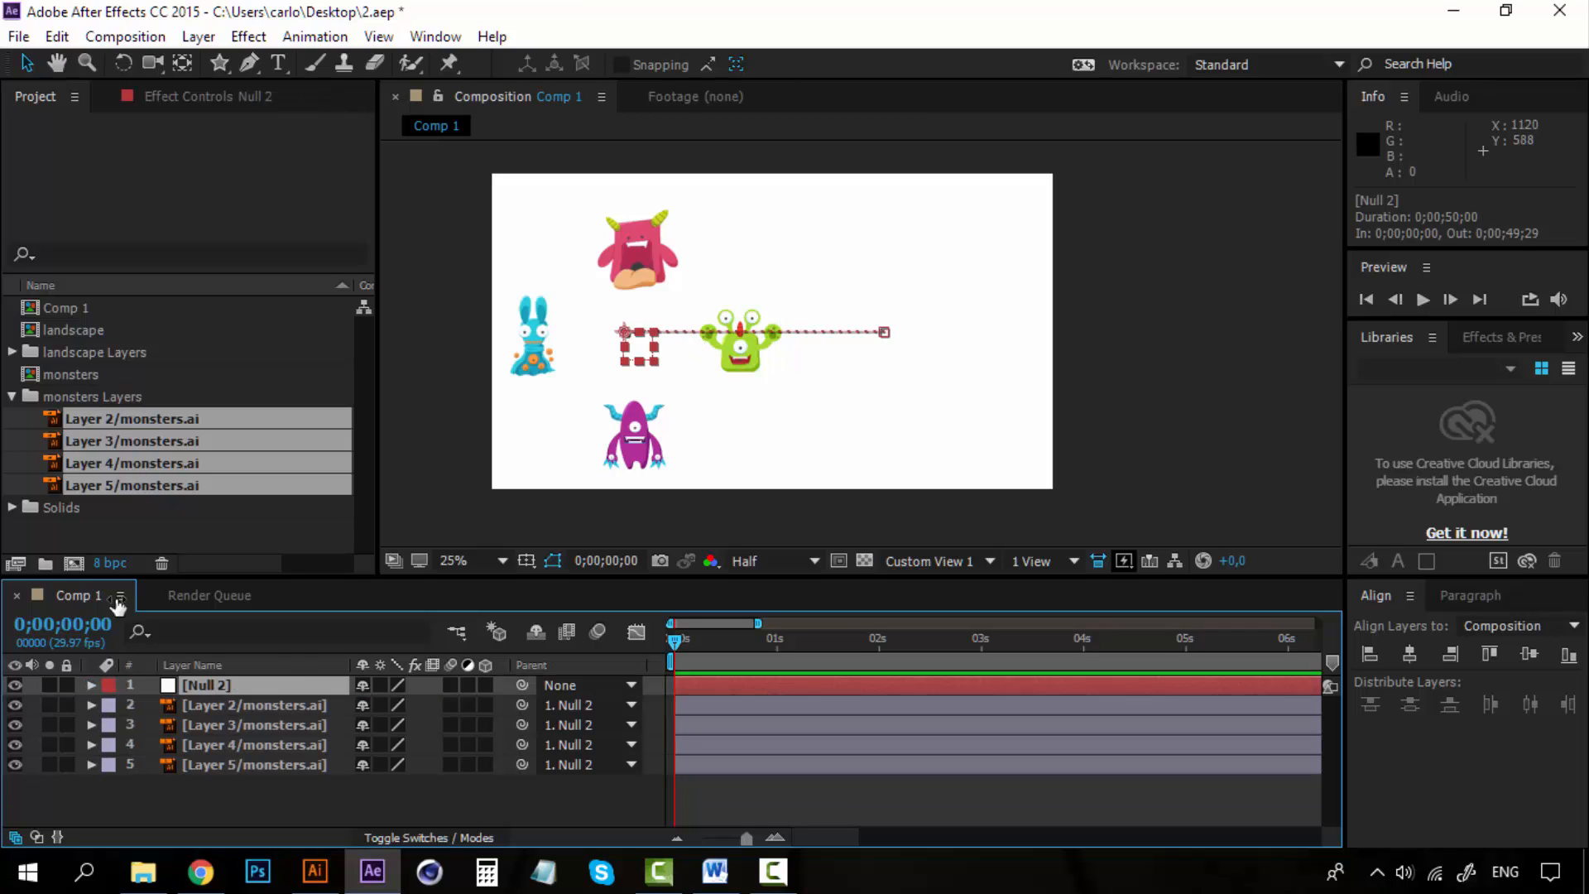
Add a camera layer with default settings and switch the four monster layers to 3D.
{"action": "left_click", "coordinate": [198, 37]}
{"action": "mouse_move", "coordinate": [532, 33]}
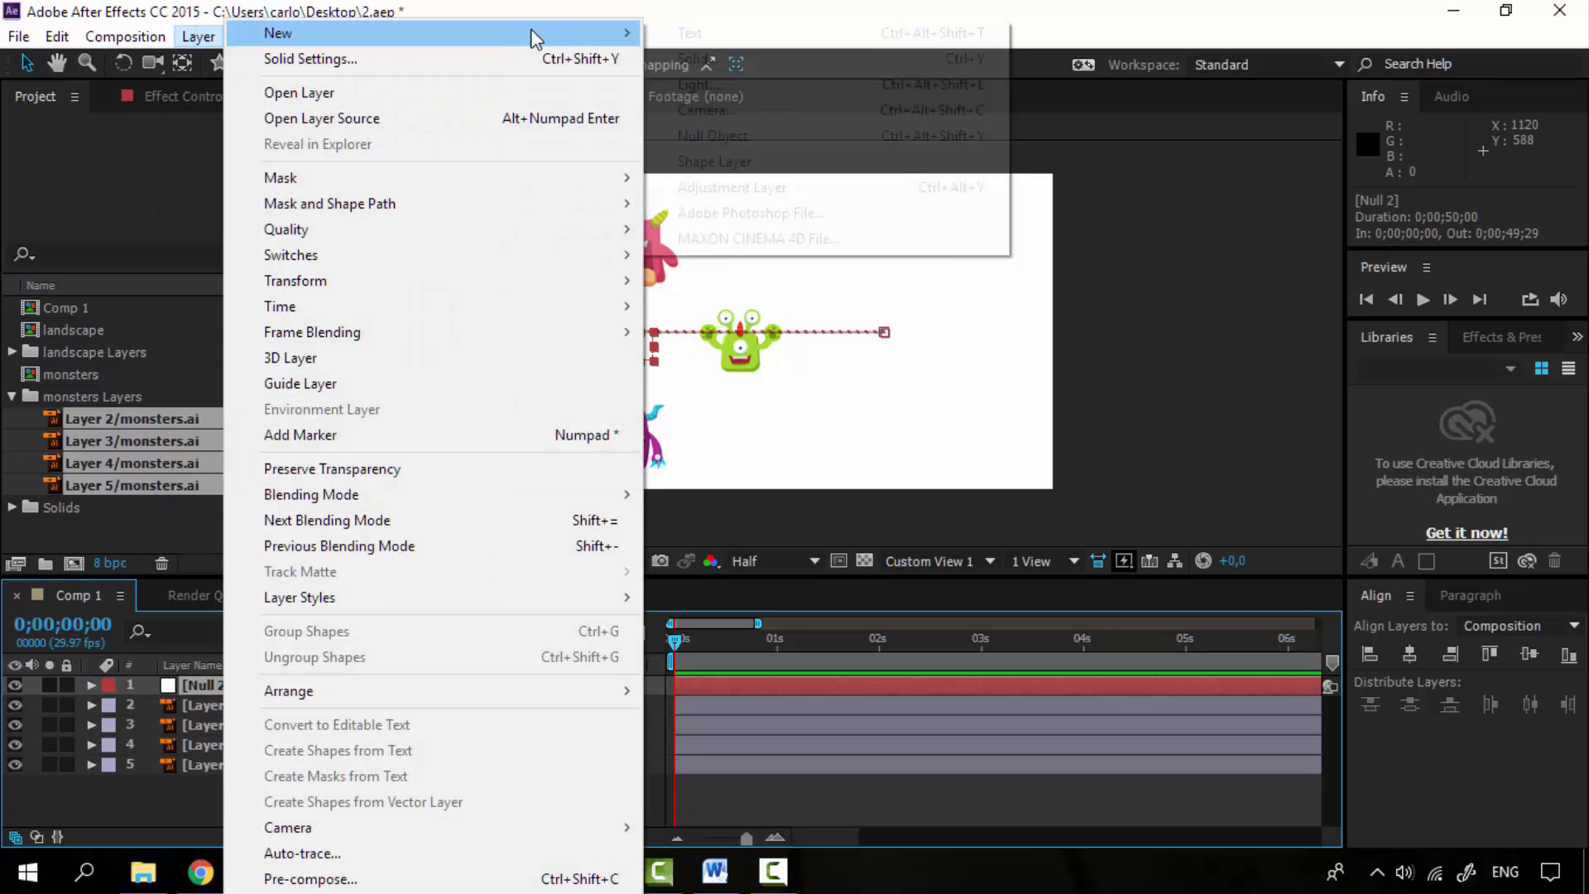
{"action": "left_click", "coordinate": [751, 107]}
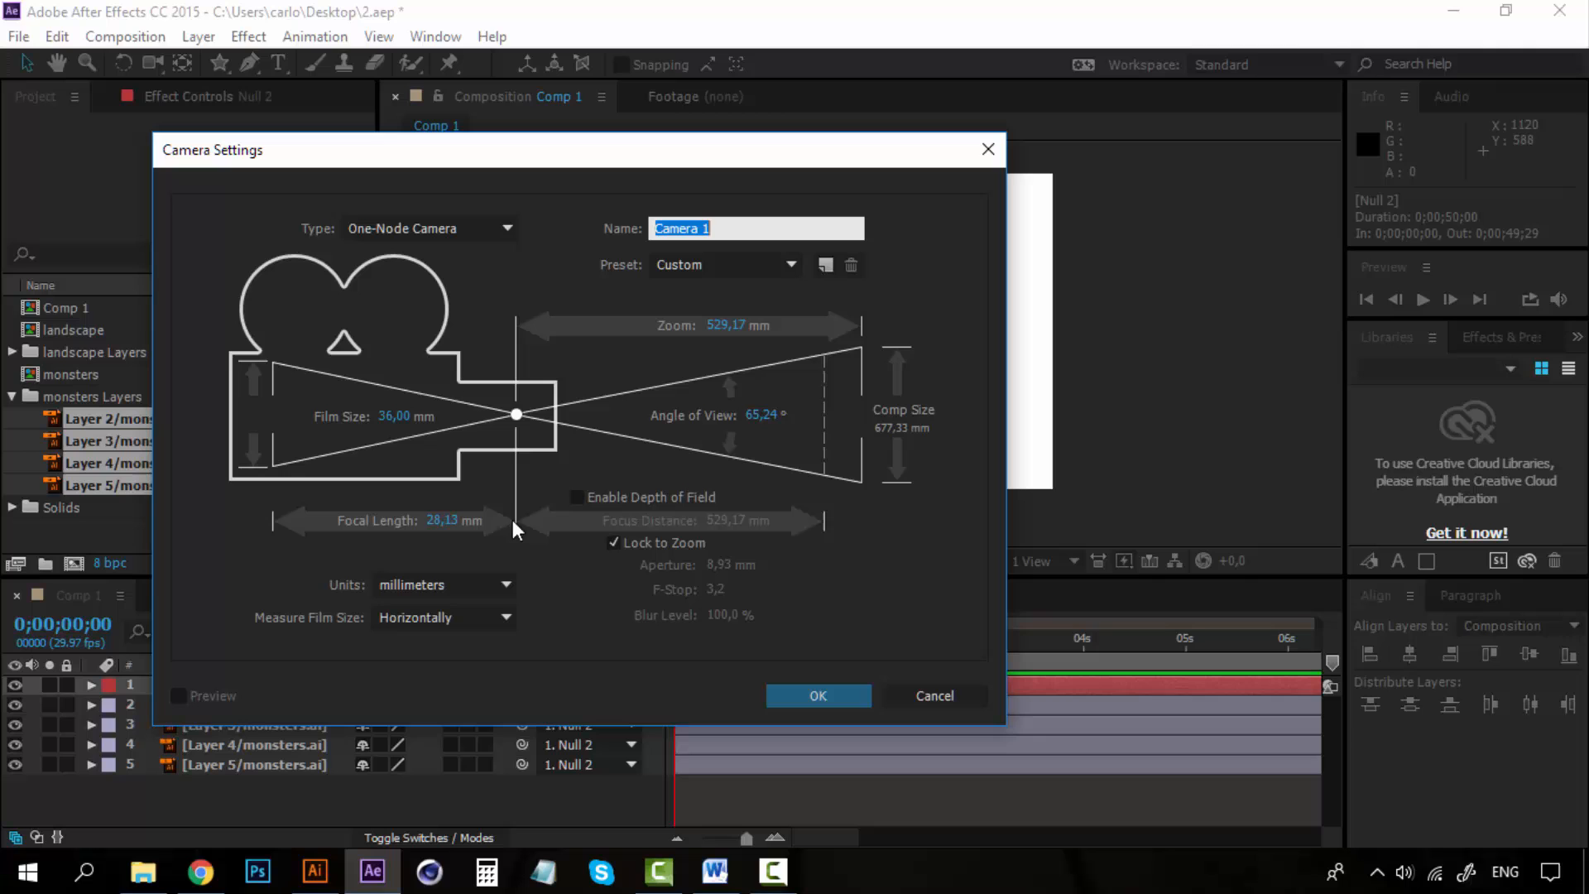
{"action": "left_click", "coordinate": [812, 697]}
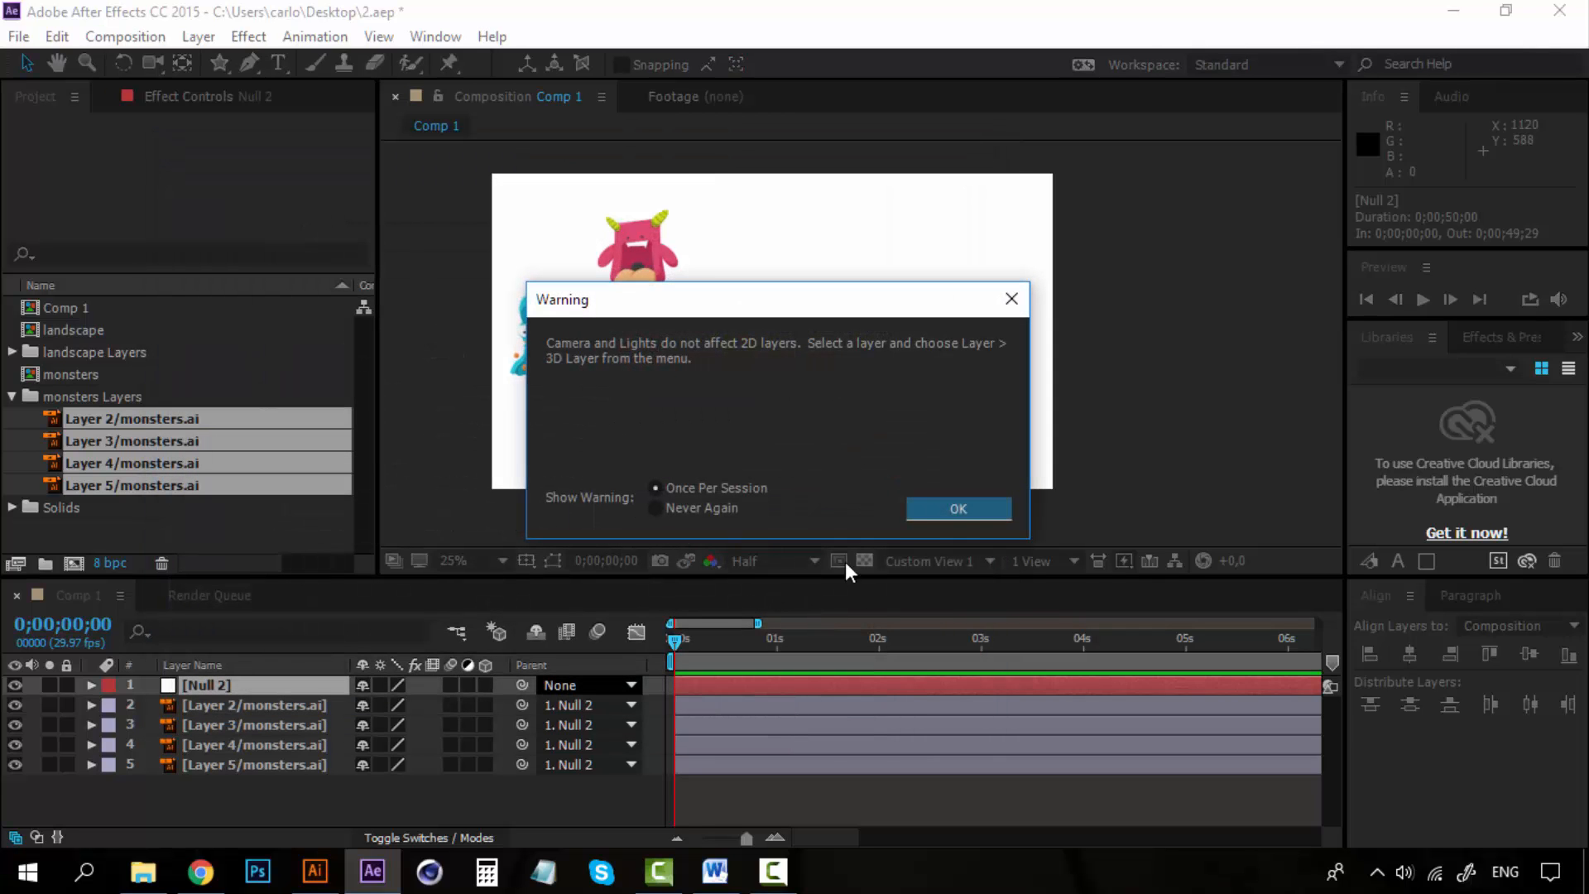
{"action": "left_click", "coordinate": [924, 518]}
{"action": "left_click_drag", "start_coordinate": [485, 724], "coordinate": [484, 782]}
Delete the null object layer.
{"action": "left_click", "coordinate": [266, 724]}
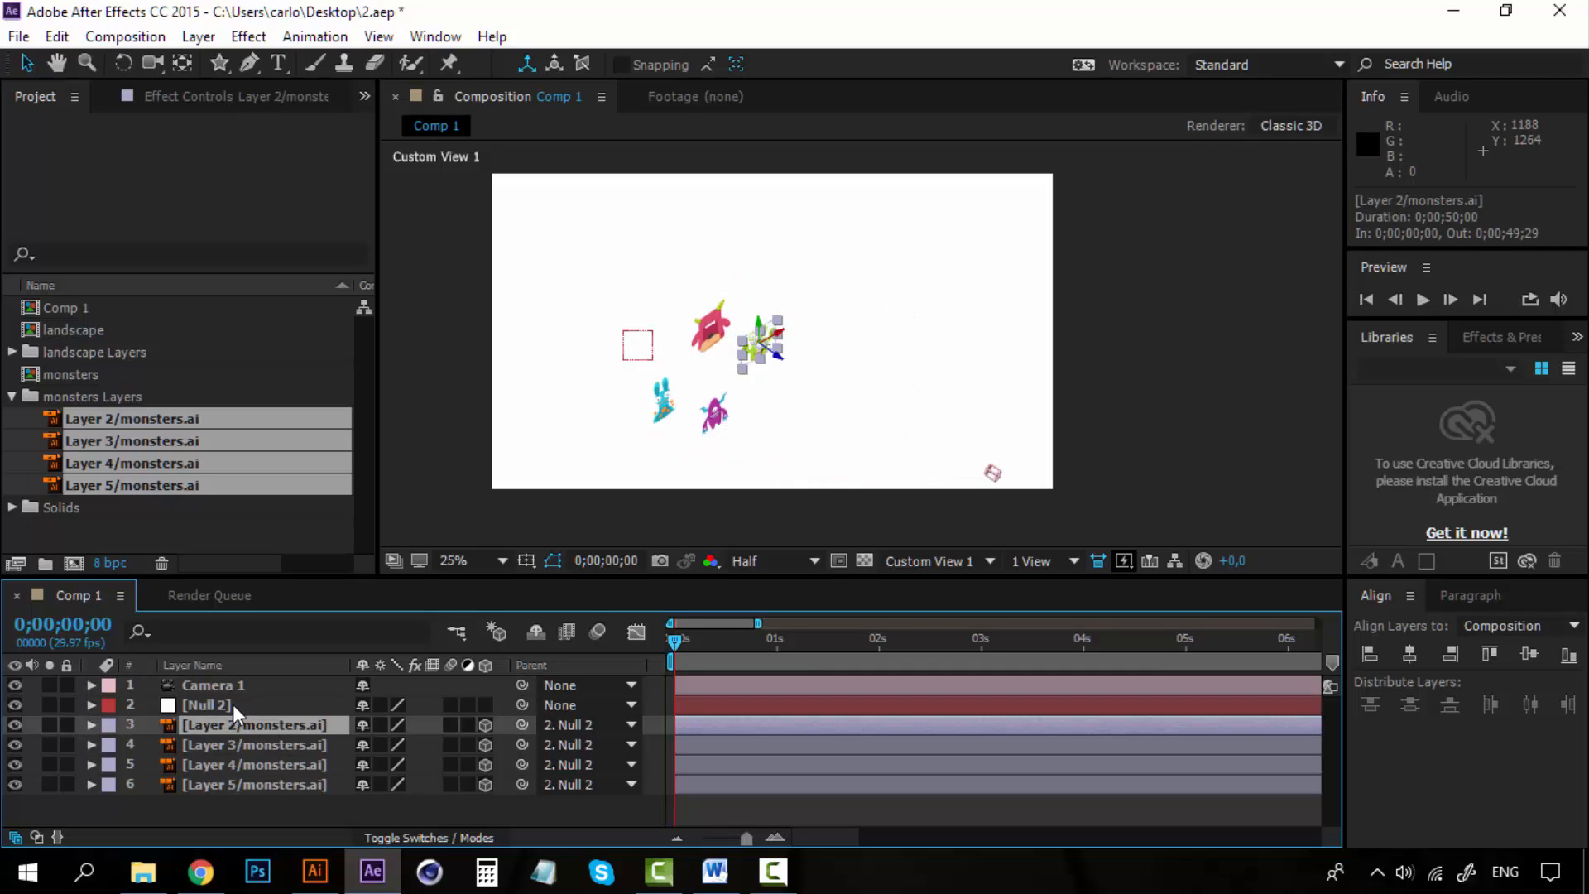
{"action": "left_click", "coordinate": [232, 704]}
{"action": "key", "text": "Delete"}
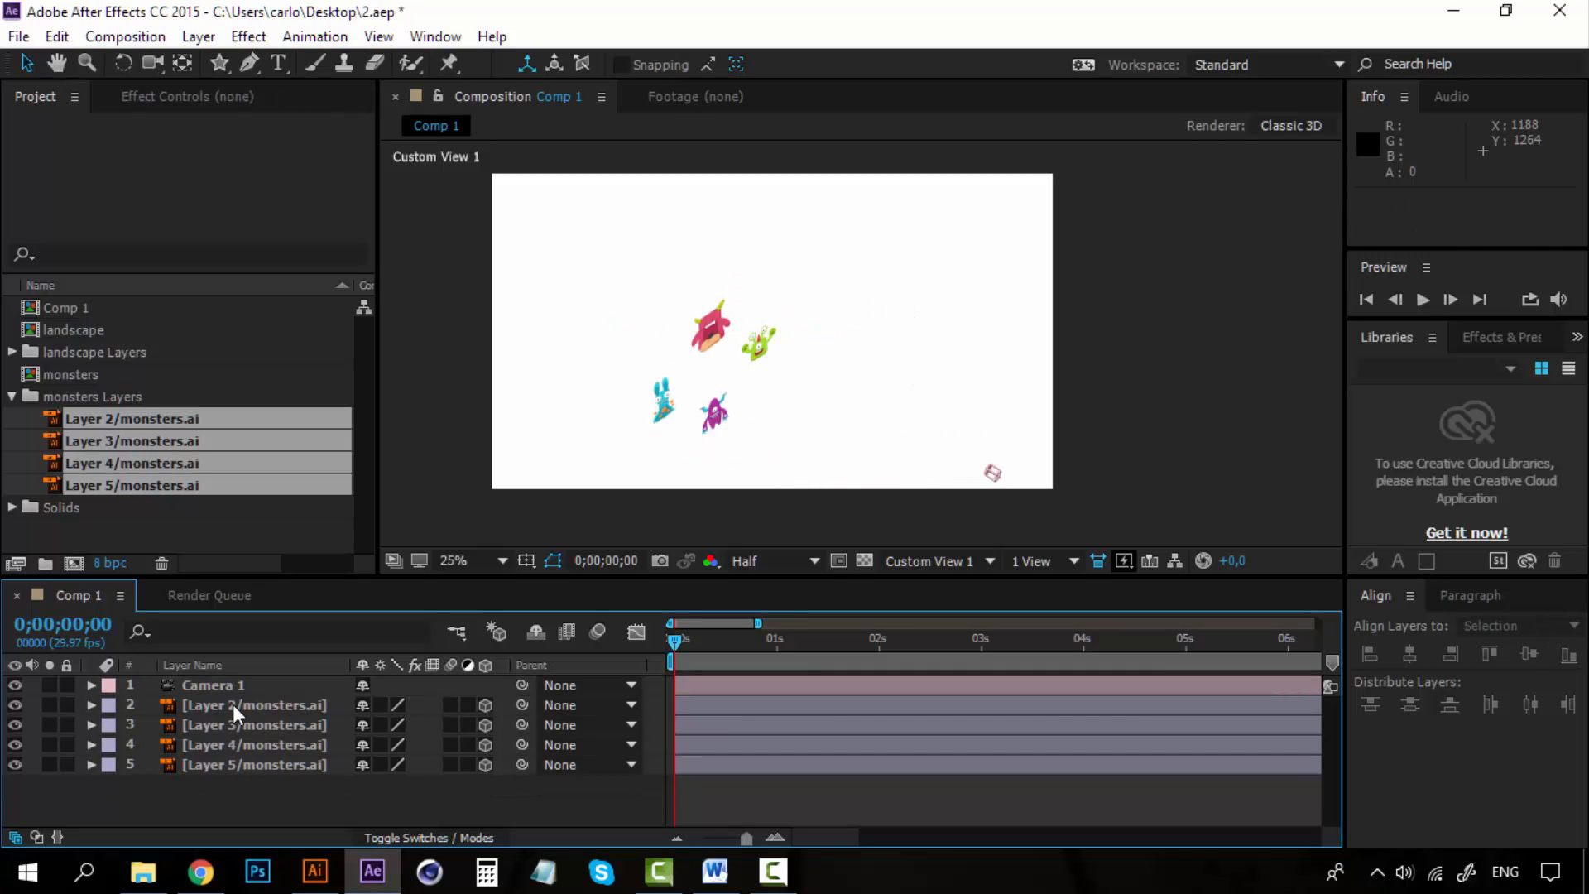
Switch the composition view to Active Camera and display the camera's position.
{"action": "left_click", "coordinate": [934, 563]}
{"action": "left_click", "coordinate": [1005, 244]}
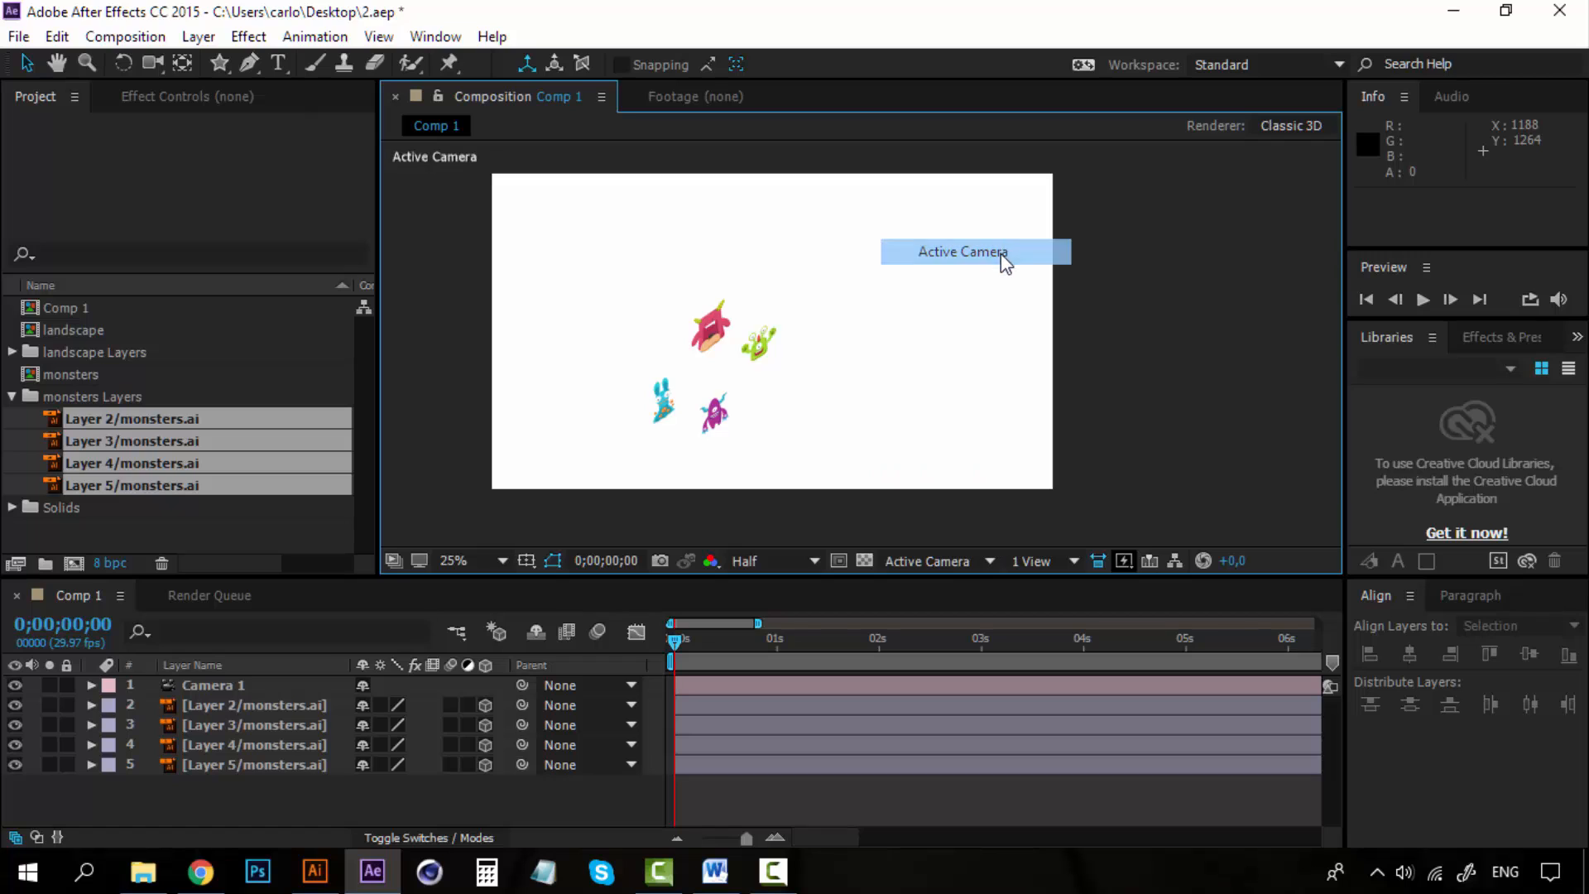
{"action": "left_click", "coordinate": [212, 686]}
{"action": "key", "text": "p"}
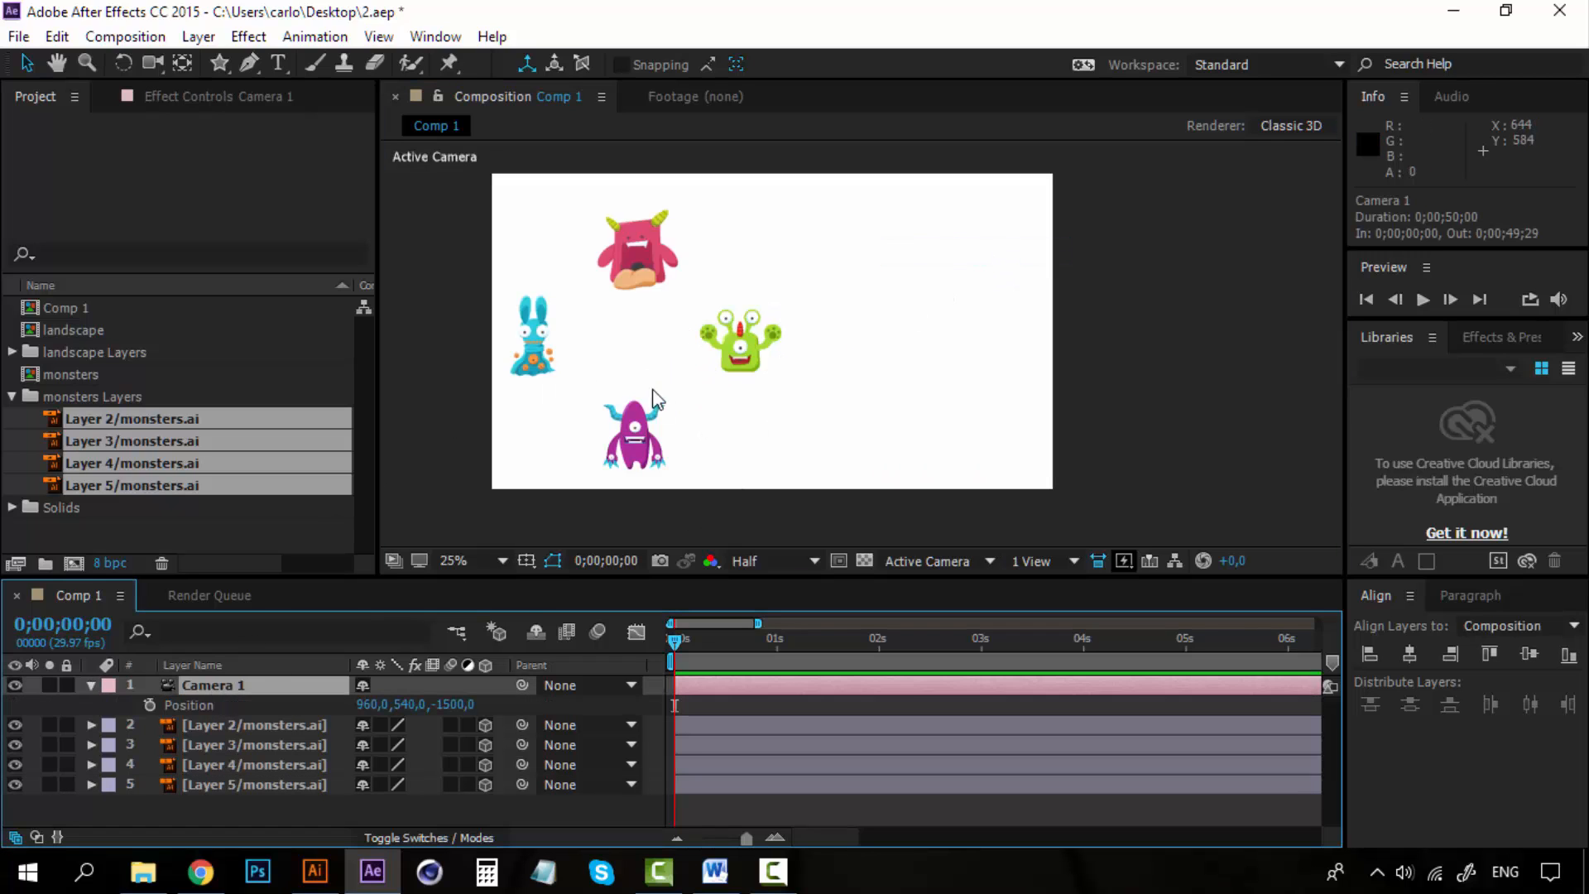
{"action": "left_click", "coordinate": [448, 704]}
Orbit the camera slightly around the monsters with the camera tool.
{"action": "left_click", "coordinate": [161, 65]}
{"action": "key", "text": "space"}
{"action": "left_click_drag", "start_coordinate": [589, 317], "coordinate": [551, 318]}
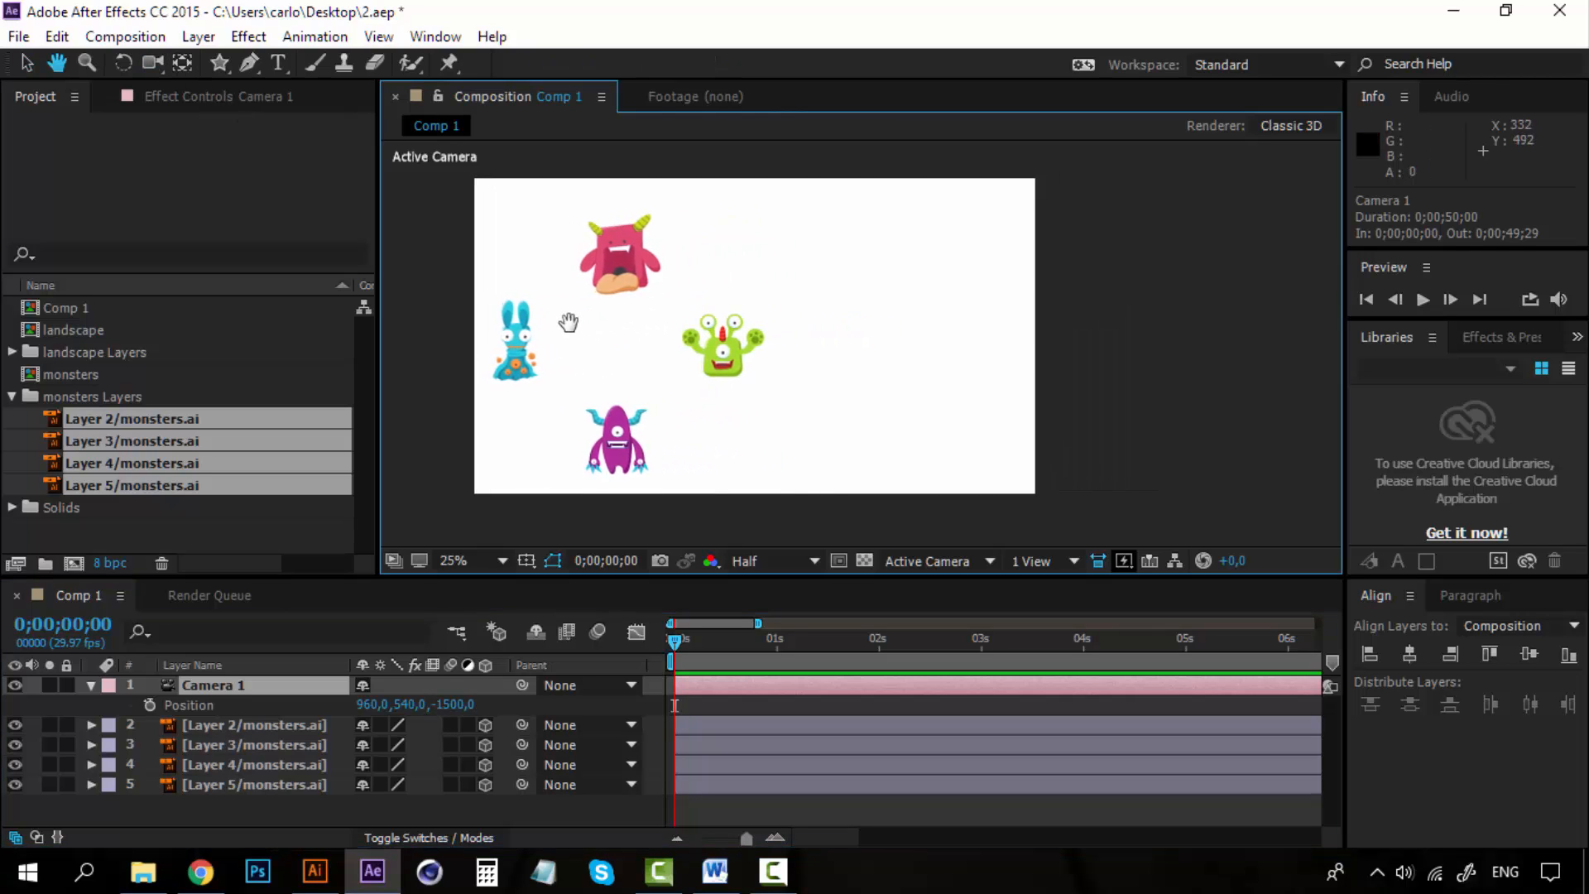
Select the four monster layers and move them together to the centre of the camera view.
{"action": "left_click", "coordinate": [285, 726]}
{"action": "left_click", "coordinate": [289, 786], "text": "shift"}
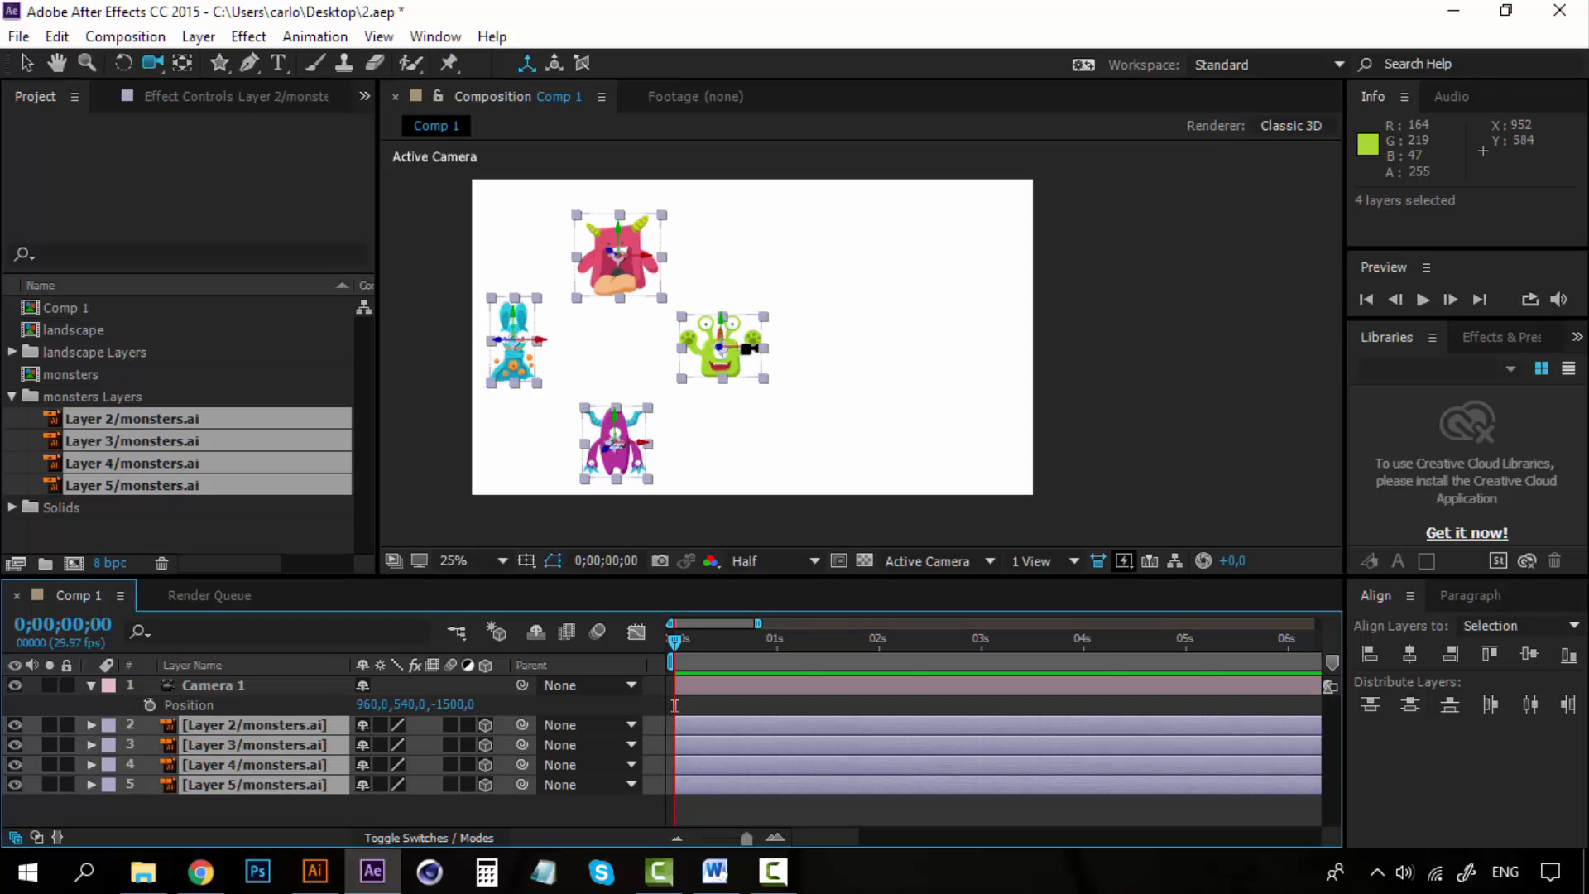
{"action": "key", "text": "v"}
{"action": "left_click_drag", "start_coordinate": [755, 354], "coordinate": [894, 347]}
{"action": "left_click", "coordinate": [1120, 384]}
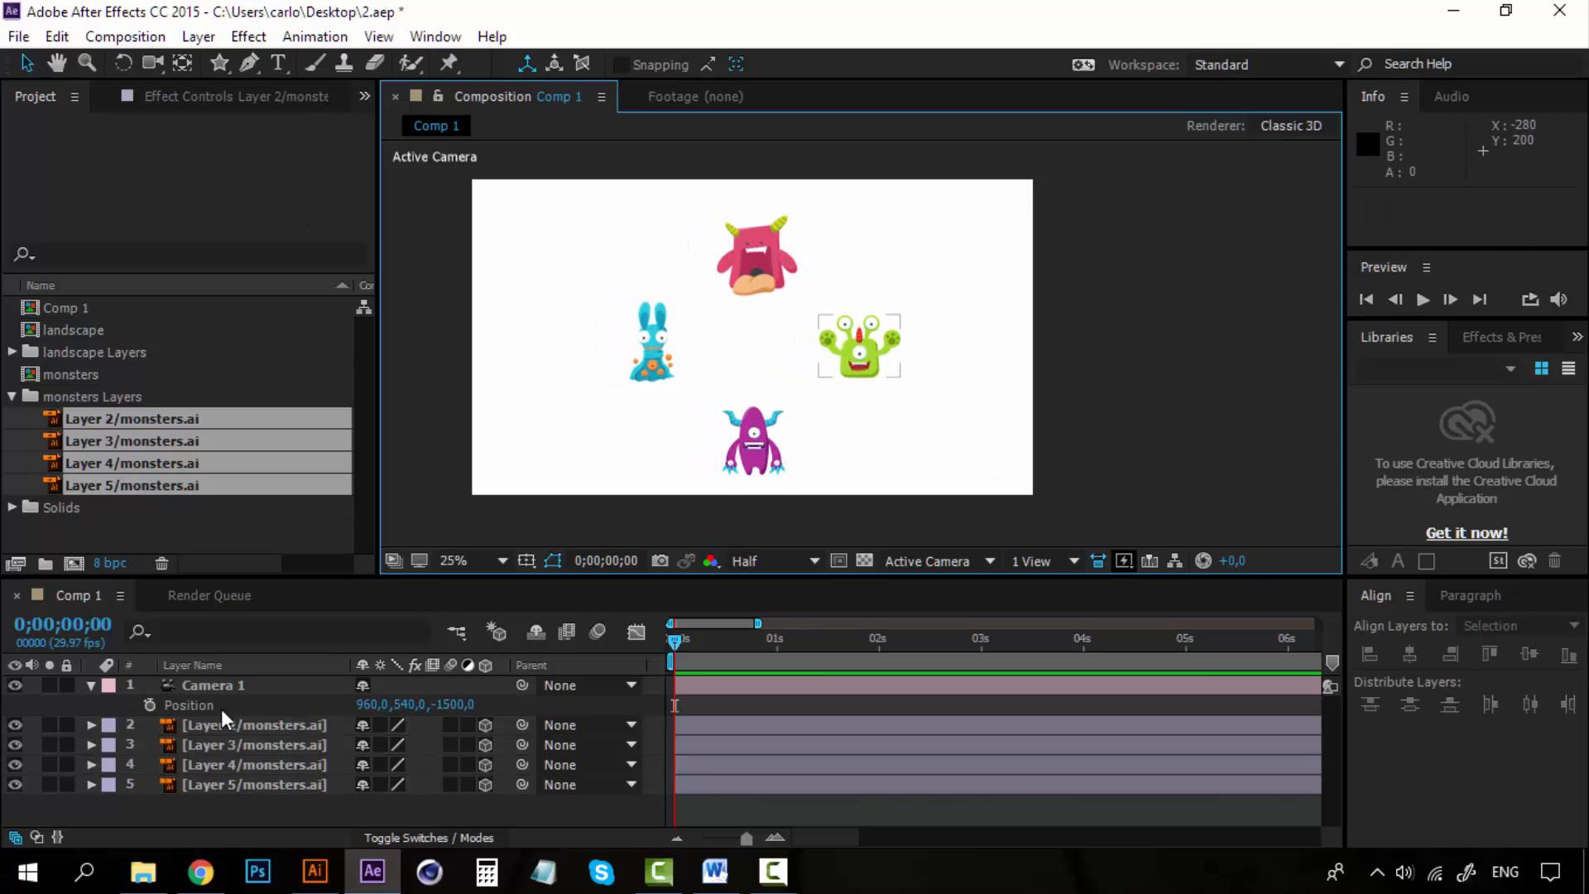
Orbit the camera around the monsters, then undo the orbit.
{"action": "left_click", "coordinate": [220, 686]}
{"action": "left_click", "coordinate": [162, 63]}
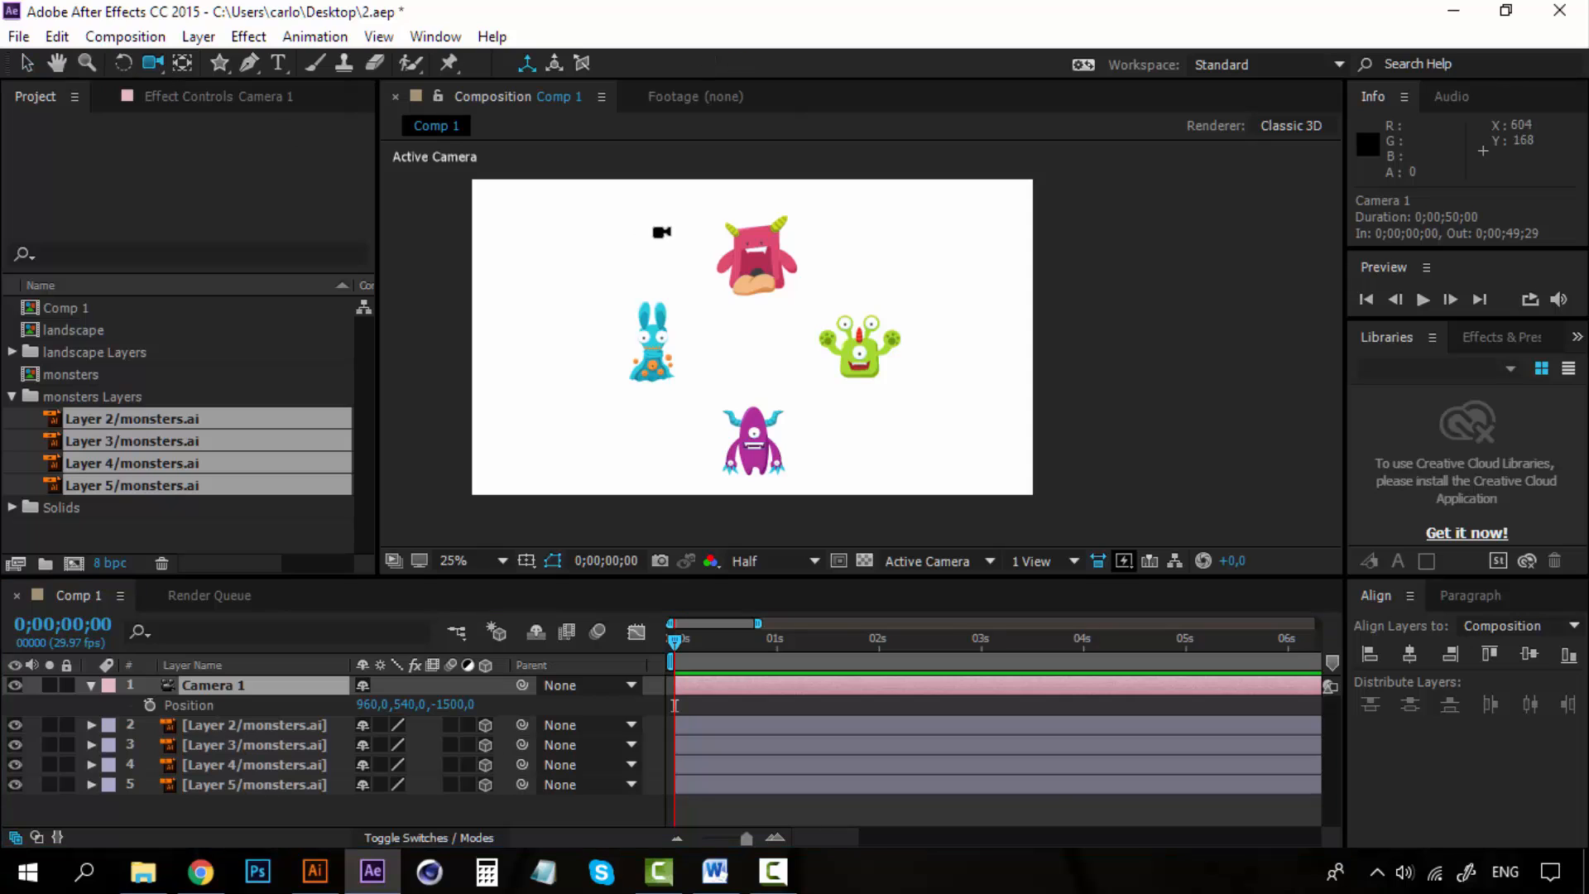
{"action": "mouse_move", "coordinate": [753, 298]}
{"action": "left_mouse_down"}
{"action": "mouse_move", "coordinate": [728, 301]}
{"action": "mouse_move", "coordinate": [794, 287]}
{"action": "mouse_move", "coordinate": [726, 308]}
{"action": "left_mouse_up"}
{"action": "key", "text": "ctrl+z"}
{"action": "key", "text": "ctrl+z"}
{"action": "key", "text": "ctrl+z"}
{"action": "key", "text": "ctrl+z"}
{"action": "key", "text": "ctrl+z"}
{"action": "key", "text": "ctrl+z"}
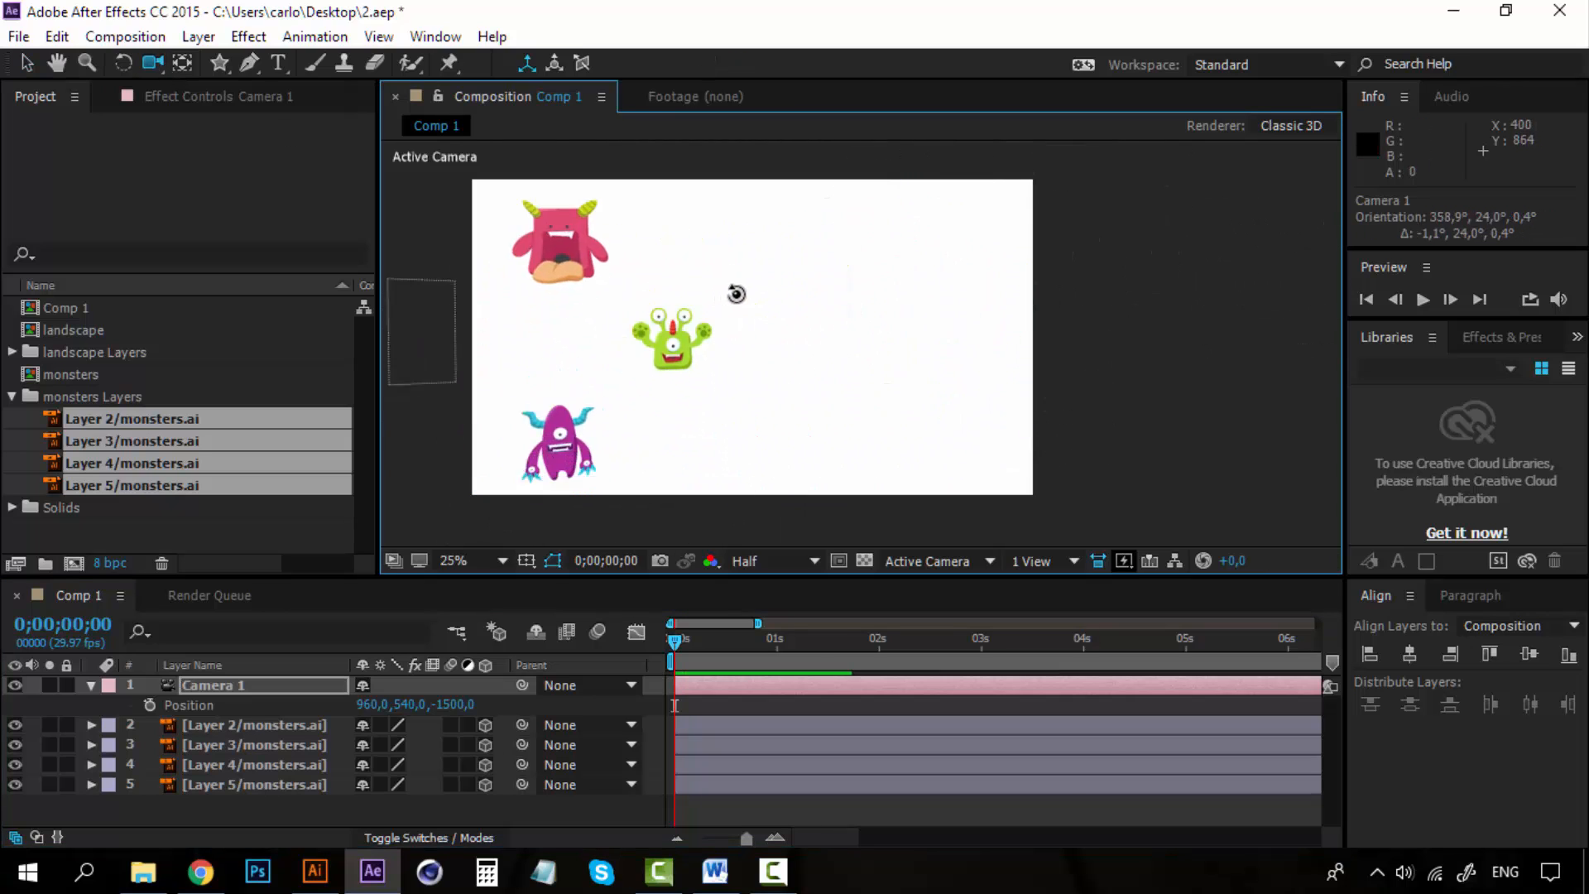
Display Layer 2's position and set its Z position to 284.
{"action": "left_click", "coordinate": [290, 730]}
{"action": "key", "text": "p"}
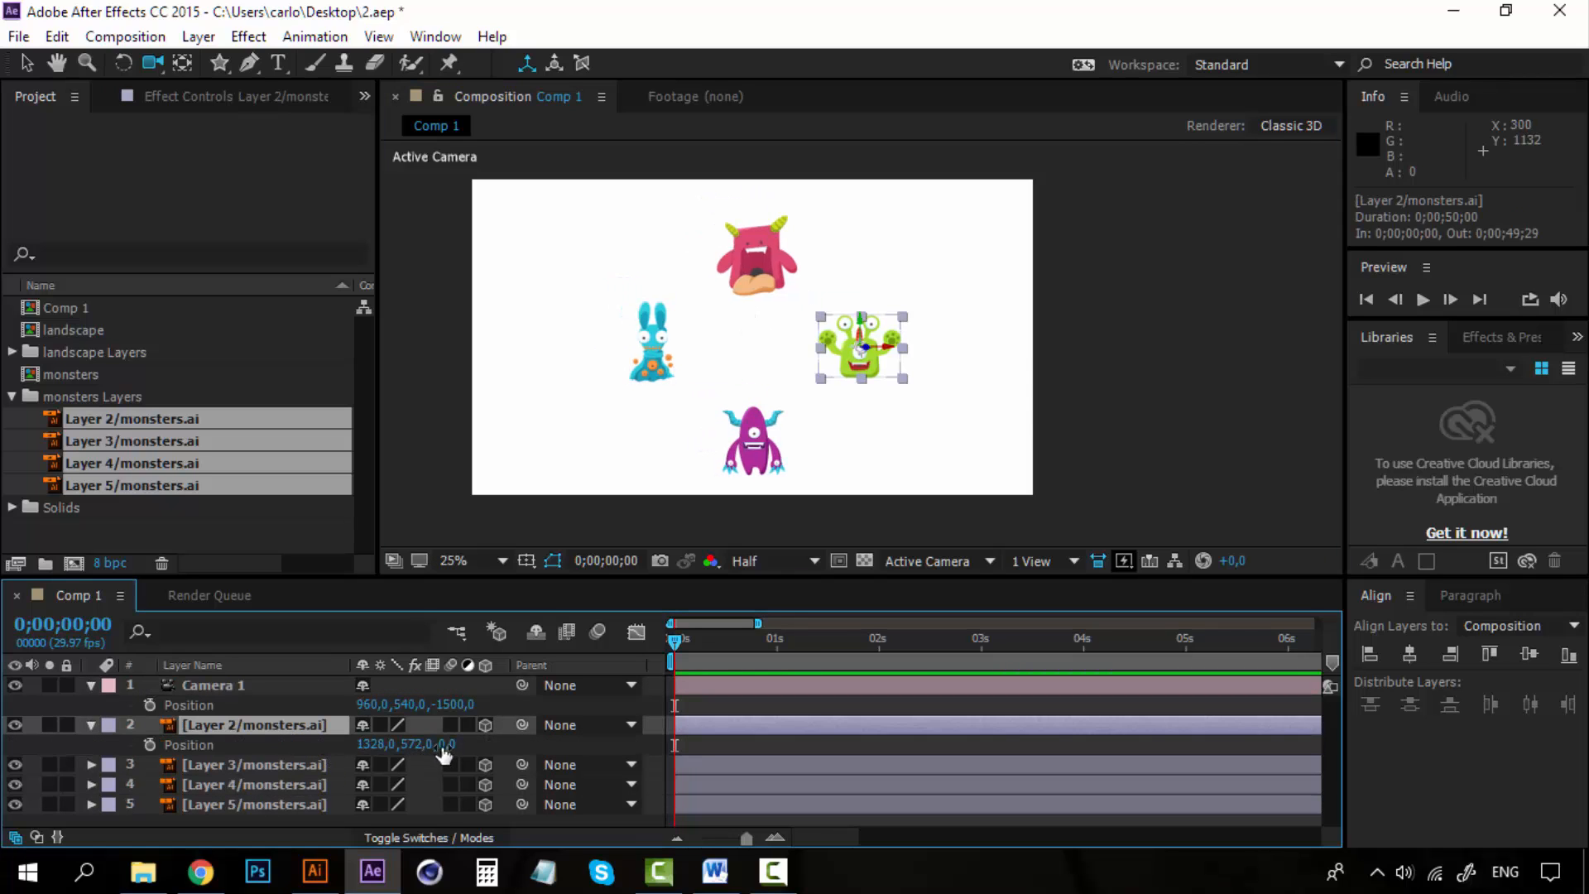
{"action": "left_click_drag", "start_coordinate": [449, 744], "coordinate": [574, 753]}
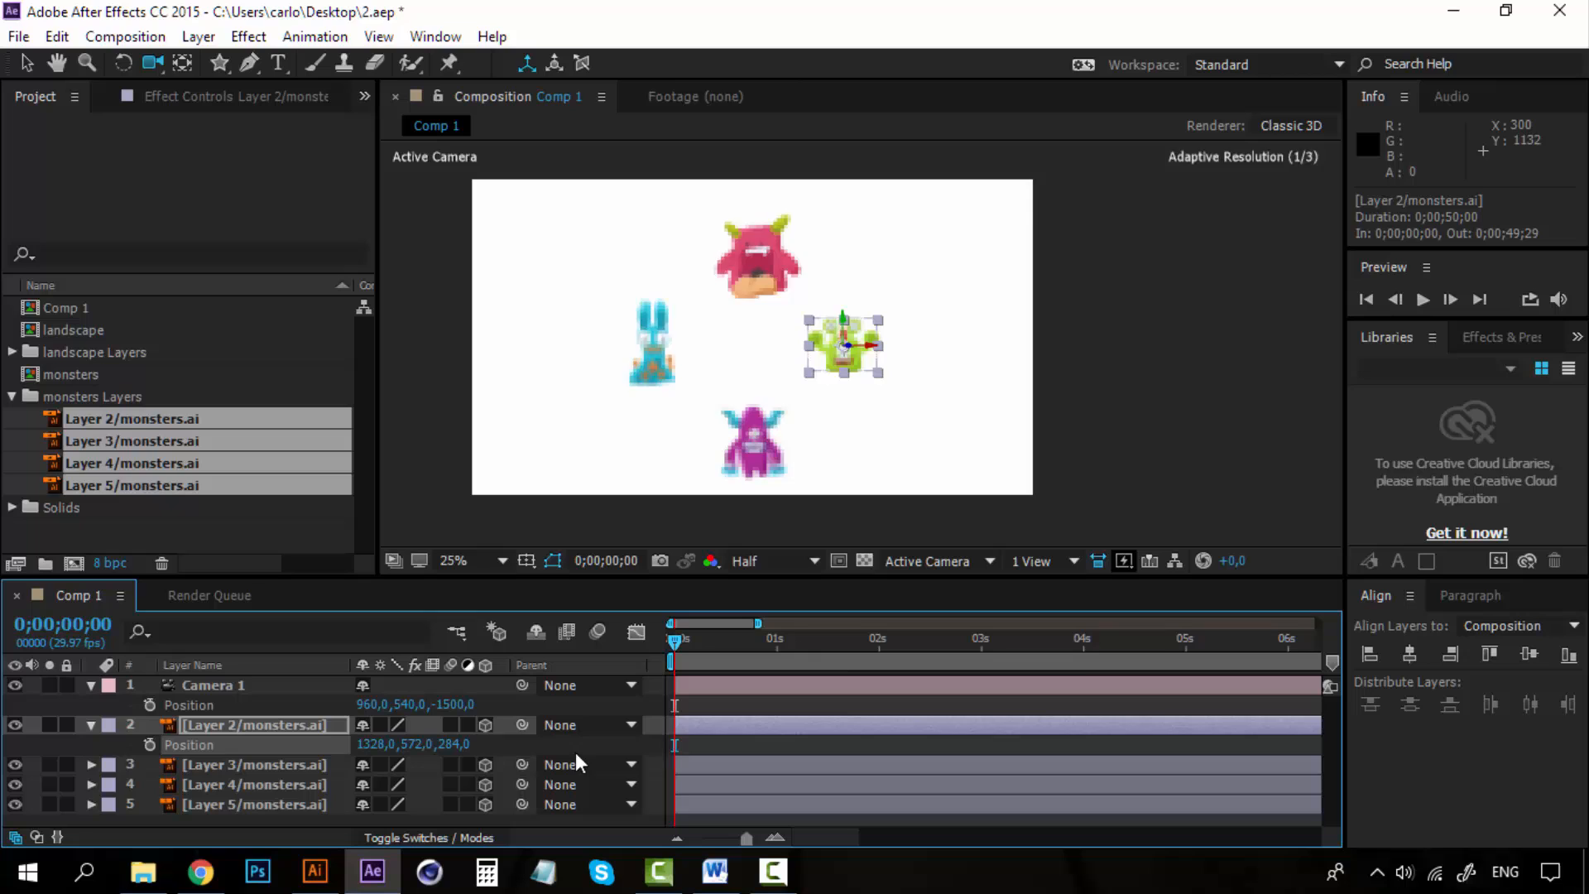
Display Layer 3's position and set its Z position to 27.
{"action": "left_click", "coordinate": [261, 770]}
{"action": "key", "text": "p"}
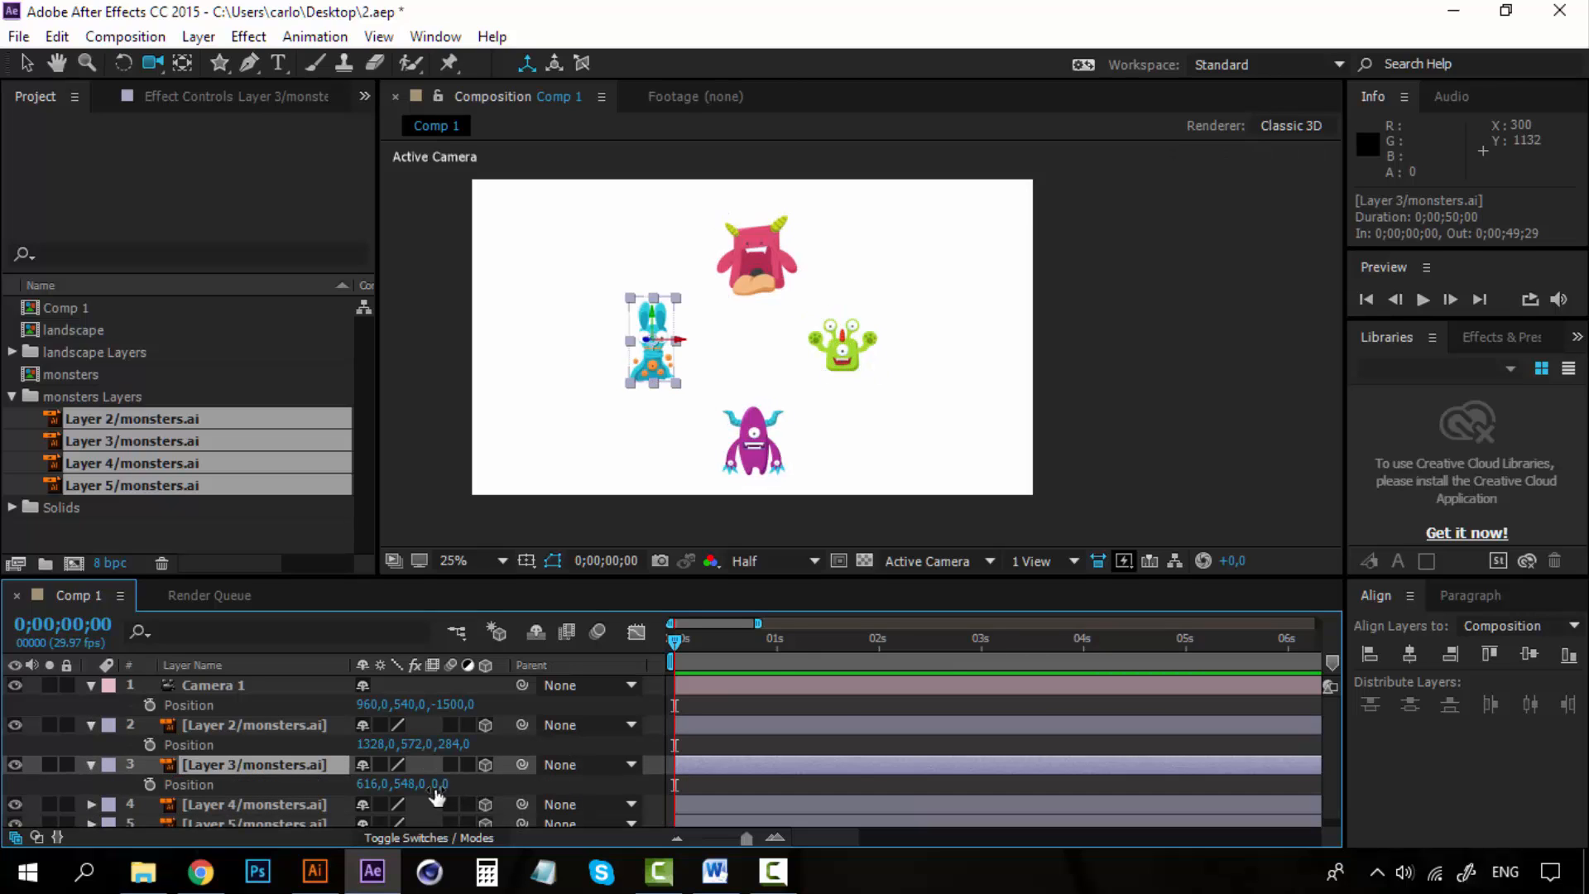
{"action": "left_click_drag", "start_coordinate": [440, 783], "coordinate": [454, 784]}
Set Layer 4's Z position to -299 and move it down in the view to Y 360.
{"action": "left_click", "coordinate": [281, 801]}
{"action": "key", "text": "p"}
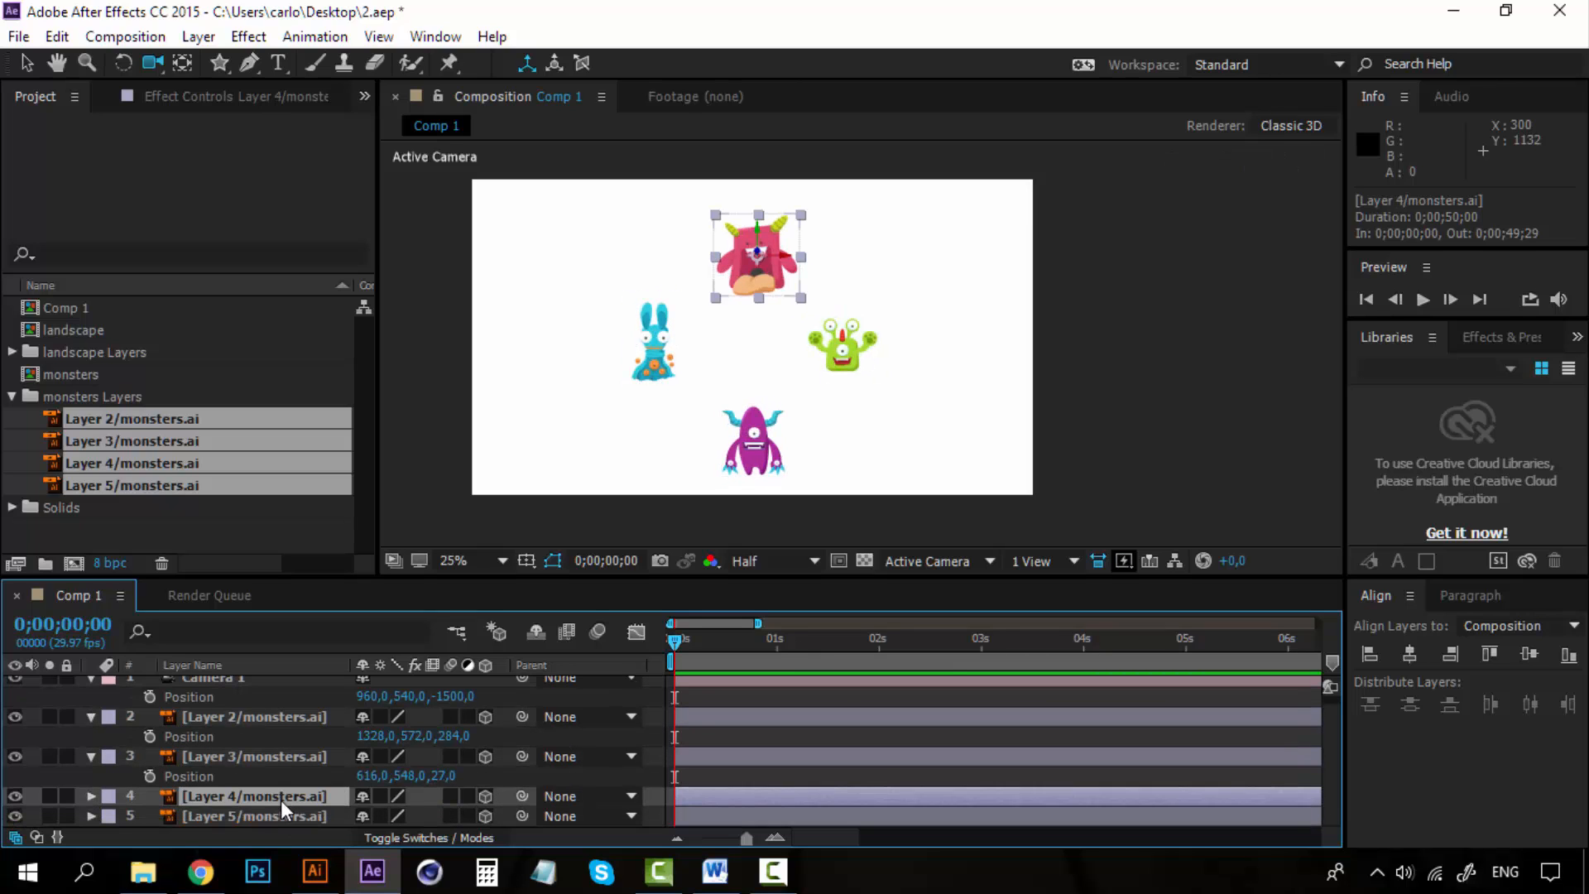
{"action": "left_click_drag", "start_coordinate": [445, 820], "coordinate": [215, 819]}
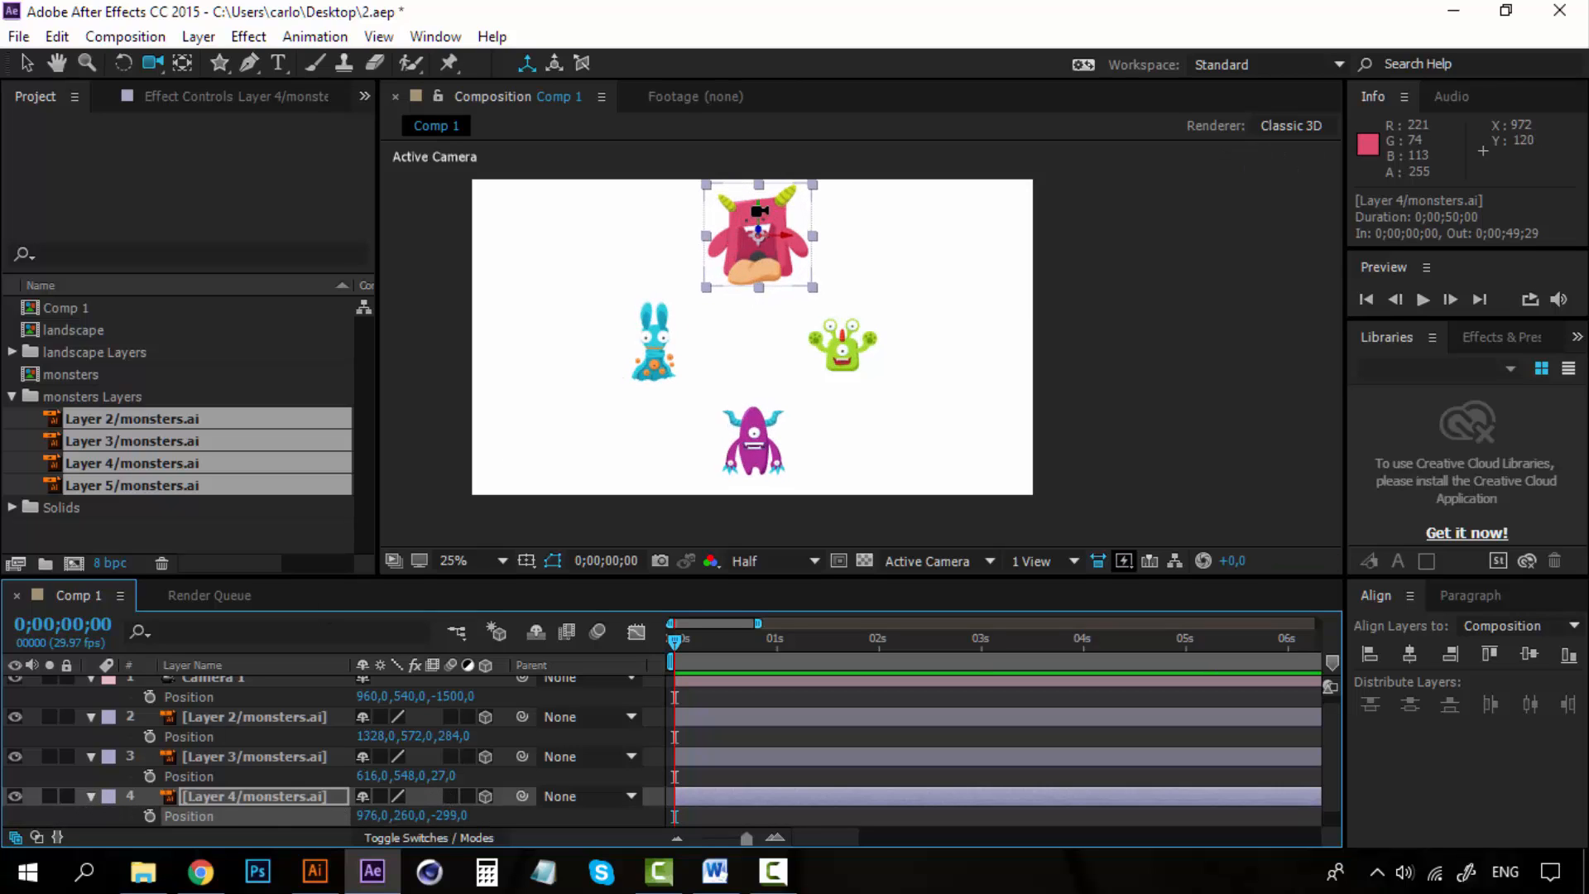
{"action": "left_click", "coordinate": [27, 62]}
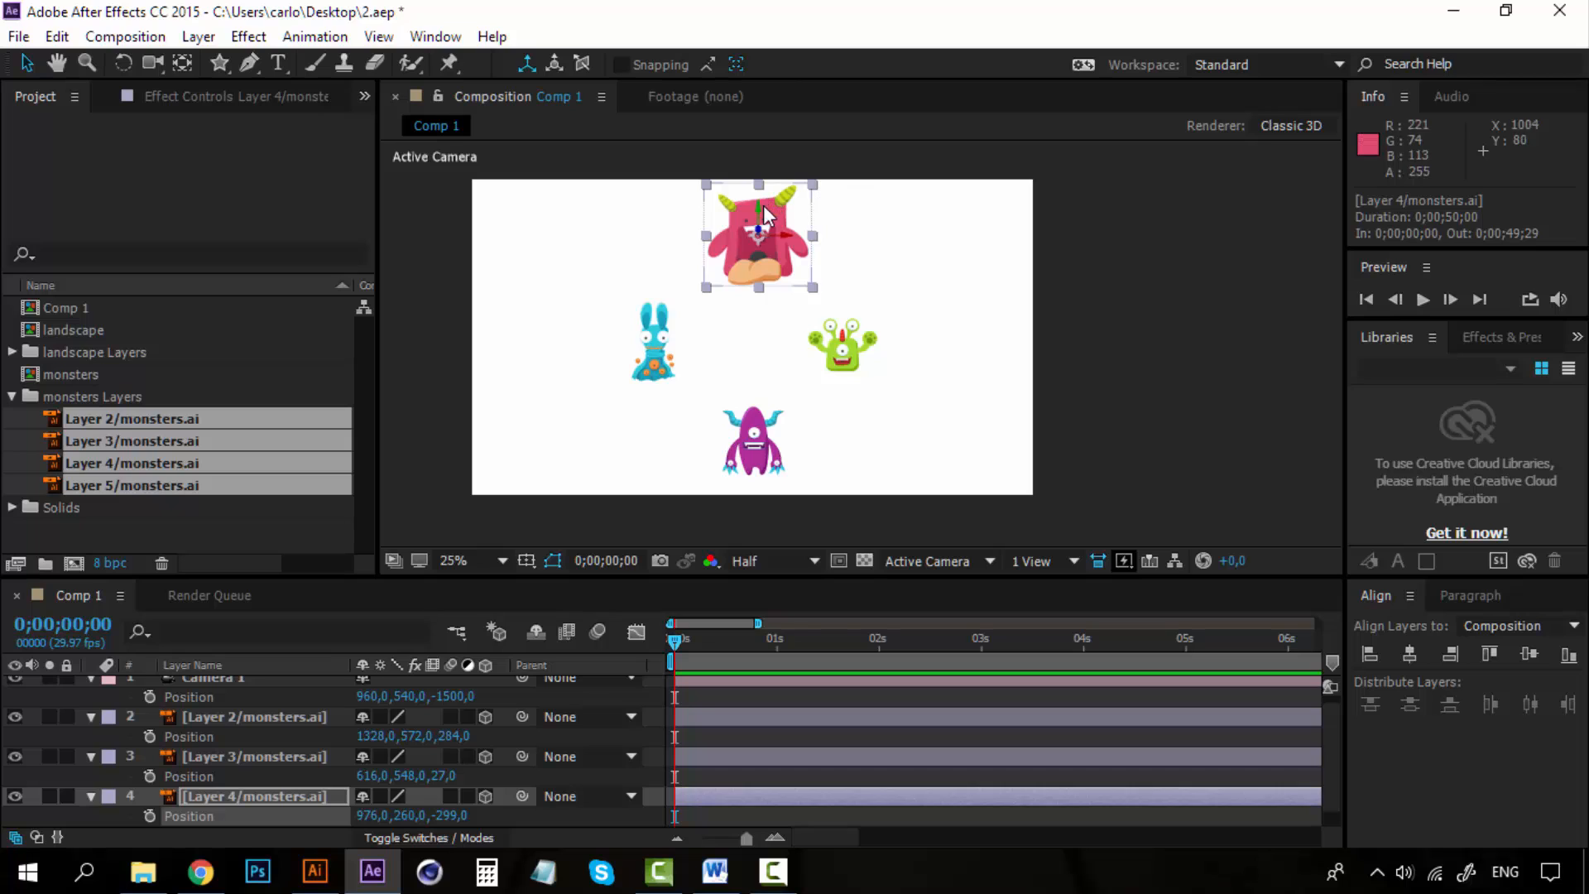
{"action": "left_click_drag", "start_coordinate": [759, 220], "coordinate": [757, 257]}
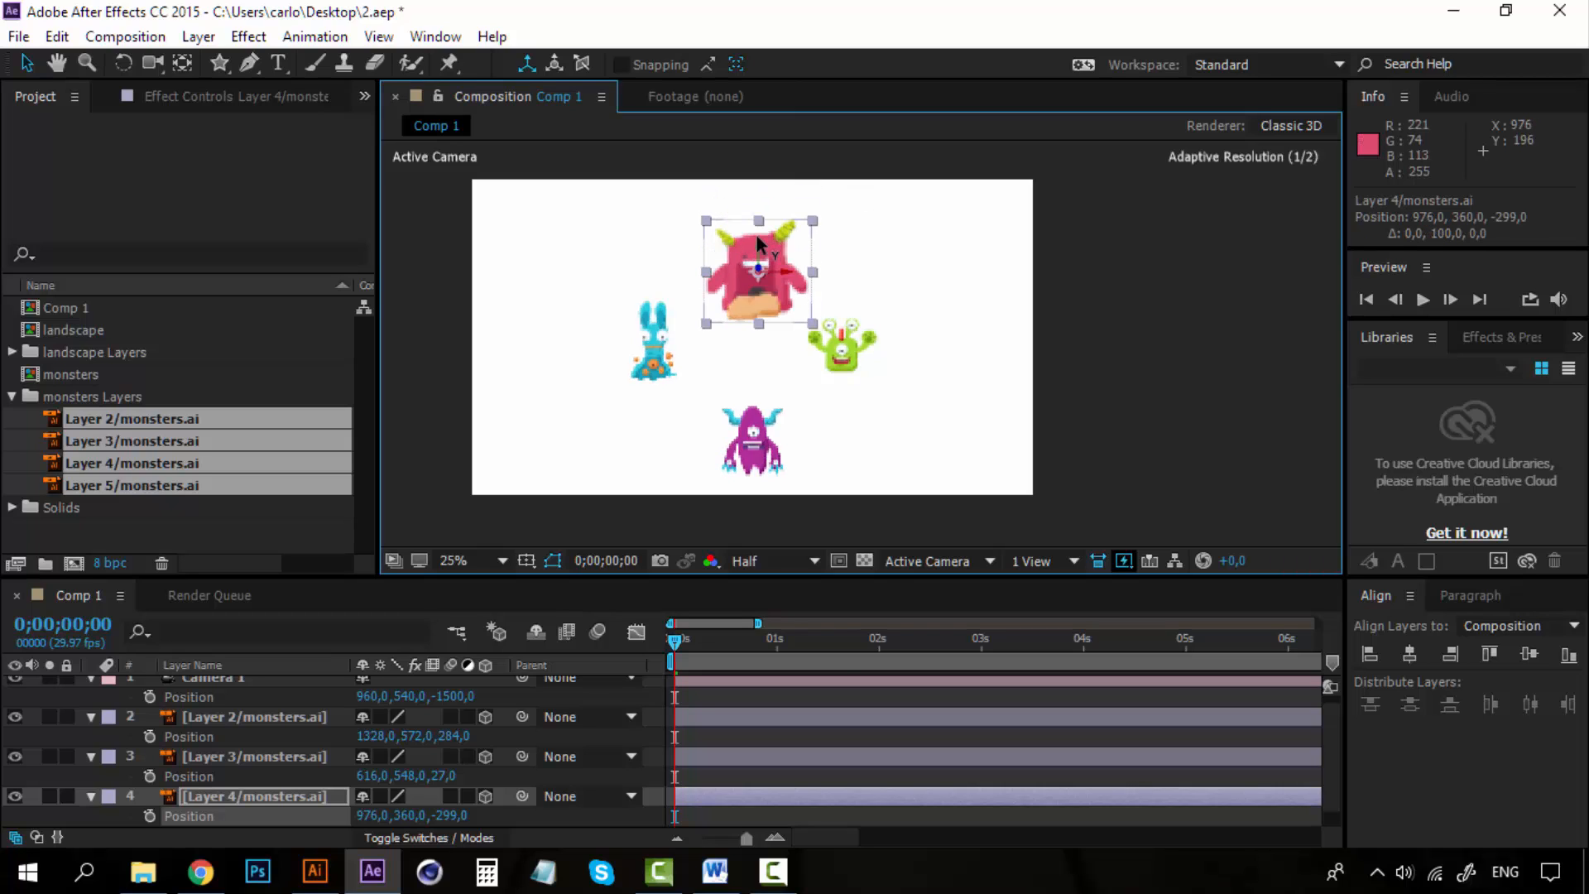
Try orbiting the camera view around the monsters and undo that orbit.
{"action": "left_click", "coordinate": [155, 62]}
{"action": "mouse_move", "coordinate": [852, 367]}
{"action": "left_mouse_down"}
{"action": "mouse_move", "coordinate": [830, 369]}
{"action": "mouse_move", "coordinate": [858, 366]}
{"action": "left_mouse_up"}
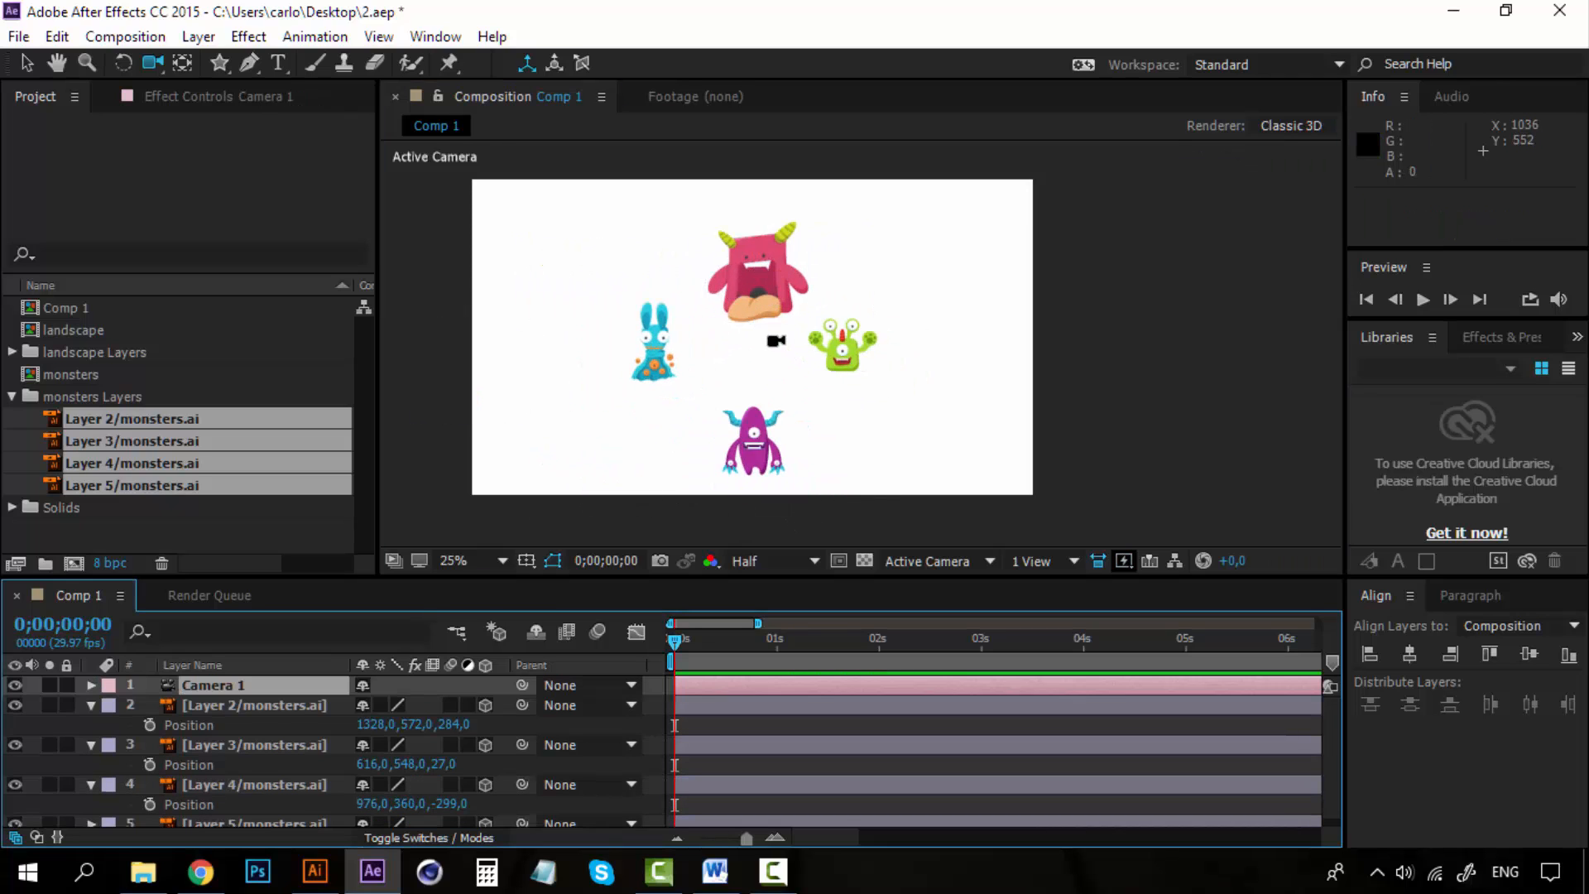
{"action": "left_click_drag", "start_coordinate": [774, 341], "coordinate": [827, 365]}
{"action": "key", "text": "ctrl+z"}
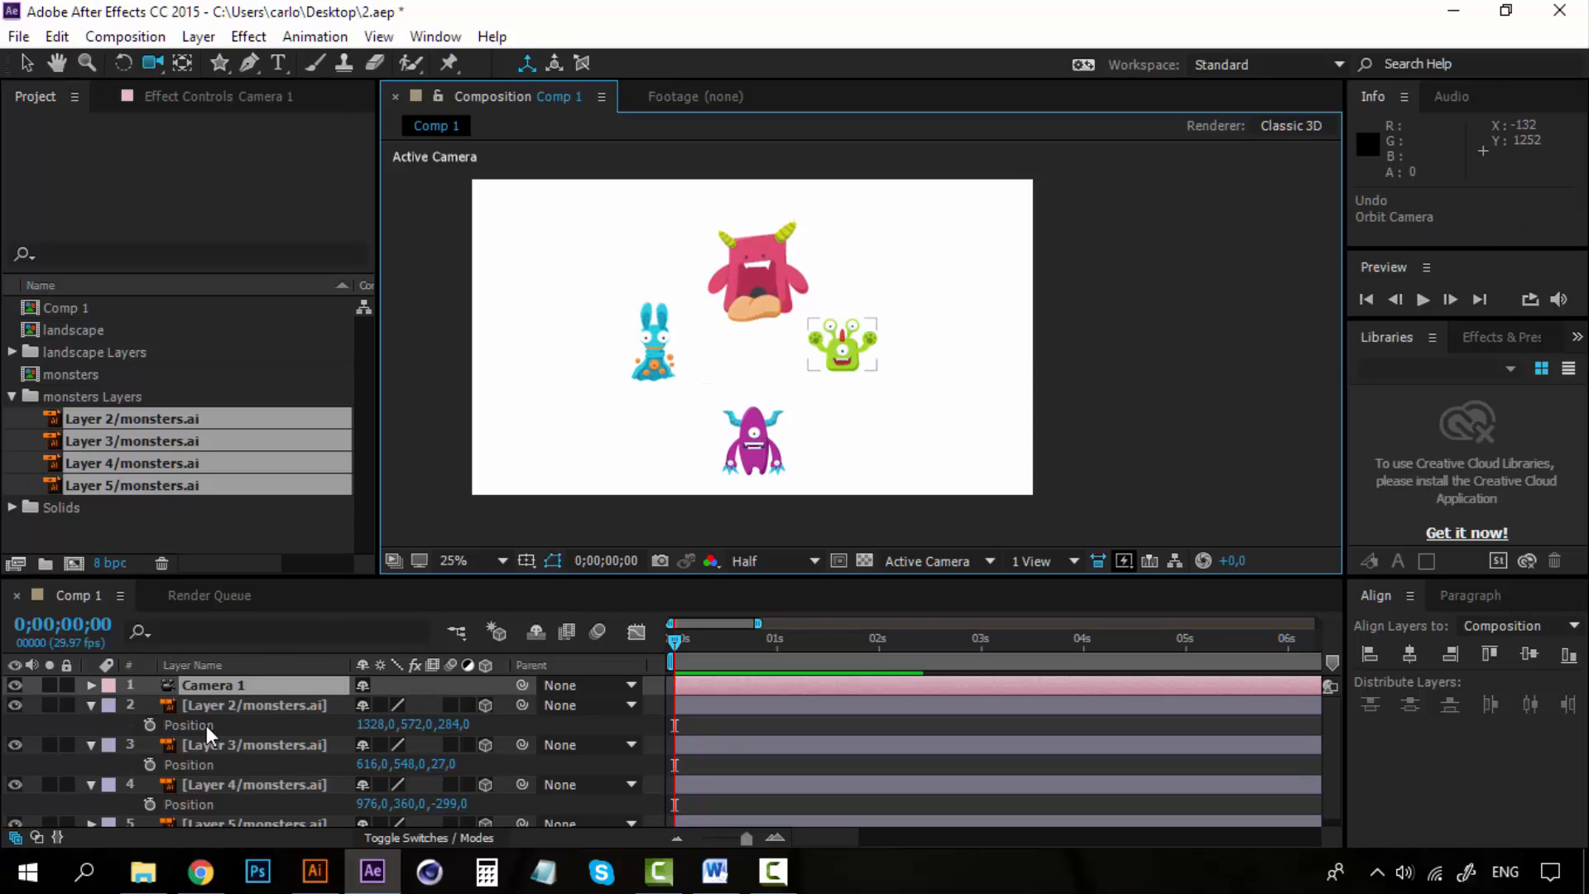
Collapse the position properties of all four monster layers.
{"action": "left_click", "coordinate": [228, 682]}
{"action": "left_click", "coordinate": [91, 706]}
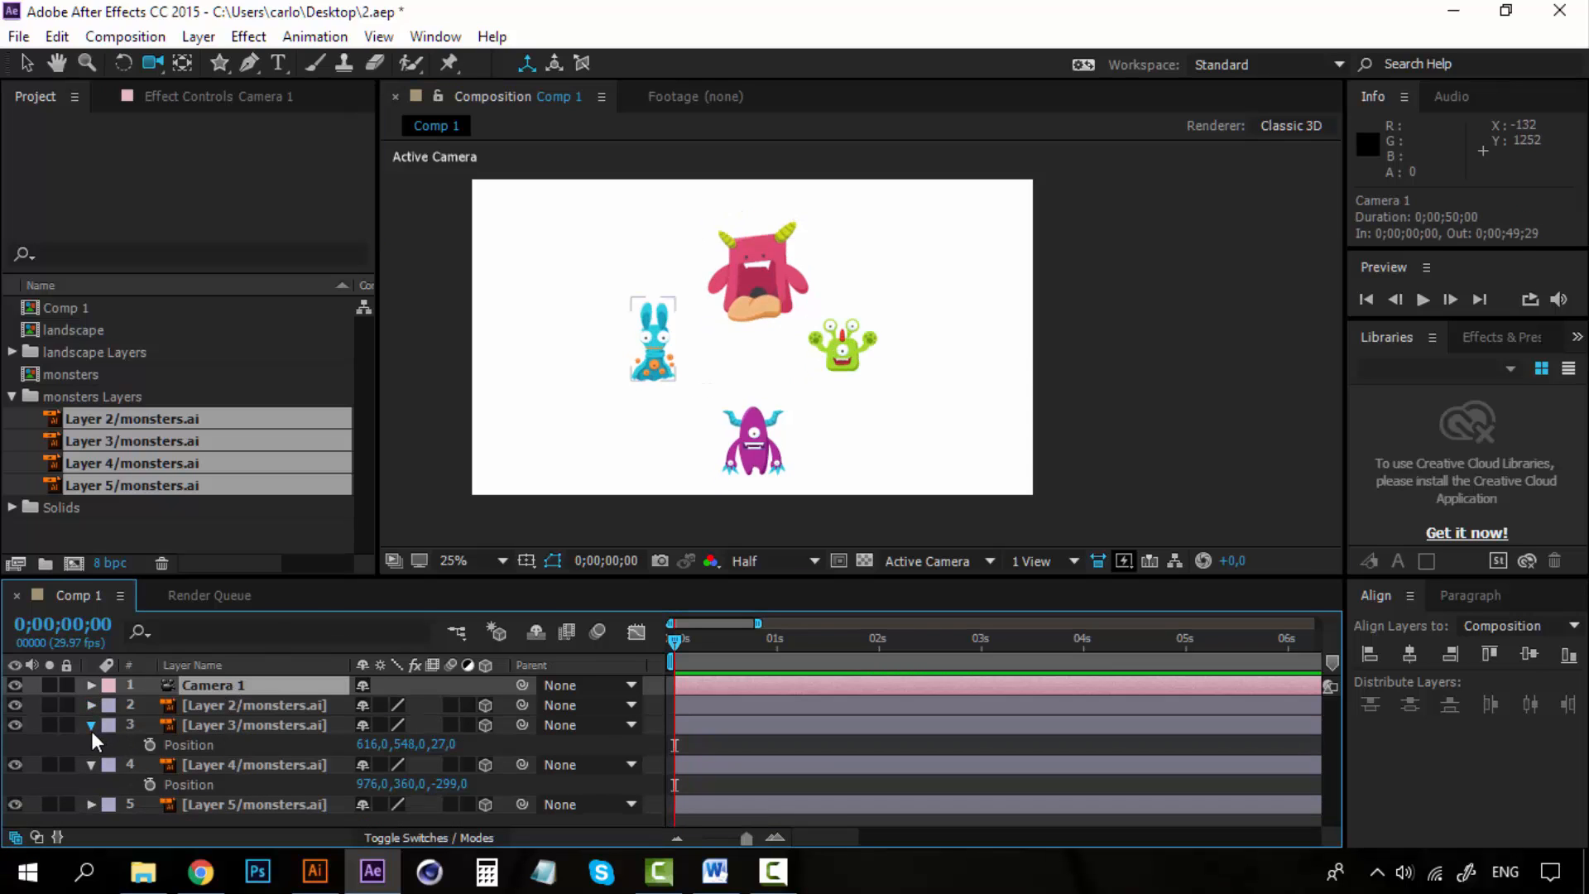
{"action": "left_click", "coordinate": [91, 727]}
{"action": "left_click", "coordinate": [91, 753]}
{"action": "left_click", "coordinate": [91, 744]}
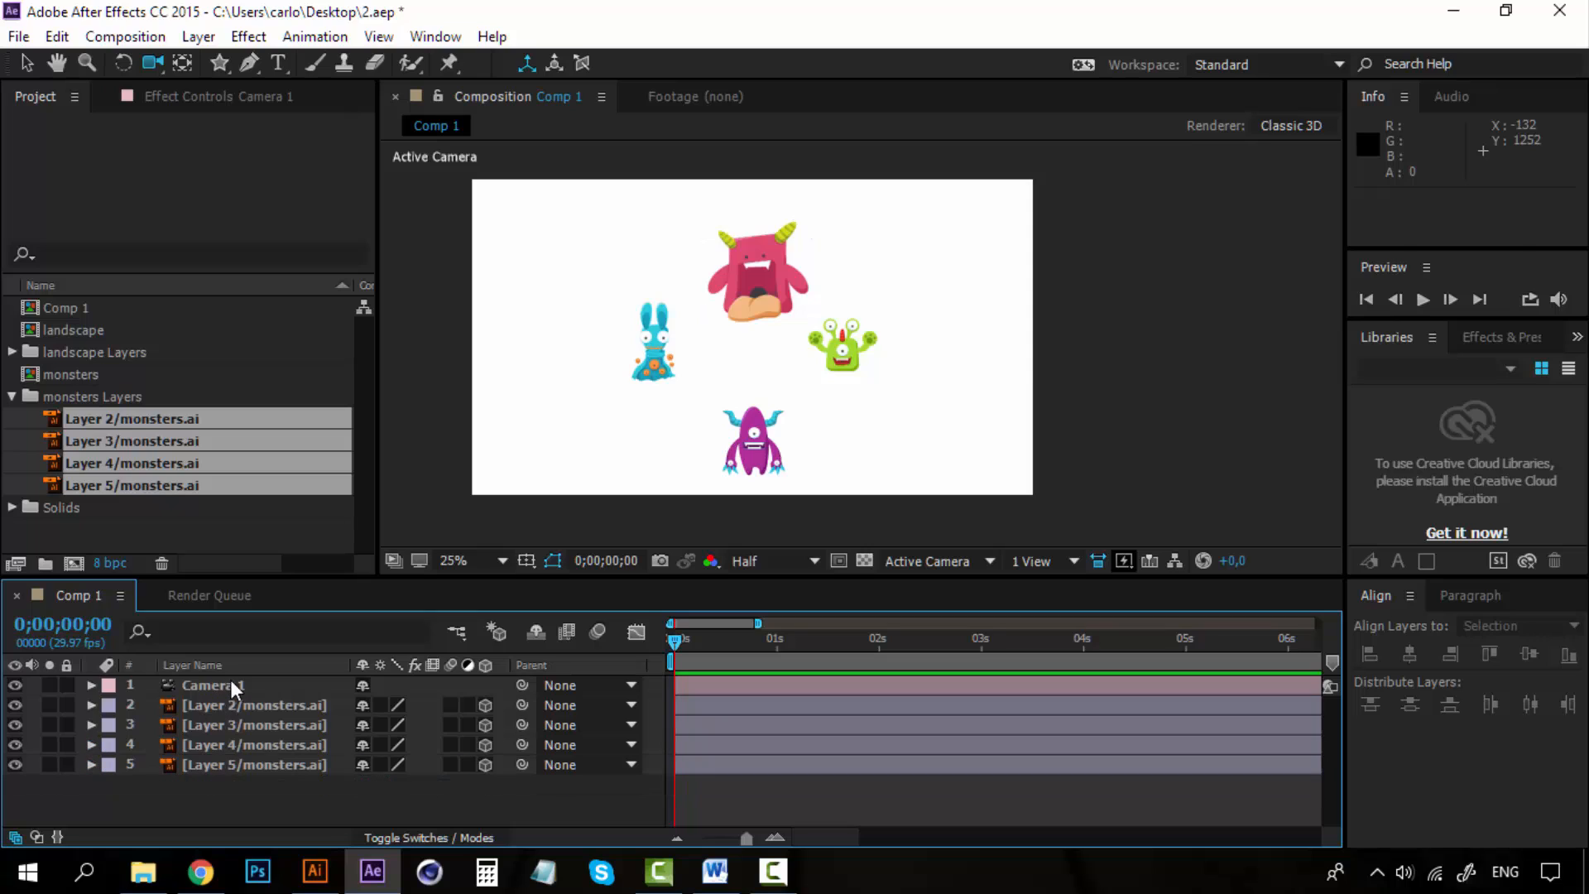
Expand the camera's Transform properties and add a Position keyframe at the start.
{"action": "left_click", "coordinate": [228, 680]}
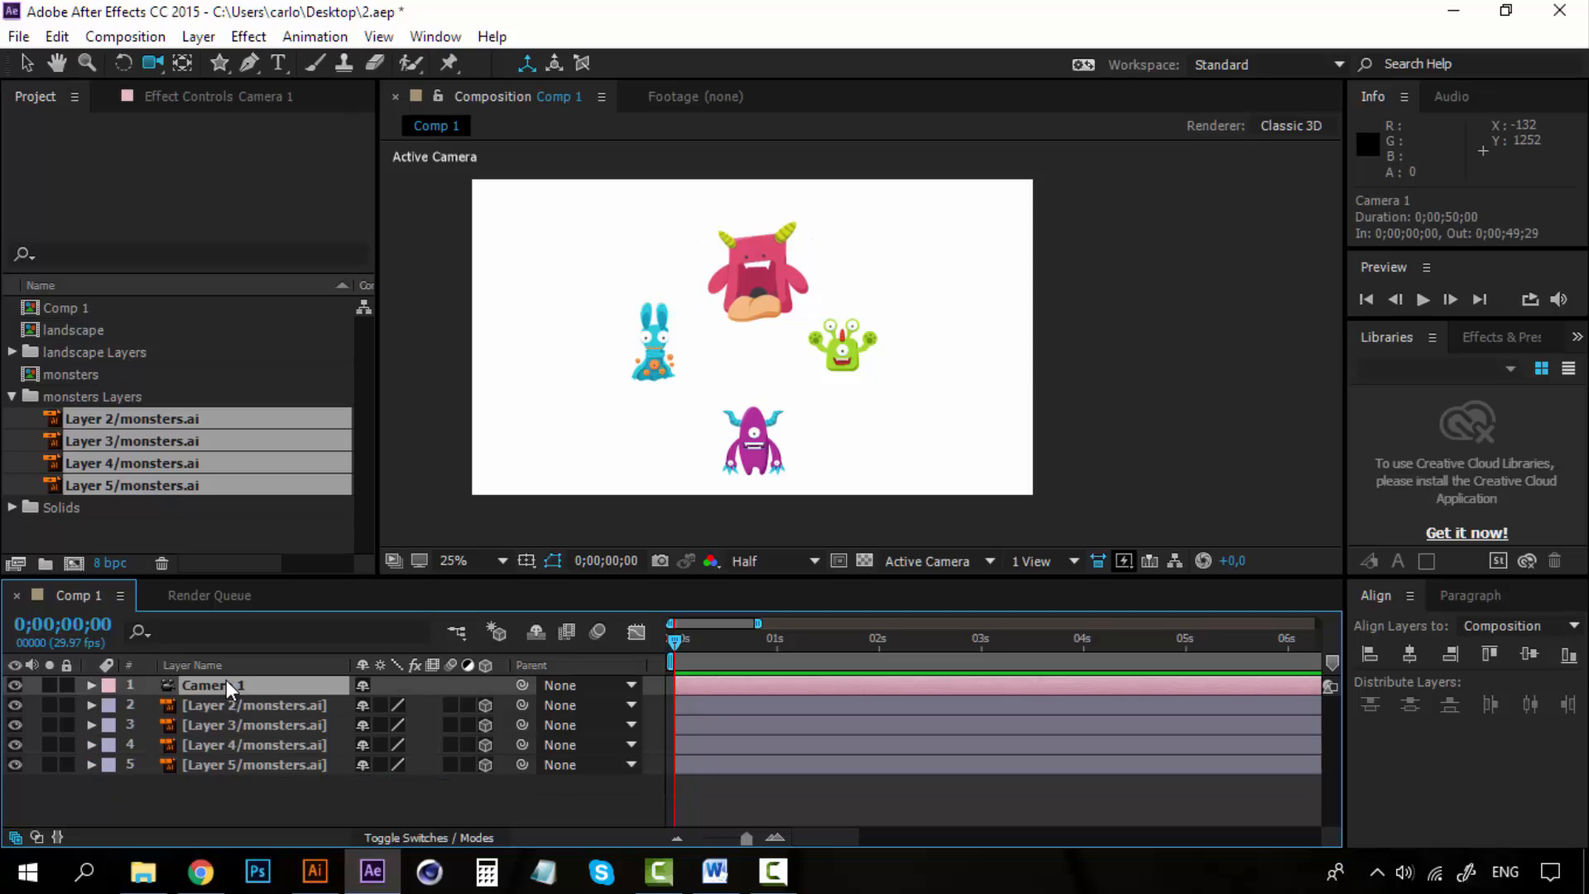
{"action": "left_click", "coordinate": [91, 686]}
{"action": "left_click", "coordinate": [110, 706]}
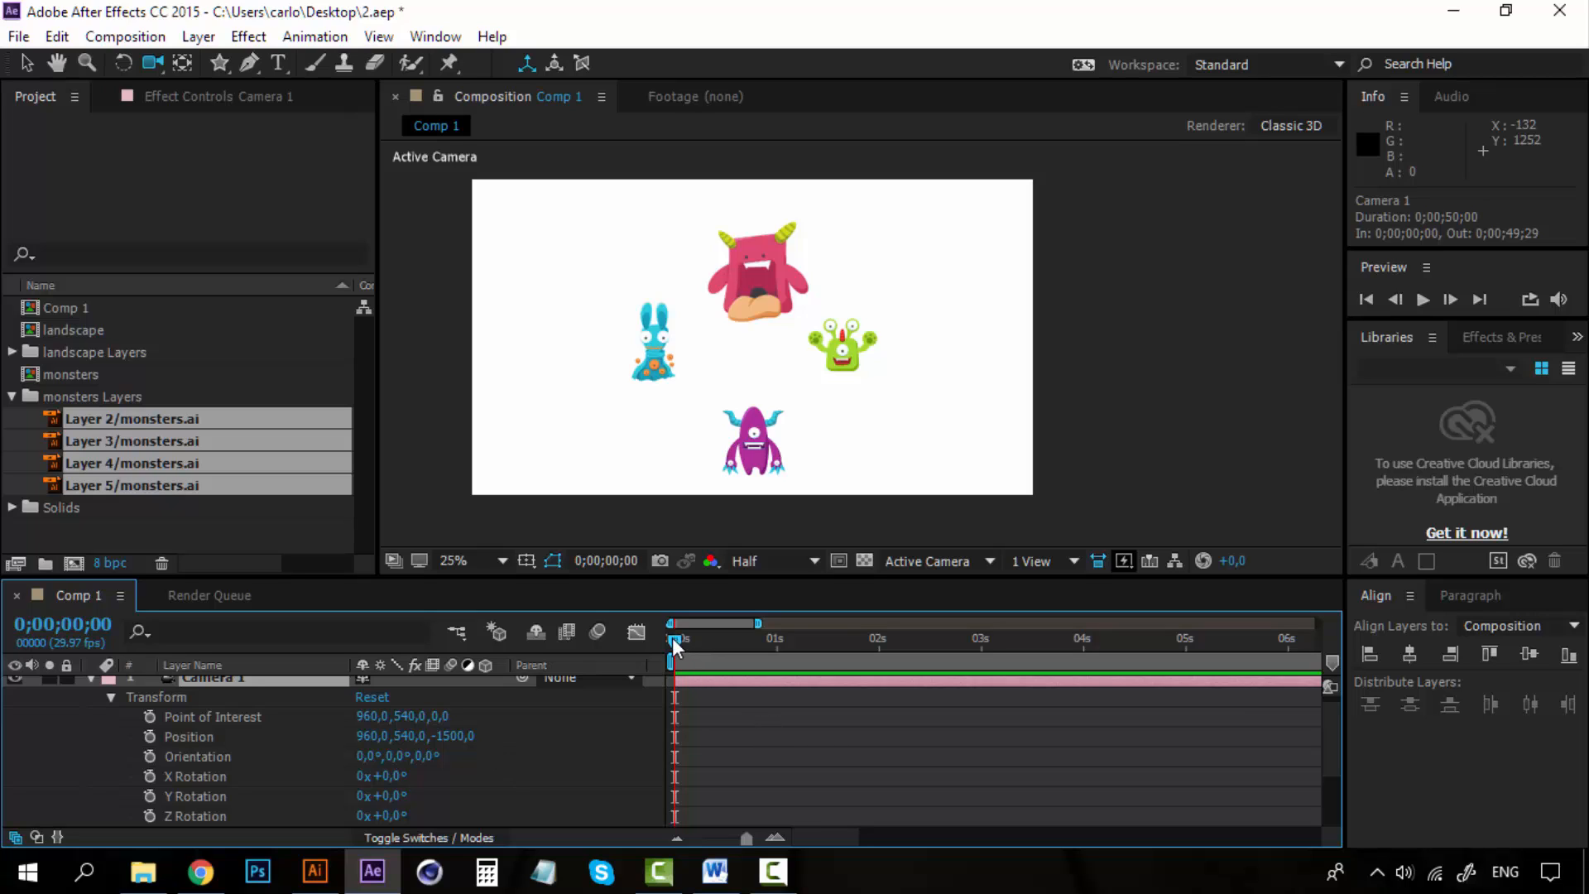
{"action": "left_click", "coordinate": [153, 734]}
At 1 second, orbit the camera and set its X Rotation to 81°, then undo both changes.
{"action": "left_click", "coordinate": [780, 639]}
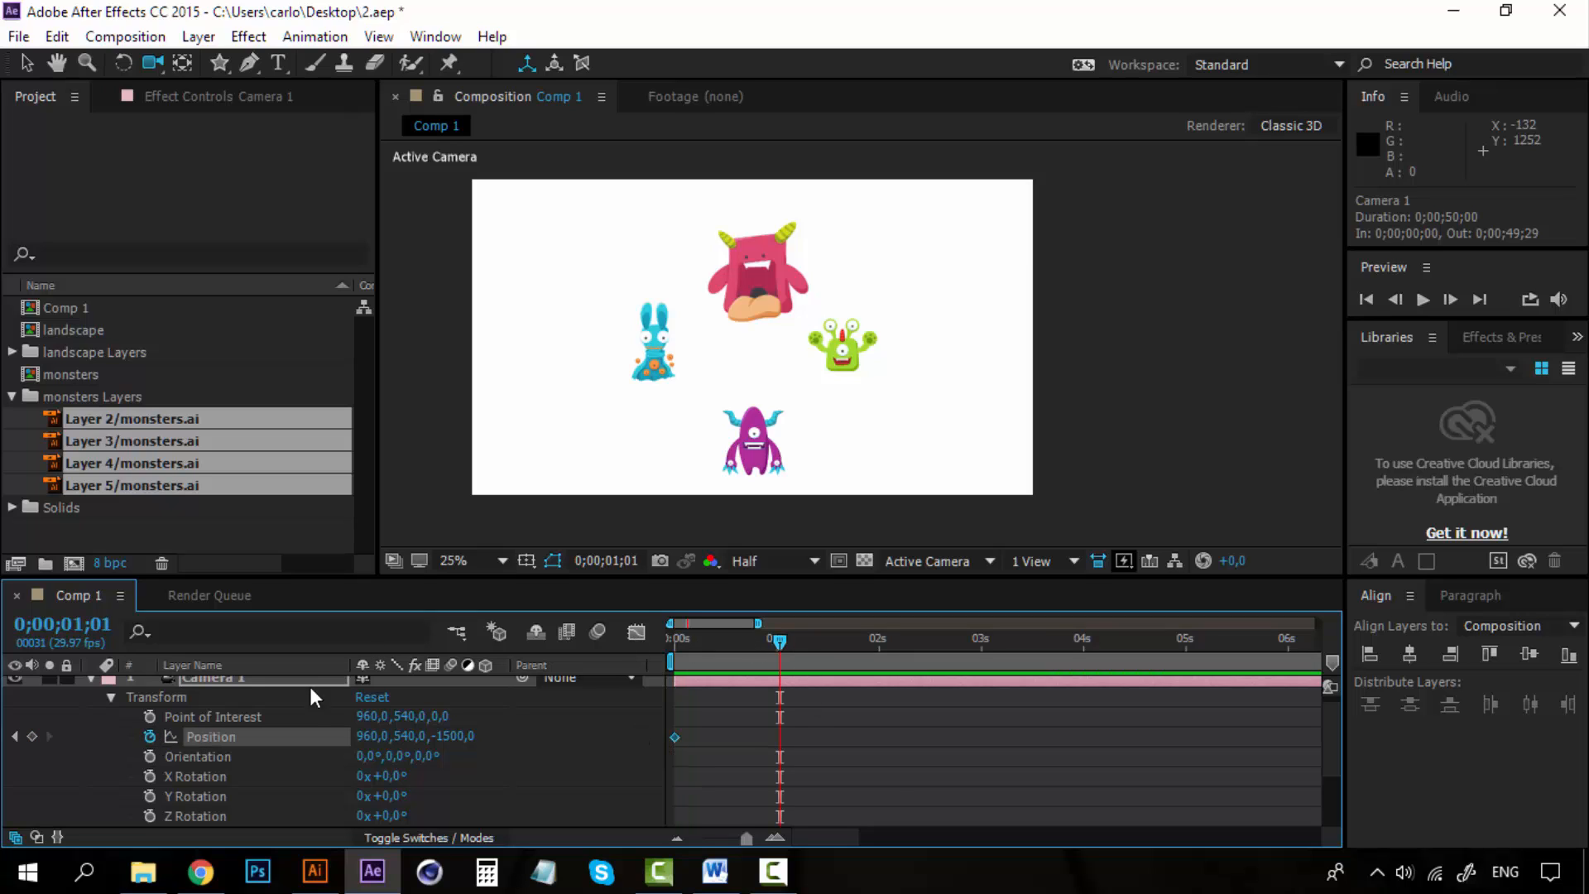
{"action": "left_click_drag", "start_coordinate": [828, 335], "coordinate": [728, 329]}
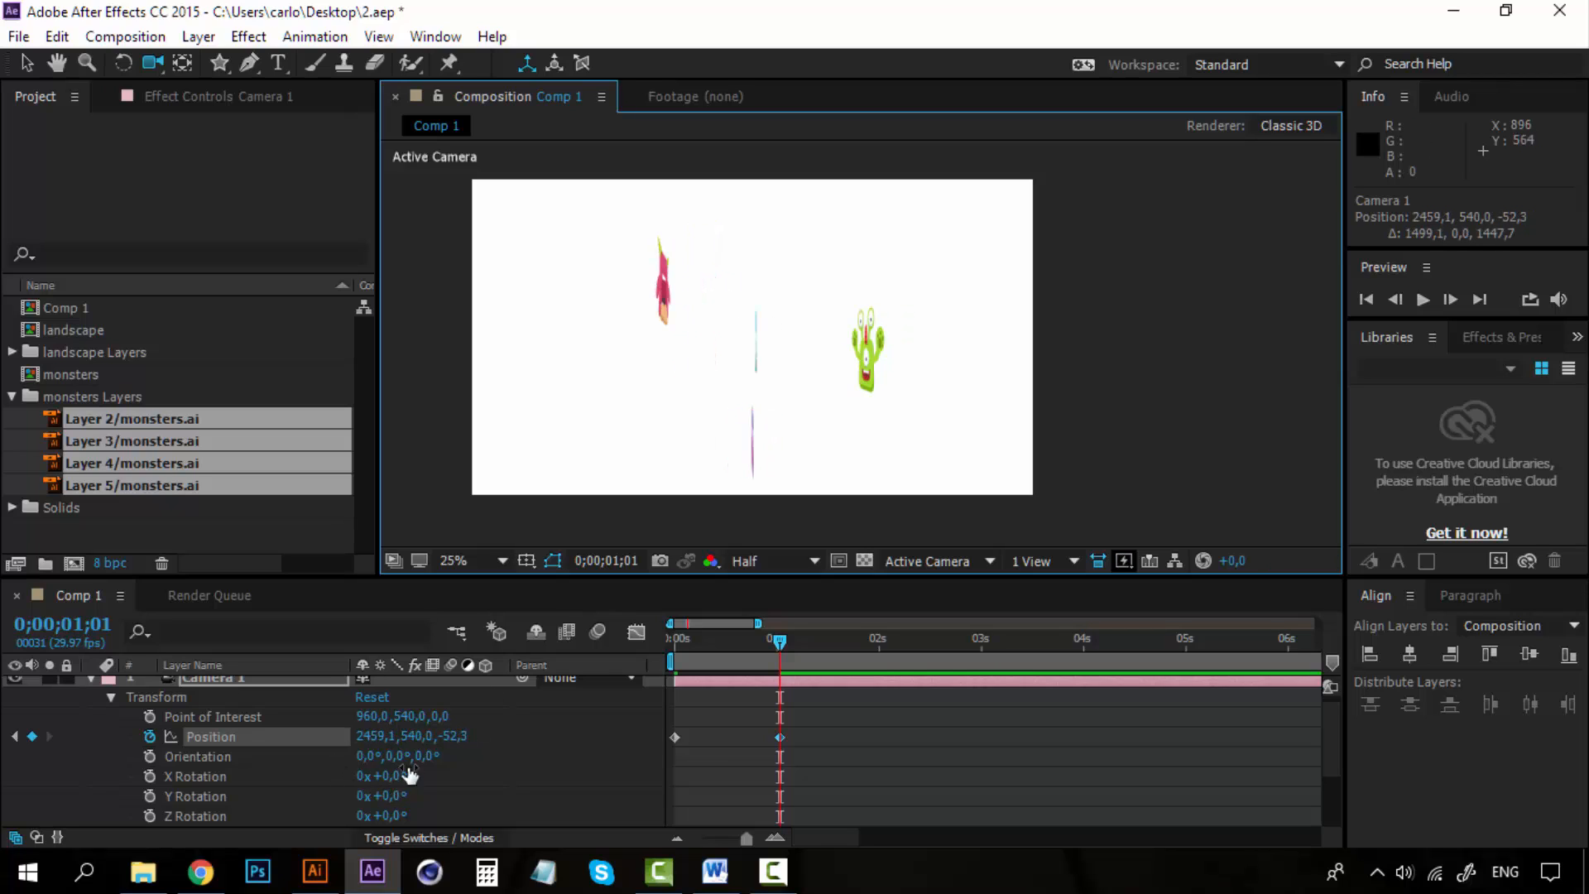
{"action": "left_click_drag", "start_coordinate": [399, 775], "coordinate": [479, 758]}
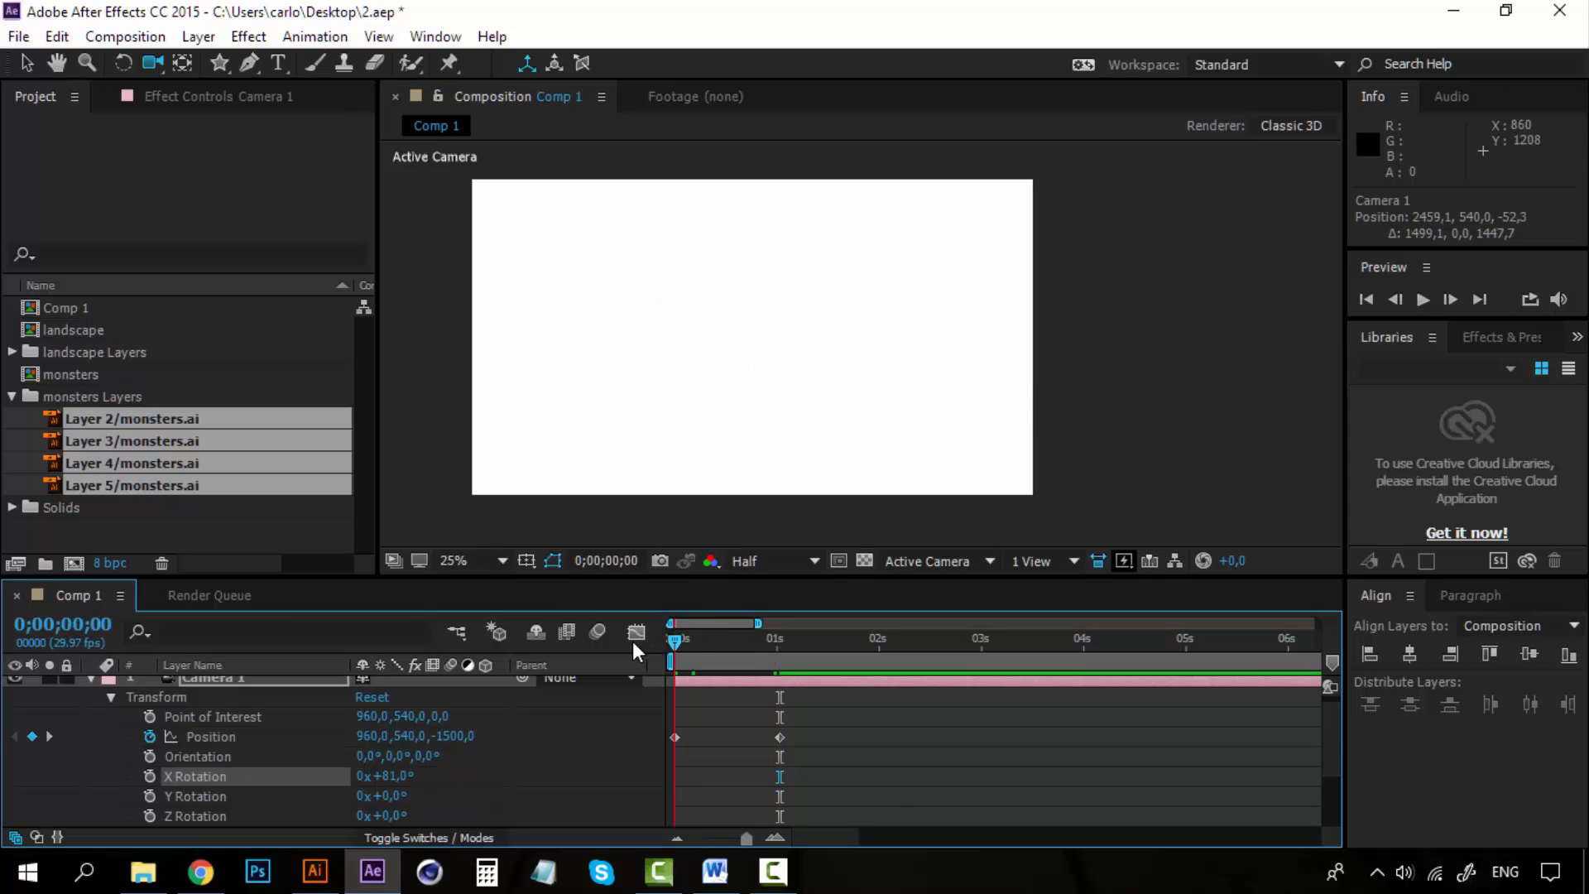
{"action": "key", "text": "ctrl+z"}
{"action": "scroll", "coordinate": [207, 745], "scroll_direction": "up", "scroll_amount": 1}
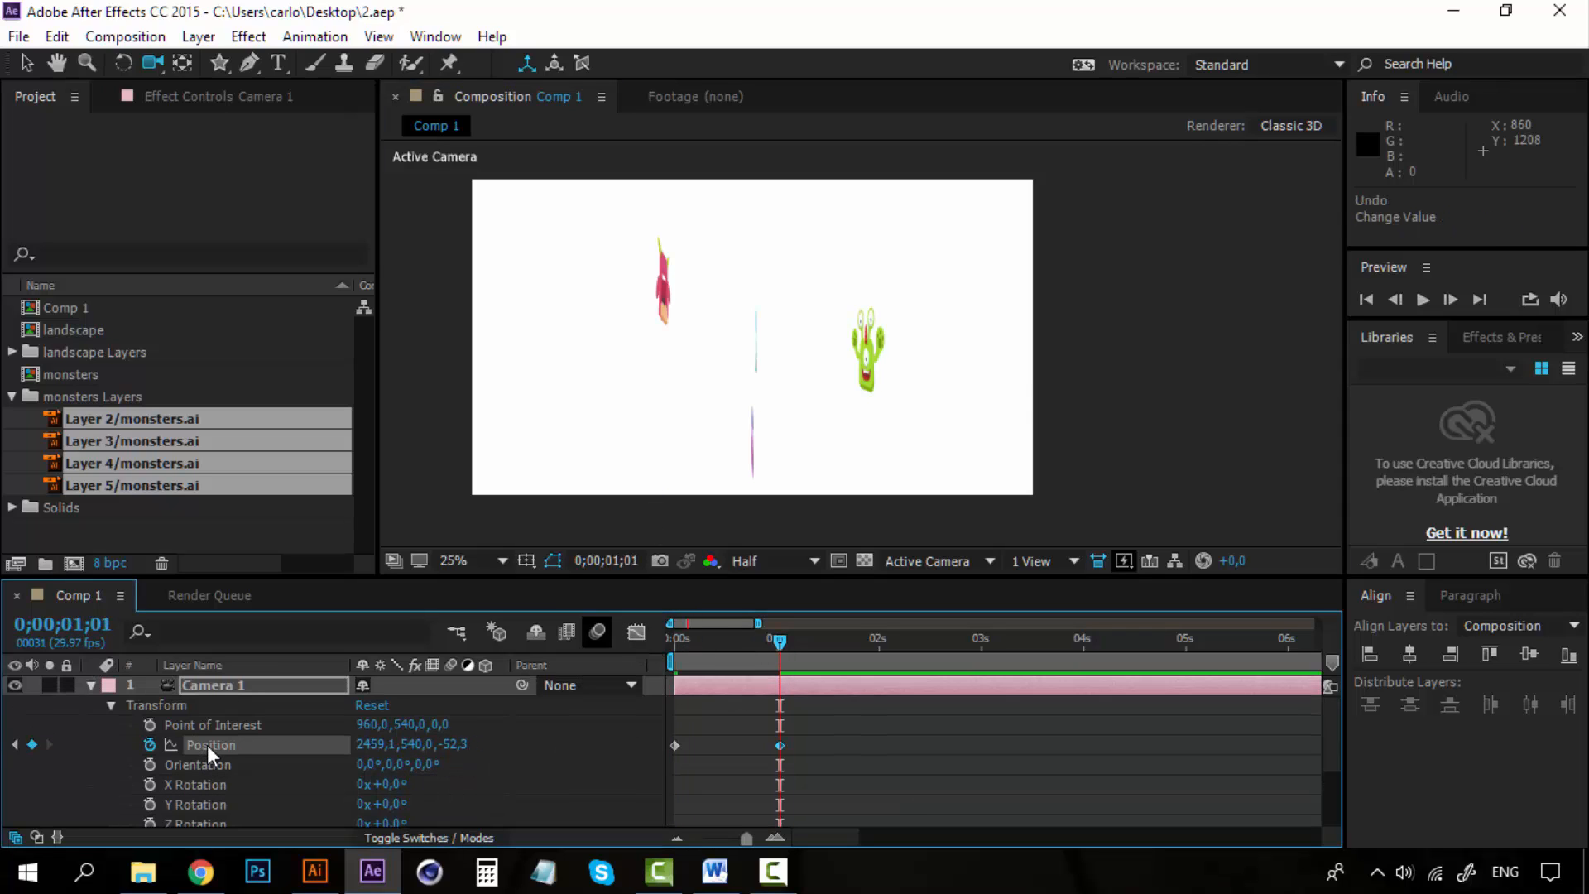
{"action": "key", "text": "ctrl+z"}
Collapse the camera layer's Transform and layer properties.
{"action": "left_click", "coordinate": [185, 687]}
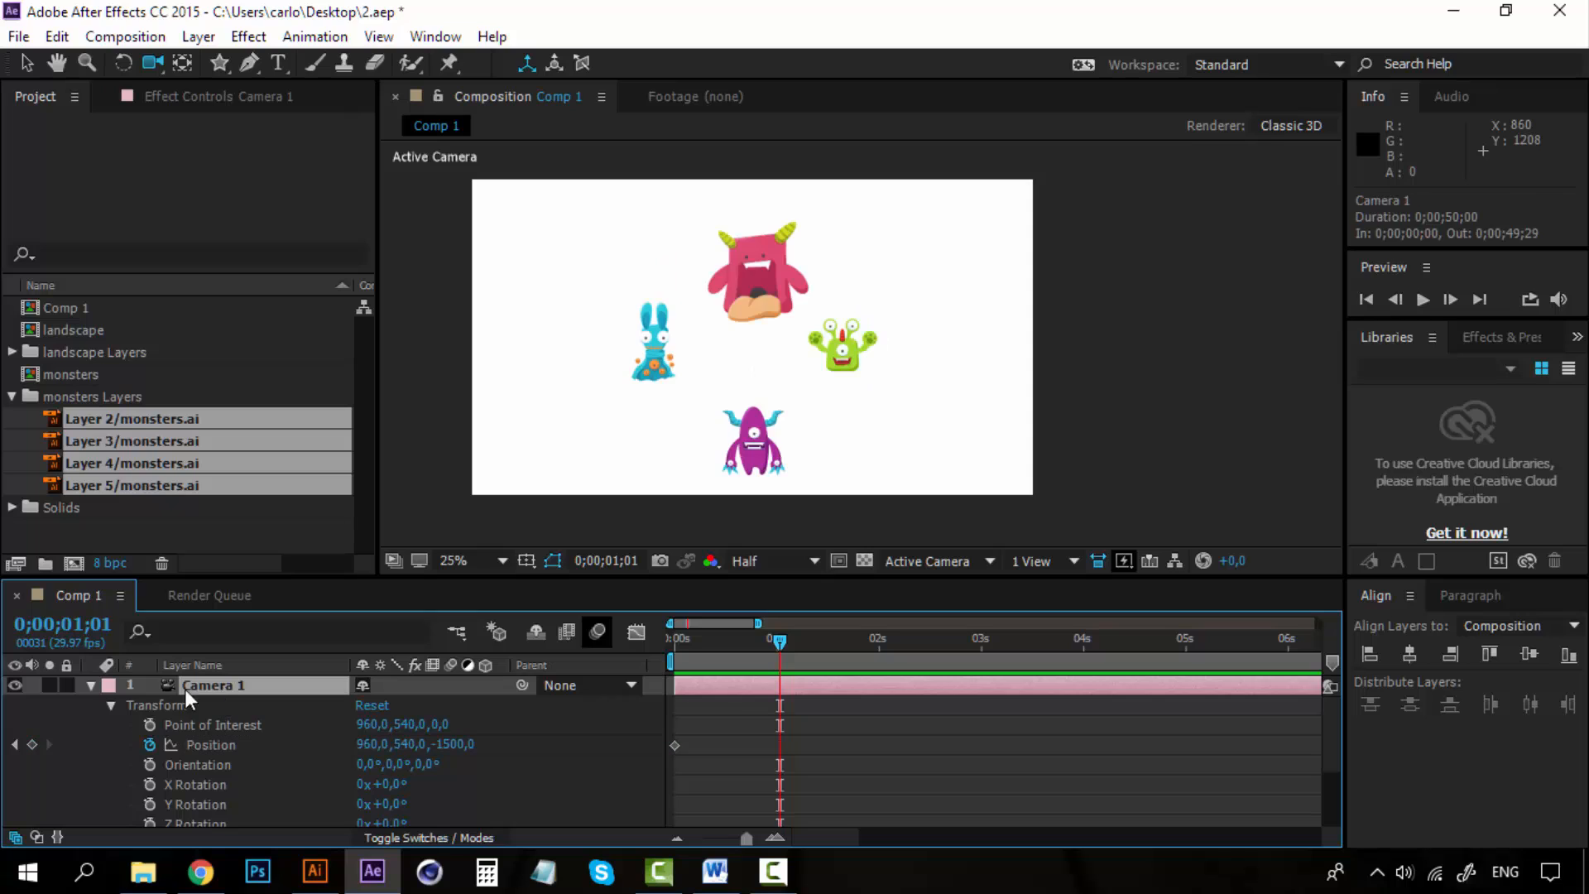
{"action": "left_click", "coordinate": [111, 706]}
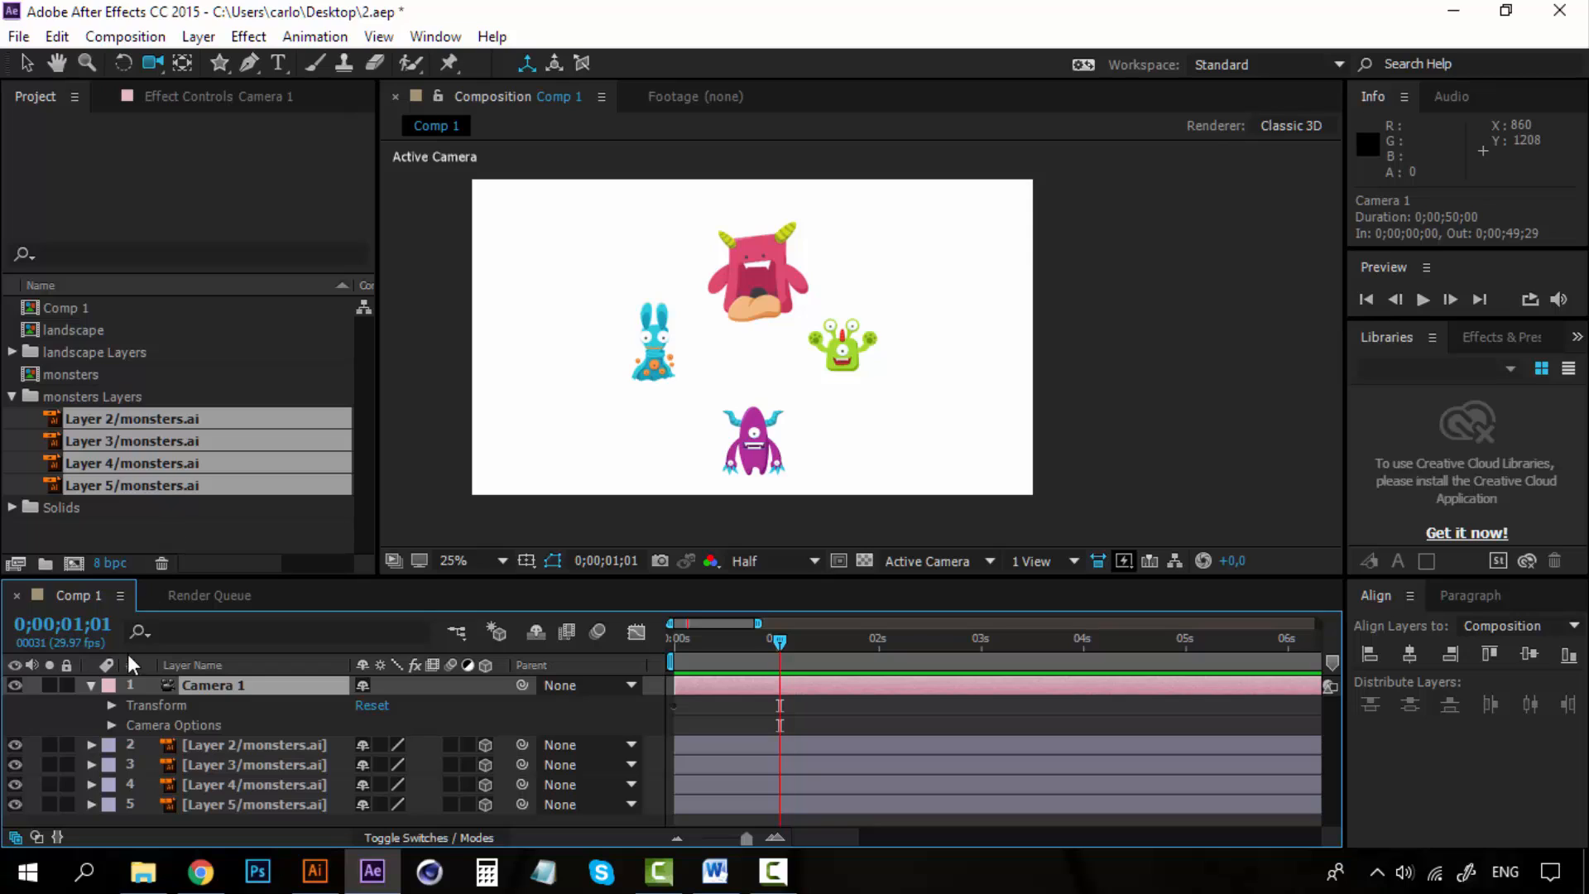
{"action": "left_click", "coordinate": [91, 687]}
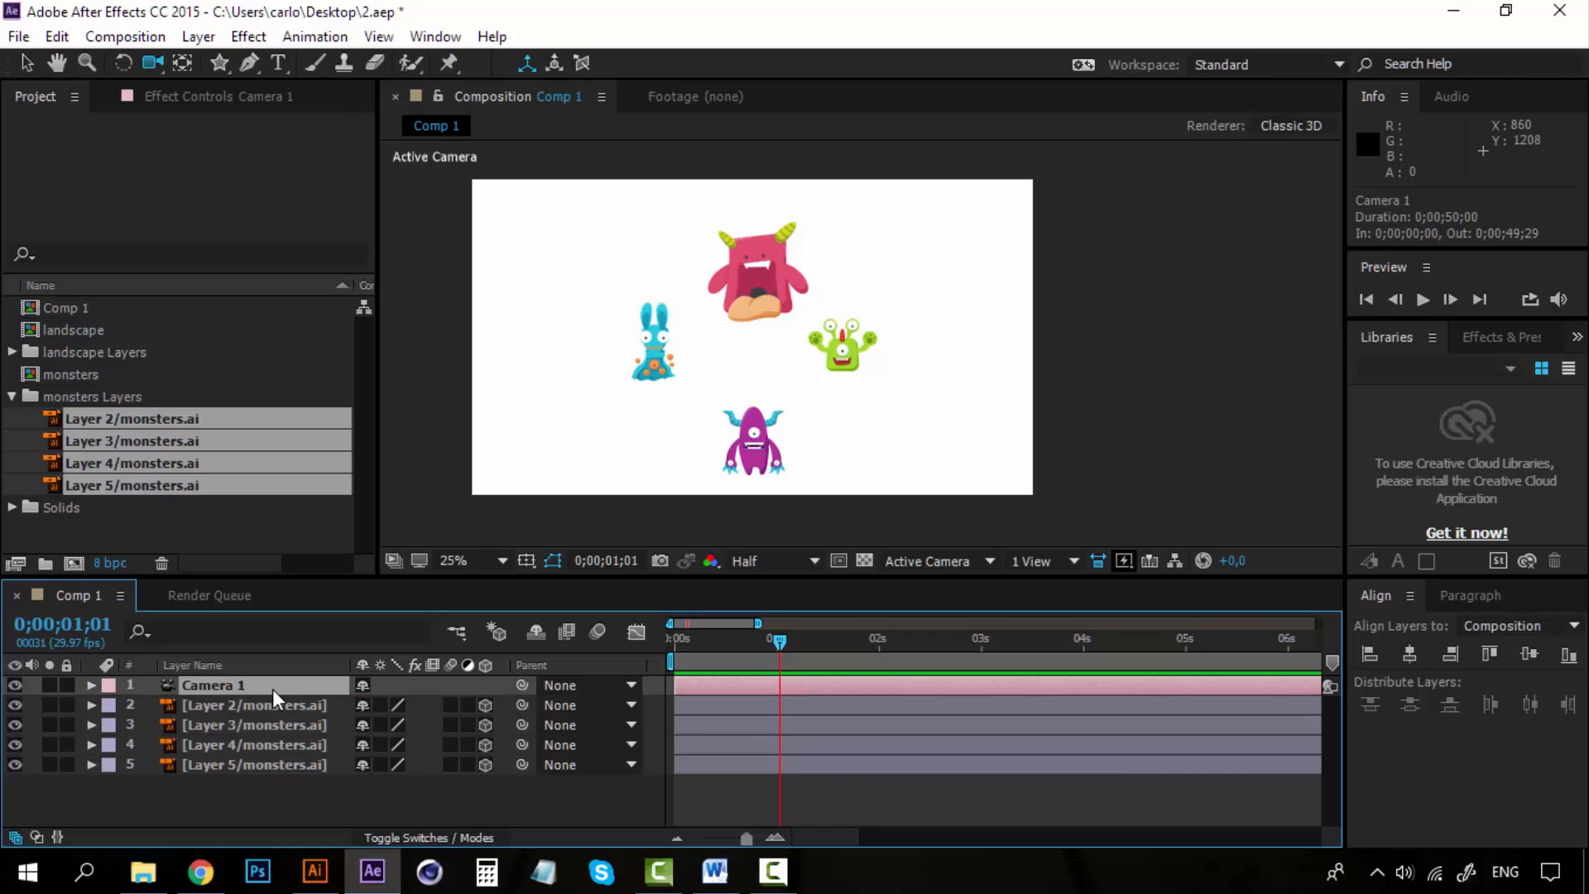
{"action": "left_click", "coordinate": [92, 686]}
{"action": "left_click", "coordinate": [93, 686]}
{"action": "left_click", "coordinate": [199, 37]}
{"action": "mouse_move", "coordinate": [494, 33]}
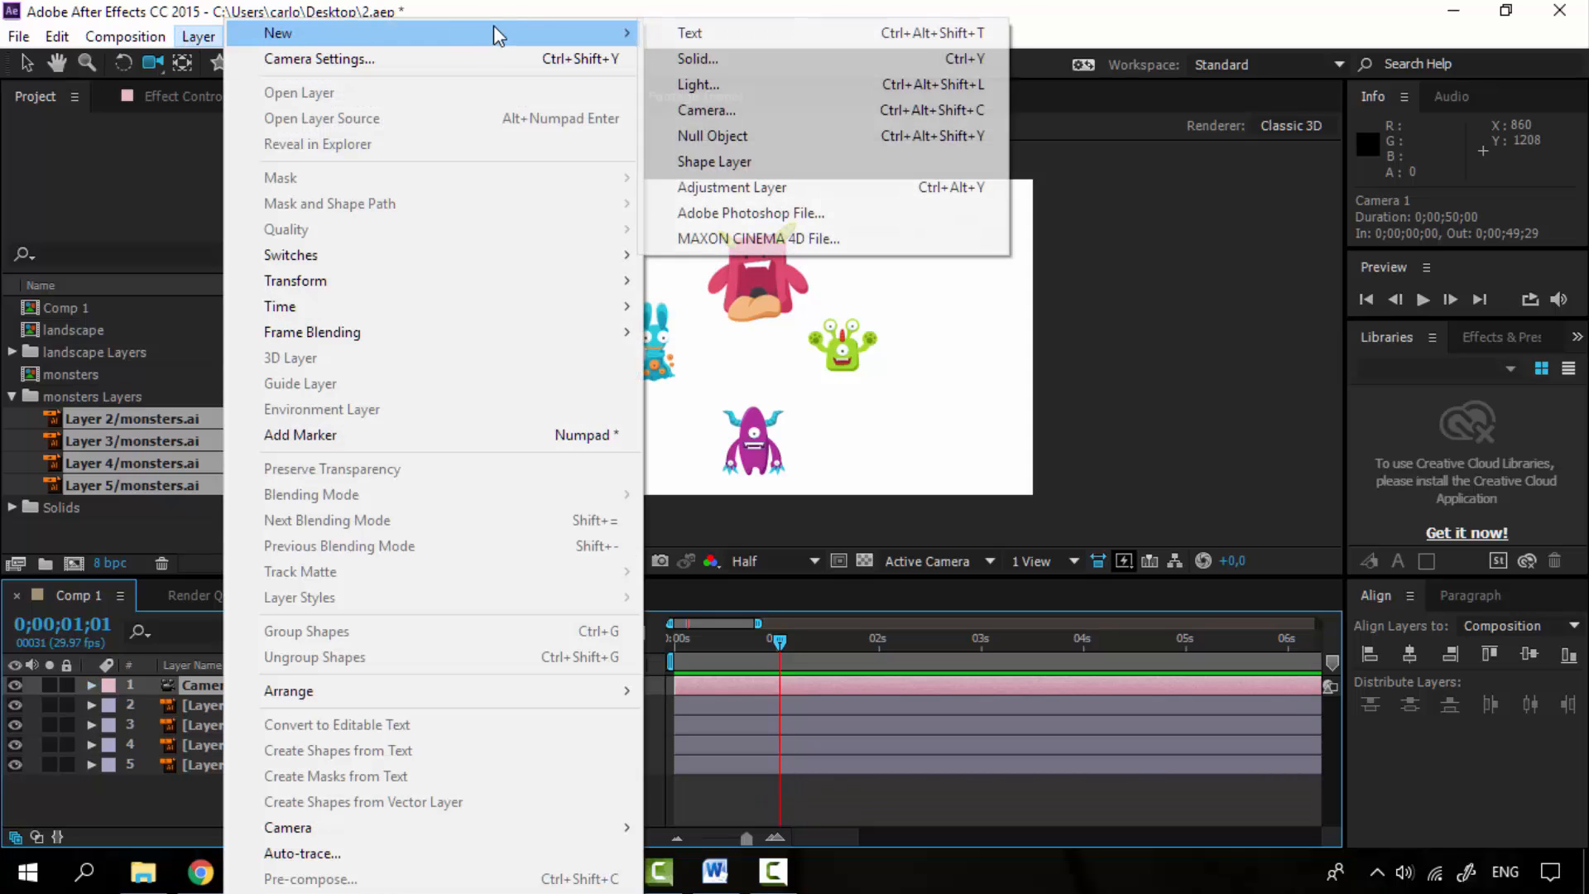
{"action": "left_click", "coordinate": [961, 11]}
Select the camera layer and create an orbit null for it.
{"action": "left_click", "coordinate": [246, 723]}
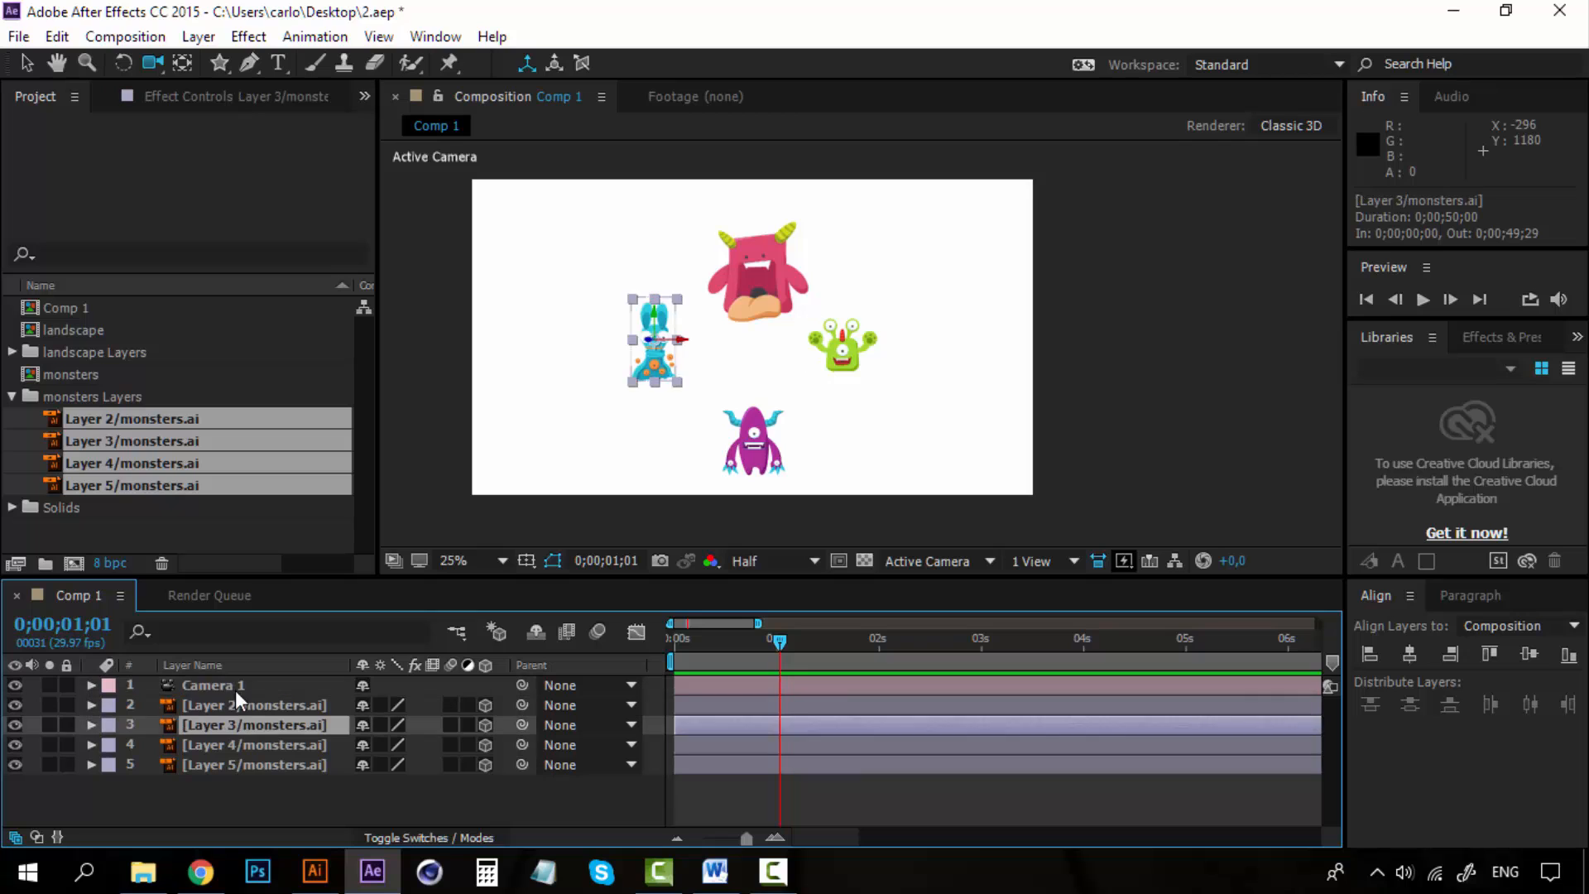
{"action": "left_click", "coordinate": [232, 683]}
{"action": "right_click", "coordinate": [219, 682]}
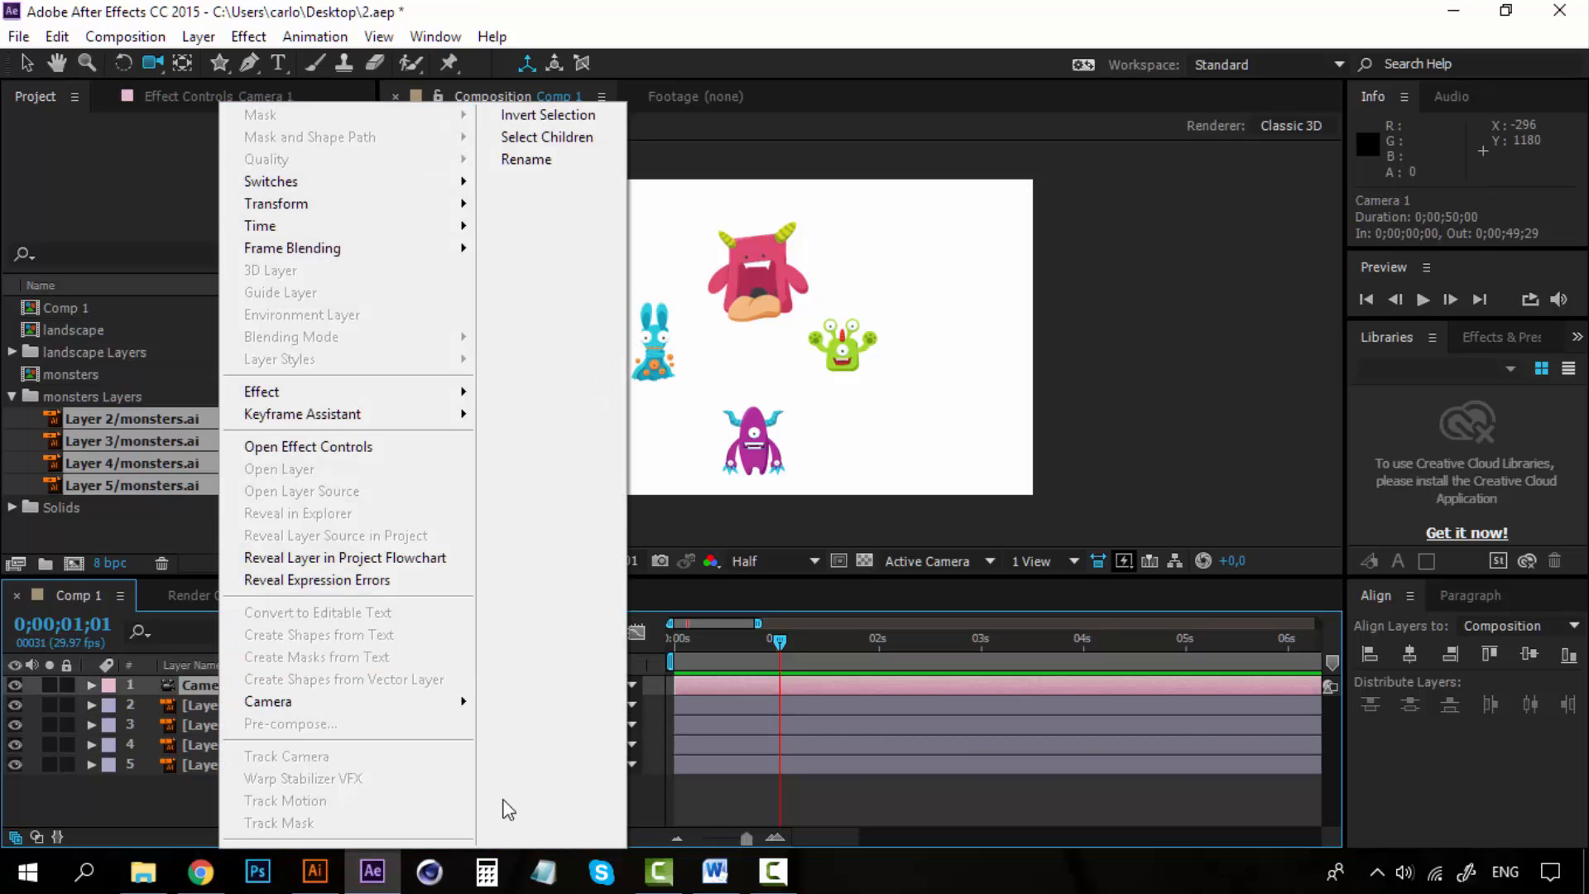
{"action": "mouse_move", "coordinate": [342, 709]}
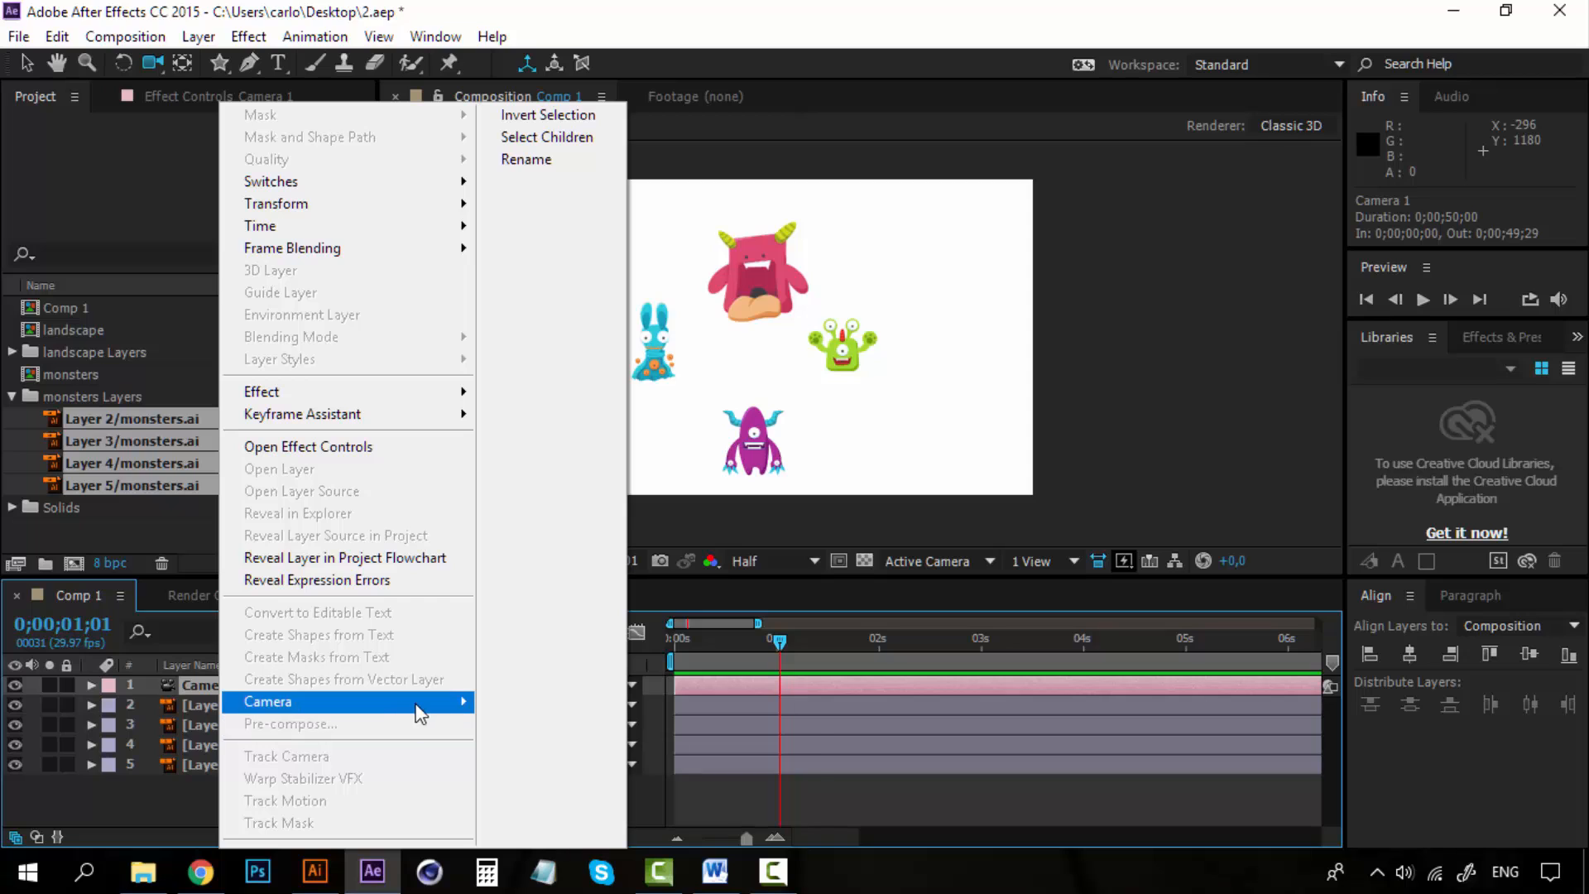
{"action": "mouse_move", "coordinate": [417, 706]}
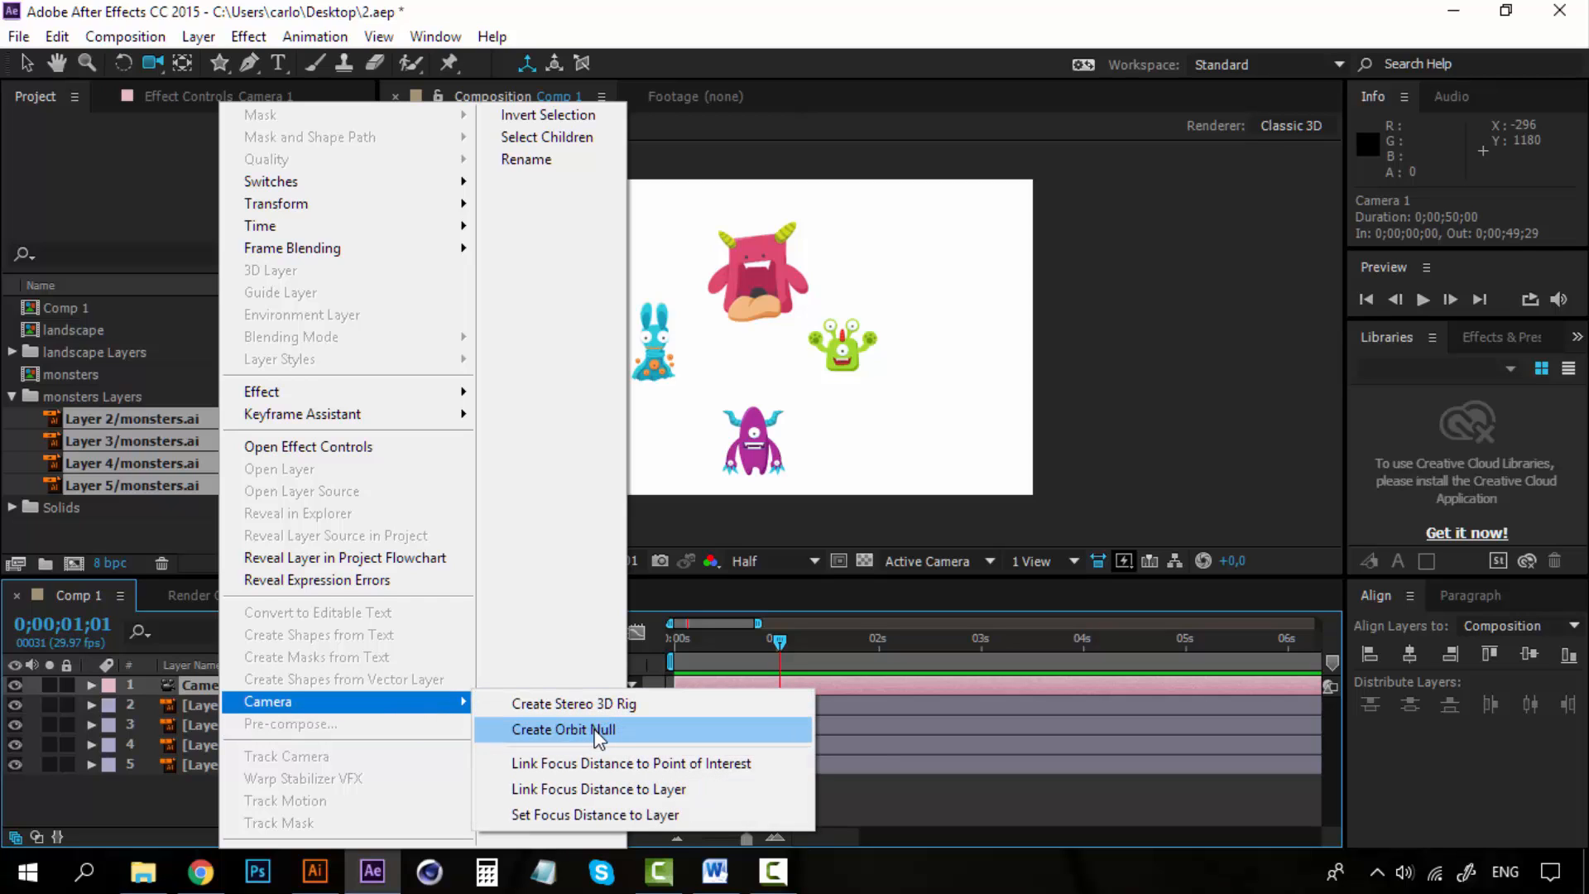
{"action": "left_click", "coordinate": [594, 730]}
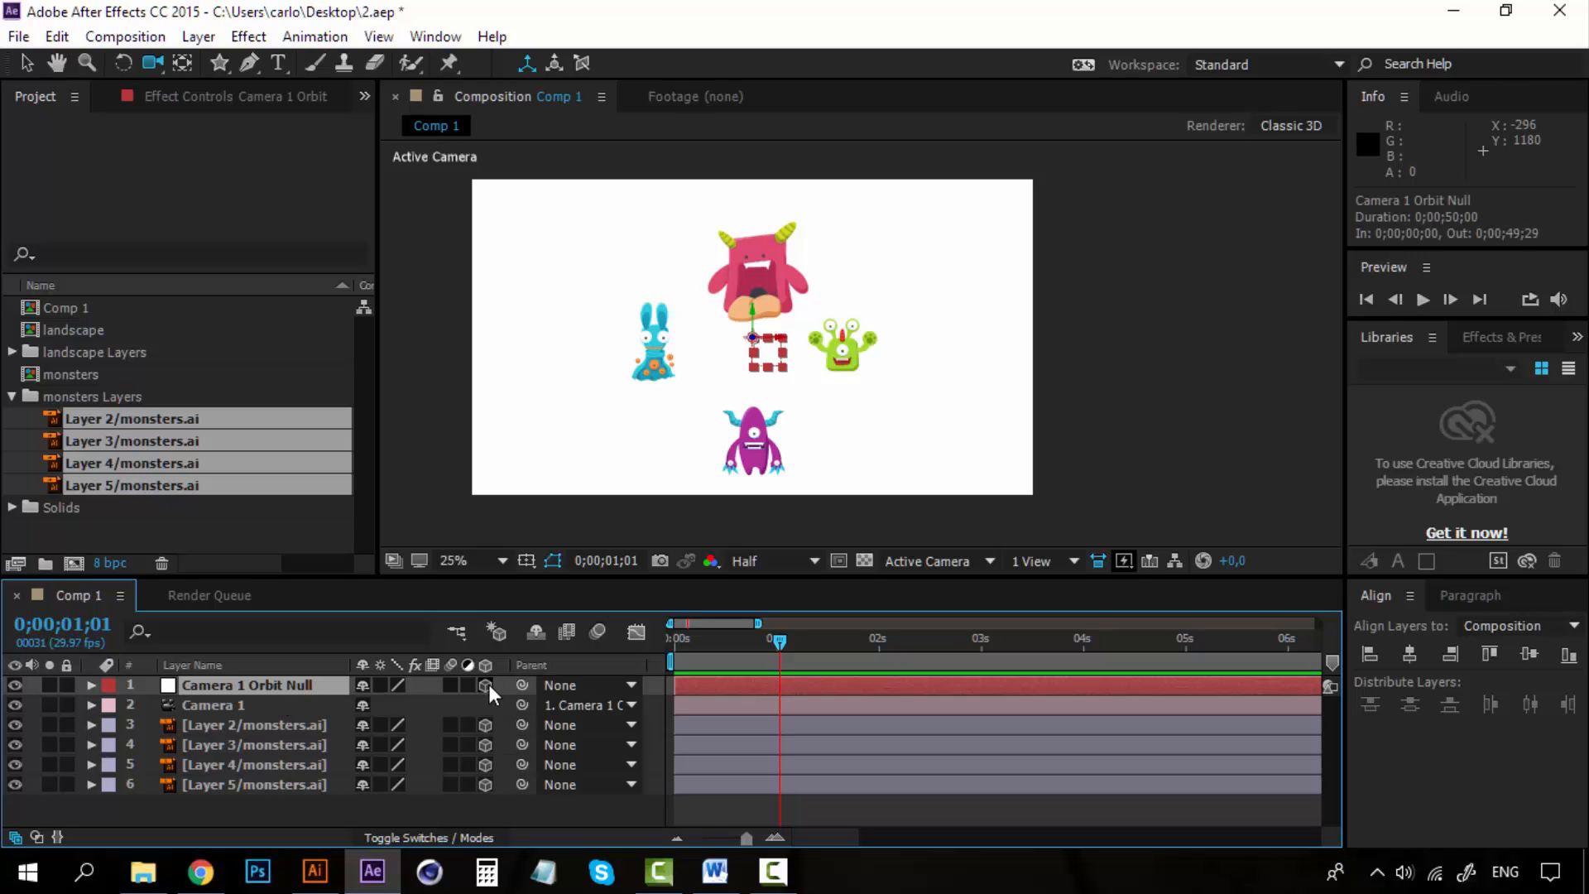
Inspect the camera's parent link and select the orbit null layer.
{"action": "left_click", "coordinate": [280, 703]}
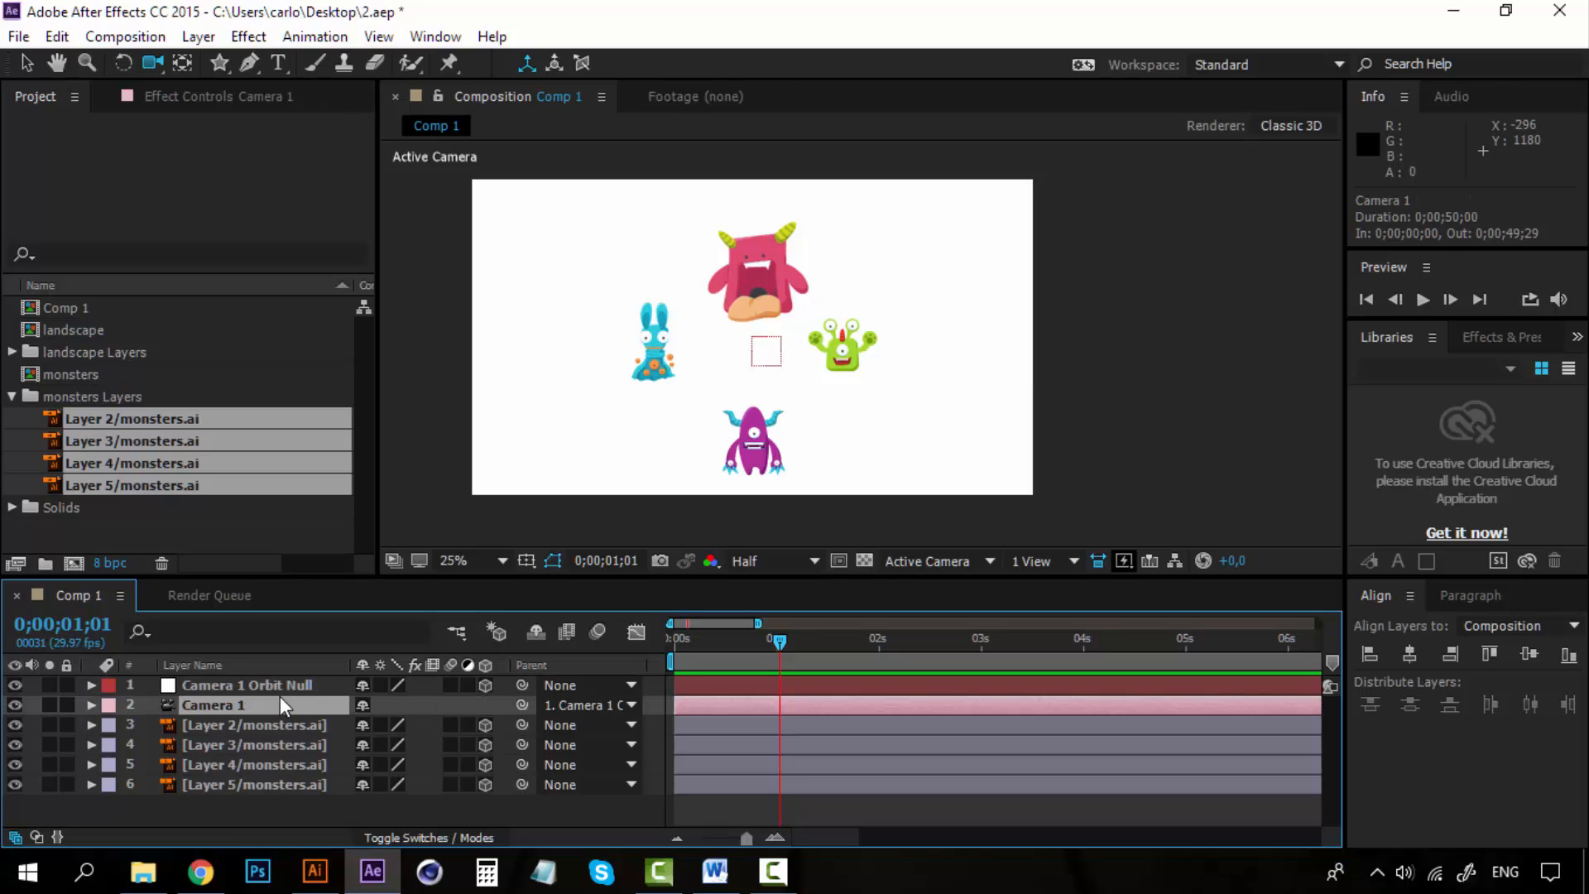
{"action": "left_click", "coordinate": [636, 705]}
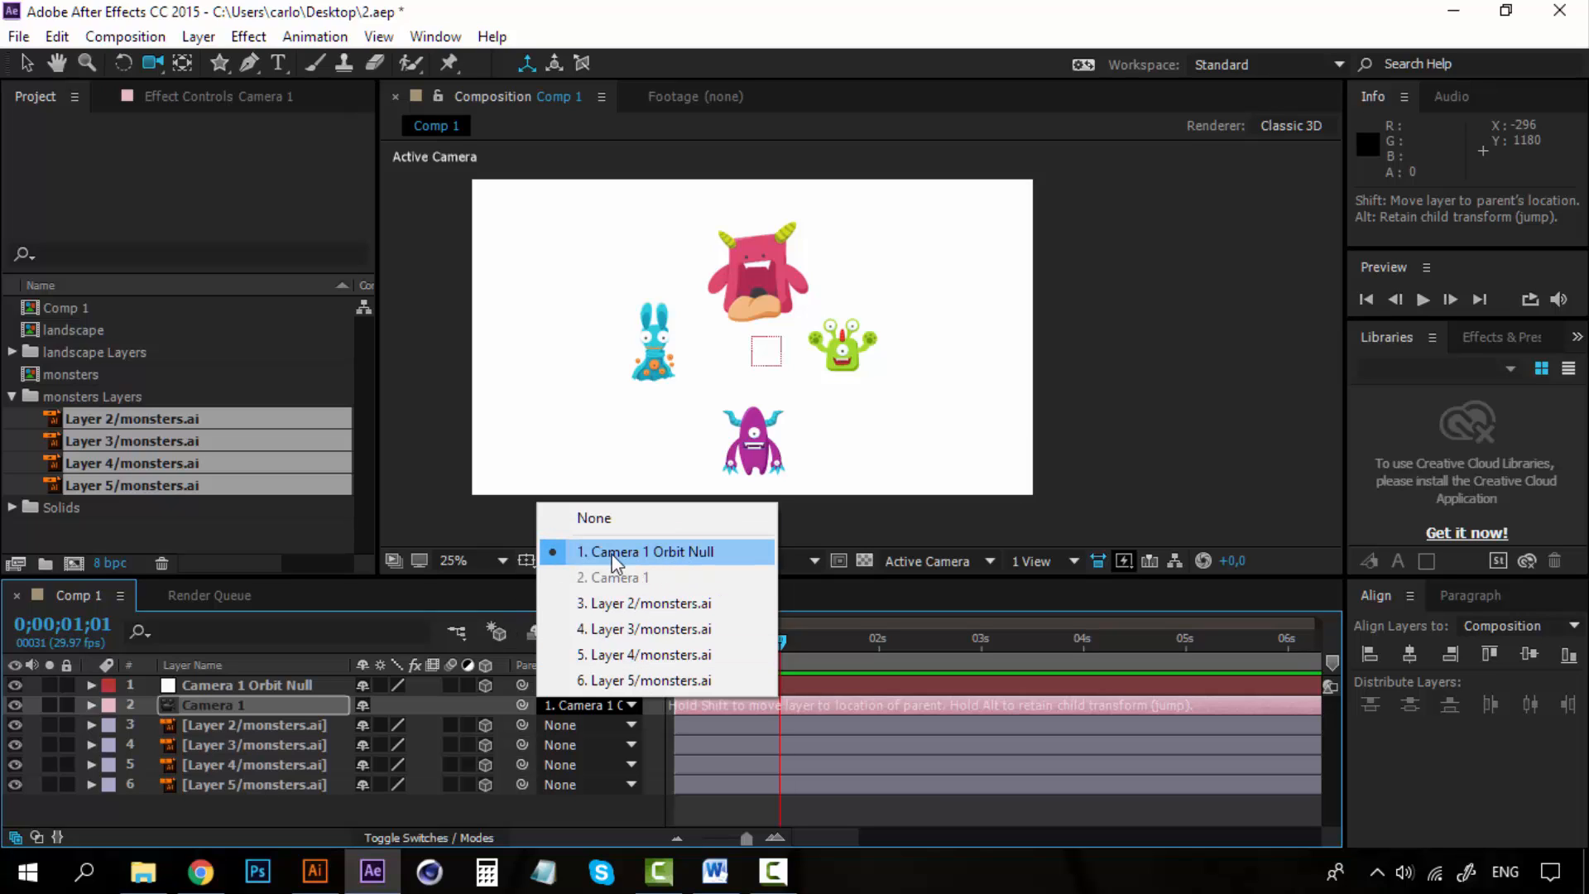
{"action": "left_click", "coordinate": [309, 684]}
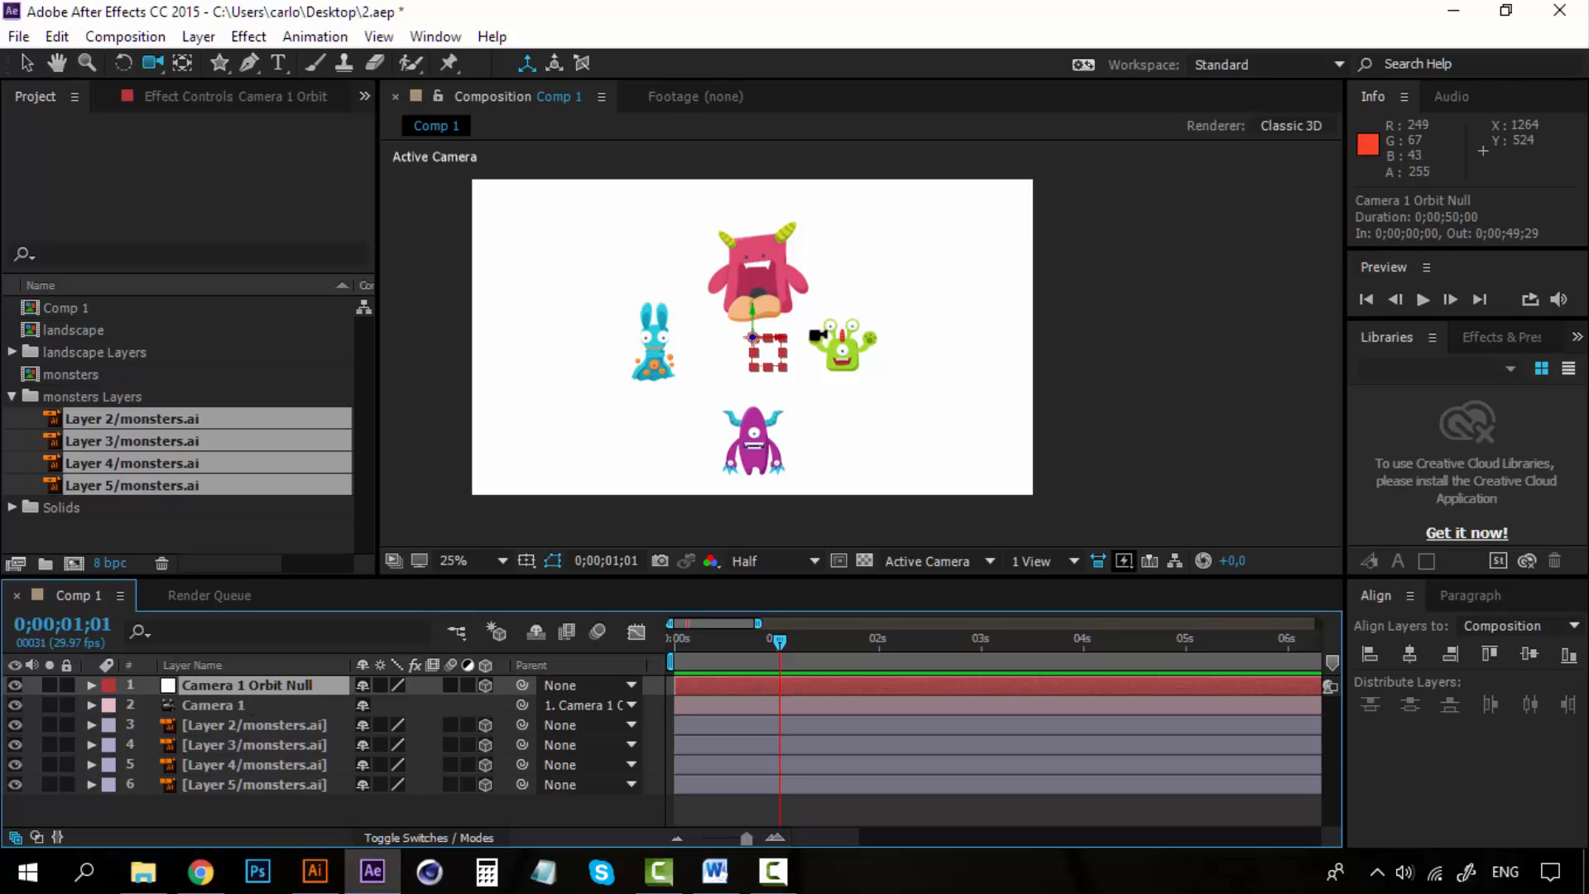
{"action": "scroll", "coordinate": [860, 331], "scroll_direction": "up", "scroll_amount": 2}
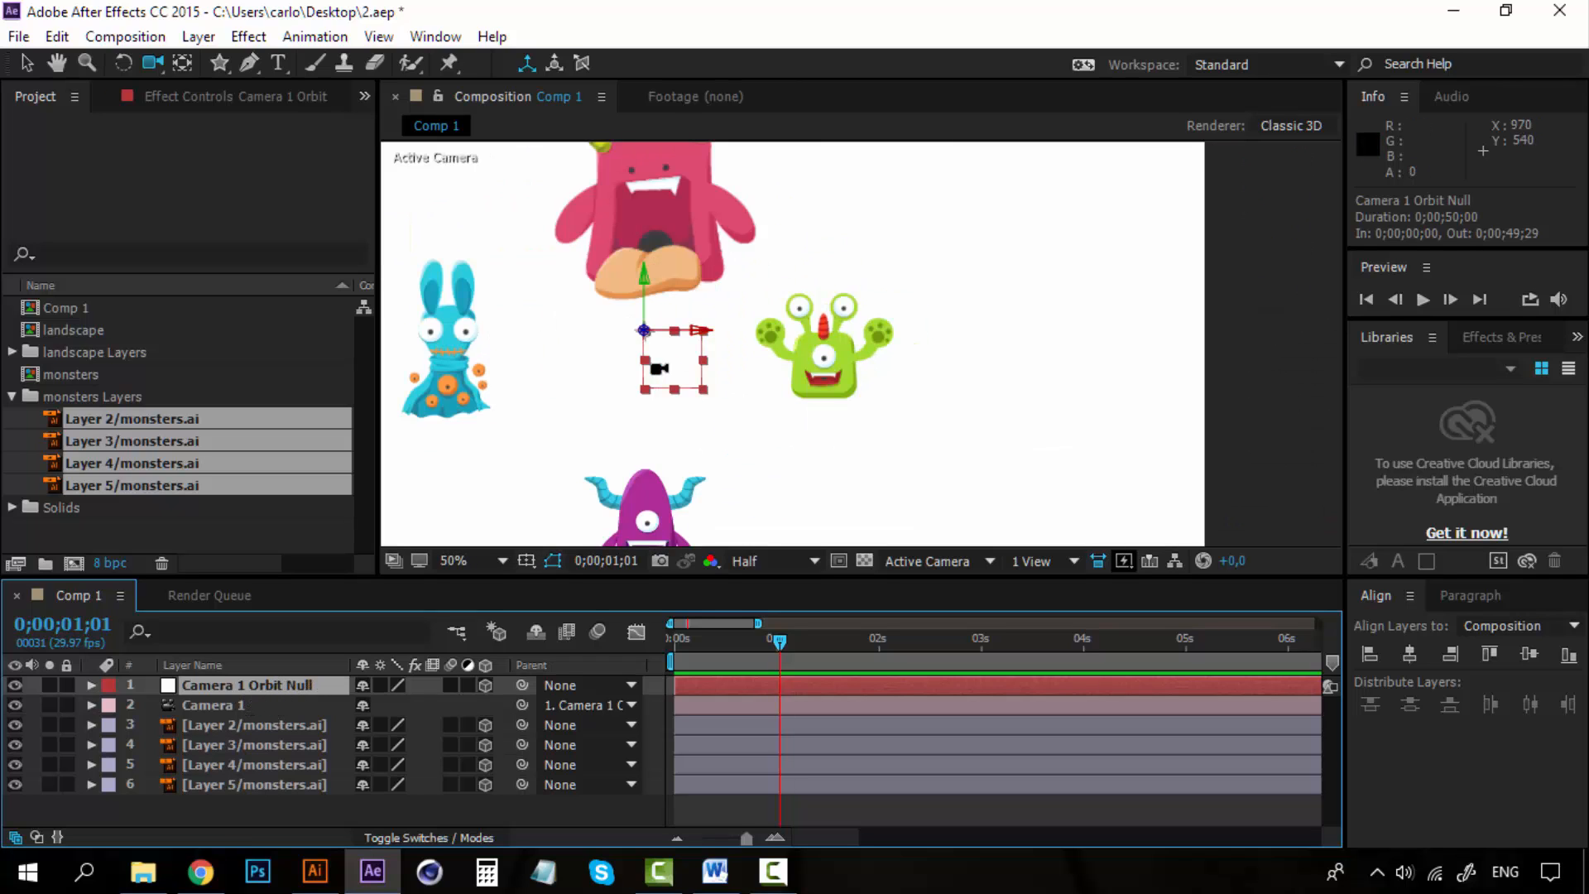
Split the composition viewer into two horizontal views.
{"action": "key", "text": "period"}
{"action": "key", "text": "period"}
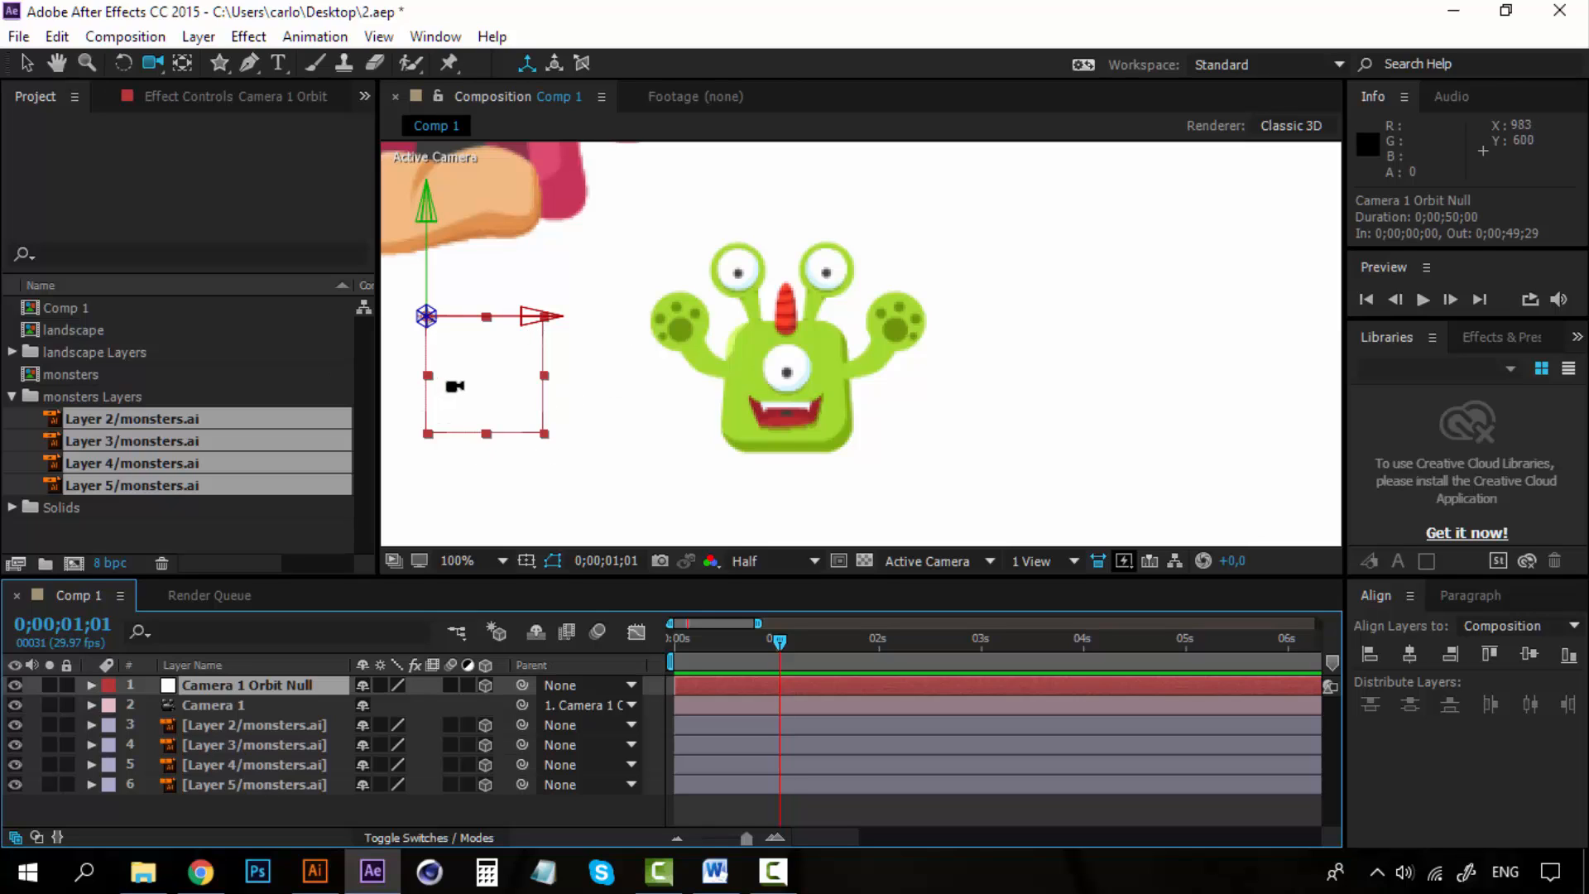
{"action": "key", "text": "comma"}
{"action": "key", "text": "comma"}
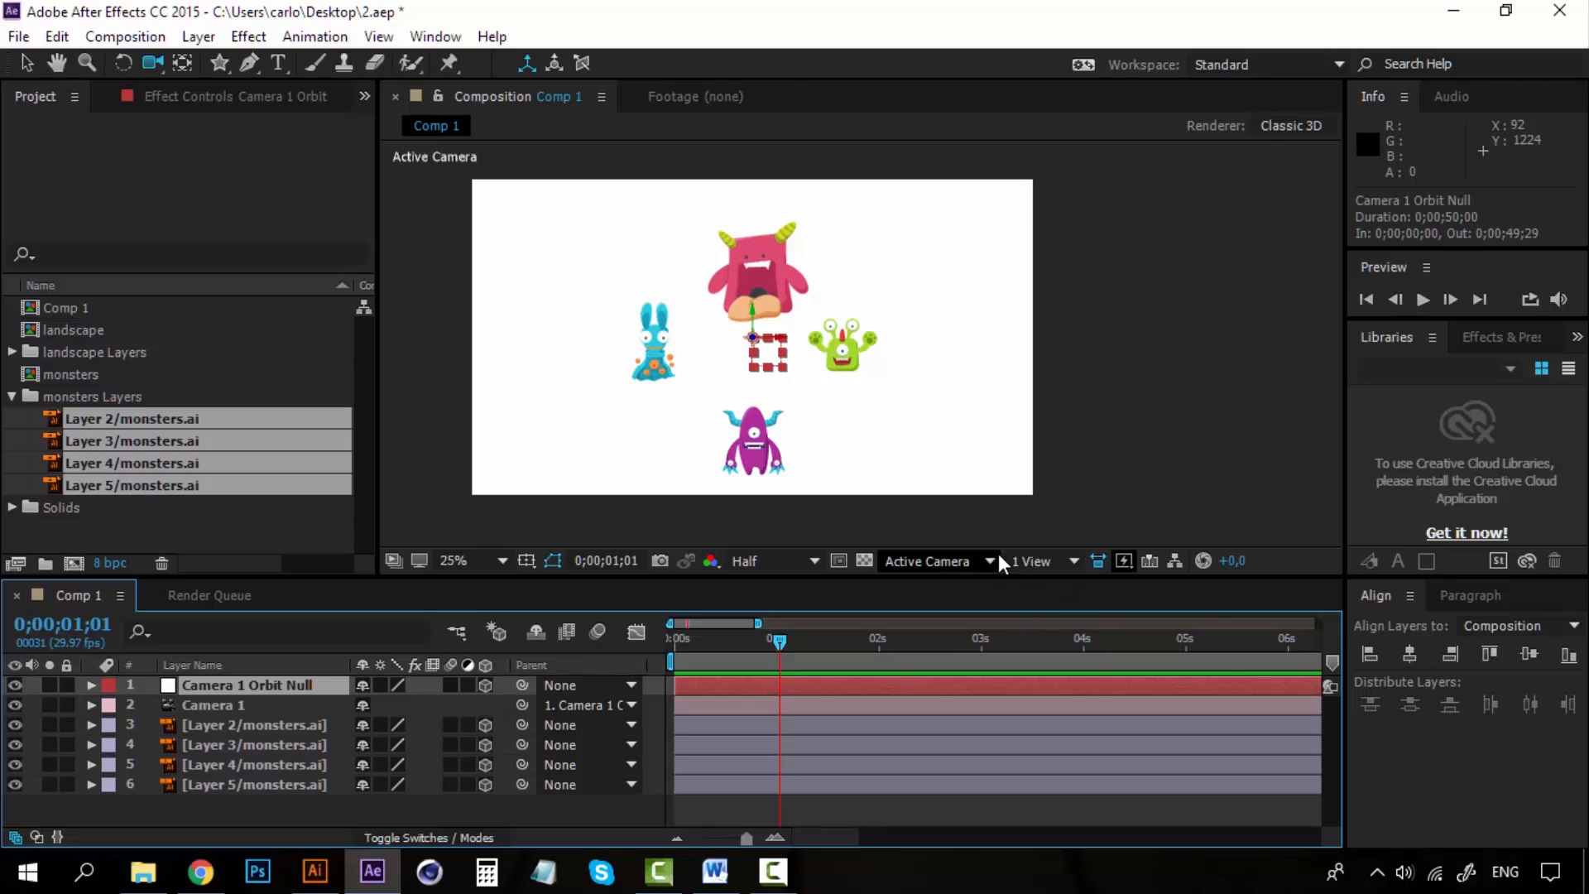
{"action": "left_click", "coordinate": [1053, 555]}
{"action": "left_click", "coordinate": [1071, 613]}
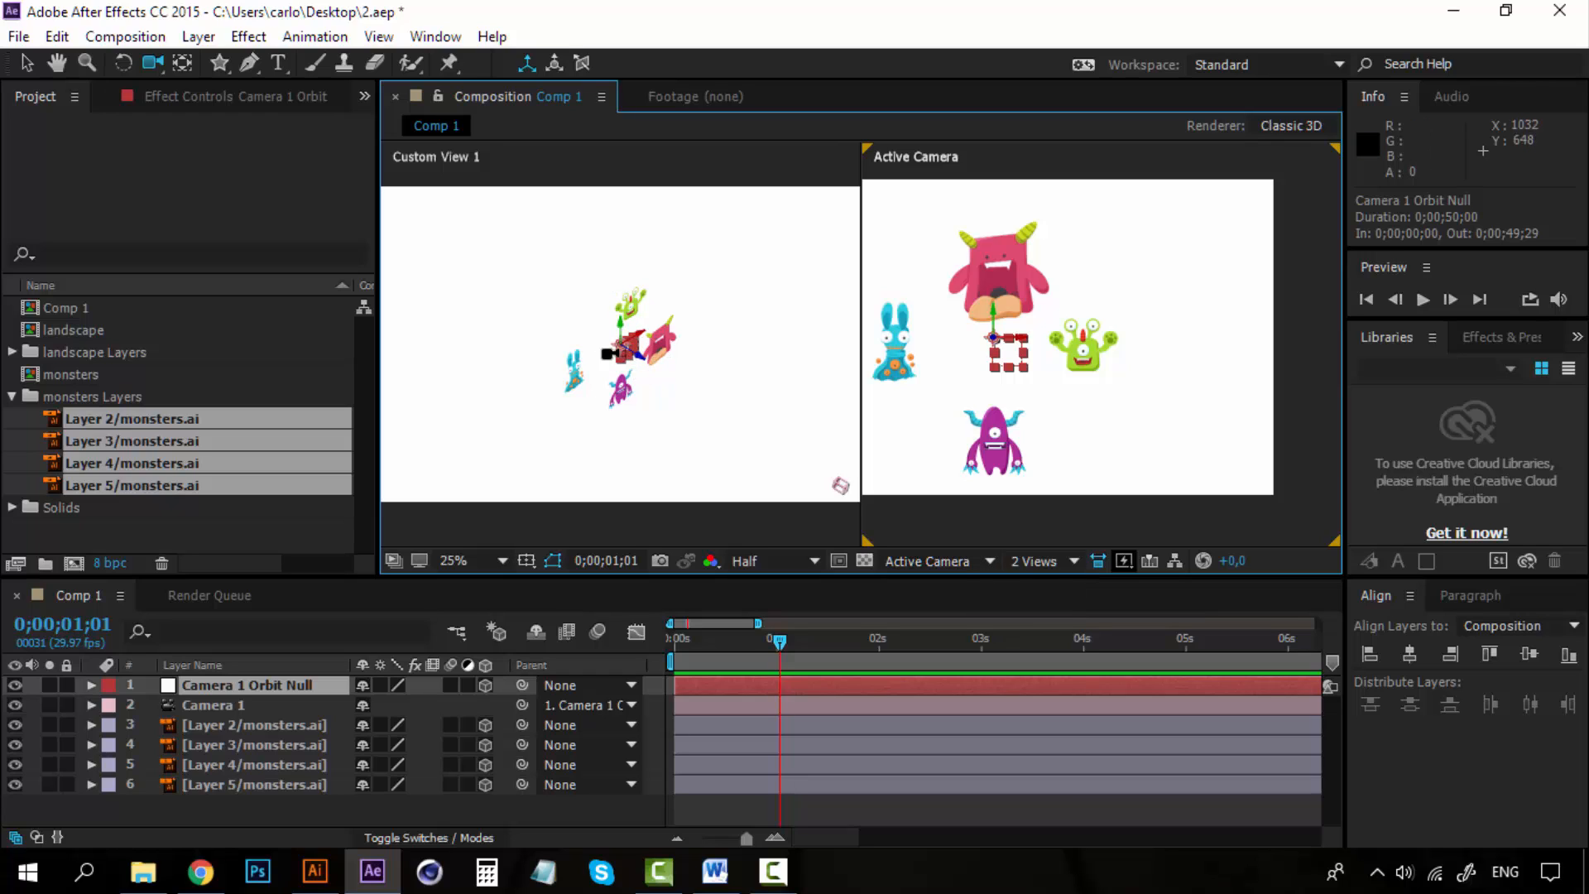
Try moving the camera orbit null in the custom view, then undo both moves.
{"action": "left_click", "coordinate": [26, 63]}
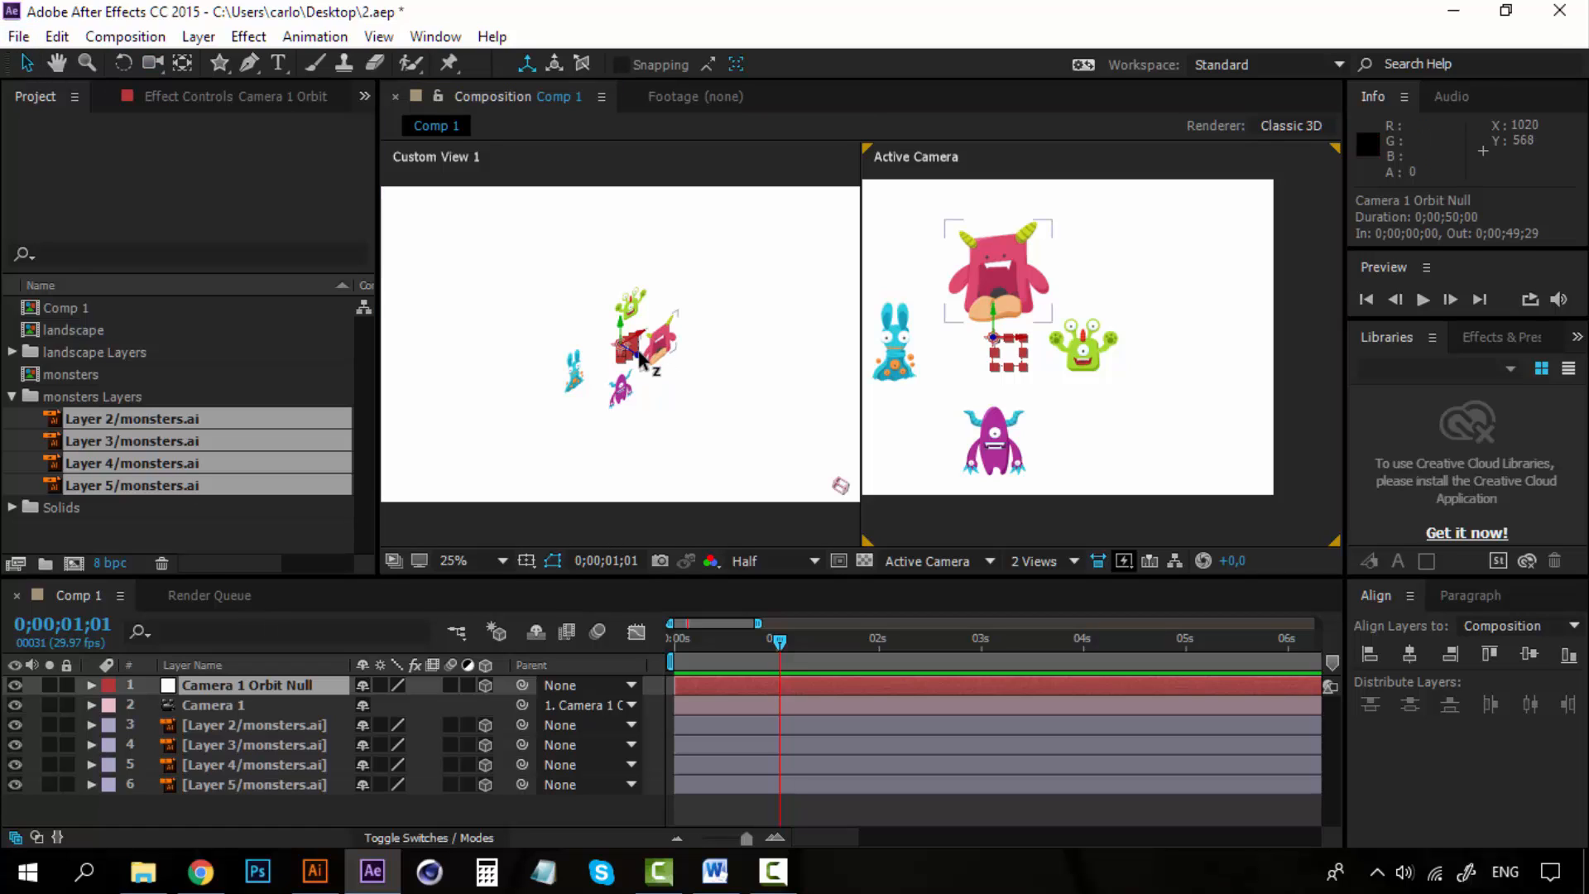
{"action": "left_click_drag", "start_coordinate": [643, 362], "coordinate": [596, 327]}
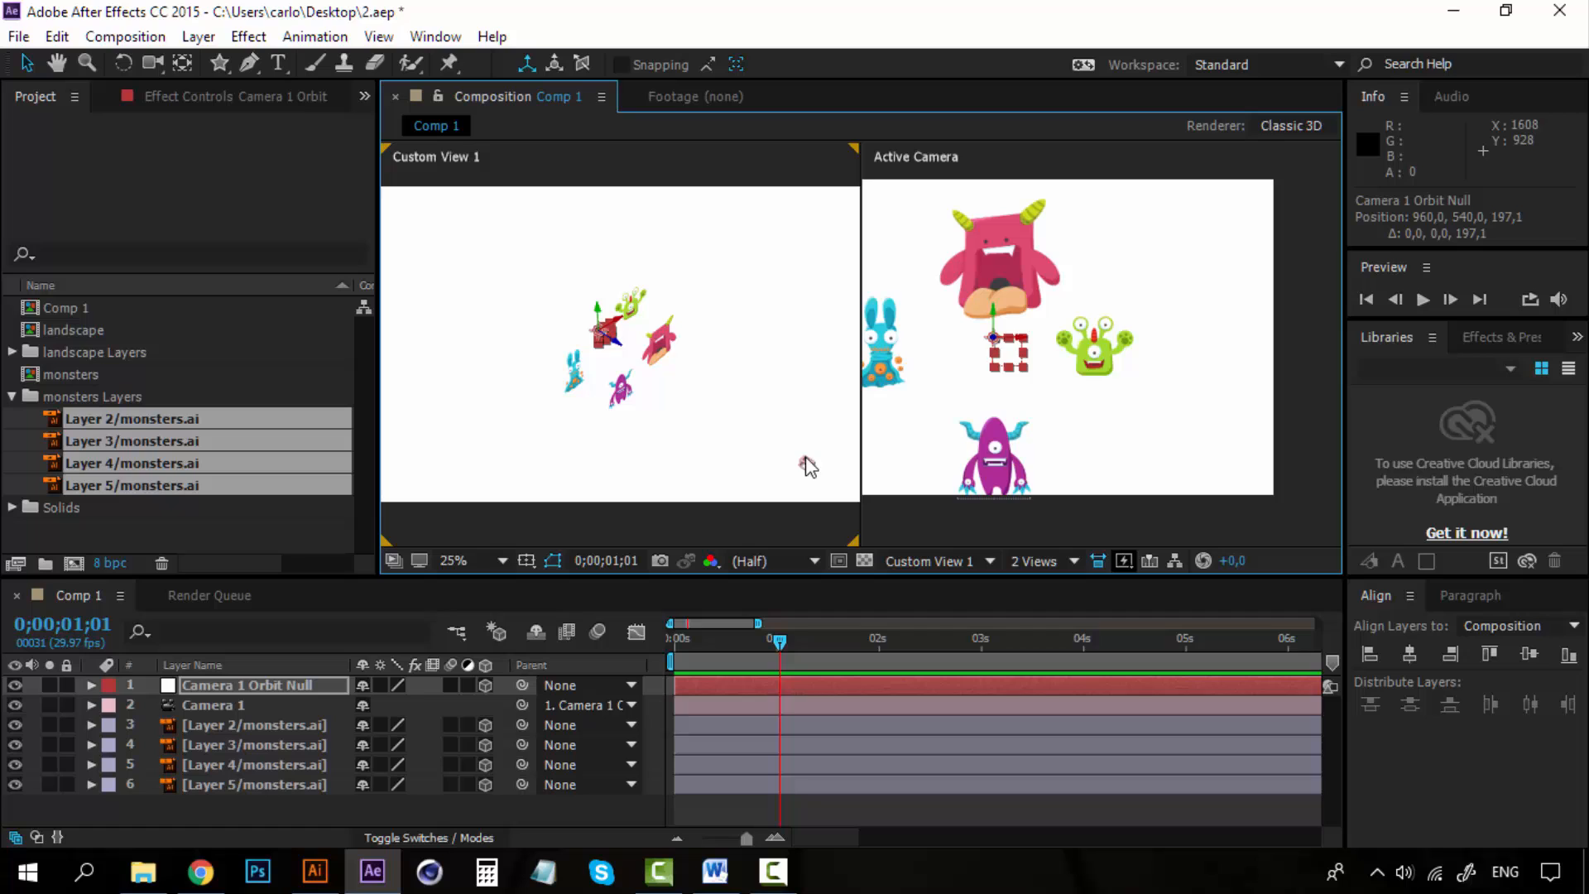
{"action": "left_click_drag", "start_coordinate": [594, 329], "coordinate": [644, 377]}
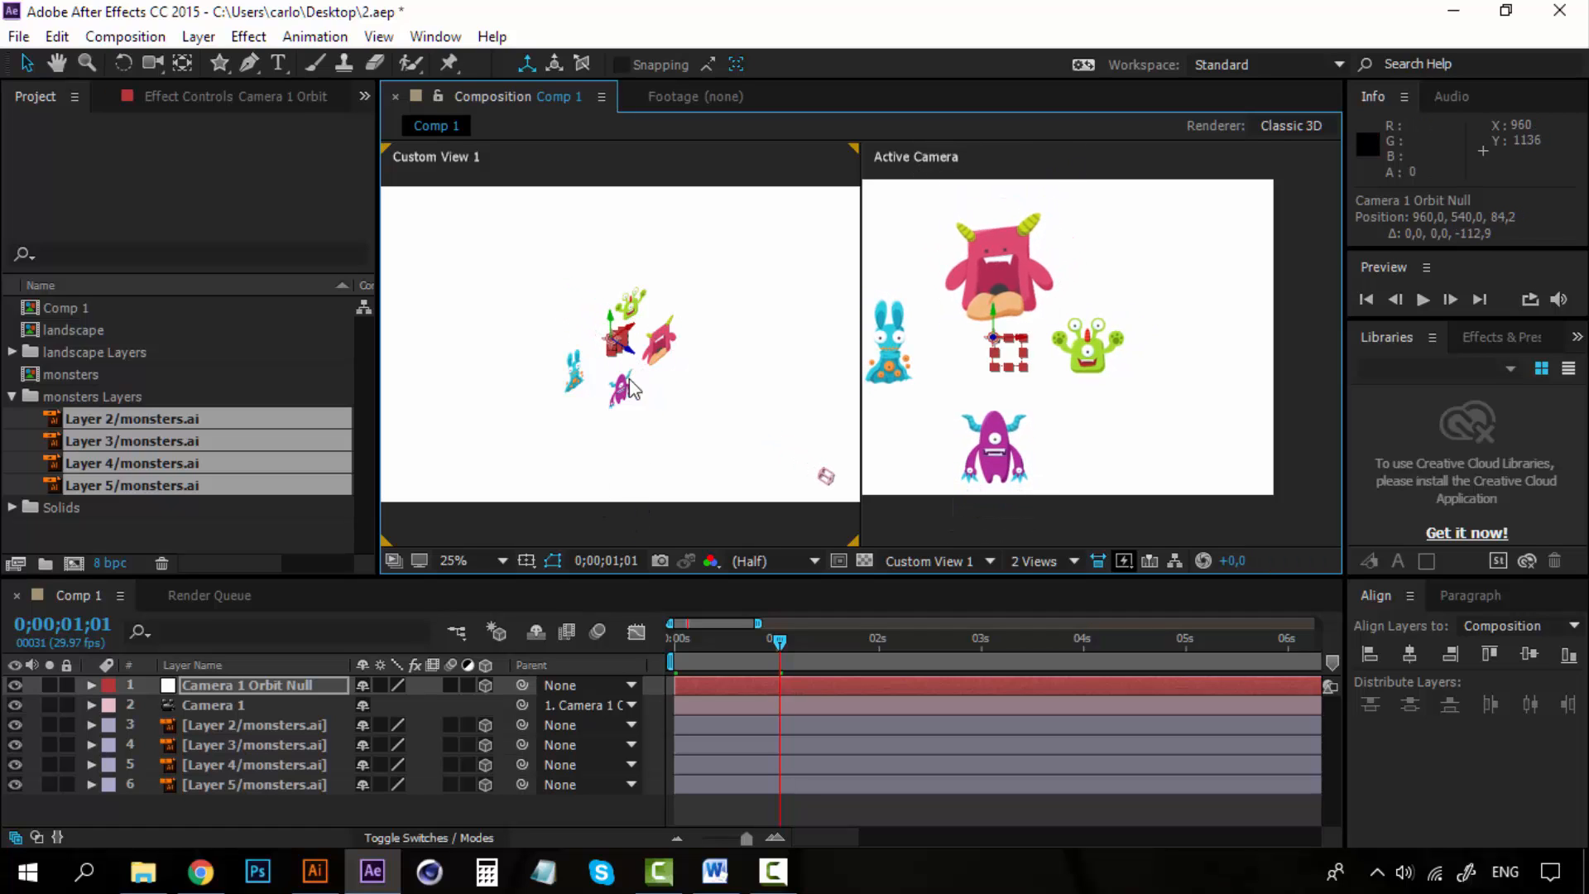
{"action": "key", "text": "ctrl+z"}
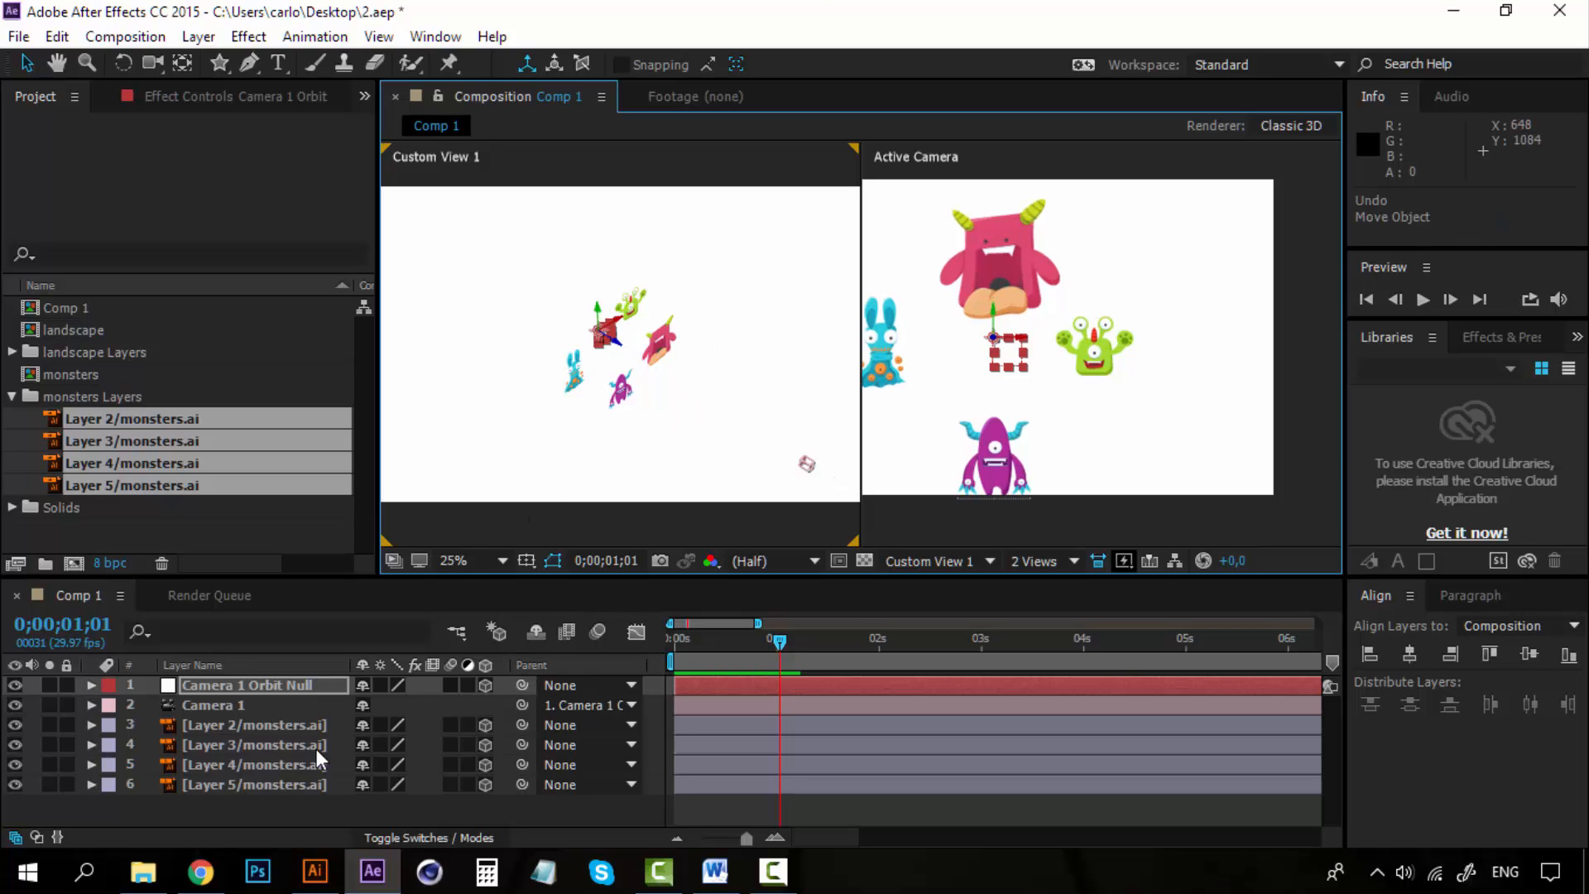
{"action": "key", "text": "ctrl+z"}
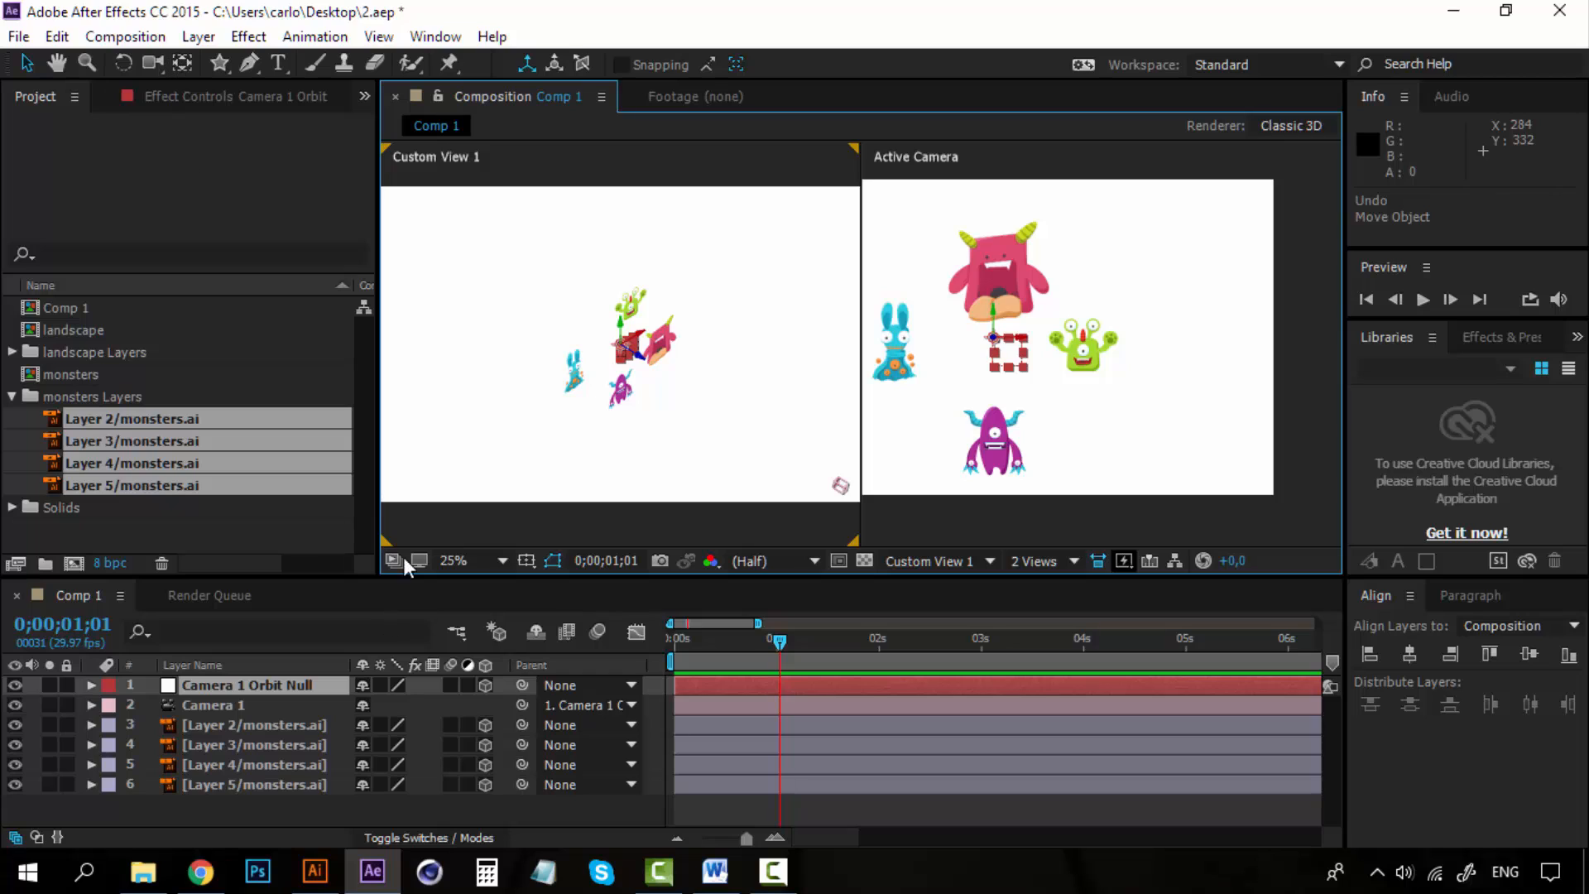
Reveal the orbit null's rotation properties, scrub its X Rotation to 116° and undo, then try again and undo.
{"action": "left_click", "coordinate": [197, 685]}
{"action": "key", "text": "r"}
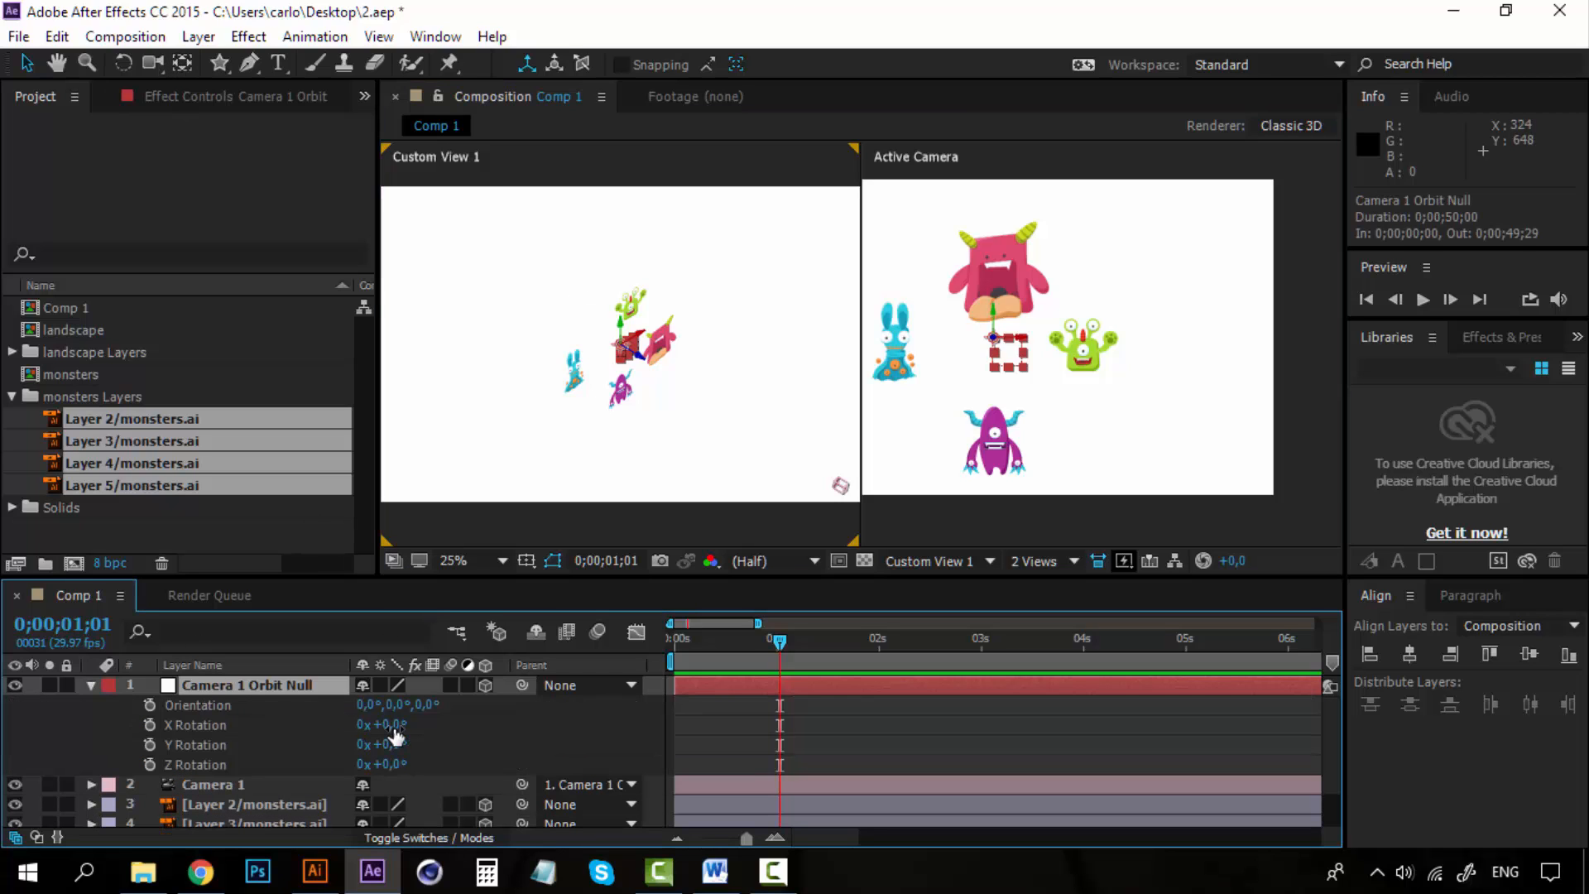
{"action": "left_click_drag", "start_coordinate": [396, 734], "coordinate": [503, 715]}
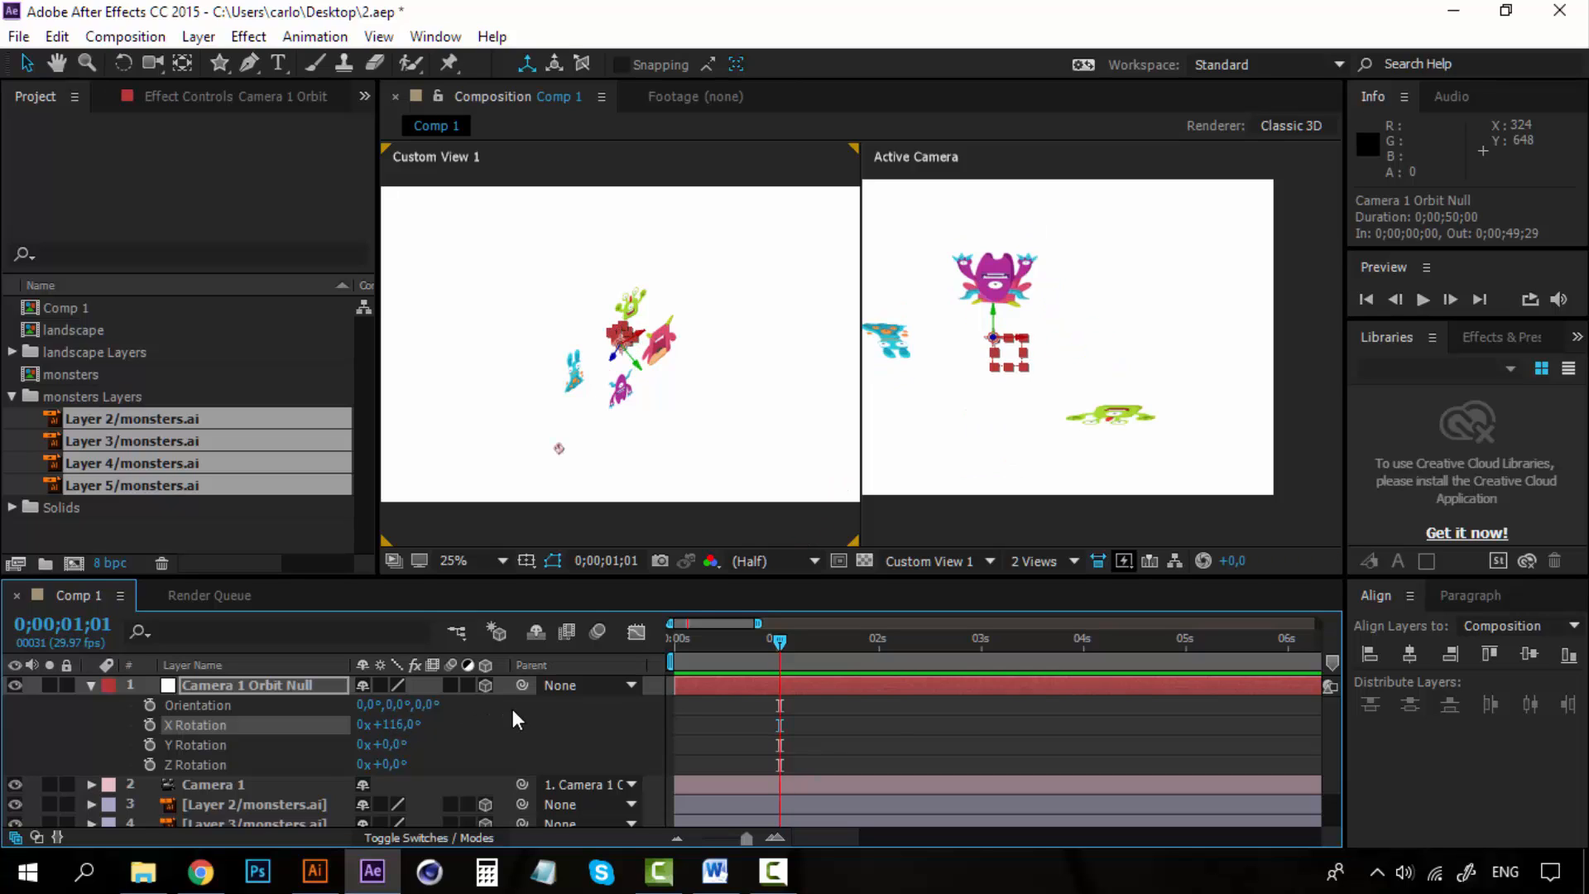
{"action": "key", "text": "ctrl+z"}
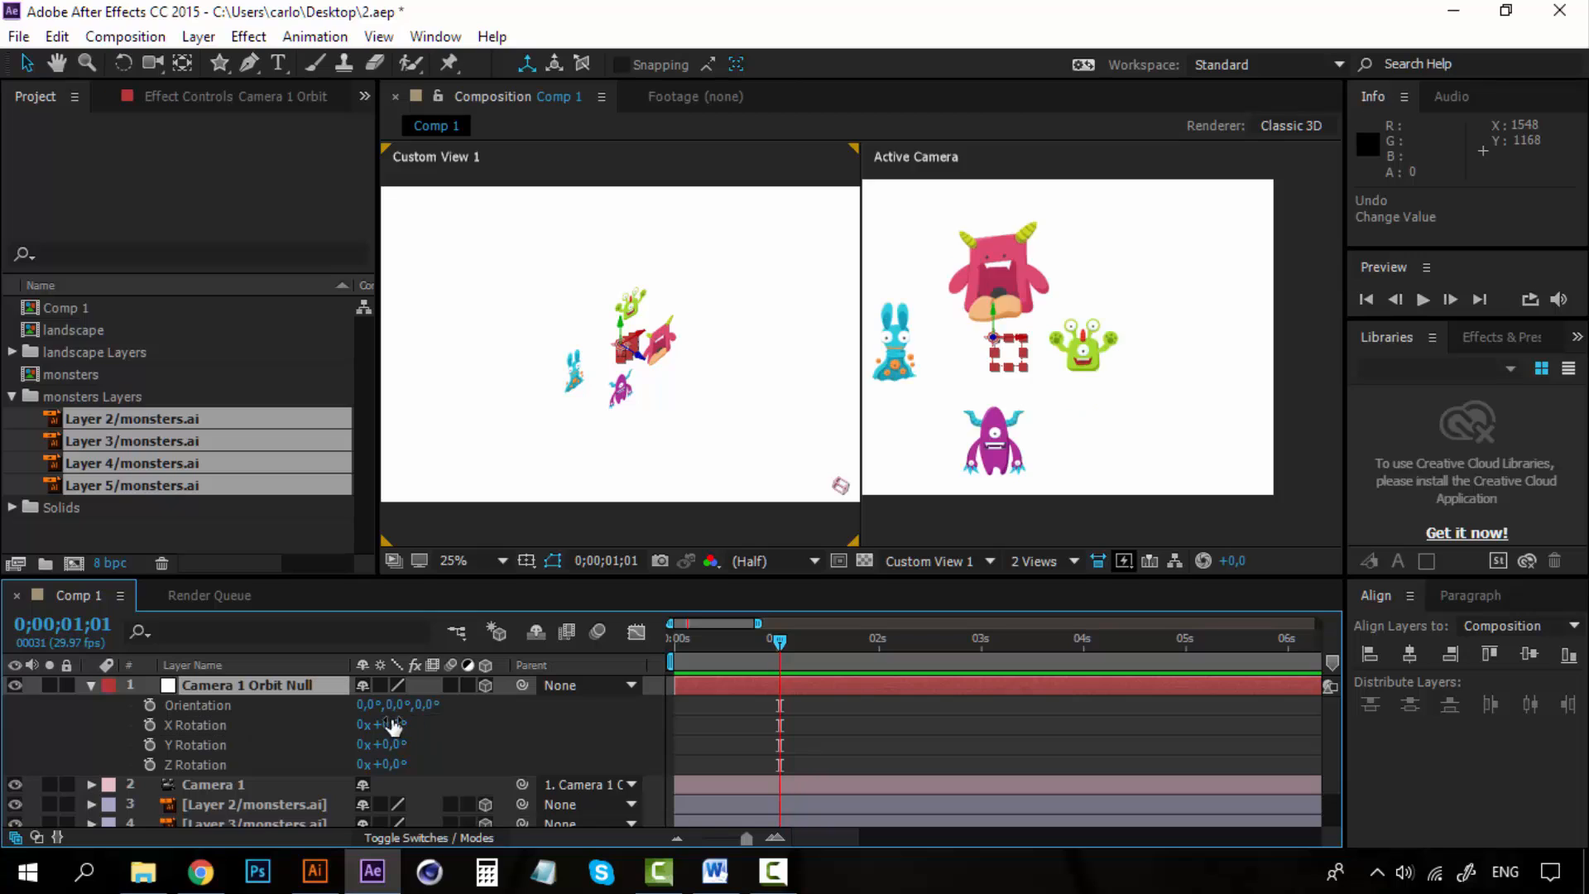
{"action": "left_click_drag", "start_coordinate": [396, 725], "coordinate": [548, 740]}
{"action": "key", "text": "ctrl+z"}
{"action": "key", "text": "ctrl+z"}
{"action": "left_click", "coordinate": [268, 685]}
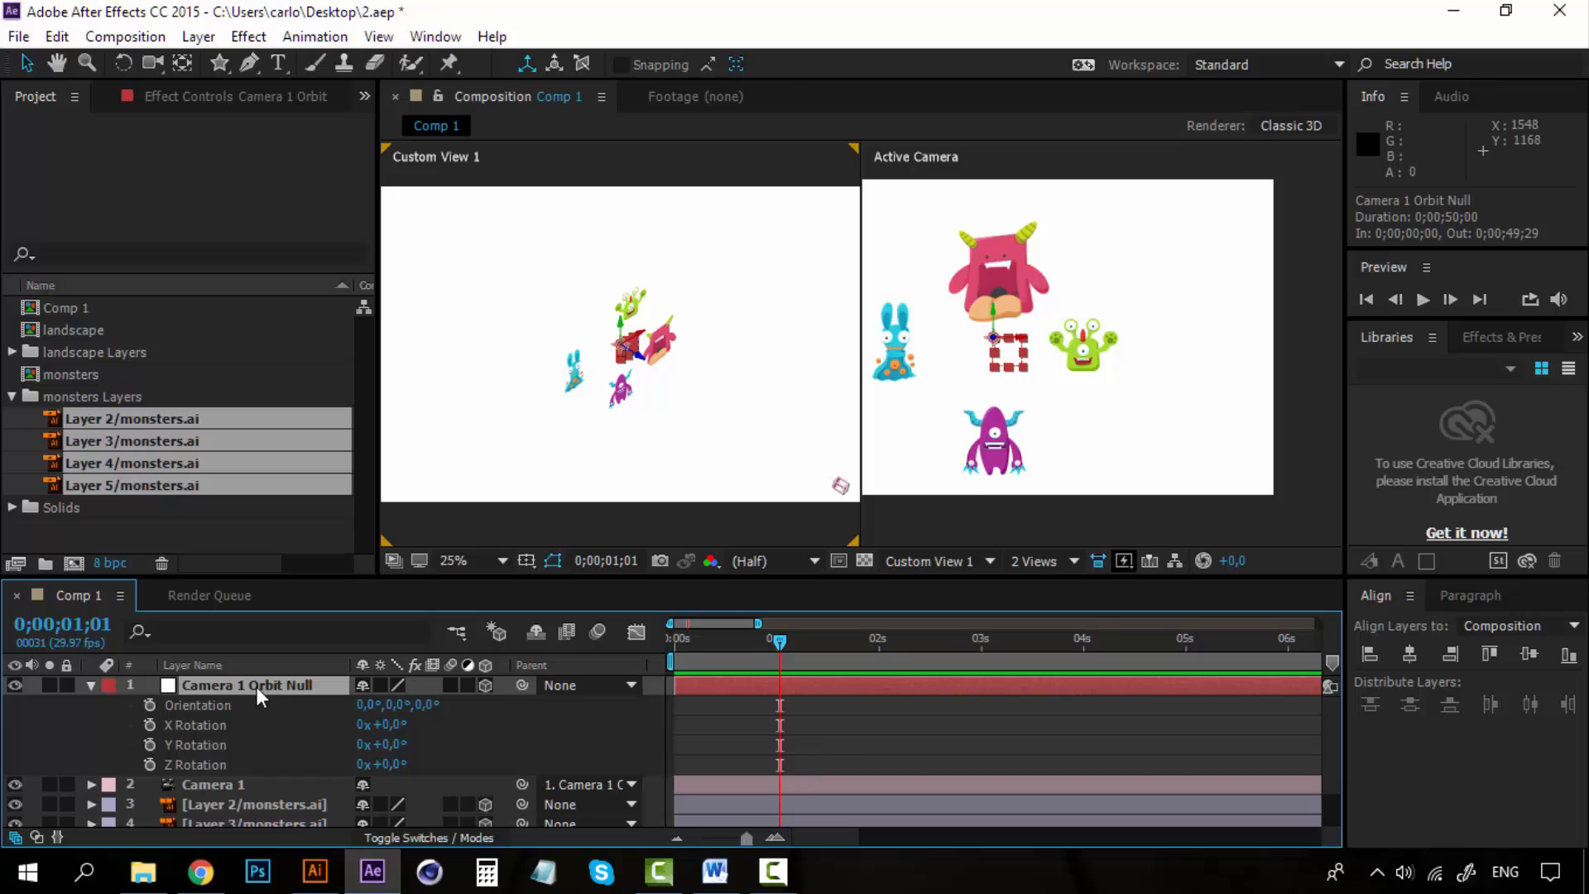
Collapse the orbit null layer and return the viewer to a single view.
{"action": "left_click", "coordinate": [92, 685]}
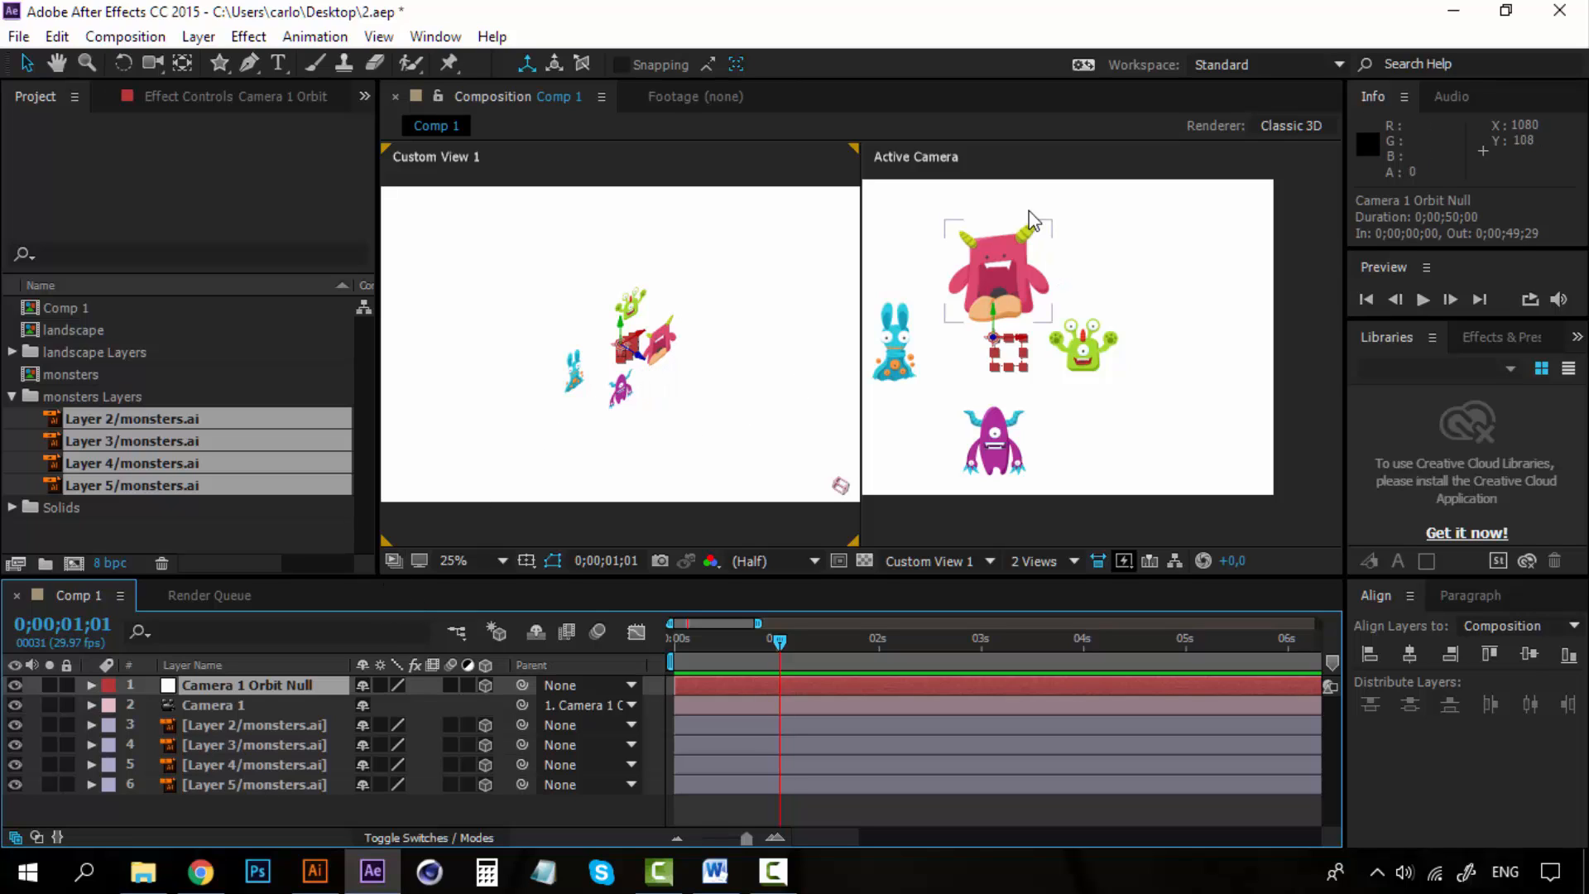
{"action": "left_click", "coordinate": [1034, 561]}
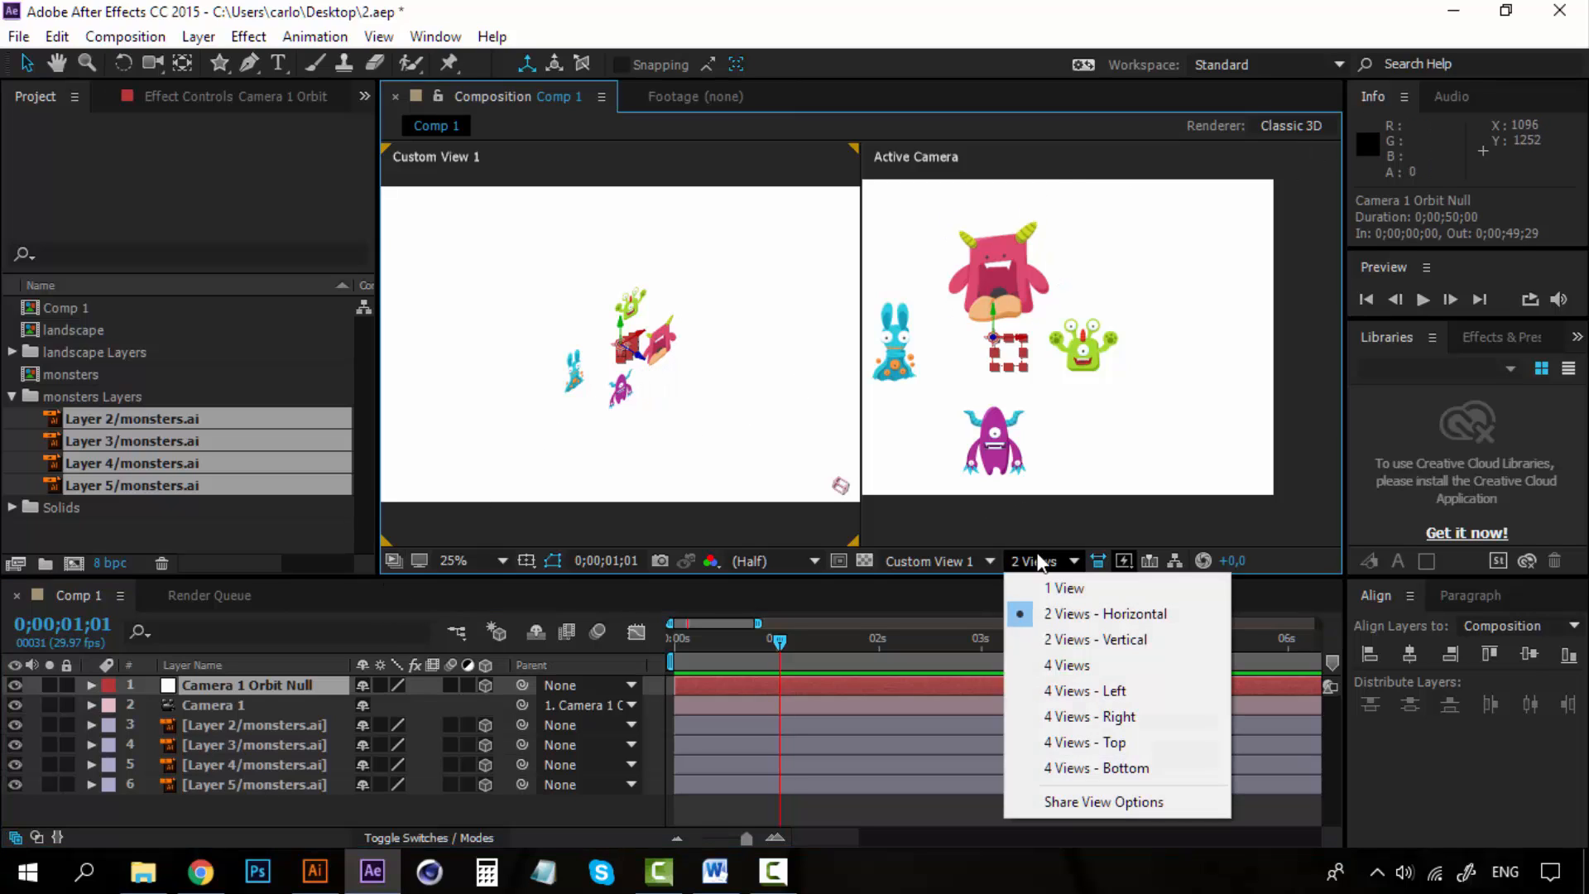
{"action": "left_click", "coordinate": [1046, 582]}
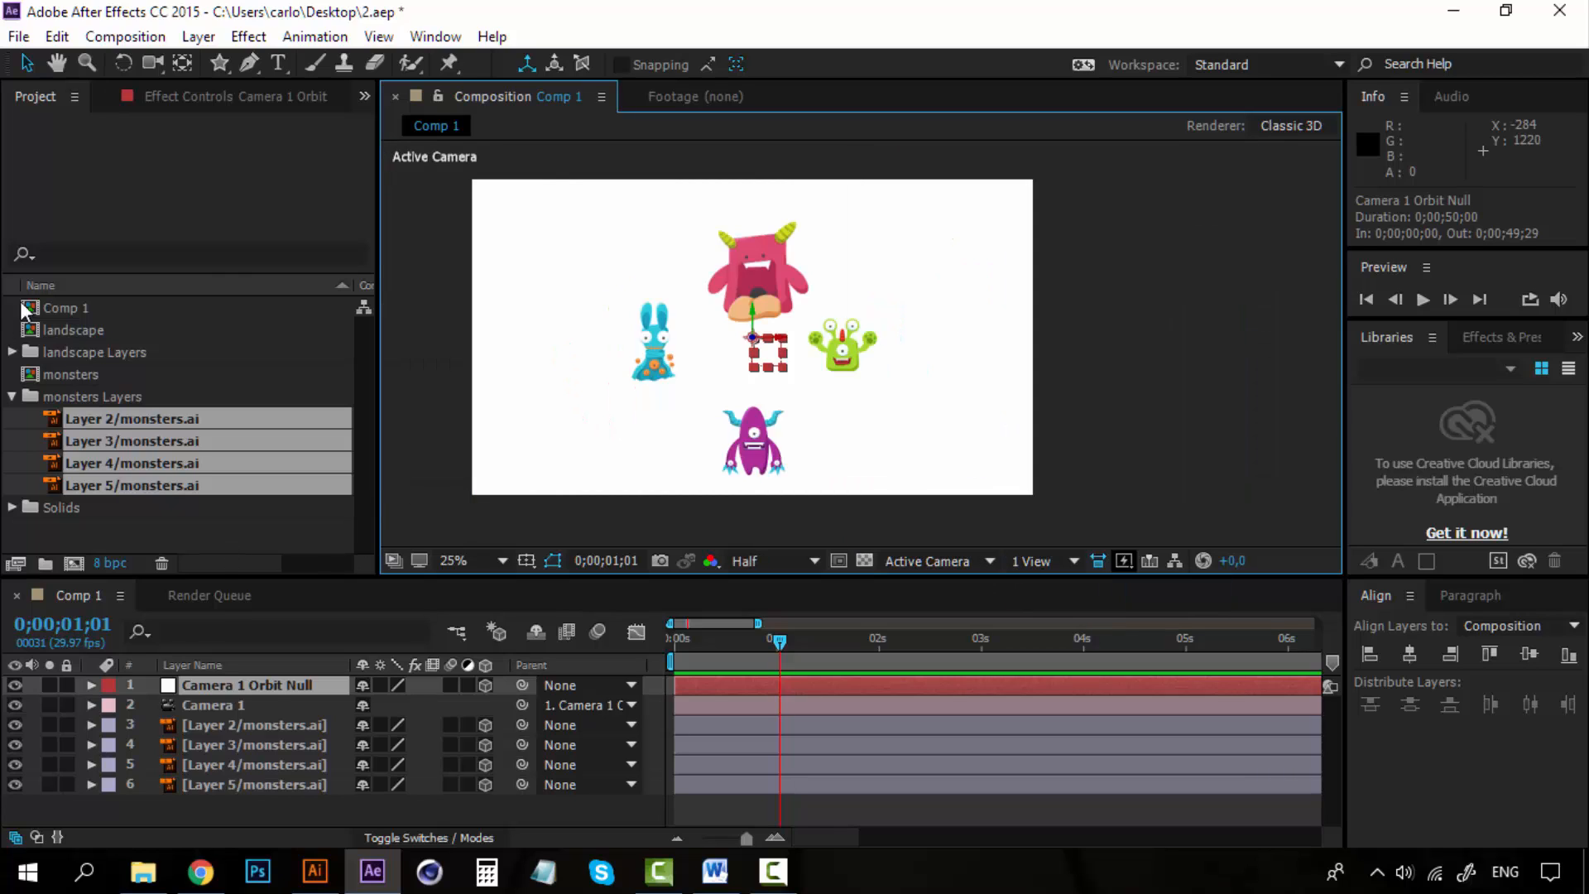
Reveal the orbit null's Position and set a Position keyframe at frame 0.
{"action": "left_click", "coordinate": [270, 692]}
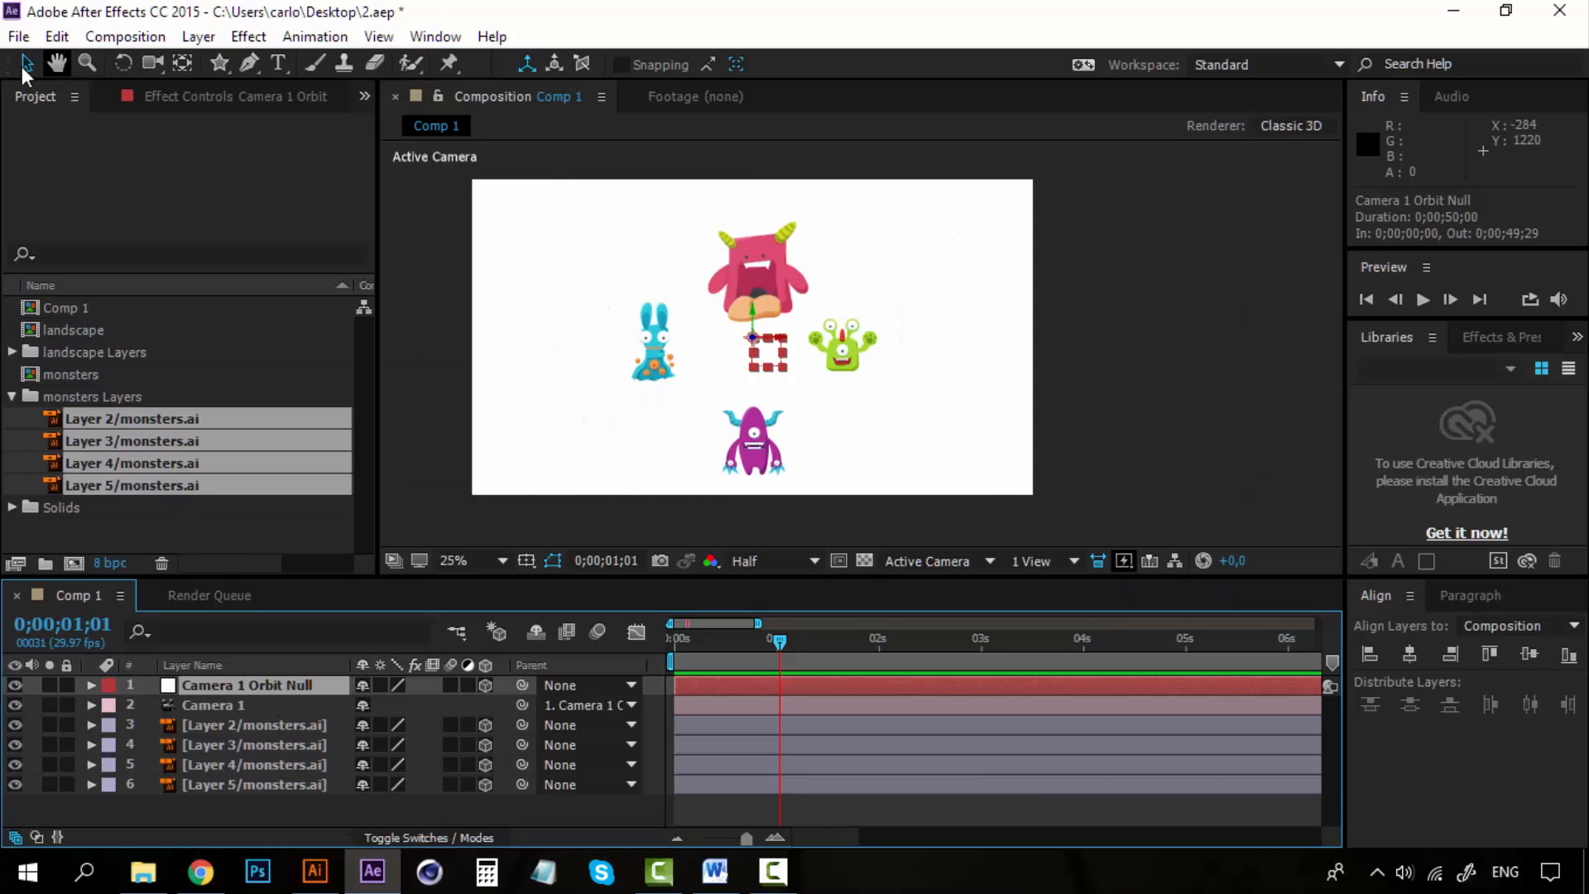
{"action": "key", "text": "p"}
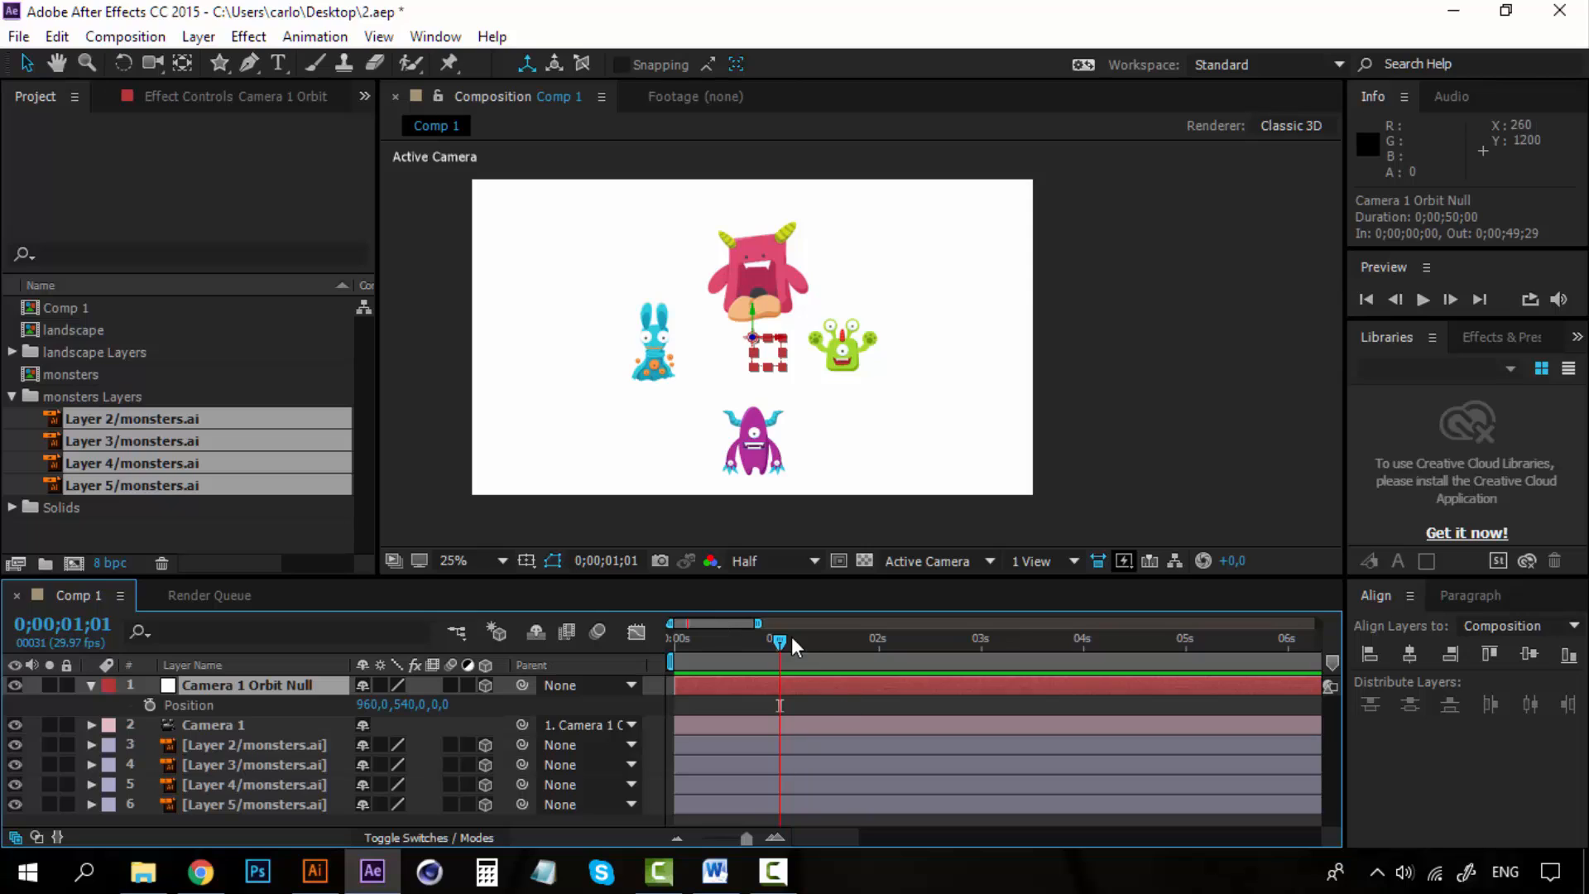
{"action": "left_click_drag", "start_coordinate": [780, 637], "coordinate": [643, 634]}
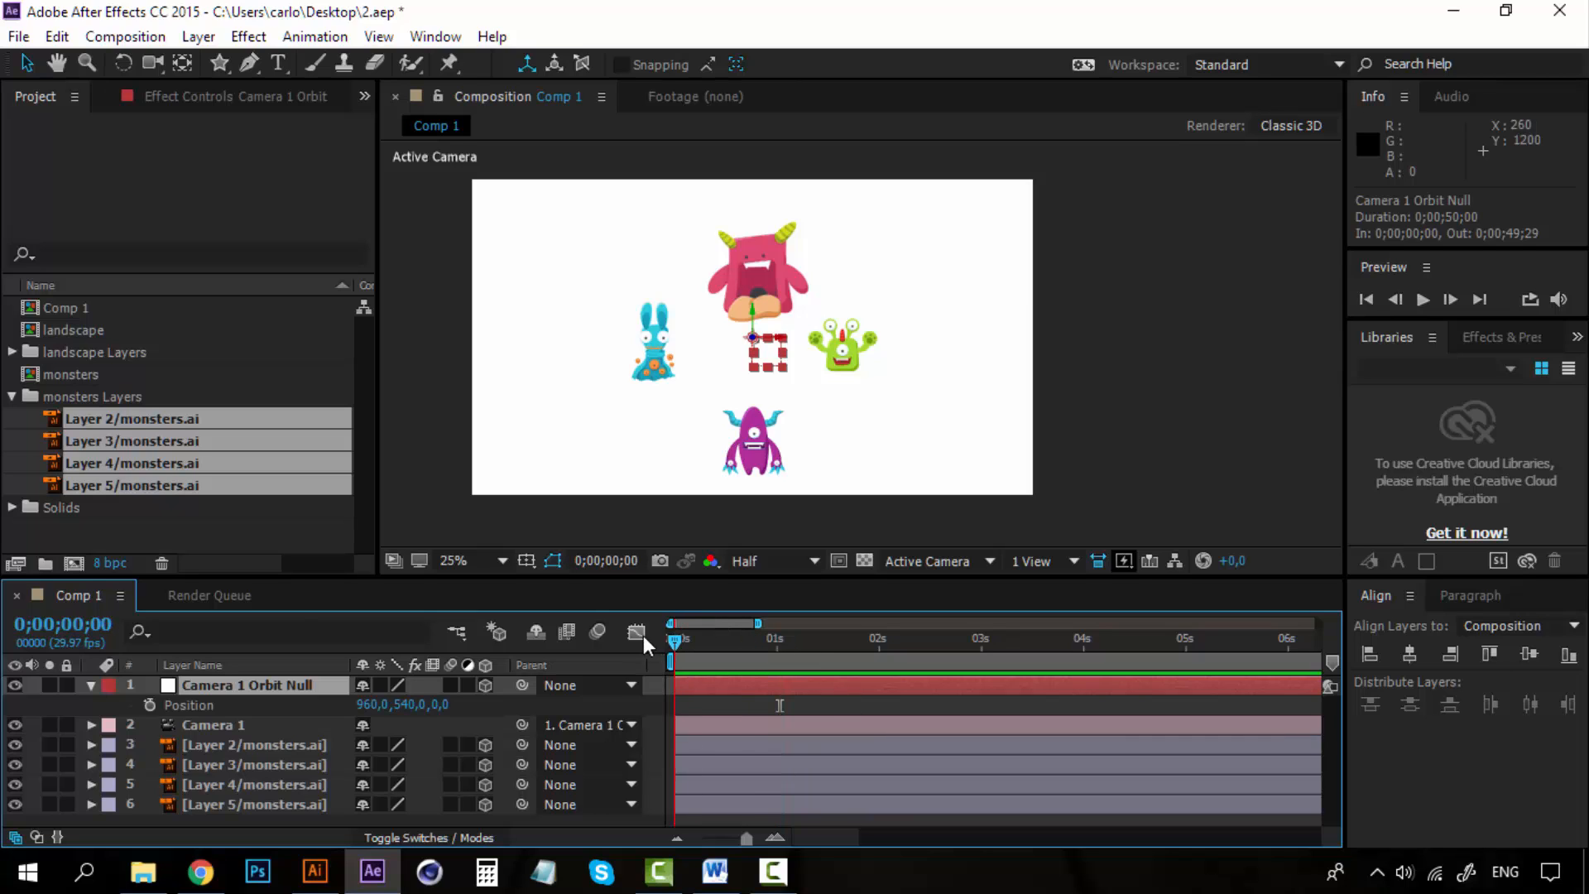
{"action": "left_click", "coordinate": [216, 727]}
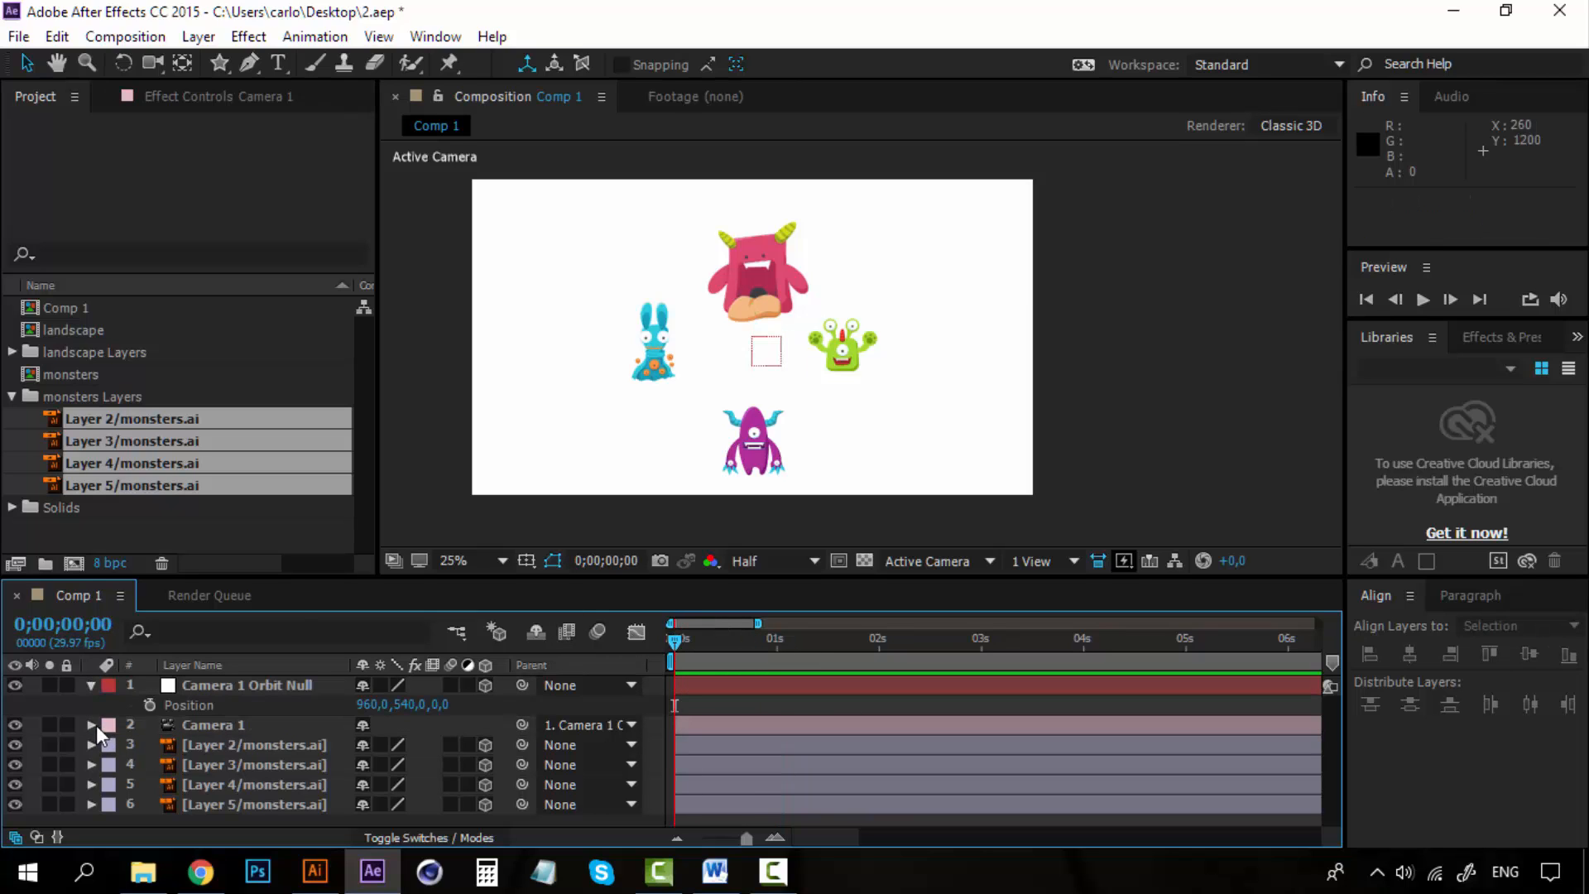
{"action": "left_click", "coordinate": [241, 687]}
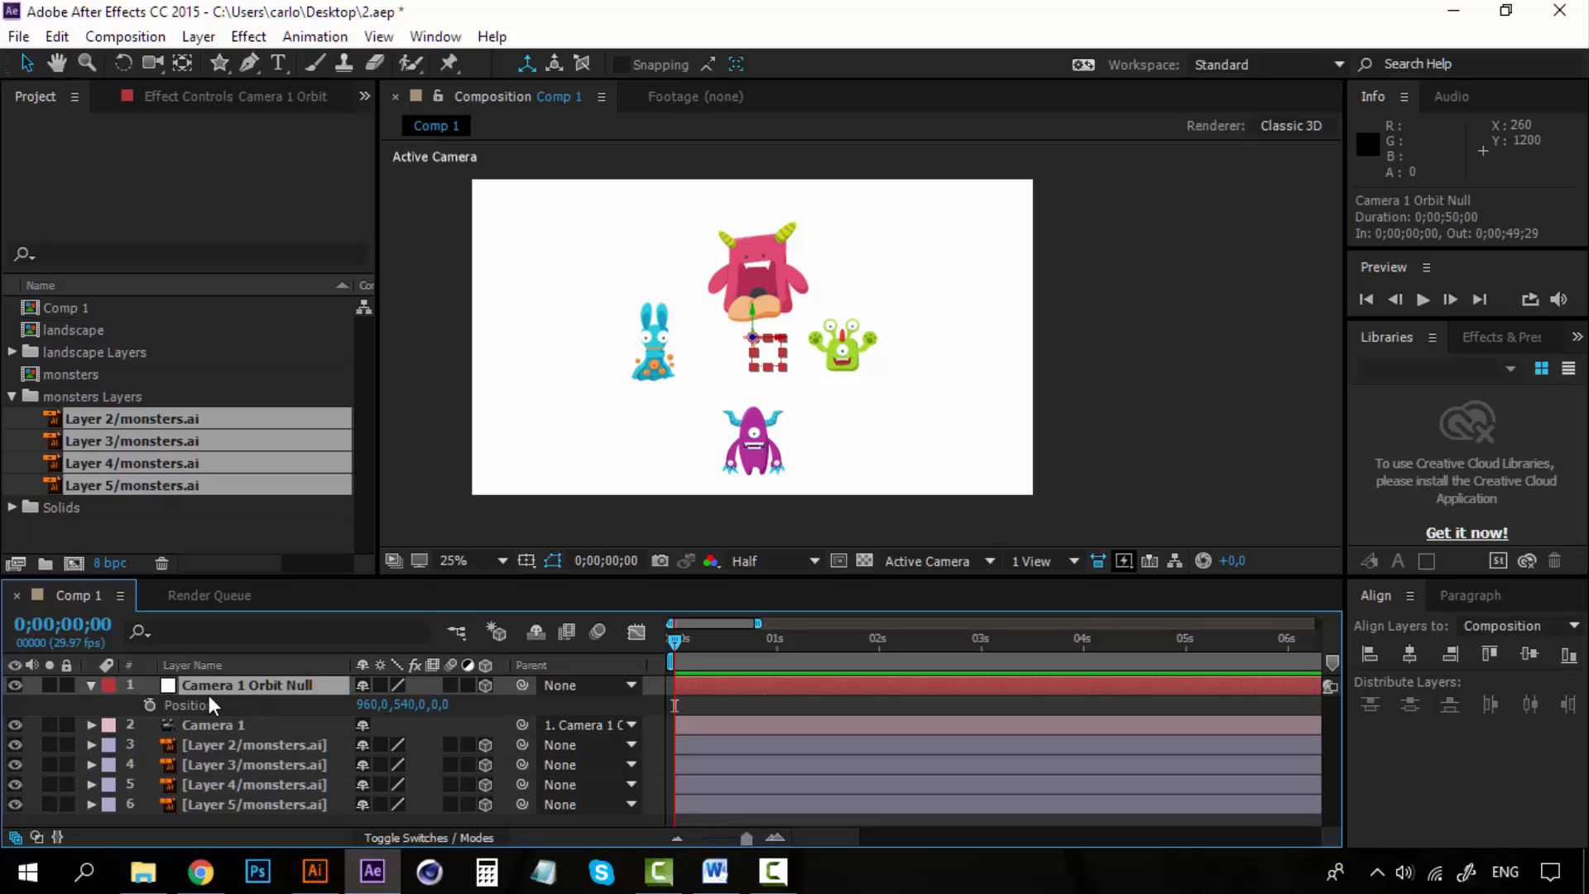
{"action": "left_click", "coordinate": [150, 705]}
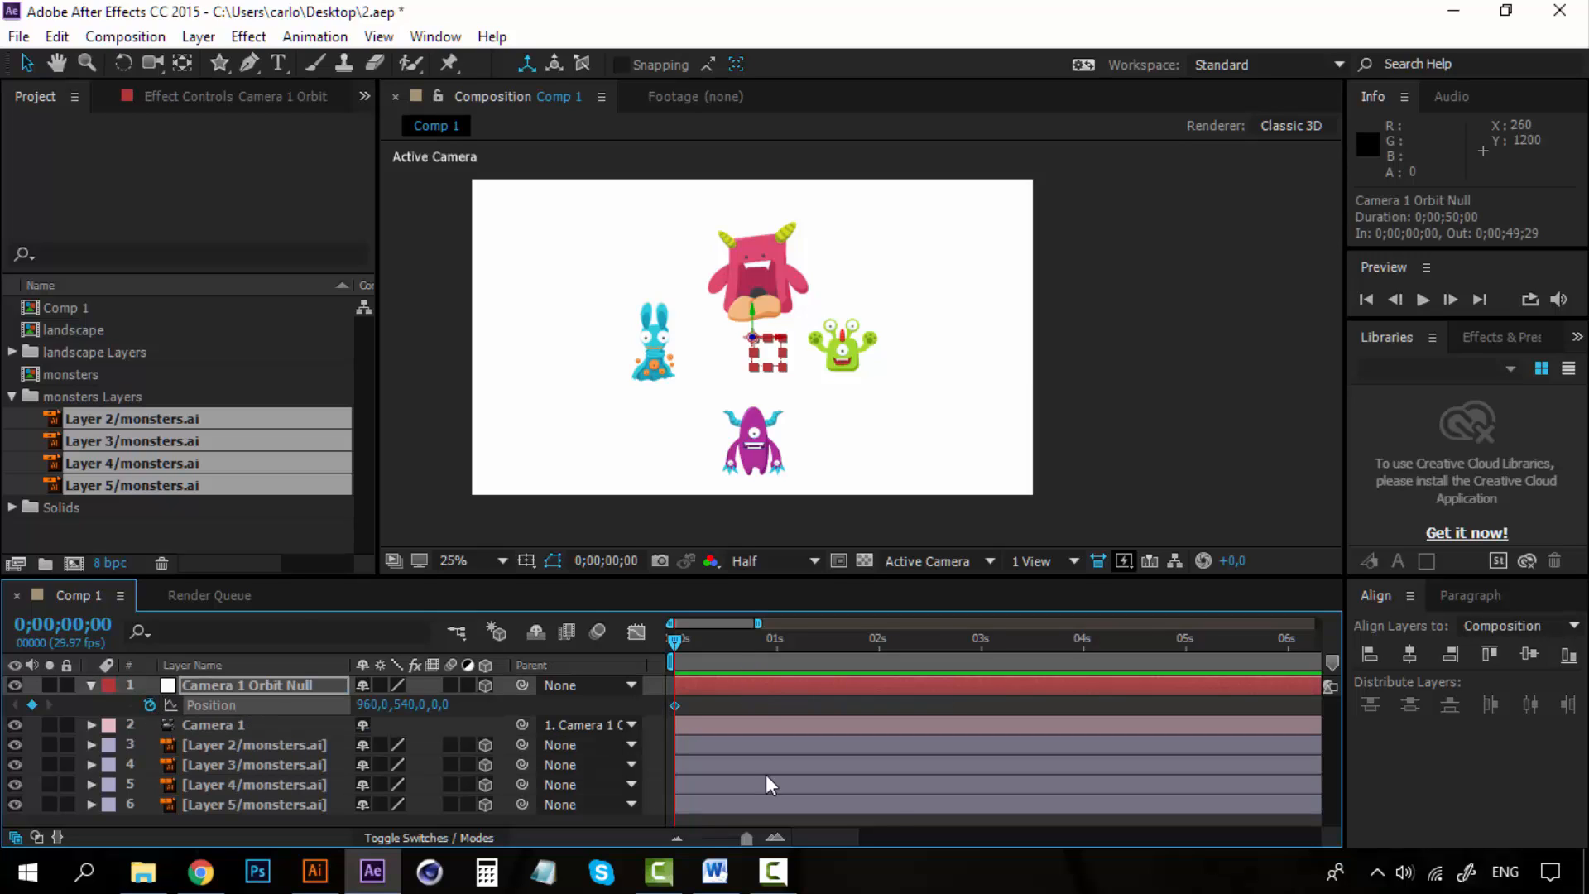
Keyframe the orbit null's Y Position to 786 at 0;00;00;10 and to 431 at 0;00;00;24.
{"action": "left_click", "coordinate": [769, 642]}
{"action": "left_click_drag", "start_coordinate": [403, 704], "coordinate": [714, 699]}
{"action": "left_click", "coordinate": [825, 638]}
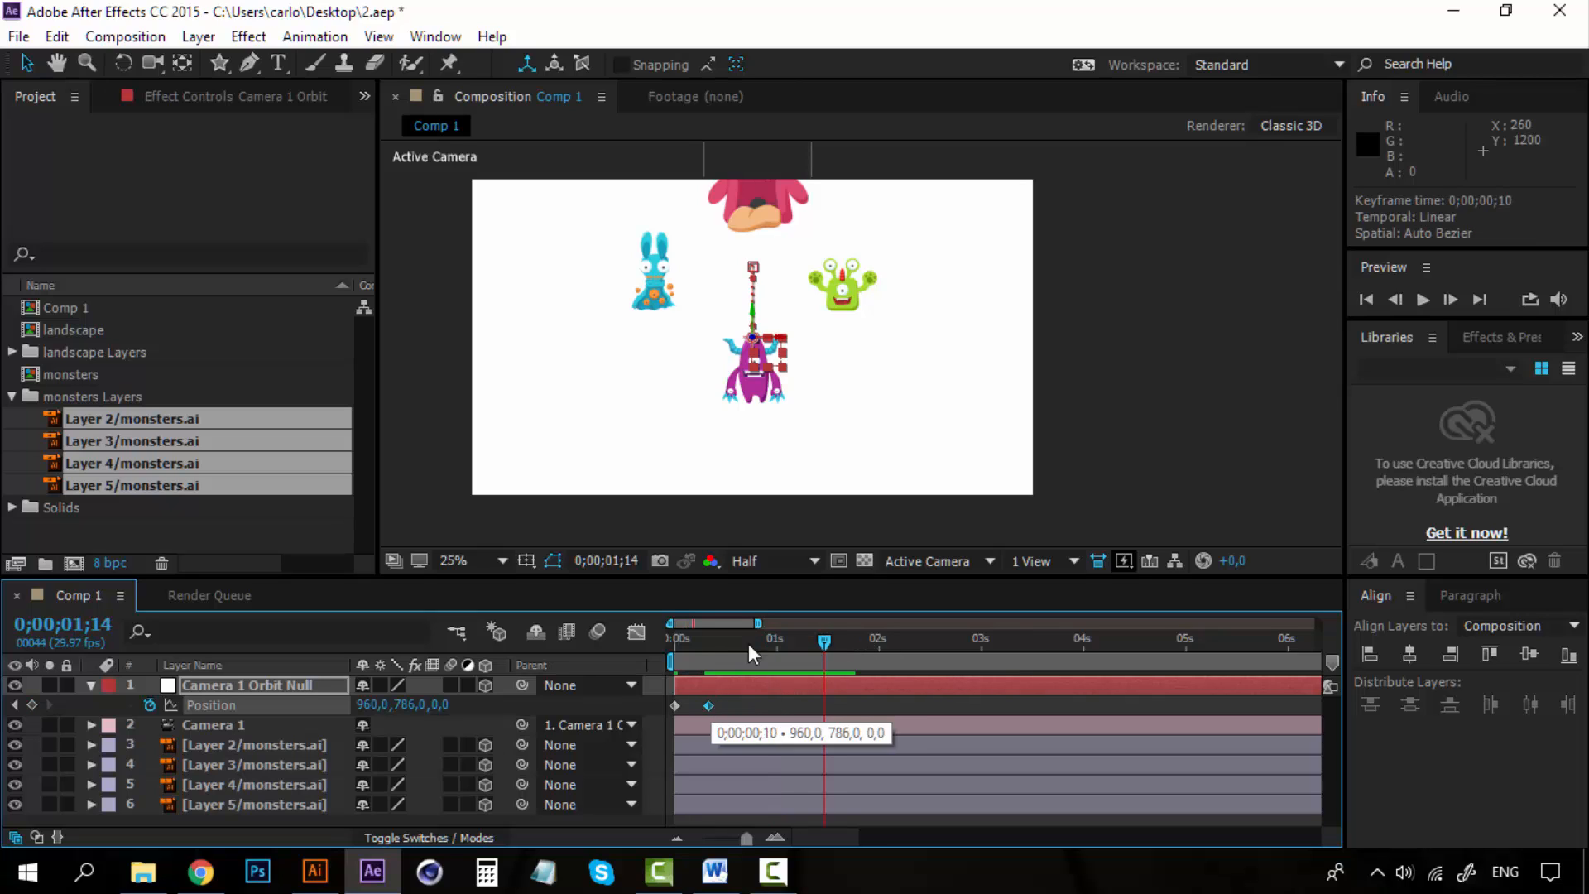
{"action": "left_click_drag", "start_coordinate": [766, 638], "coordinate": [754, 641]}
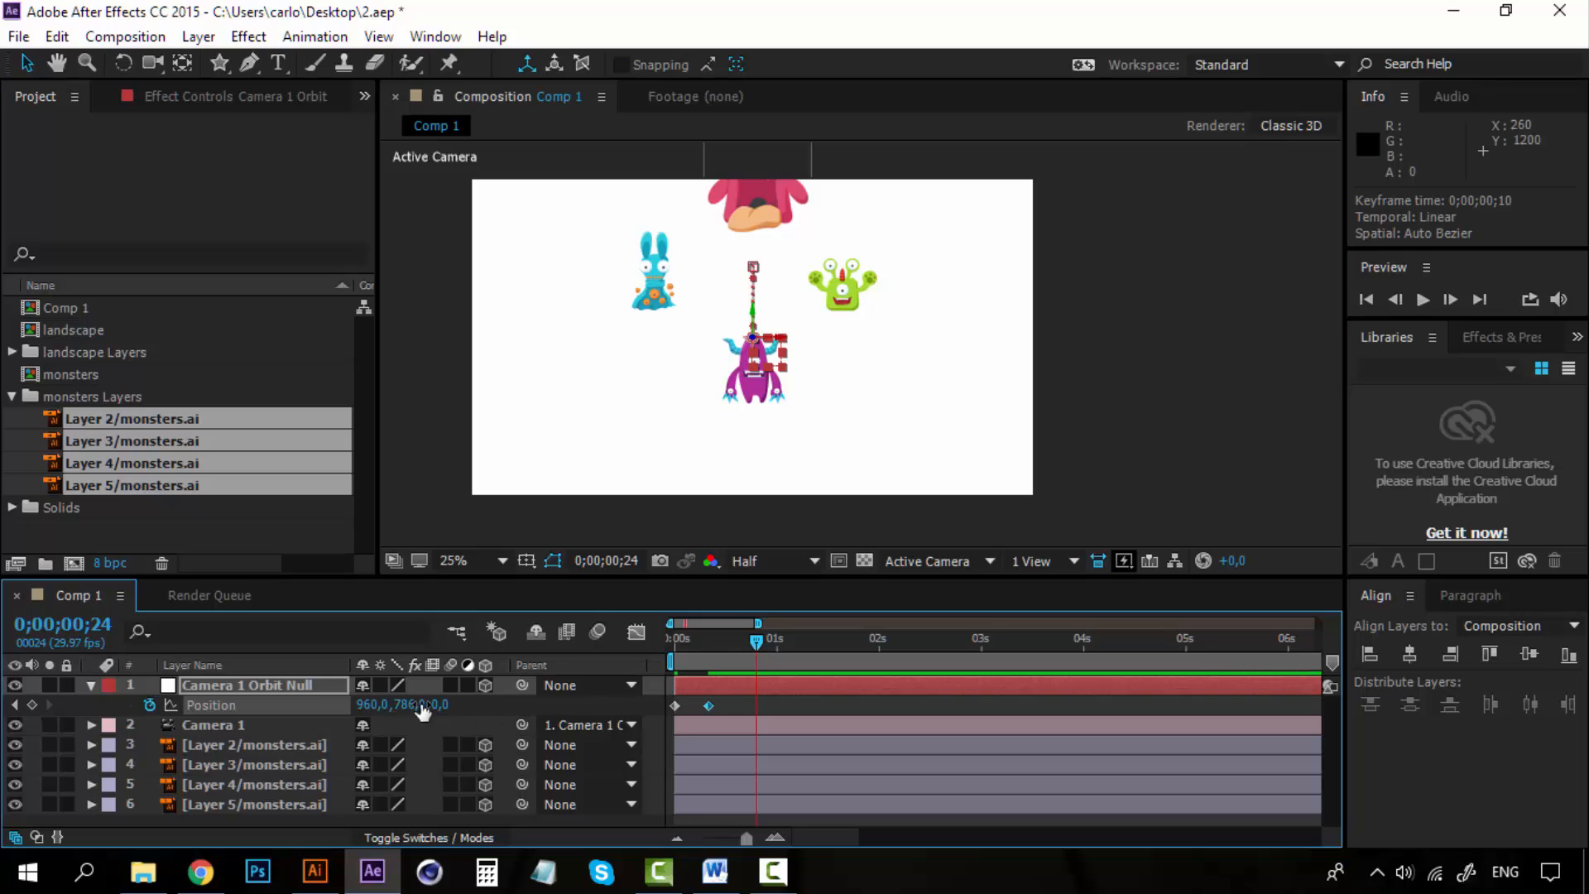
{"action": "left_click_drag", "start_coordinate": [408, 704], "coordinate": [149, 704]}
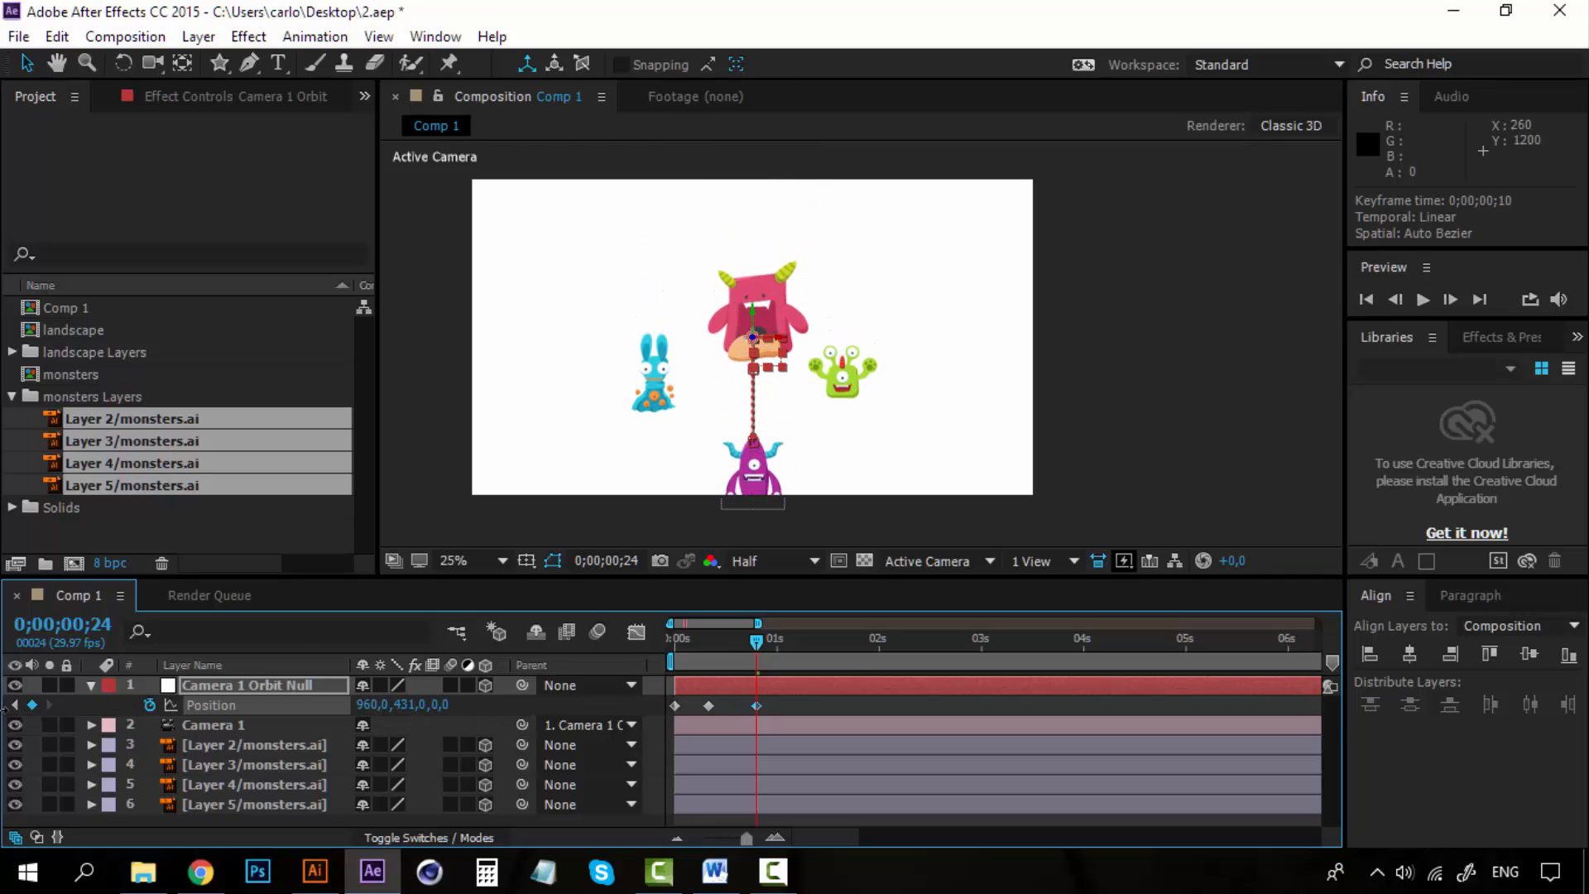
Keyframe the orbit null's Z Position to 689 at 0;00;01;04 and add another Z Position change at 0;00;01;18.
{"action": "left_click", "coordinate": [791, 640]}
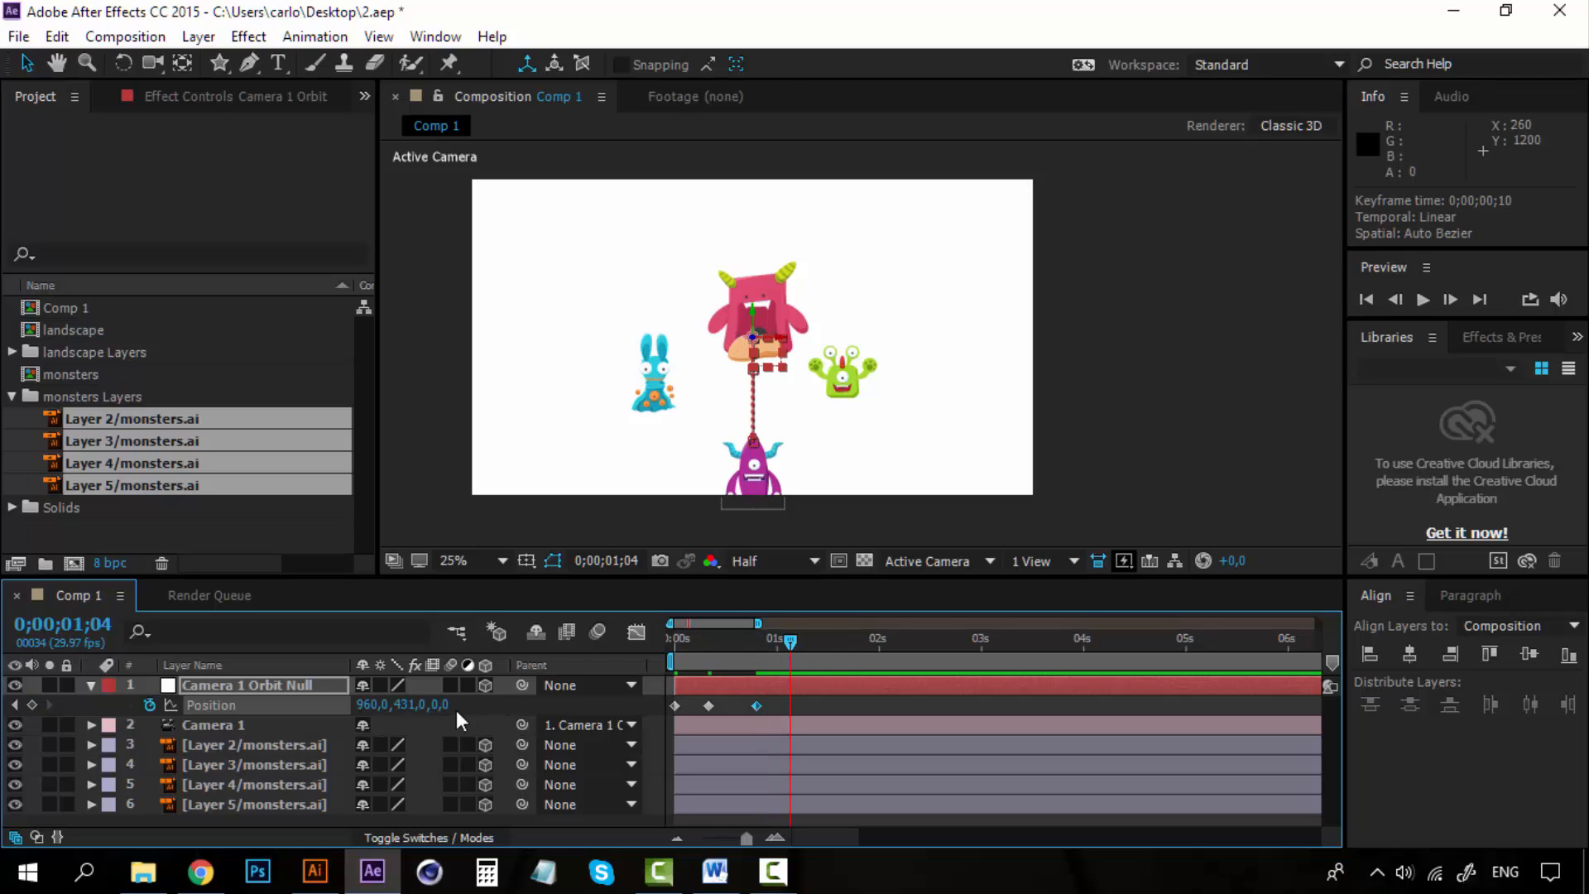
{"action": "left_click_drag", "start_coordinate": [492, 704], "coordinate": [1248, 705]}
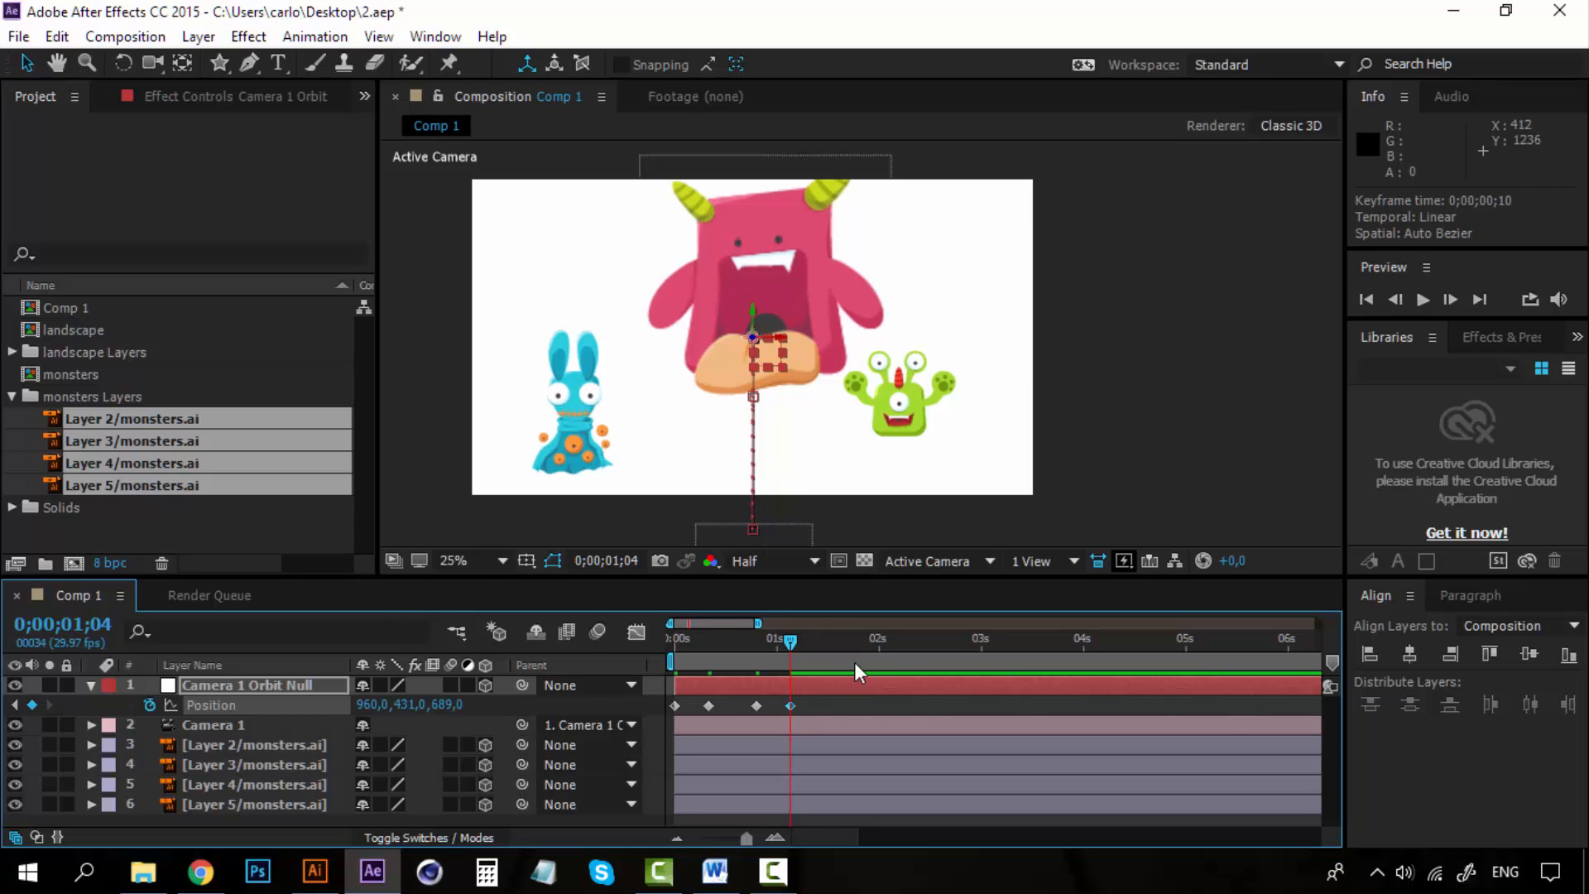
{"action": "left_click", "coordinate": [854, 644]}
{"action": "left_click_drag", "start_coordinate": [854, 644], "coordinate": [837, 643]}
{"action": "left_click_drag", "start_coordinate": [444, 708], "coordinate": [356, 710]}
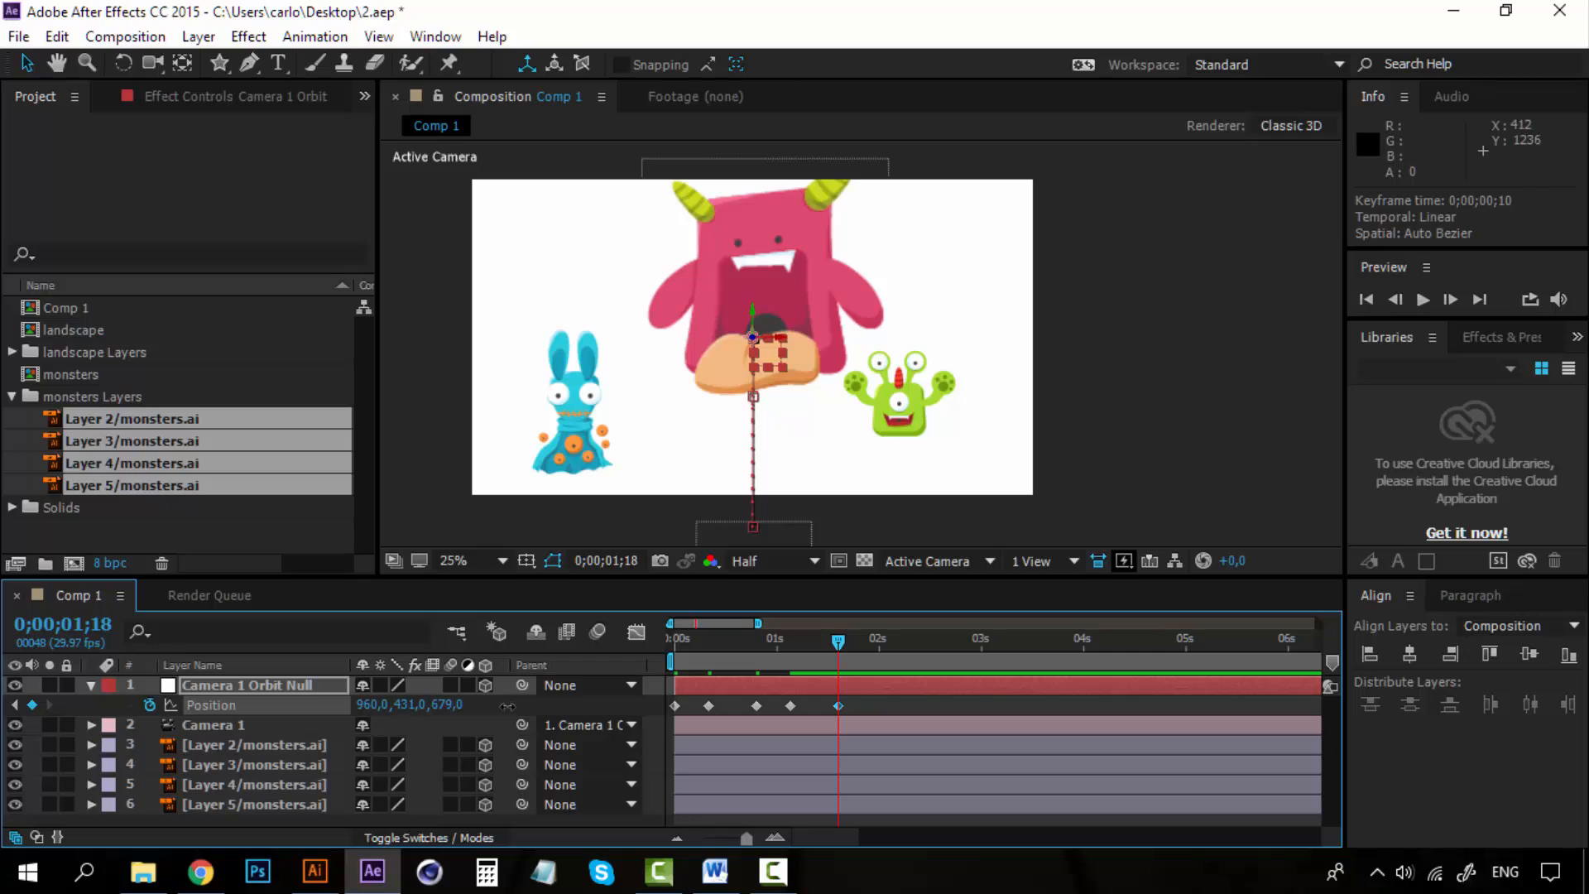
{"action": "left_click", "coordinate": [452, 705]}
{"action": "left_click", "coordinate": [479, 708]}
{"action": "left_click_drag", "start_coordinate": [447, 710], "coordinate": [309, 698]}
Preview the camera animation from the start of the timeline.
{"action": "key", "text": "space"}
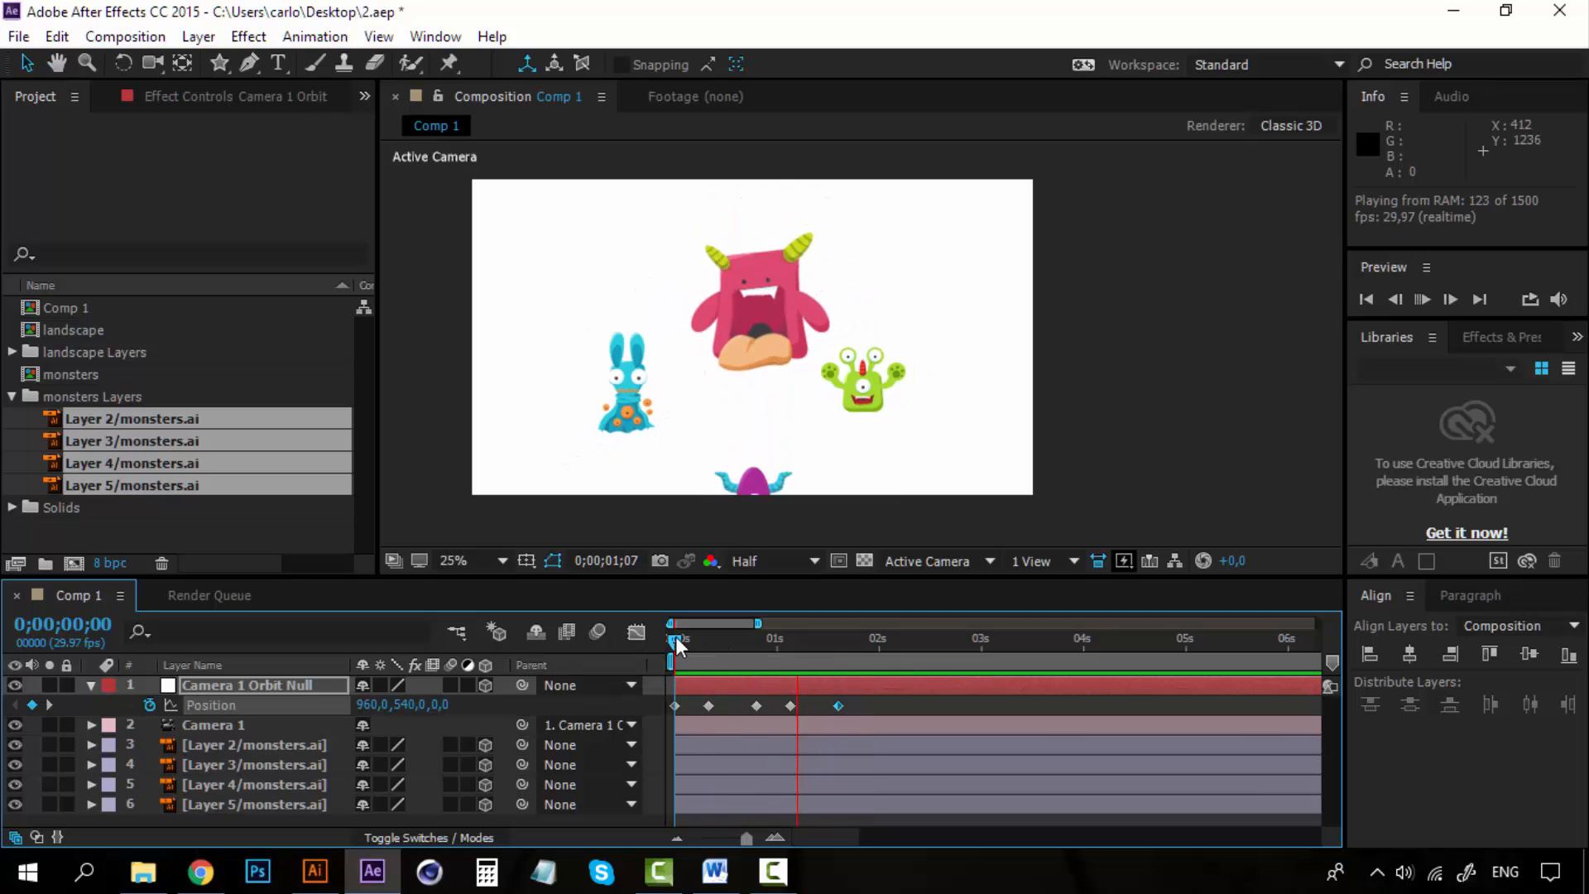
{"action": "key", "text": "space"}
{"action": "key", "text": "space"}
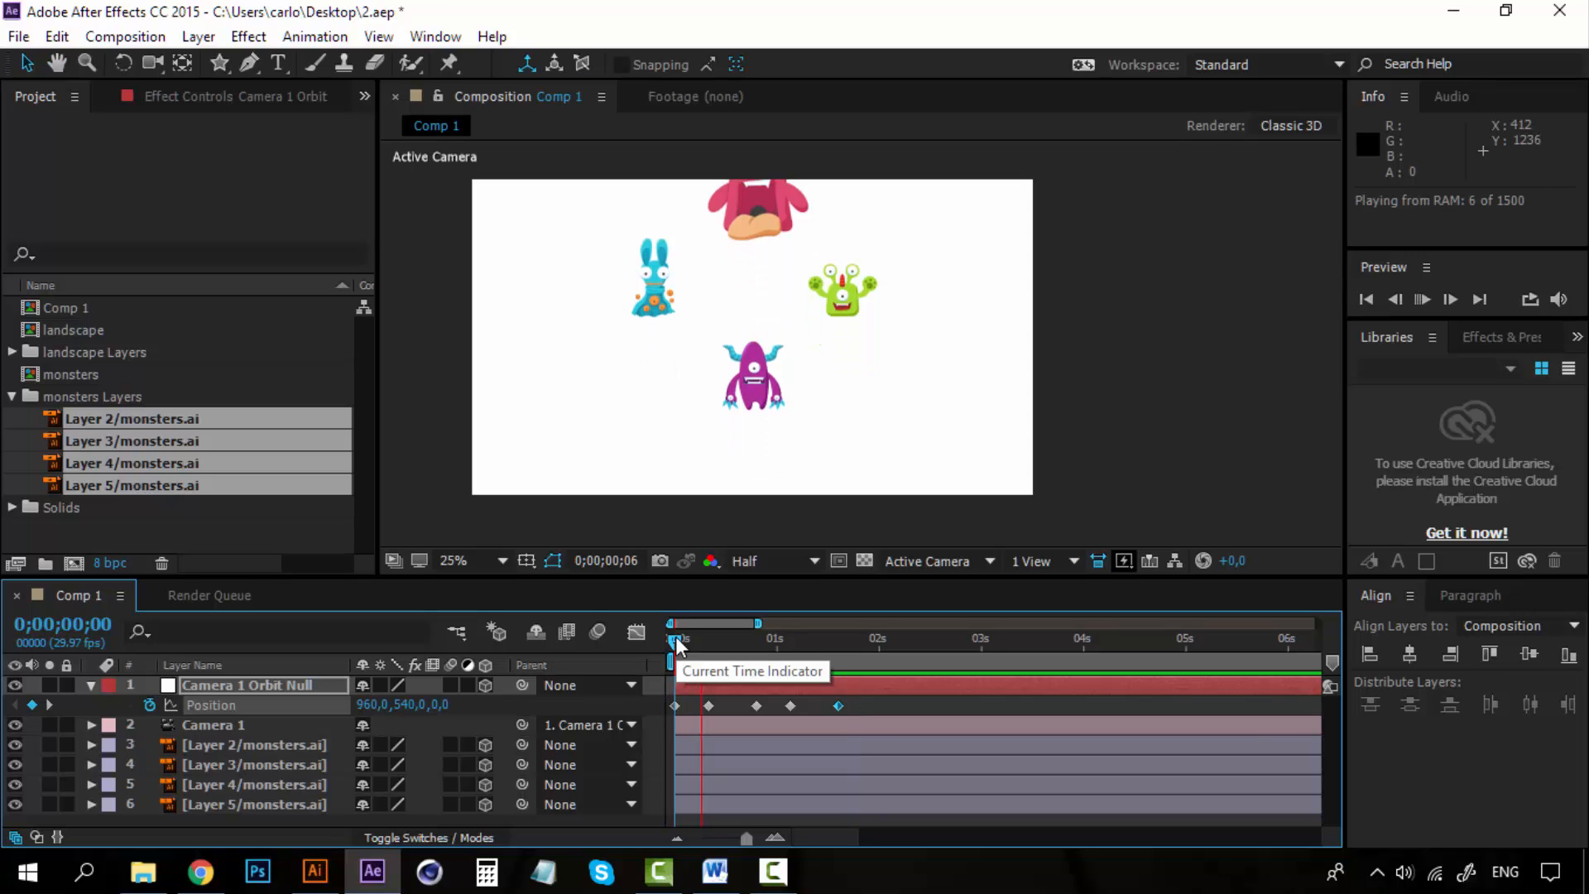
{"action": "key", "text": "space"}
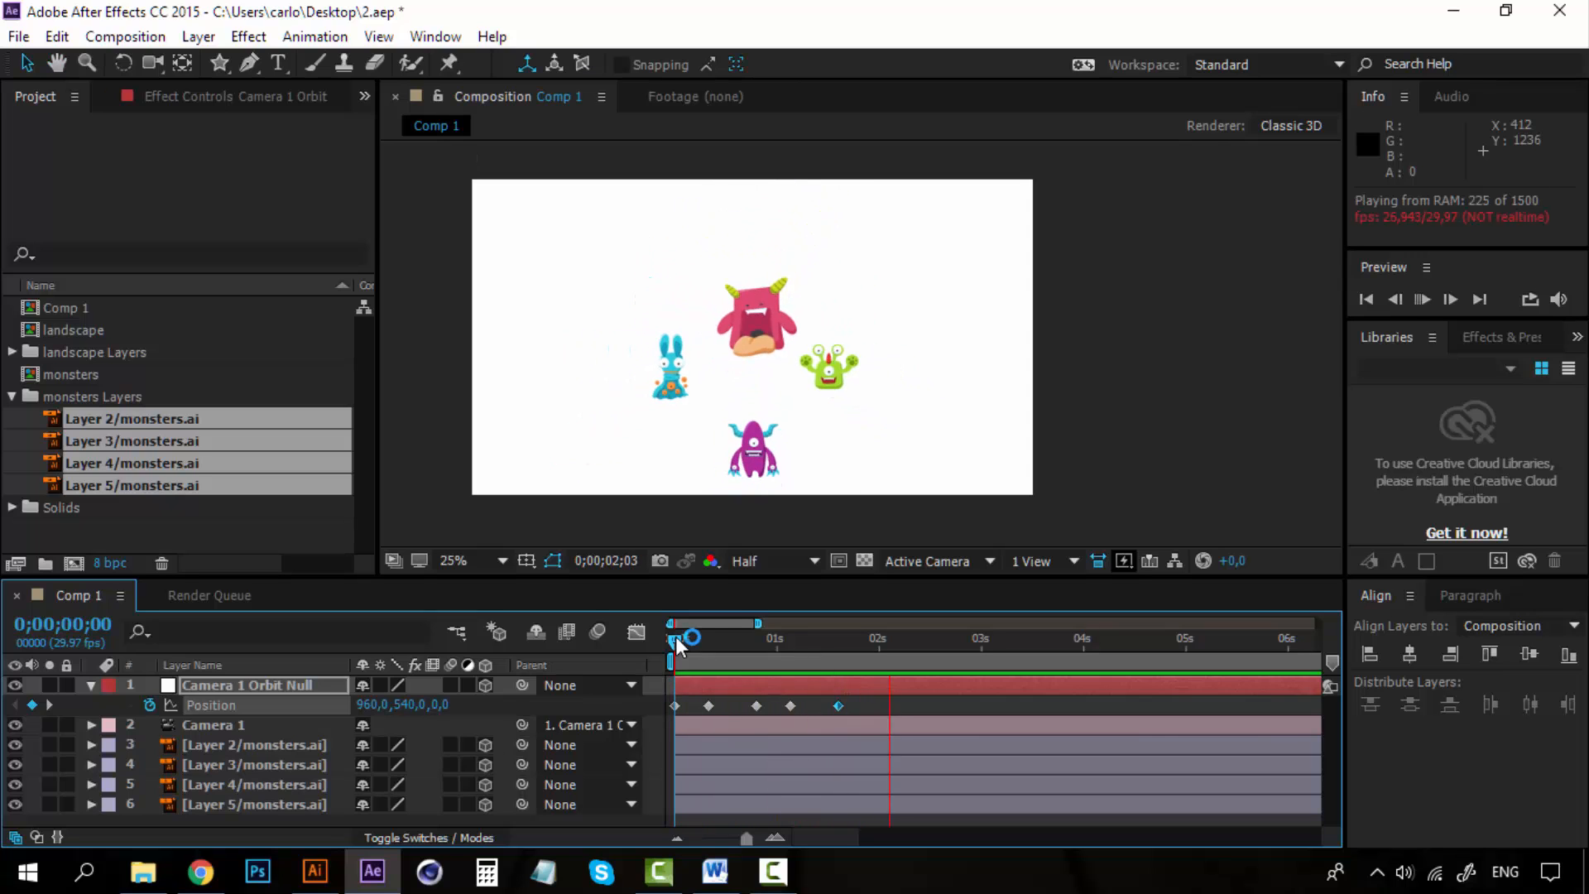
{"action": "left_click", "coordinate": [273, 687]}
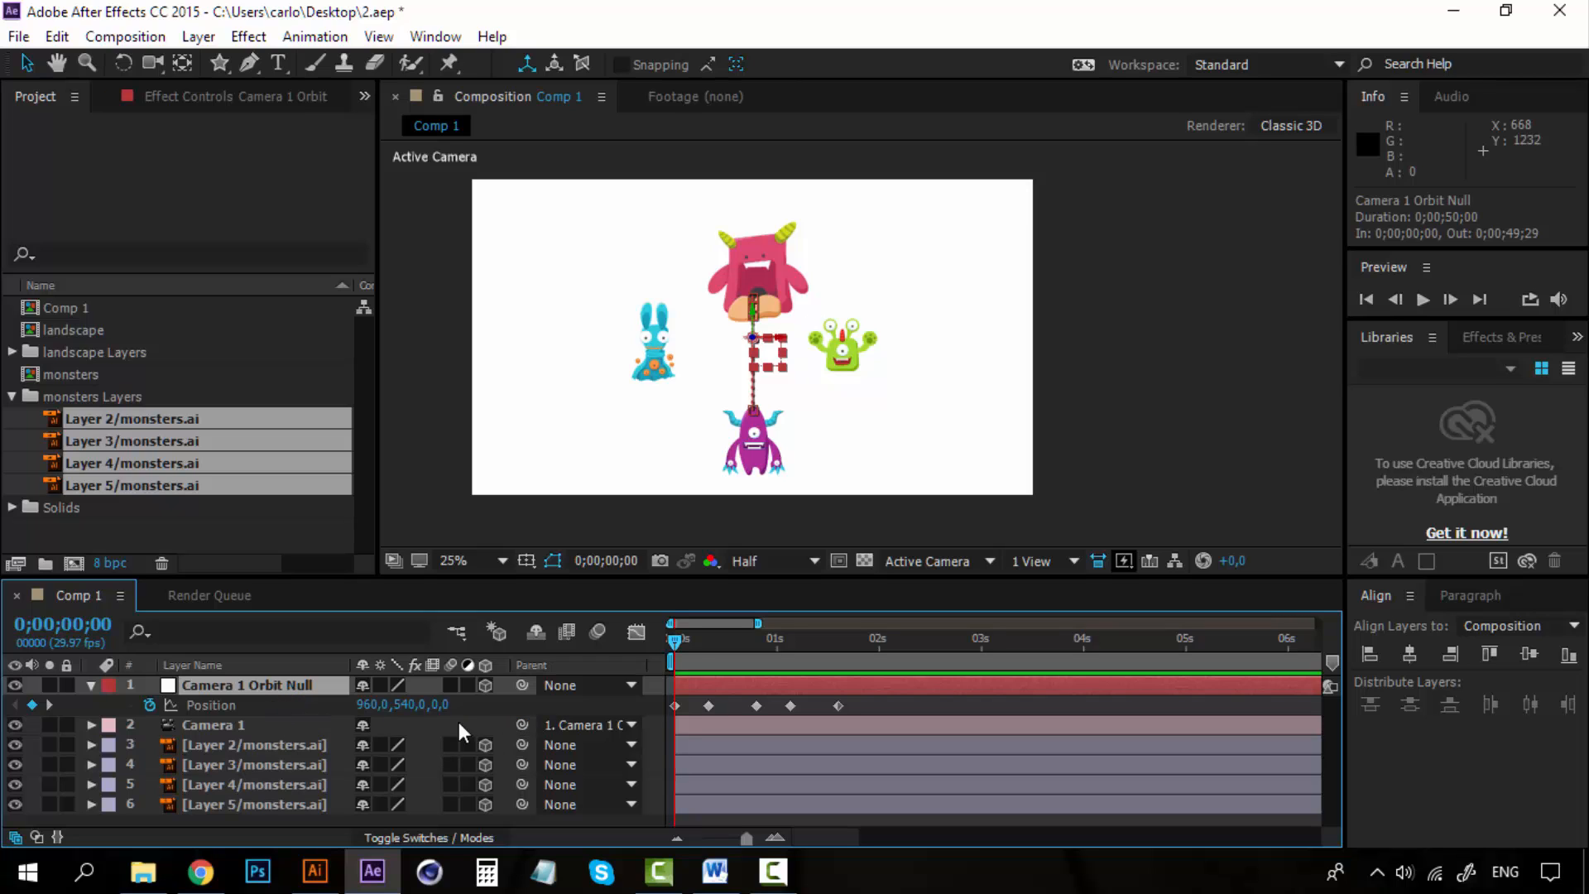
{"action": "key", "text": "space"}
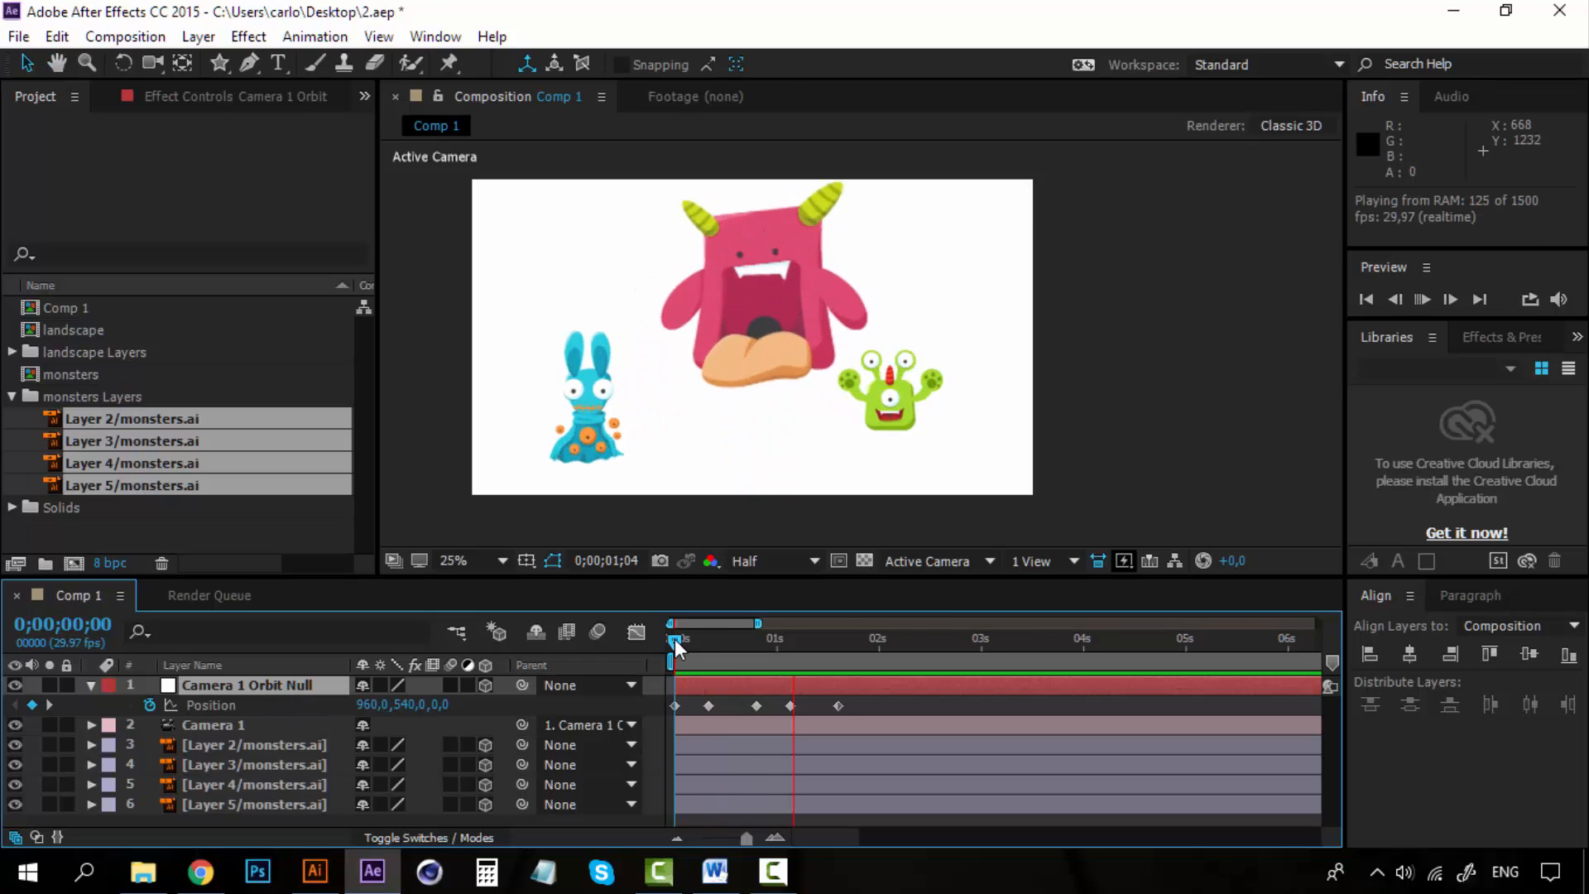
{"action": "key", "text": "space"}
Switch the viewer to Custom View 1 and inspect the camera and orbit null layers.
{"action": "left_click", "coordinate": [979, 560]}
{"action": "left_click", "coordinate": [994, 477]}
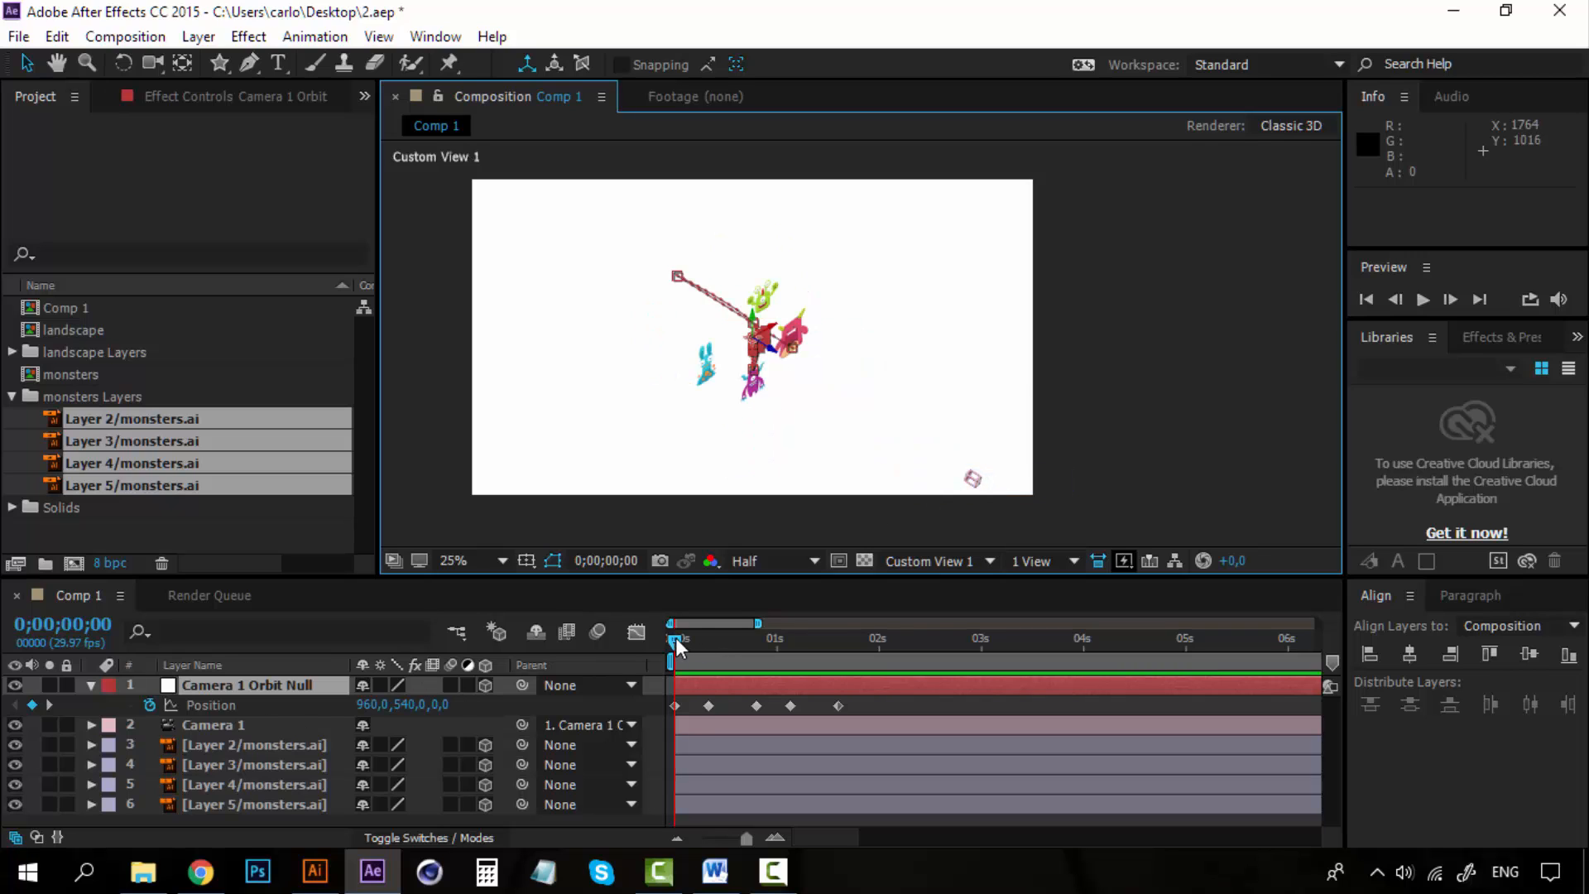
{"action": "mouse_move", "coordinate": [679, 638]}
{"action": "left_mouse_down"}
{"action": "mouse_move", "coordinate": [702, 638]}
{"action": "mouse_move", "coordinate": [676, 637]}
{"action": "left_mouse_up"}
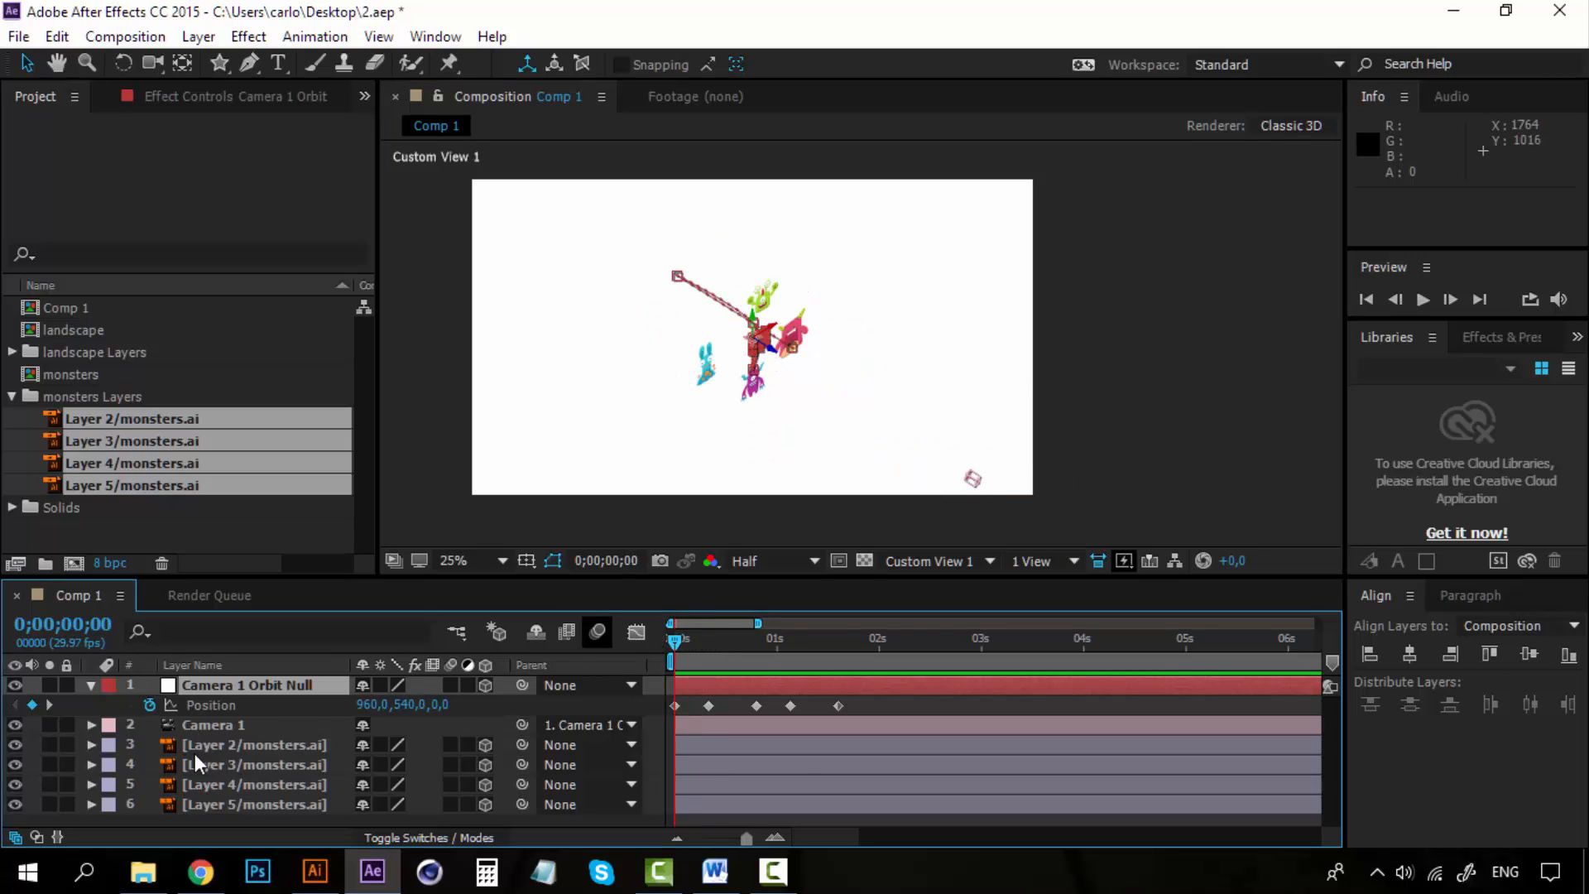
{"action": "left_click", "coordinate": [216, 727]}
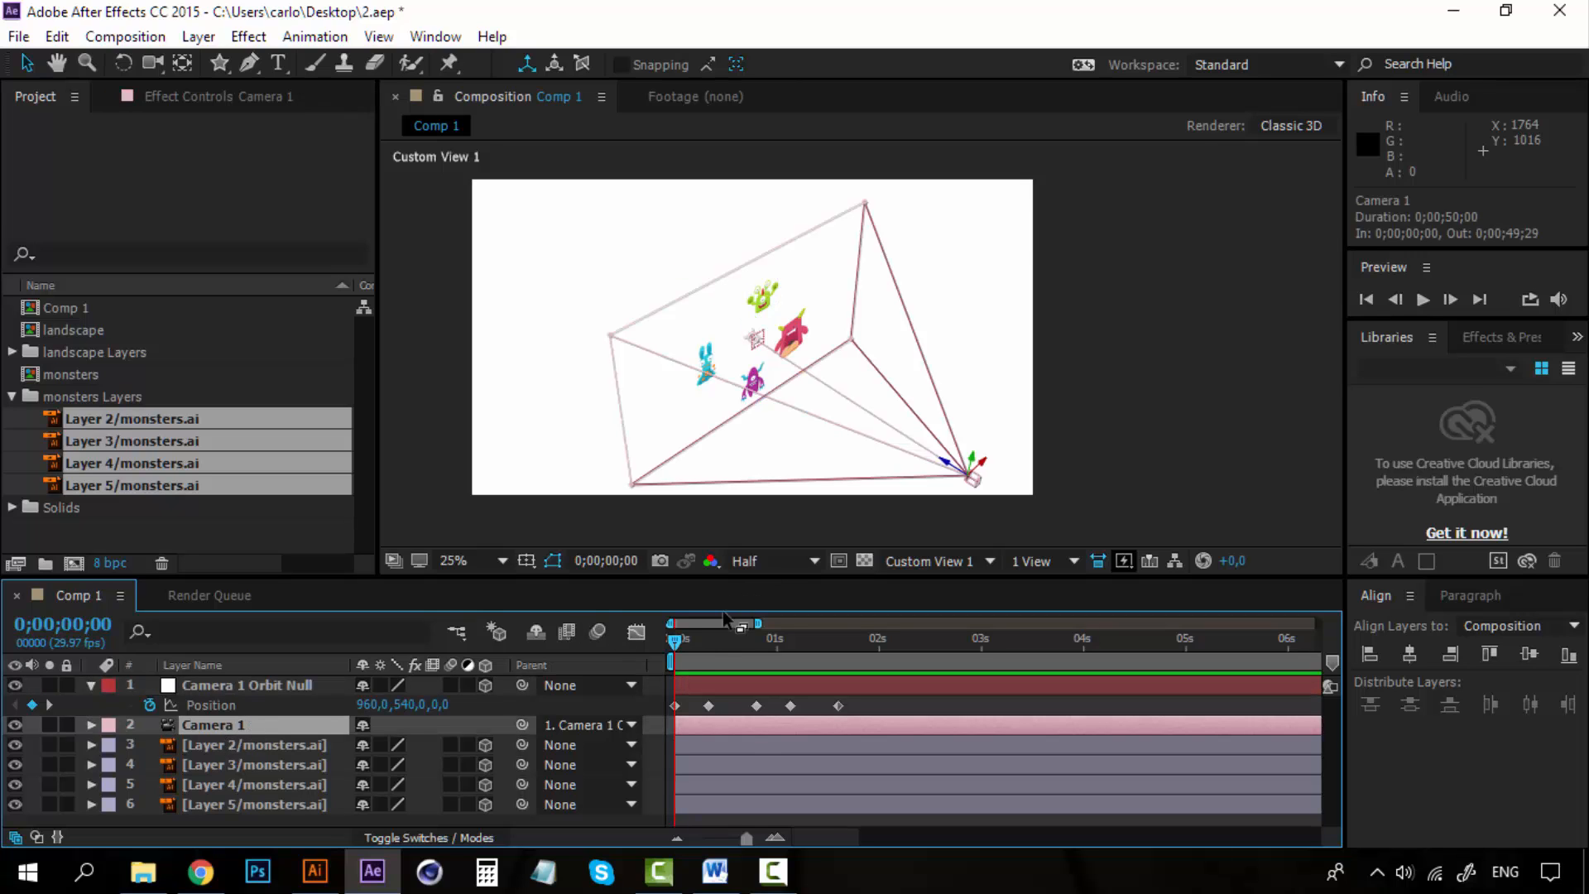
{"action": "mouse_move", "coordinate": [676, 639]}
{"action": "left_mouse_down"}
{"action": "mouse_move", "coordinate": [851, 624]}
{"action": "mouse_move", "coordinate": [653, 626]}
{"action": "left_mouse_up"}
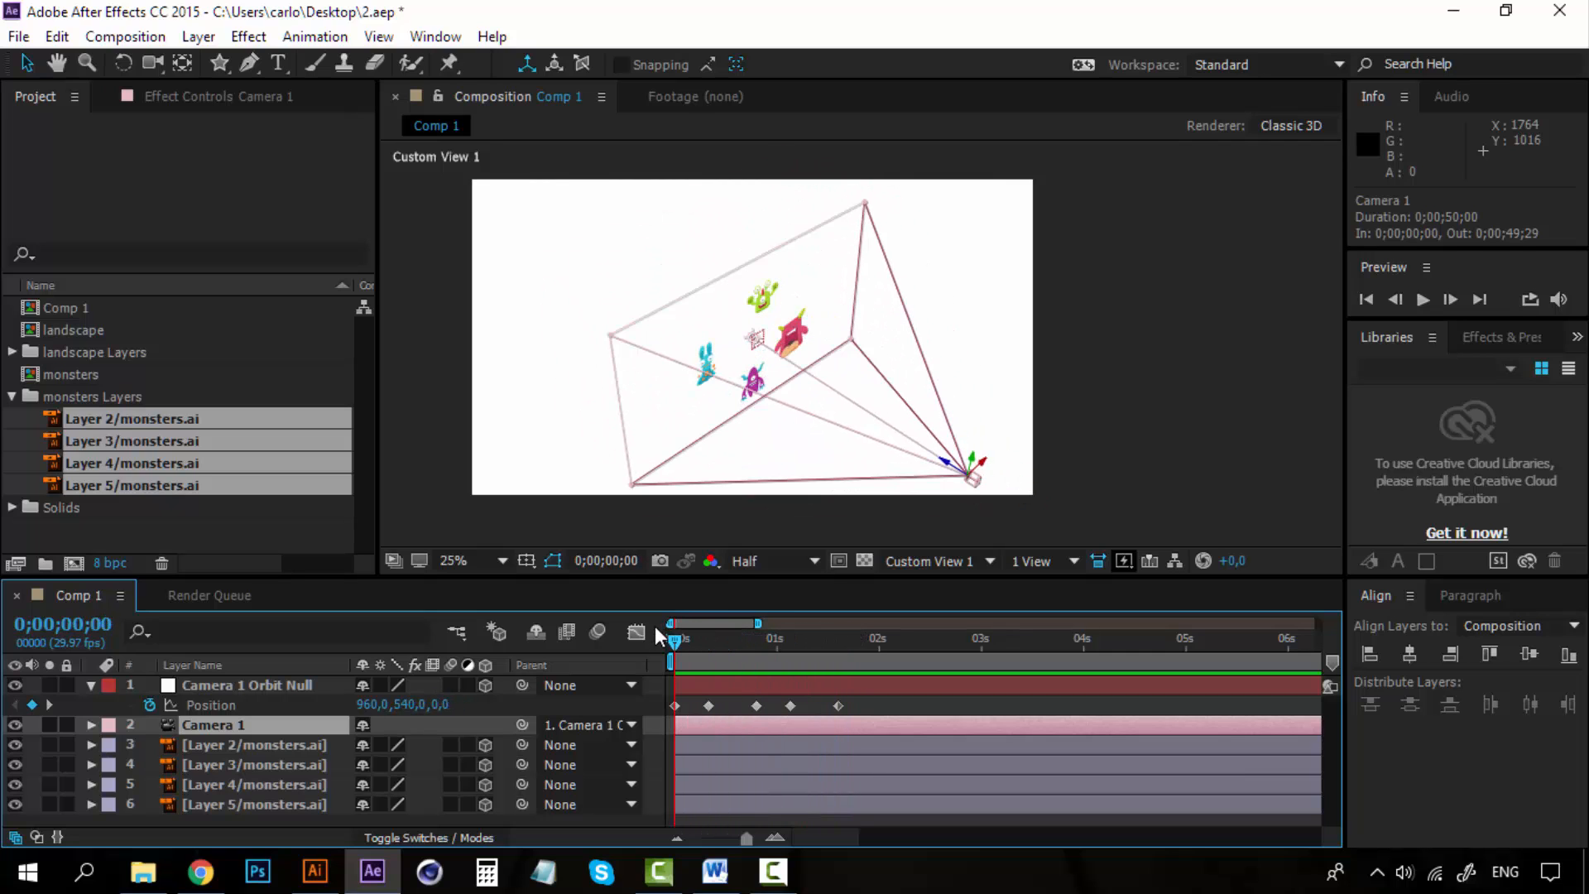
{"action": "left_click", "coordinate": [218, 685]}
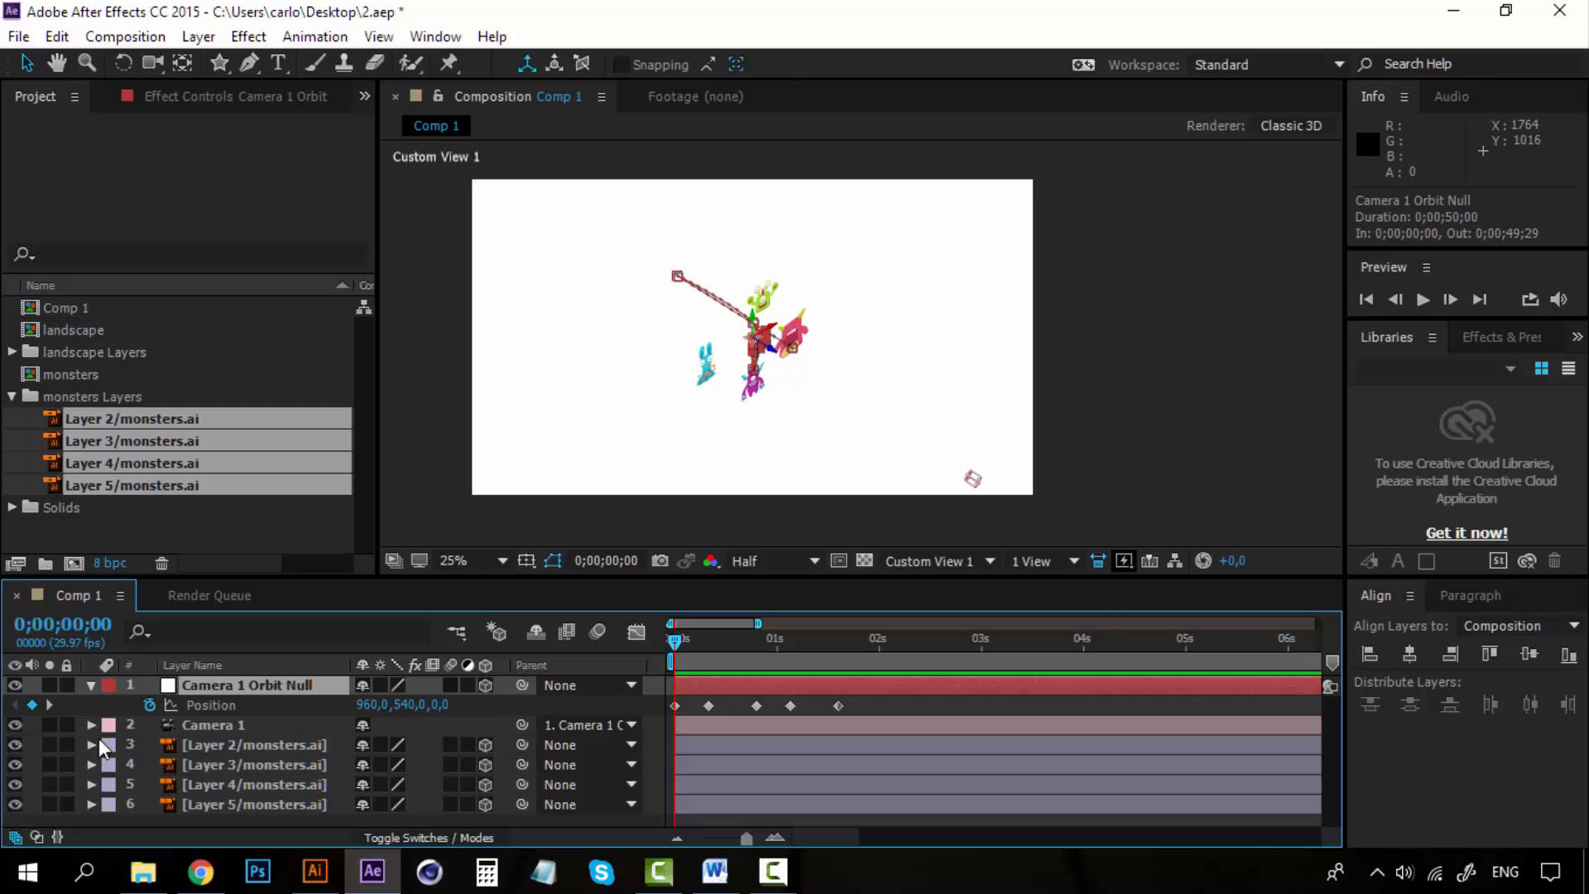
Expand and inspect the Camera 1 and Camera 1 Orbit Null layers at the start of the timeline.
{"action": "left_click", "coordinate": [90, 685]}
{"action": "left_click", "coordinate": [221, 707]}
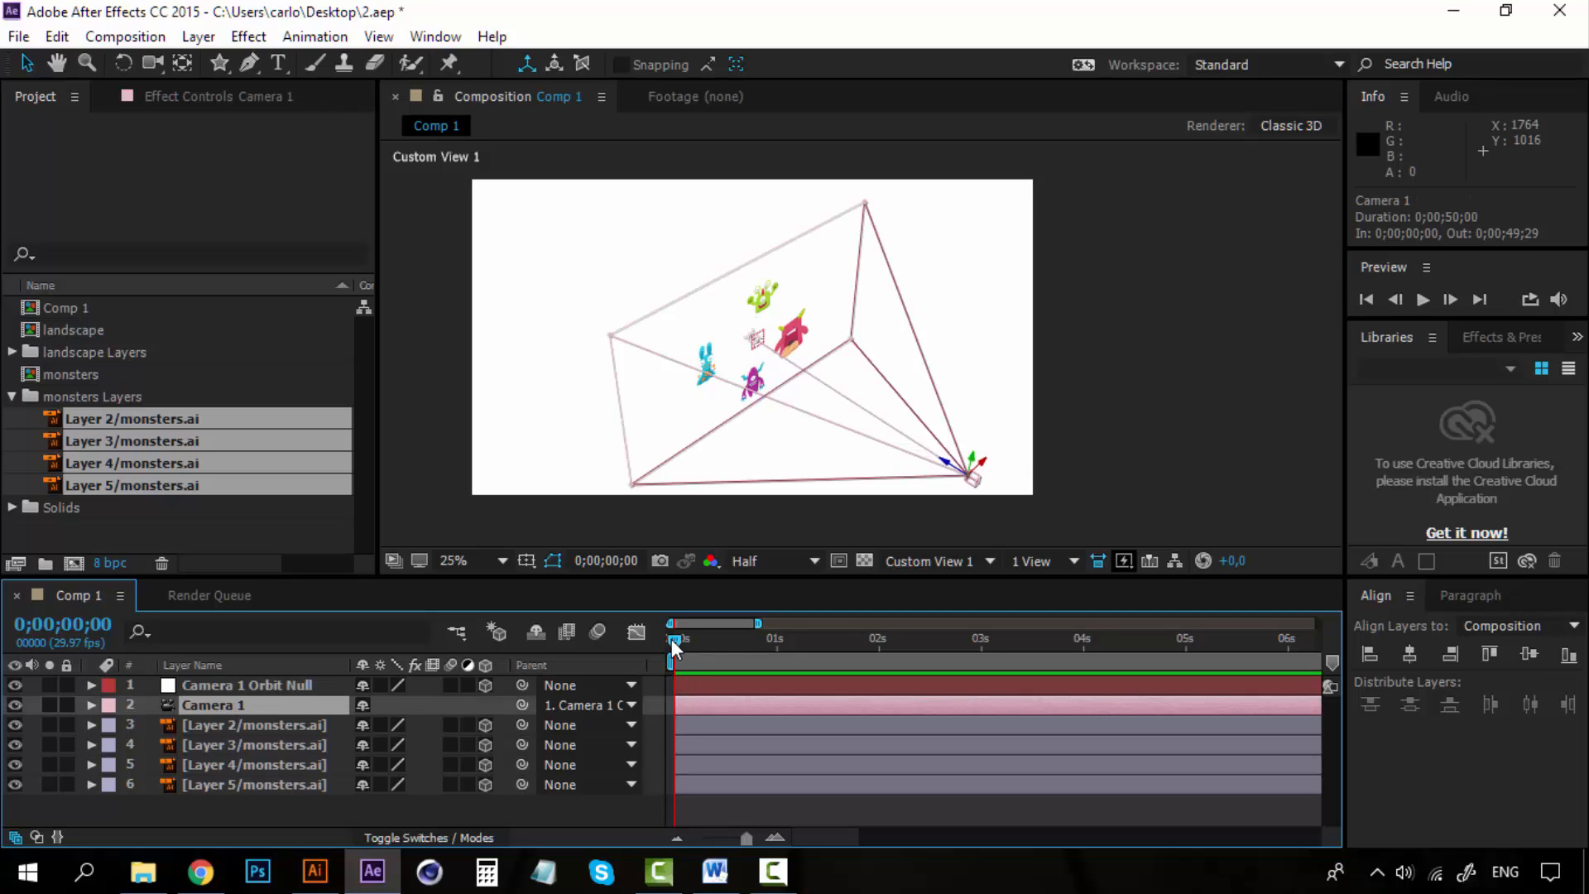
{"action": "mouse_move", "coordinate": [672, 639]}
{"action": "left_mouse_down"}
{"action": "mouse_move", "coordinate": [892, 638]}
{"action": "mouse_move", "coordinate": [652, 646]}
{"action": "left_mouse_up"}
{"action": "left_click", "coordinate": [91, 705]}
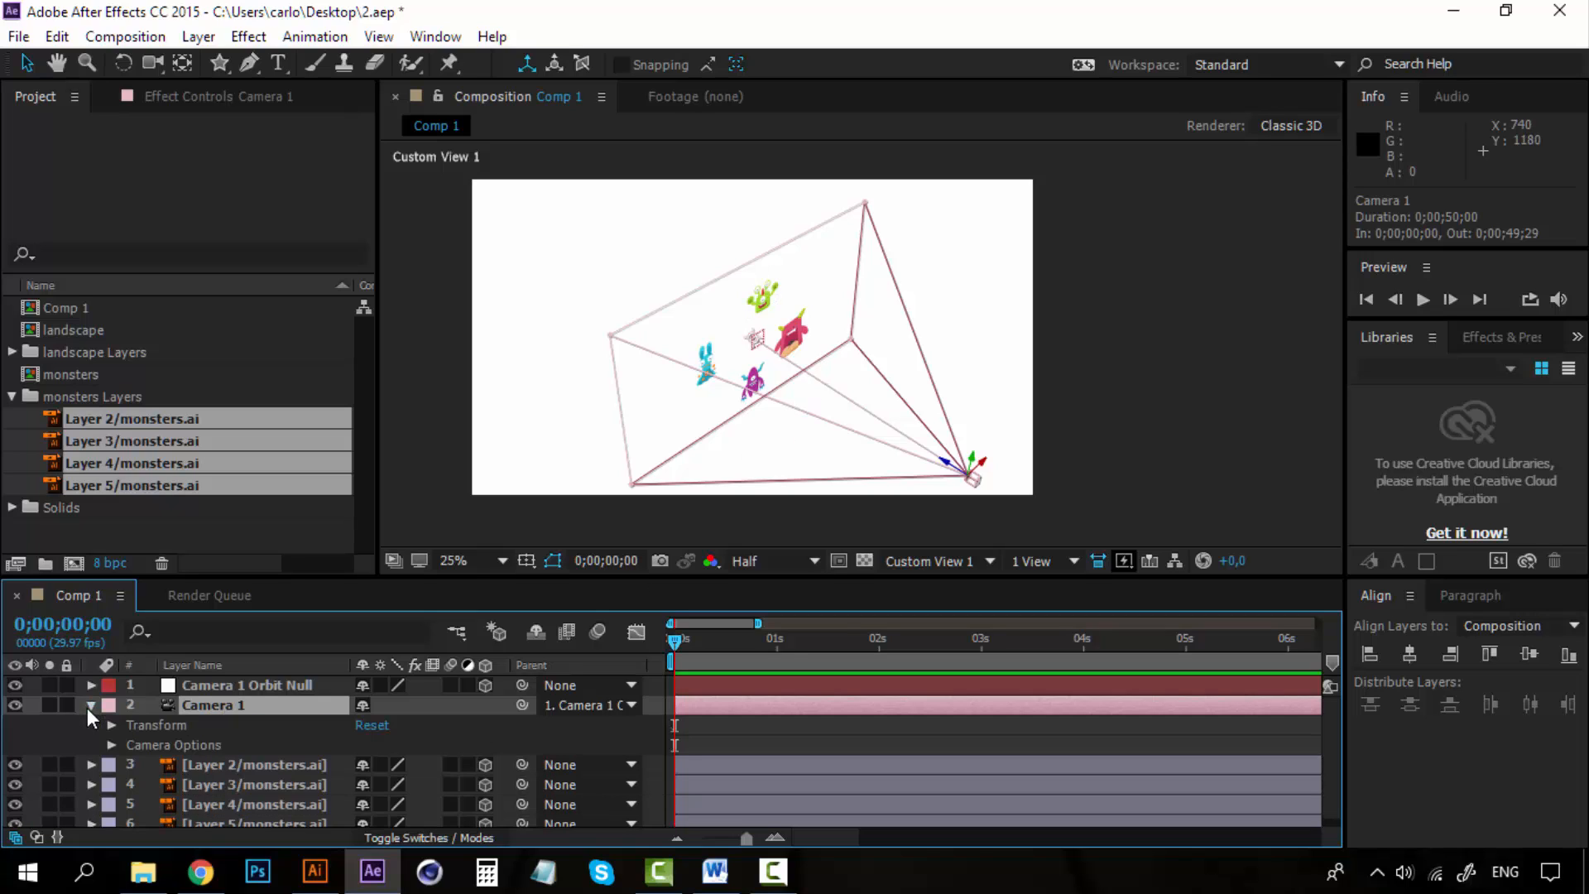
{"action": "left_click", "coordinate": [91, 705]}
{"action": "left_click", "coordinate": [234, 686]}
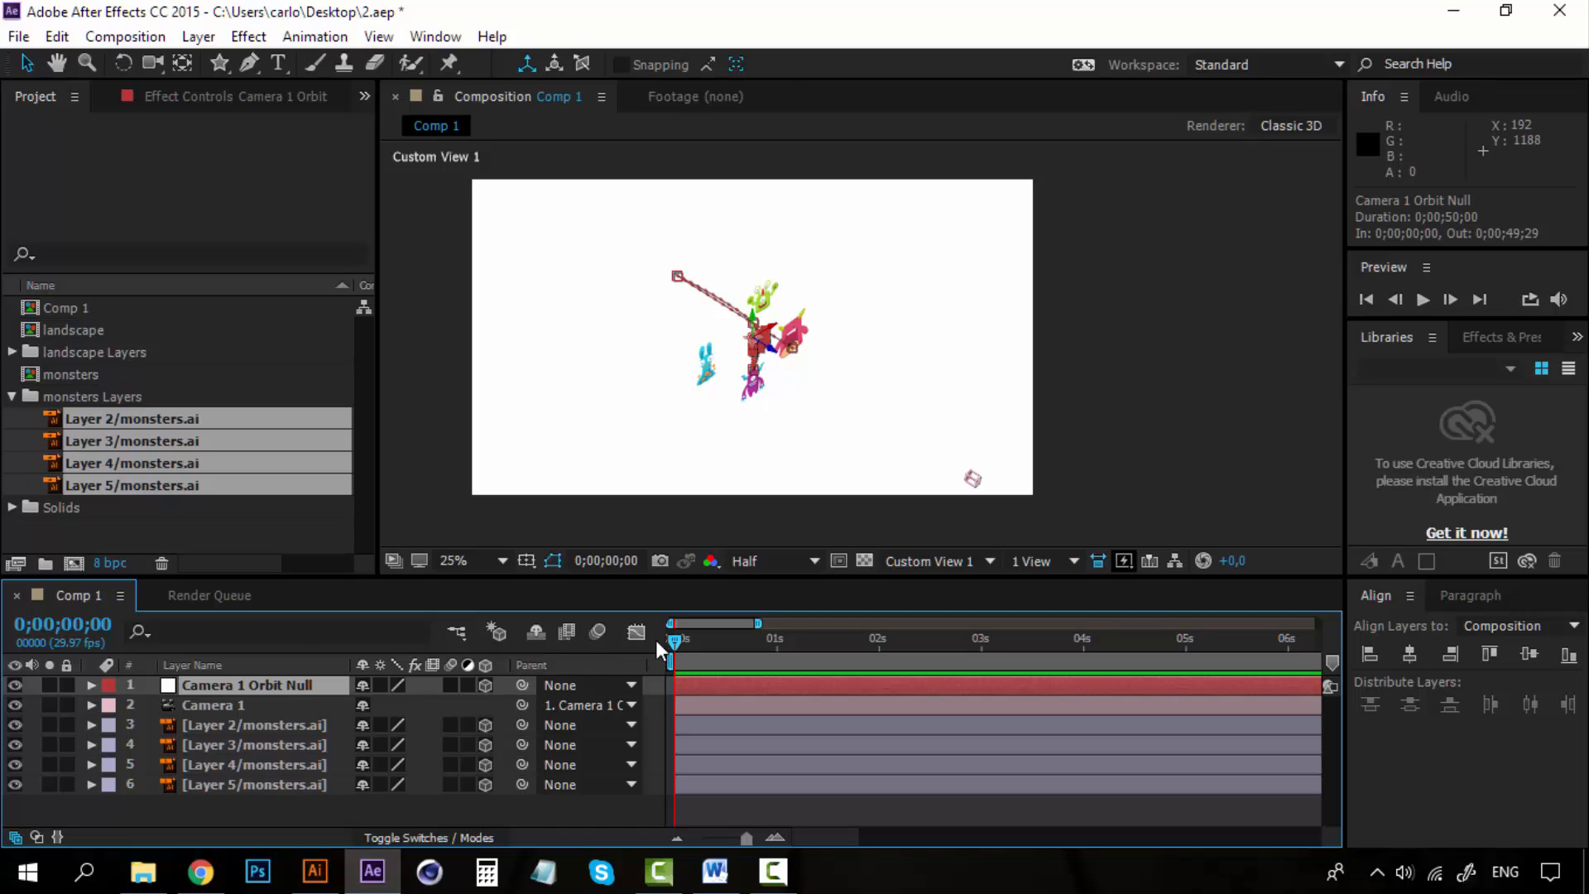
Switch the composition viewer to the Active Camera view.
{"action": "left_click", "coordinate": [994, 560]}
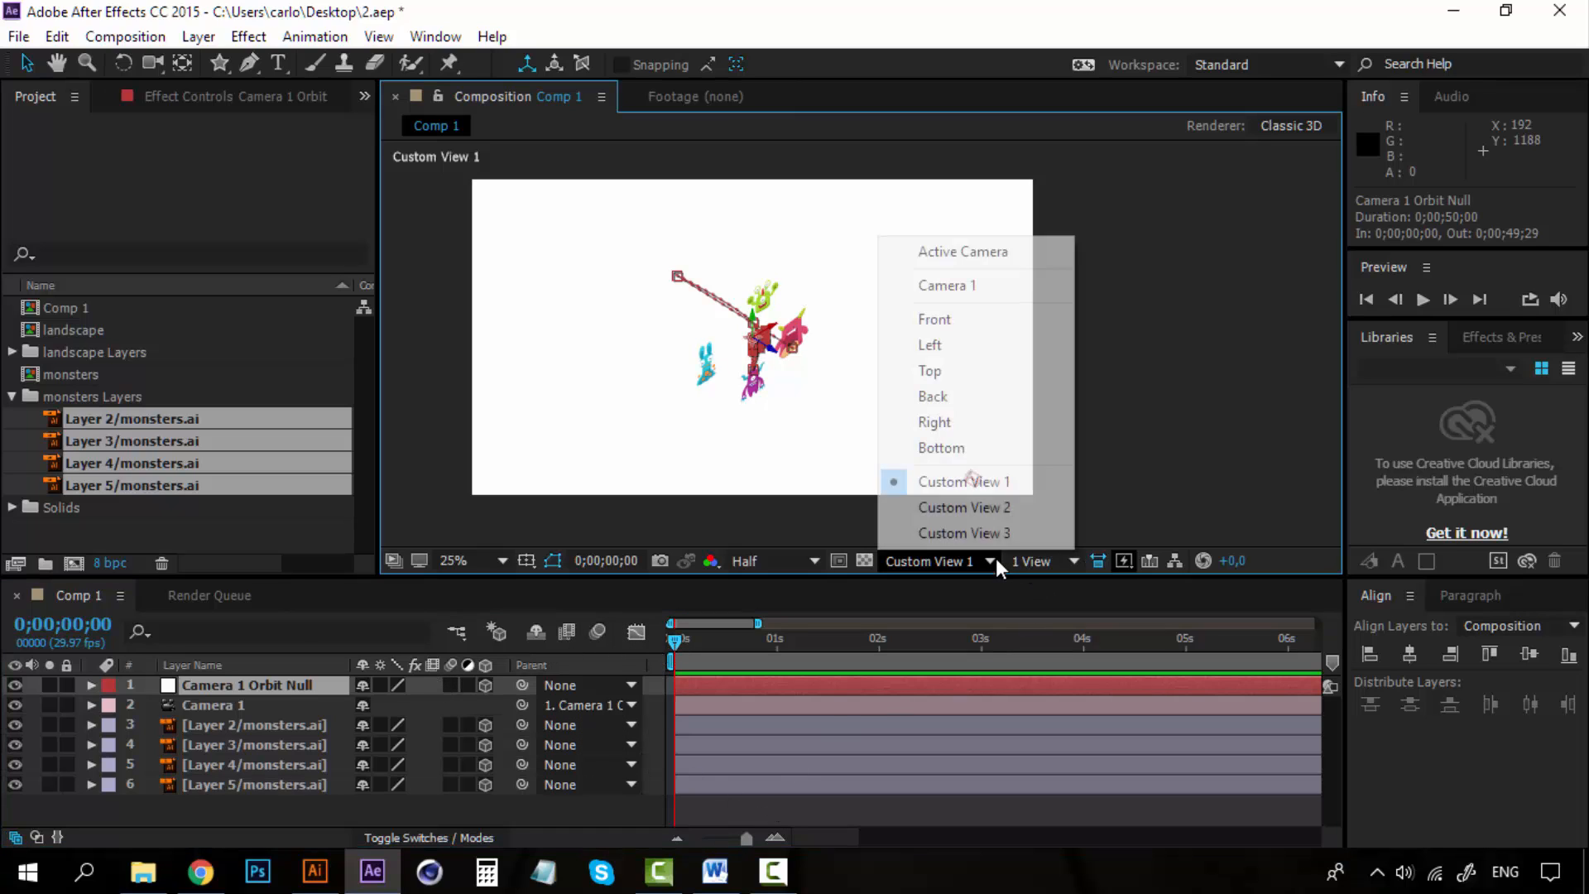
{"action": "left_click", "coordinate": [982, 254]}
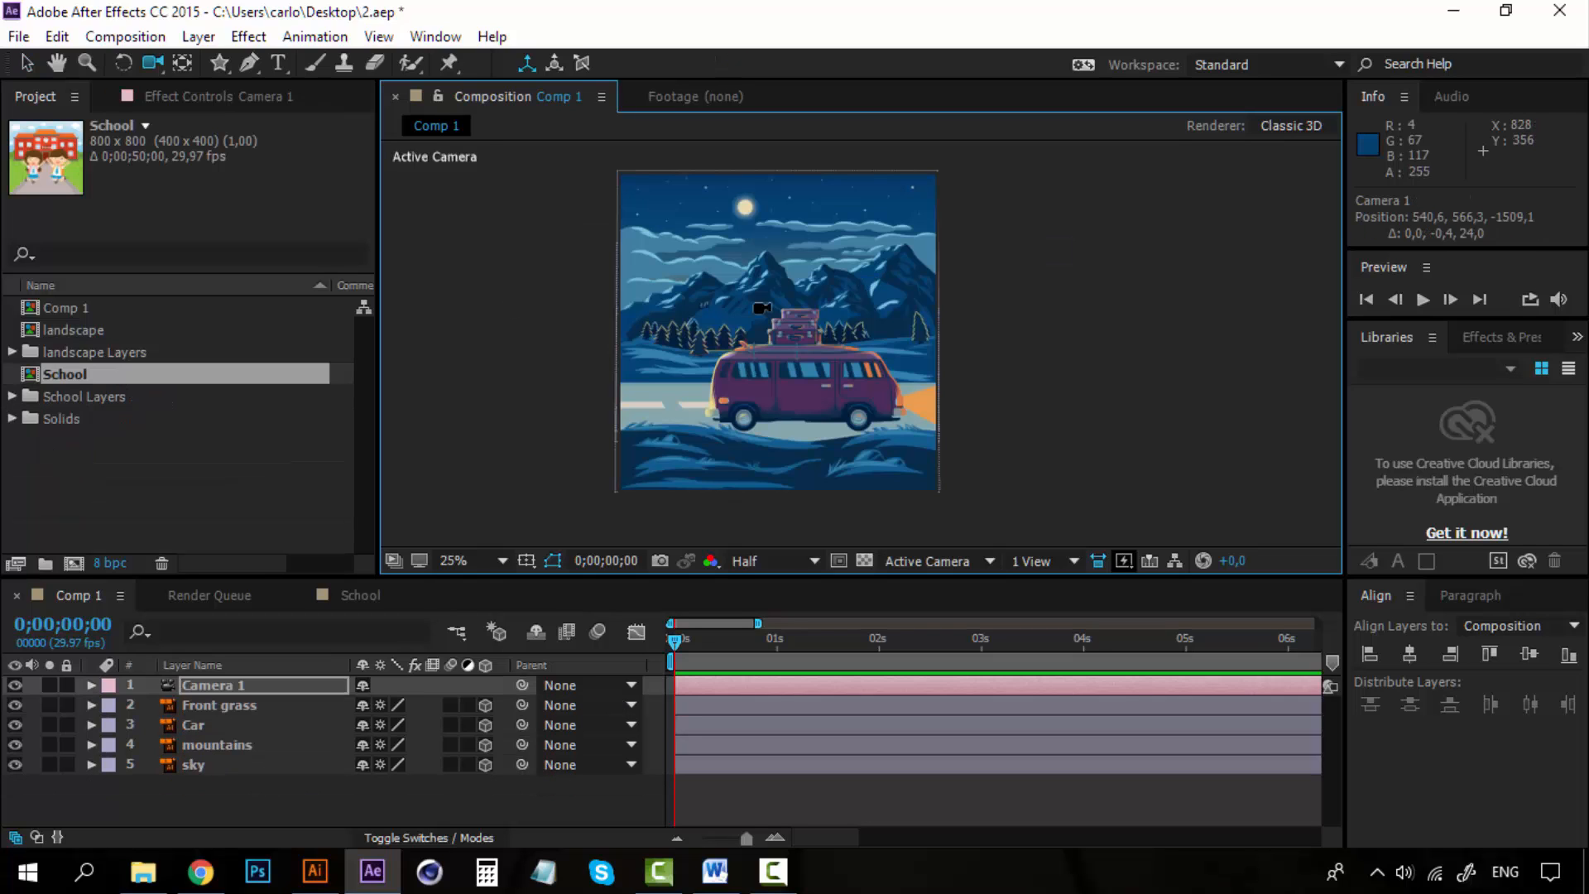
{"action": "left_click", "coordinate": [187, 508]}
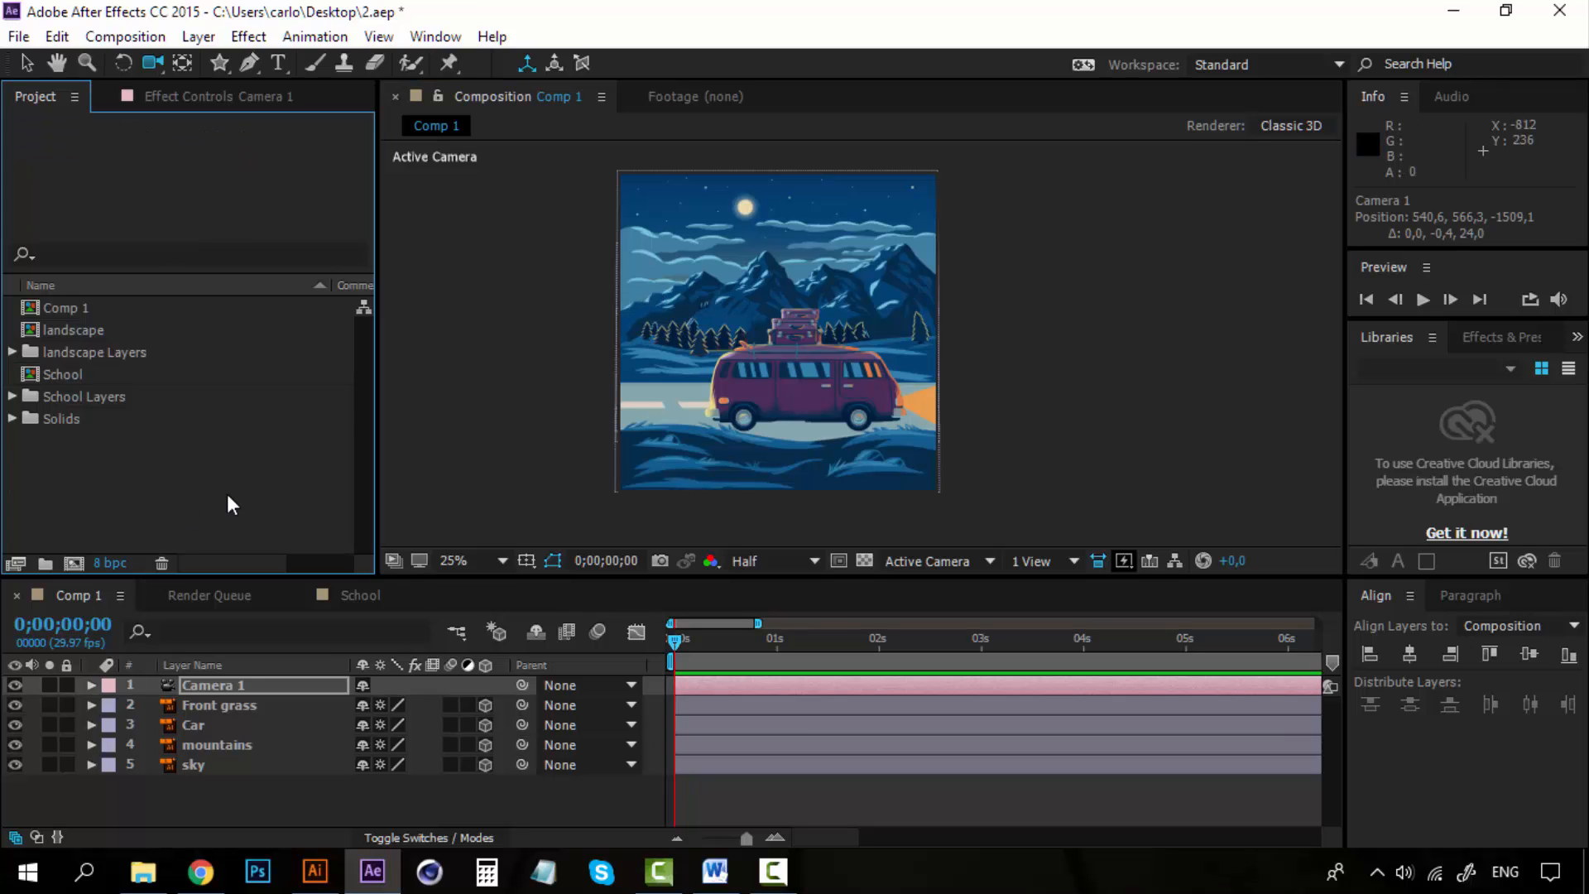
{"action": "scroll", "coordinate": [869, 379], "scroll_direction": "up", "scroll_amount": 4}
{"action": "scroll", "coordinate": [865, 383], "scroll_direction": "down", "scroll_amount": 4}
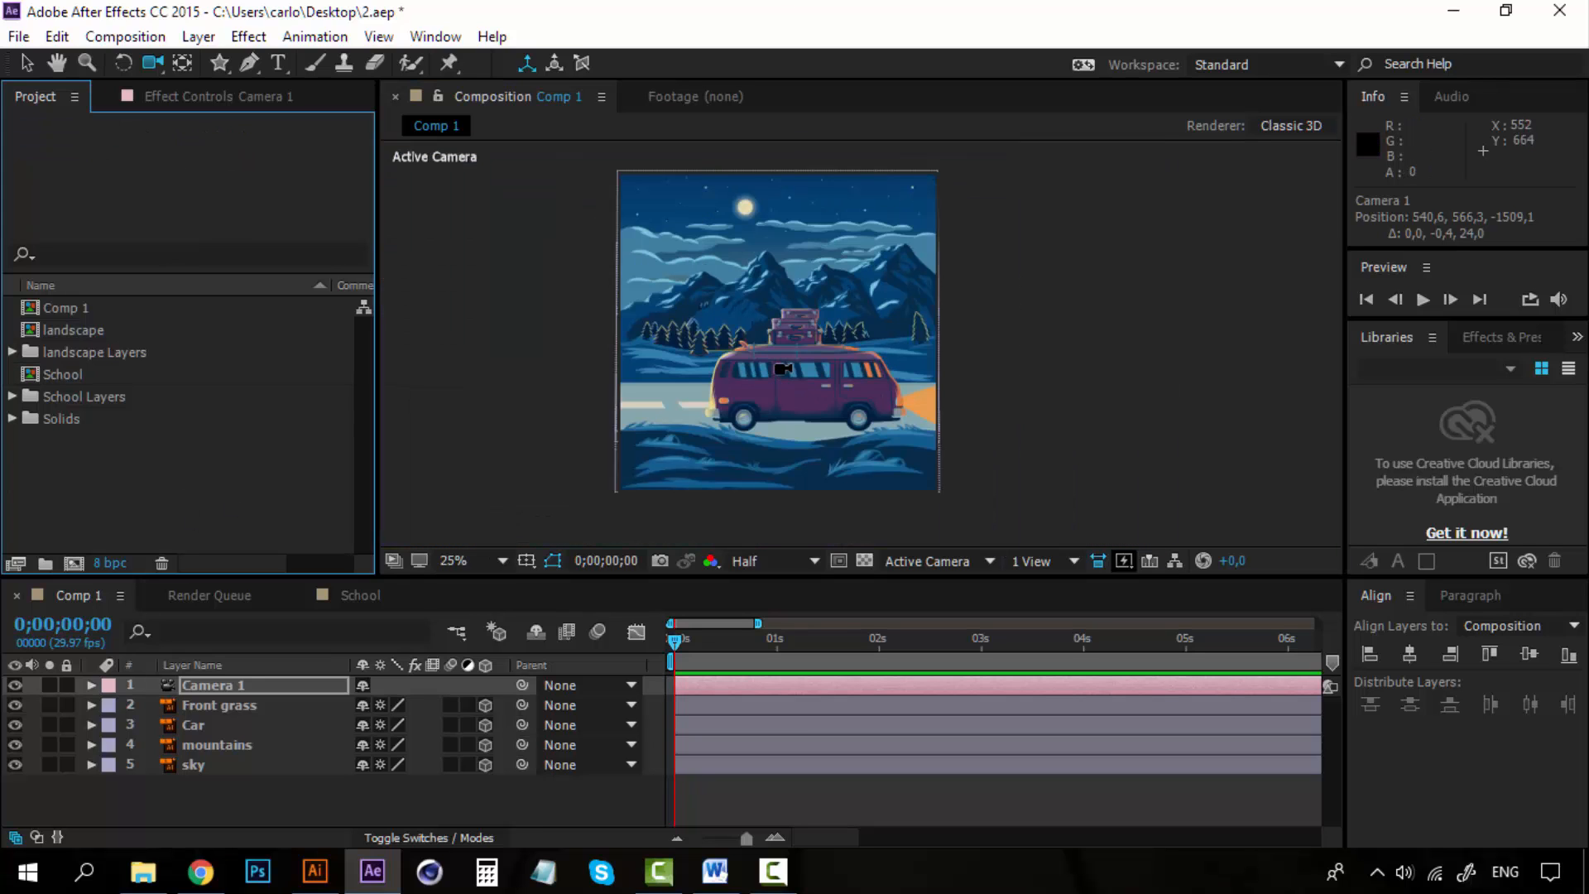
{"action": "scroll", "coordinate": [836, 387], "scroll_direction": "up", "scroll_amount": 2}
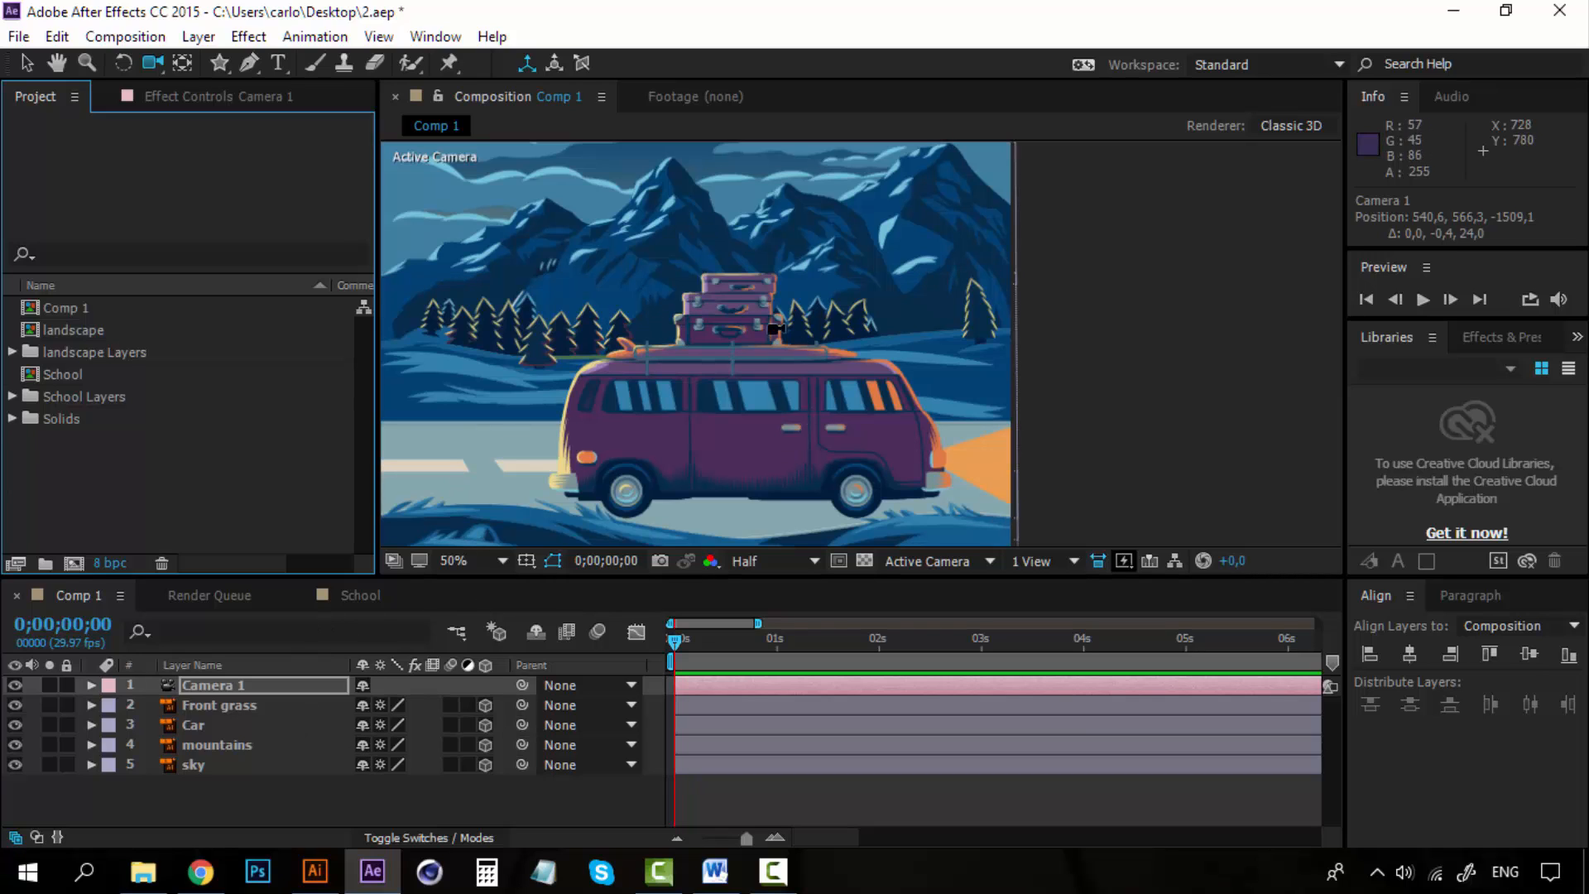
{"action": "key", "text": "h"}
{"action": "left_click_drag", "start_coordinate": [750, 356], "coordinate": [845, 352]}
{"action": "scroll", "coordinate": [846, 352], "scroll_direction": "down", "scroll_amount": 2}
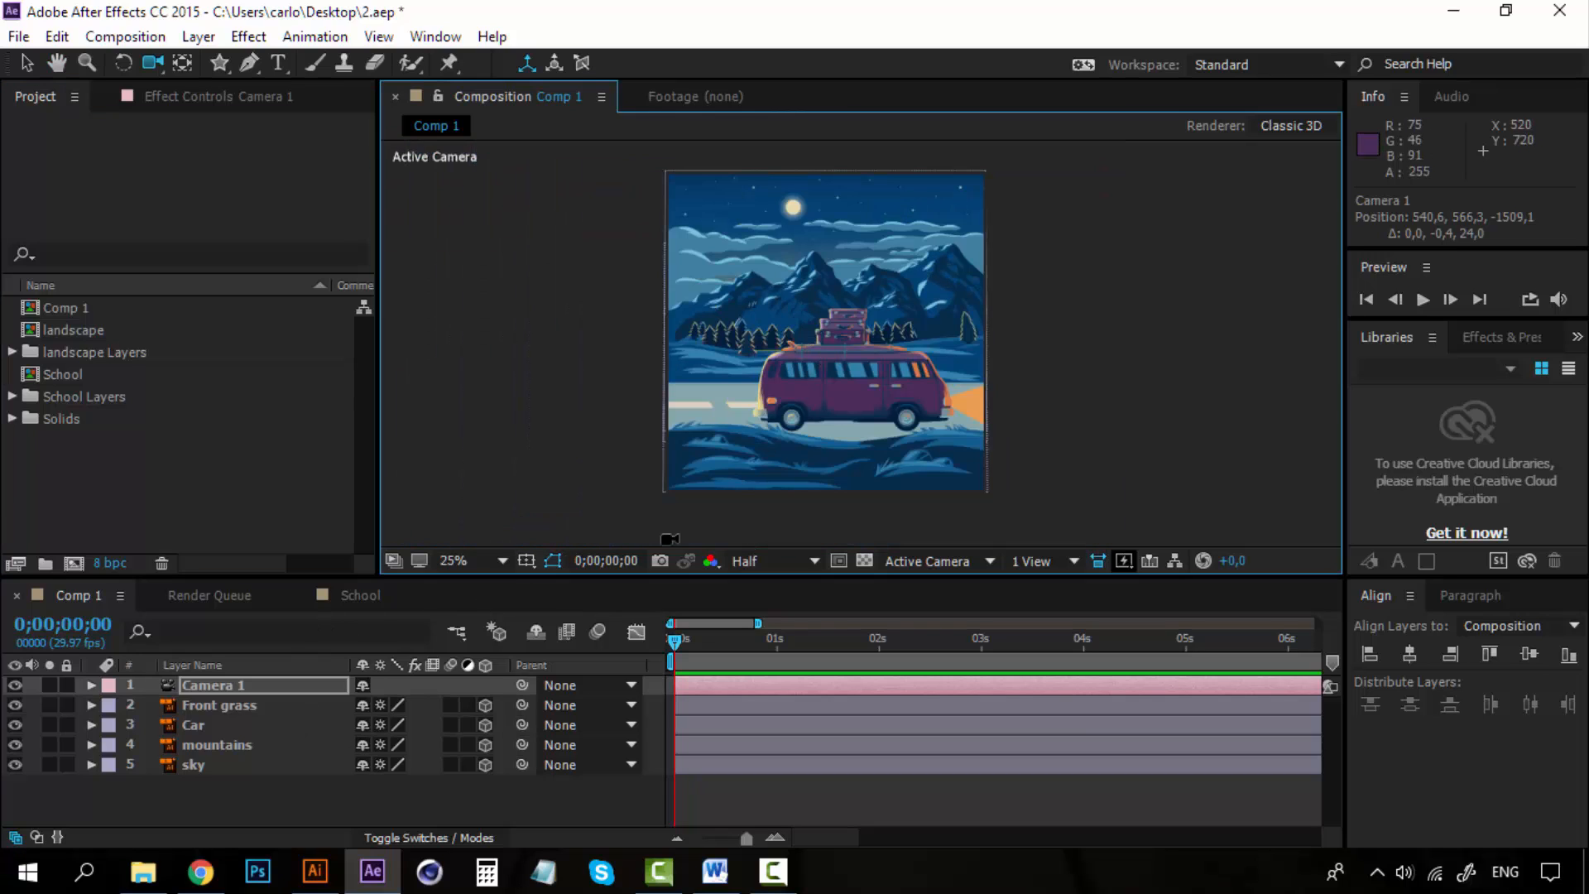
Toggle the visibility of the Front grass, Car, mountains and sky layers to check each one.
{"action": "left_click", "coordinate": [265, 712]}
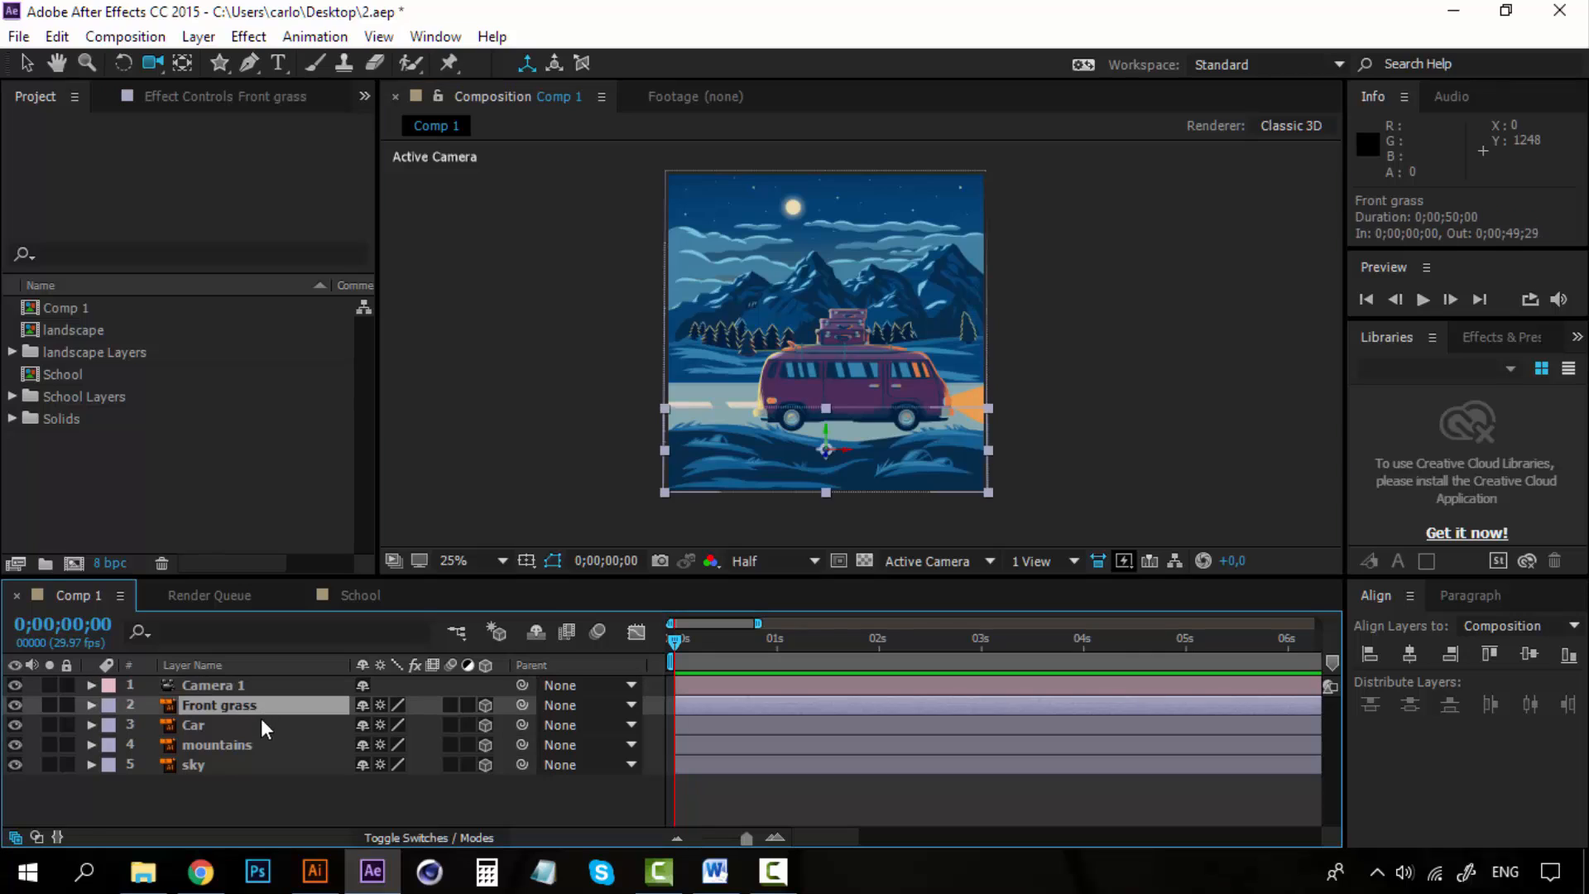
{"action": "left_click", "coordinate": [217, 762]}
{"action": "left_click", "coordinate": [205, 711]}
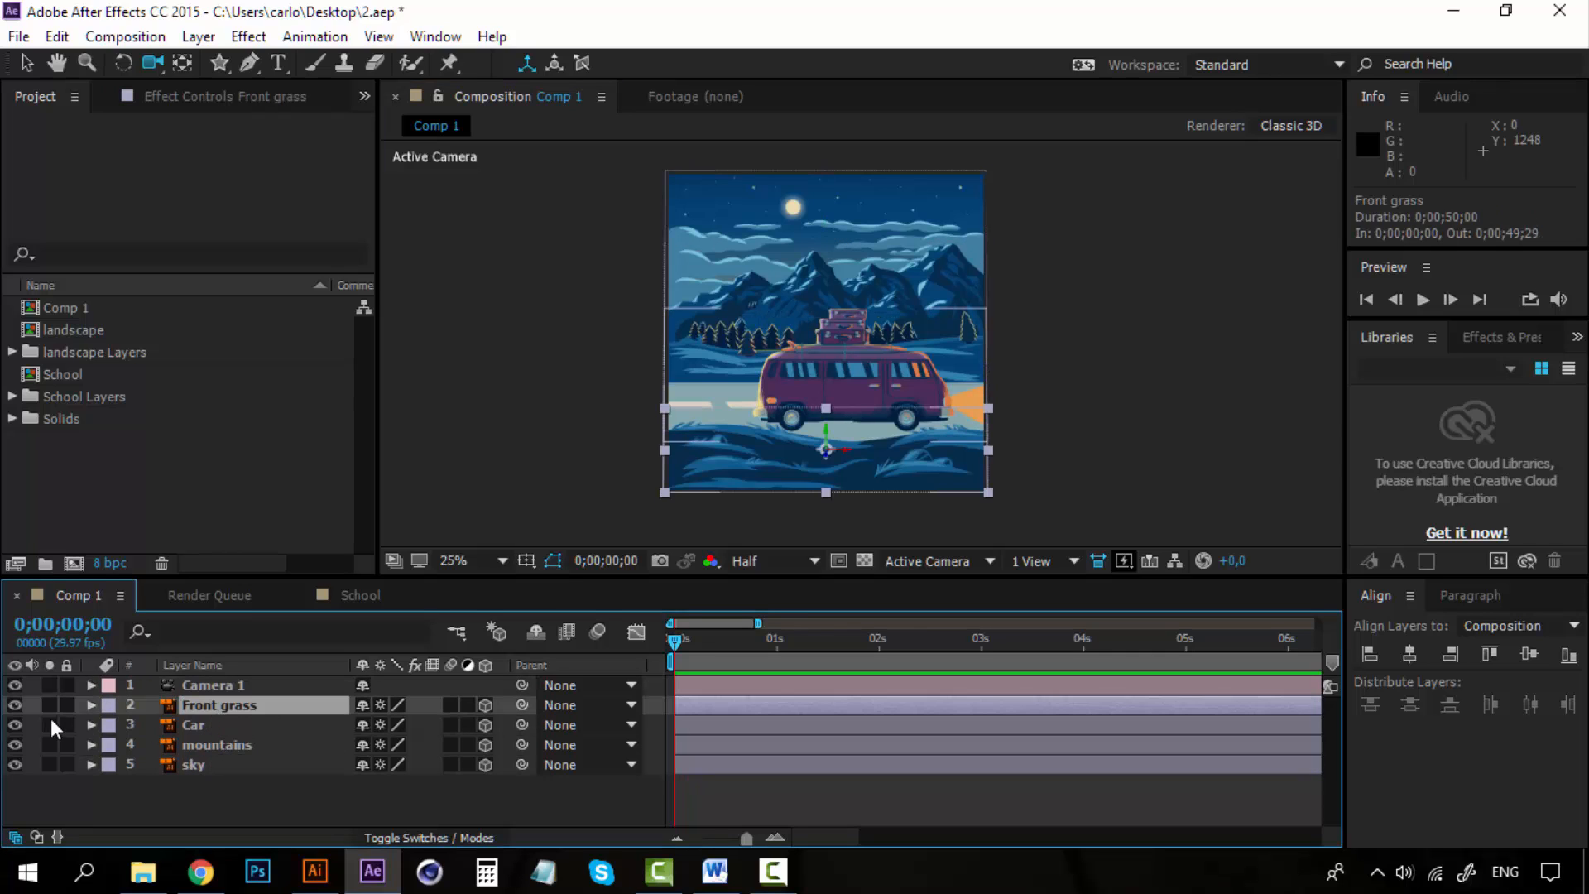
{"action": "left_click", "coordinate": [12, 702]}
{"action": "left_click", "coordinate": [11, 702]}
{"action": "left_click", "coordinate": [11, 723]}
{"action": "left_click", "coordinate": [13, 742]}
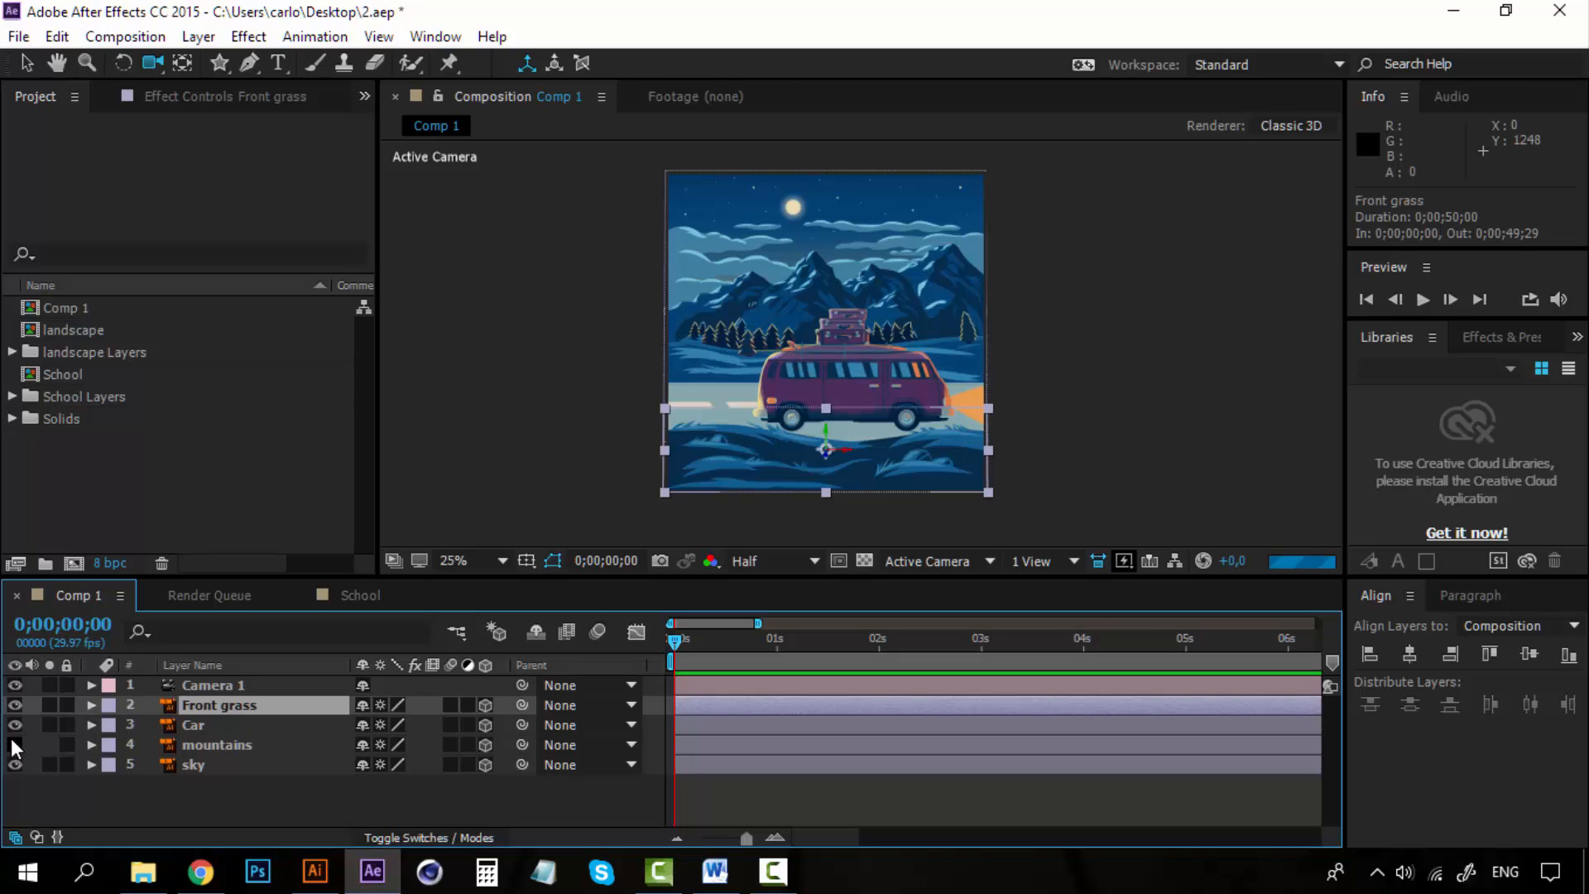
{"action": "left_click", "coordinate": [12, 743]}
{"action": "left_click", "coordinate": [14, 763]}
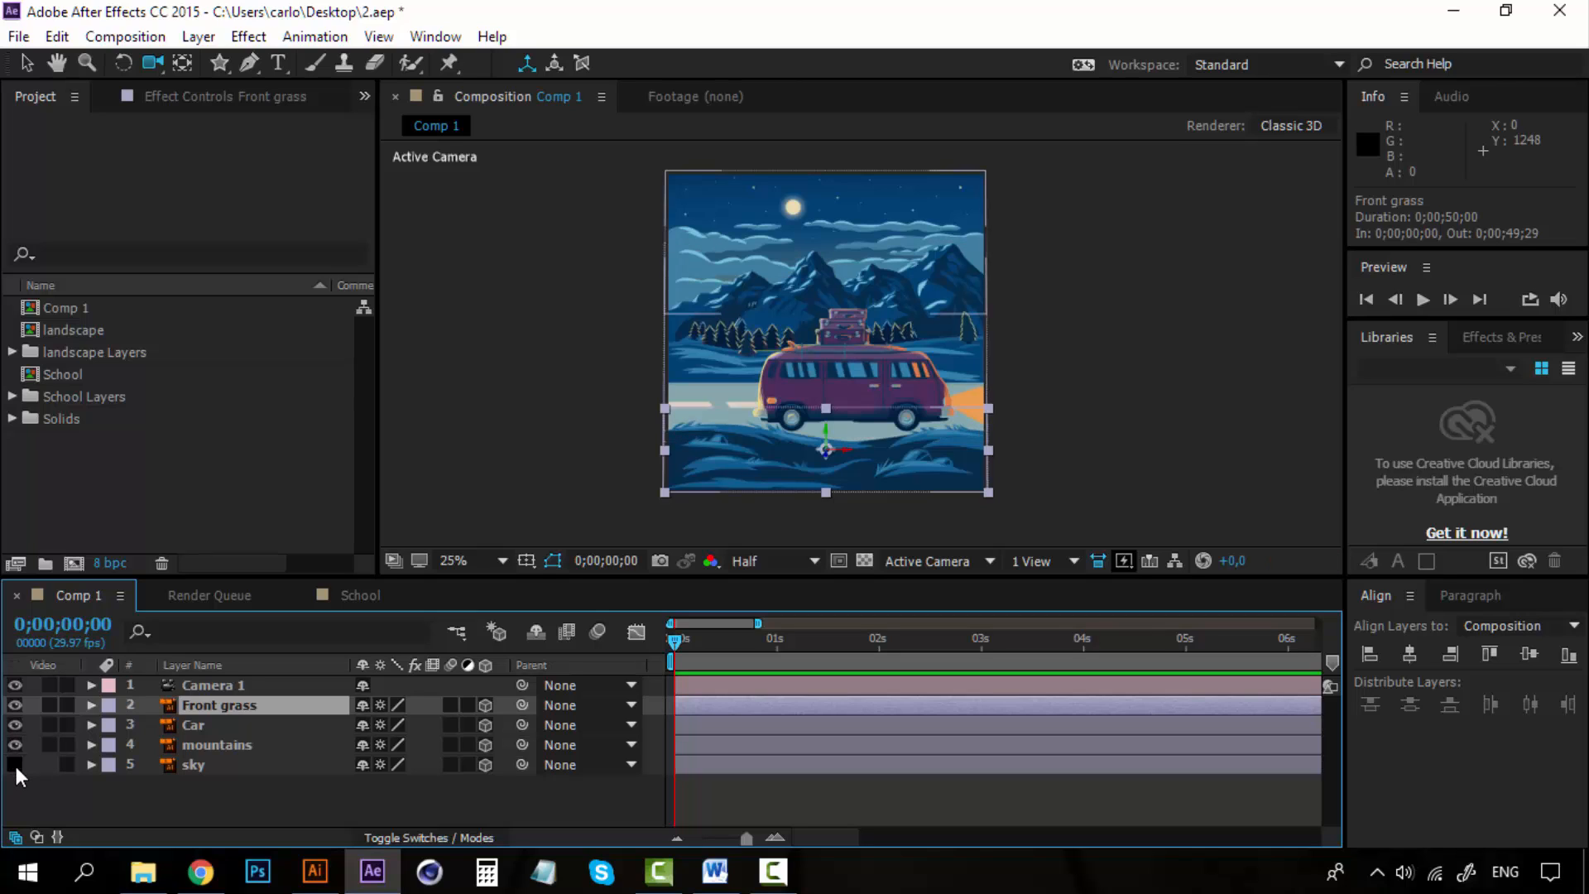
{"action": "left_click", "coordinate": [15, 764]}
{"action": "left_click", "coordinate": [210, 724]}
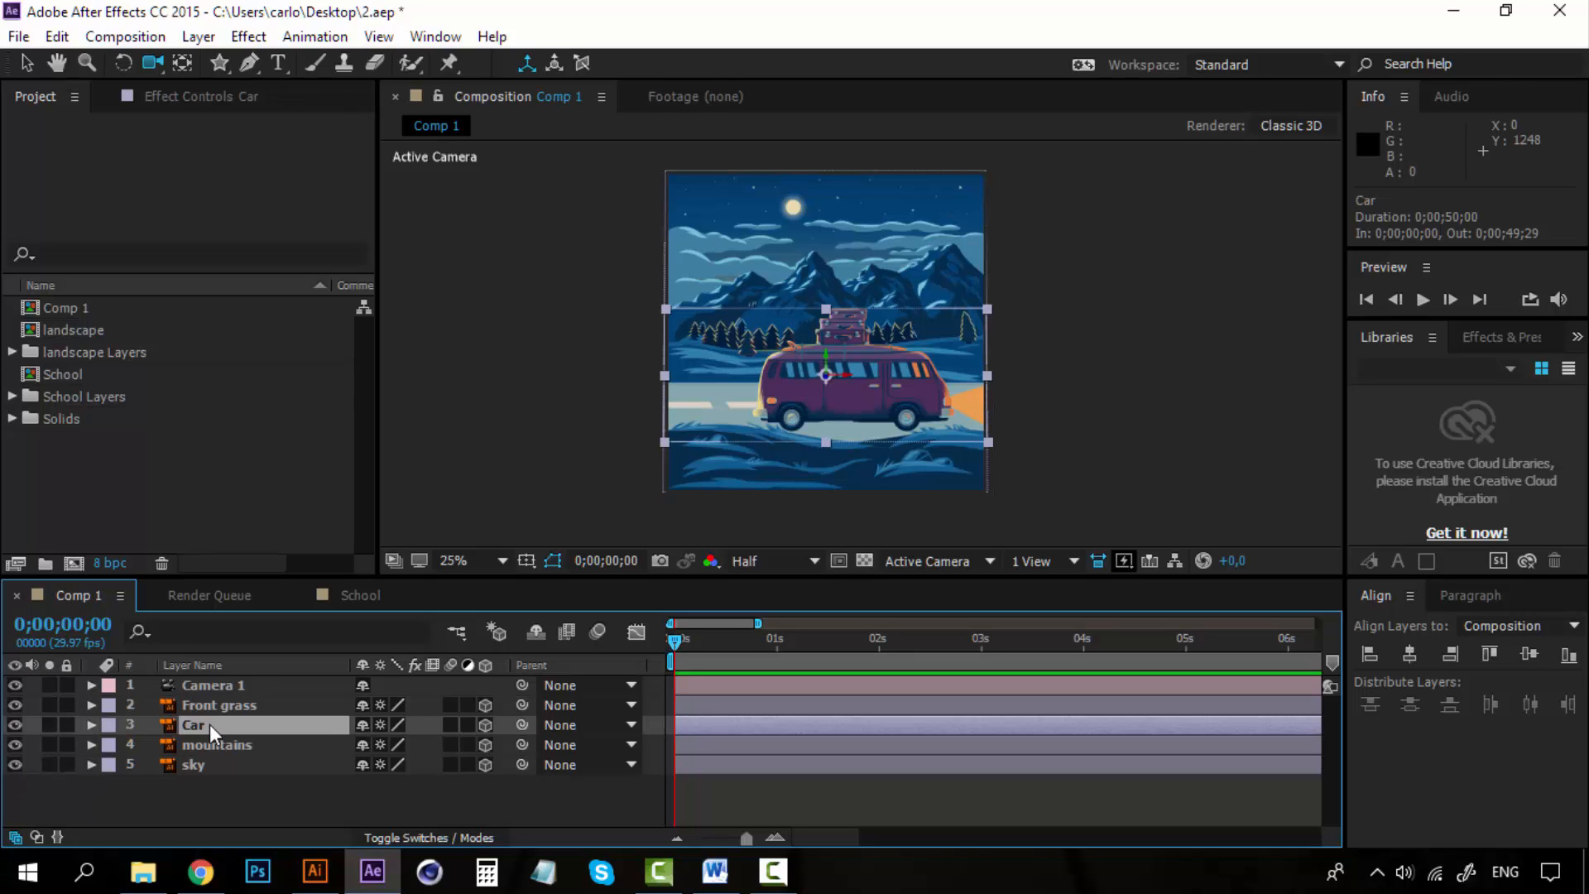
Select the four artwork layers and switch the viewer to Custom View 1.
{"action": "key", "text": "ctrl+Up"}
{"action": "left_click", "coordinate": [212, 766], "text": "shift"}
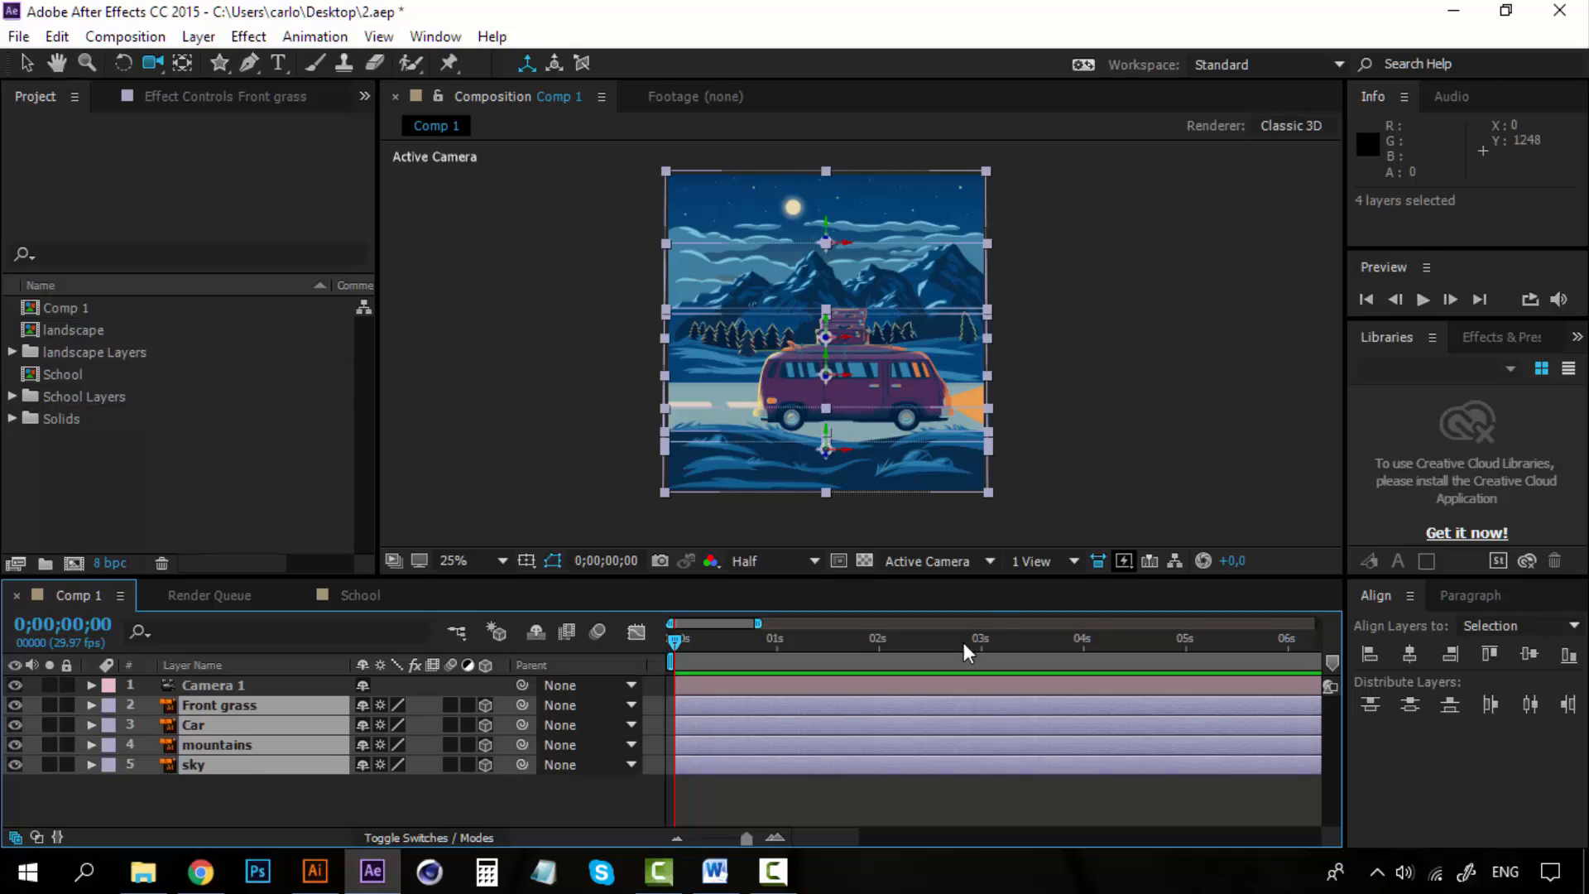
{"action": "left_click", "coordinate": [950, 564]}
{"action": "left_click", "coordinate": [990, 485]}
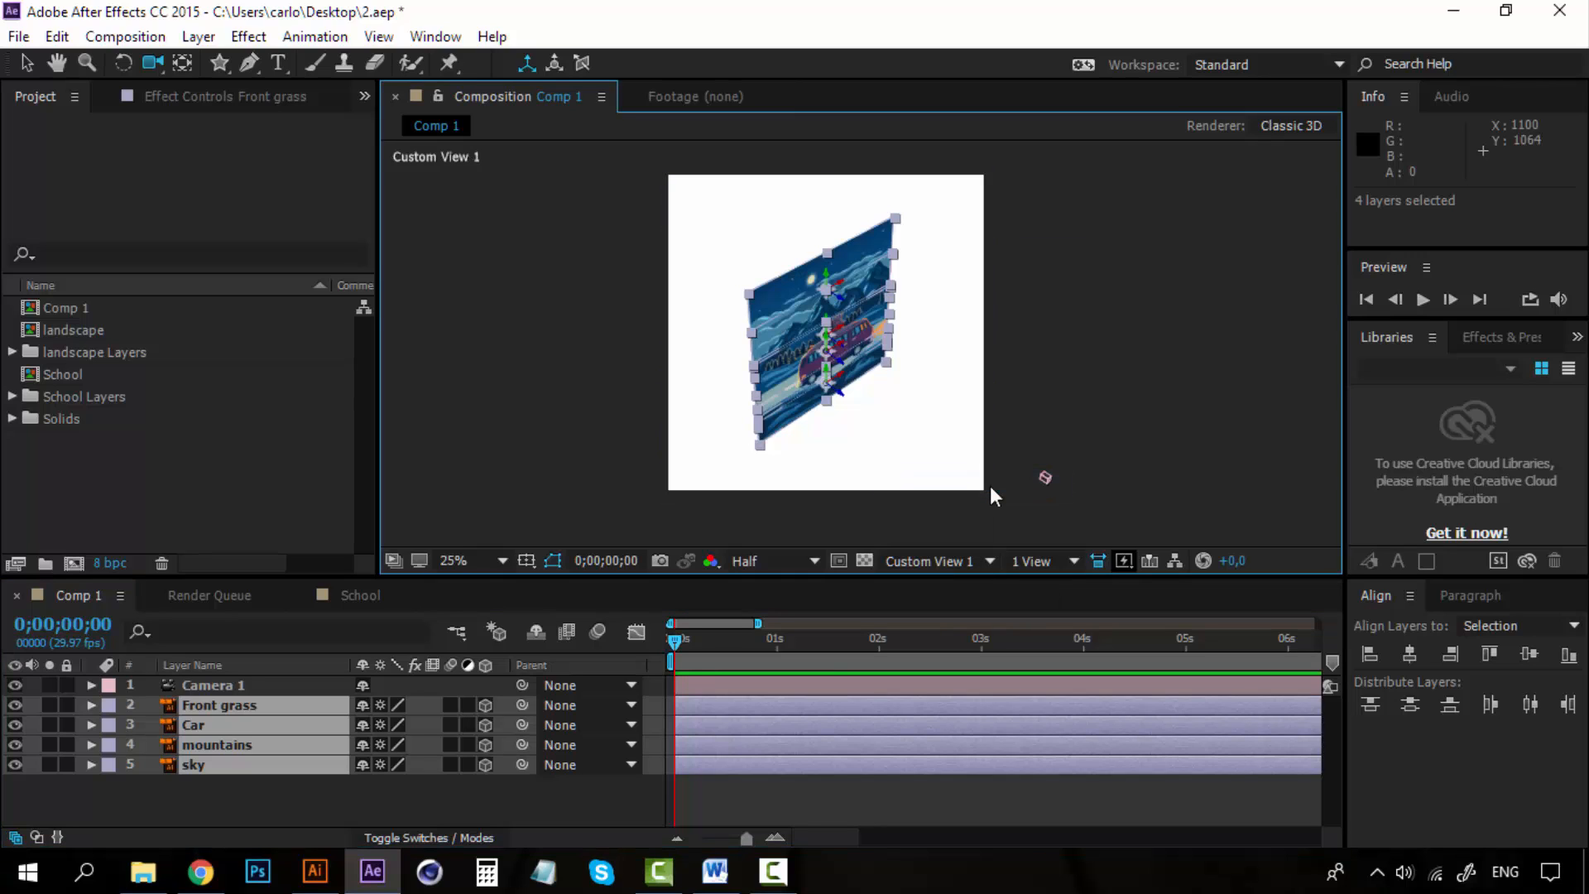
Move the Front grass layer forward along its Z axis.
{"action": "left_click", "coordinate": [26, 62]}
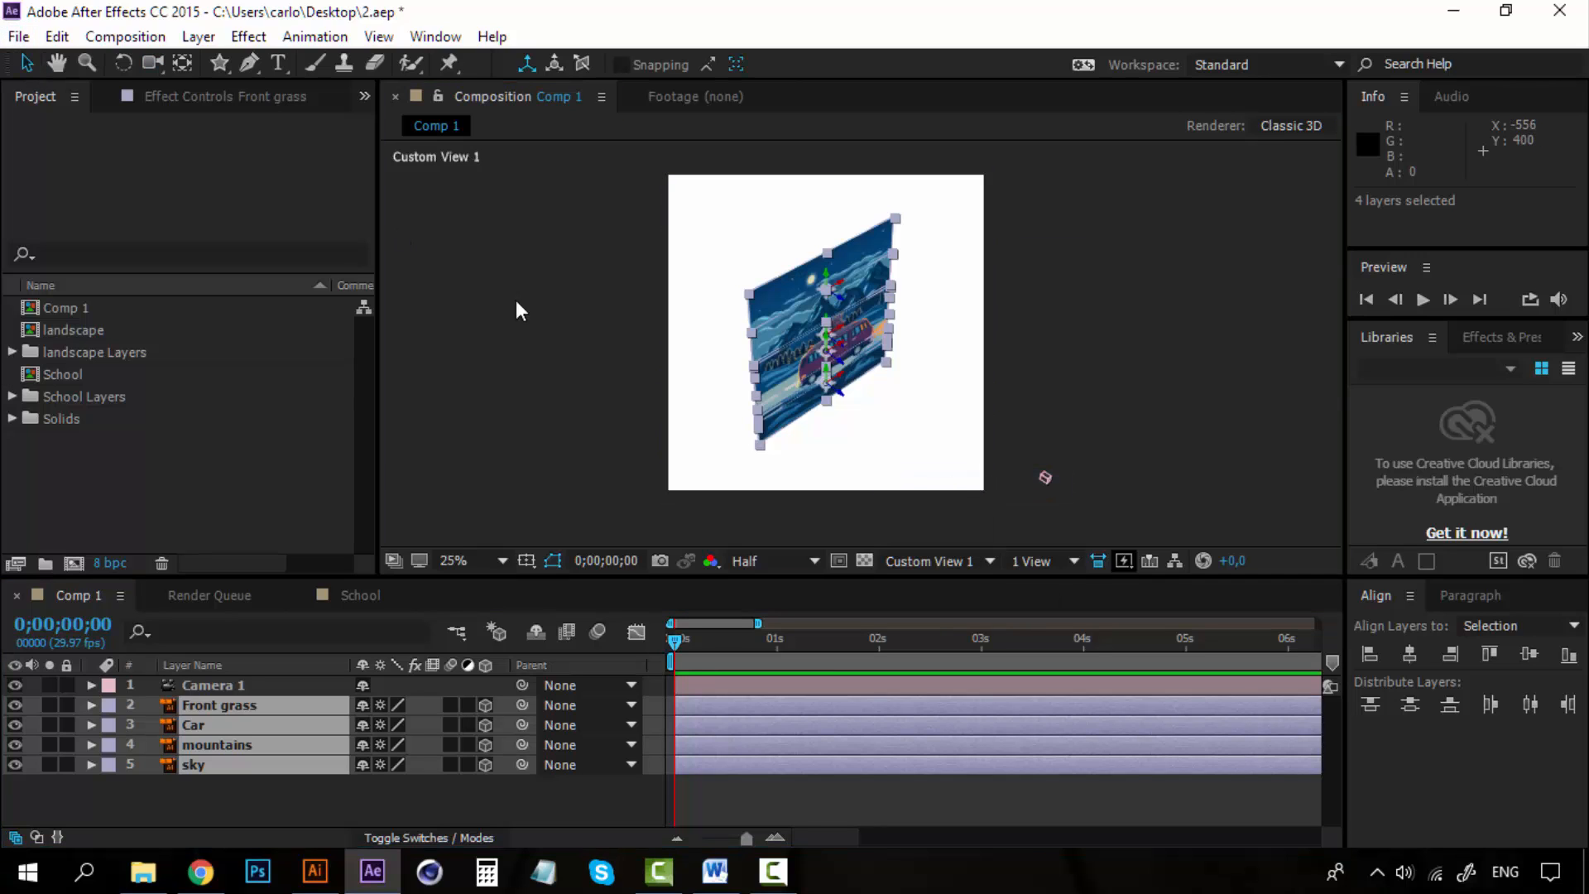
{"action": "left_click", "coordinate": [519, 320]}
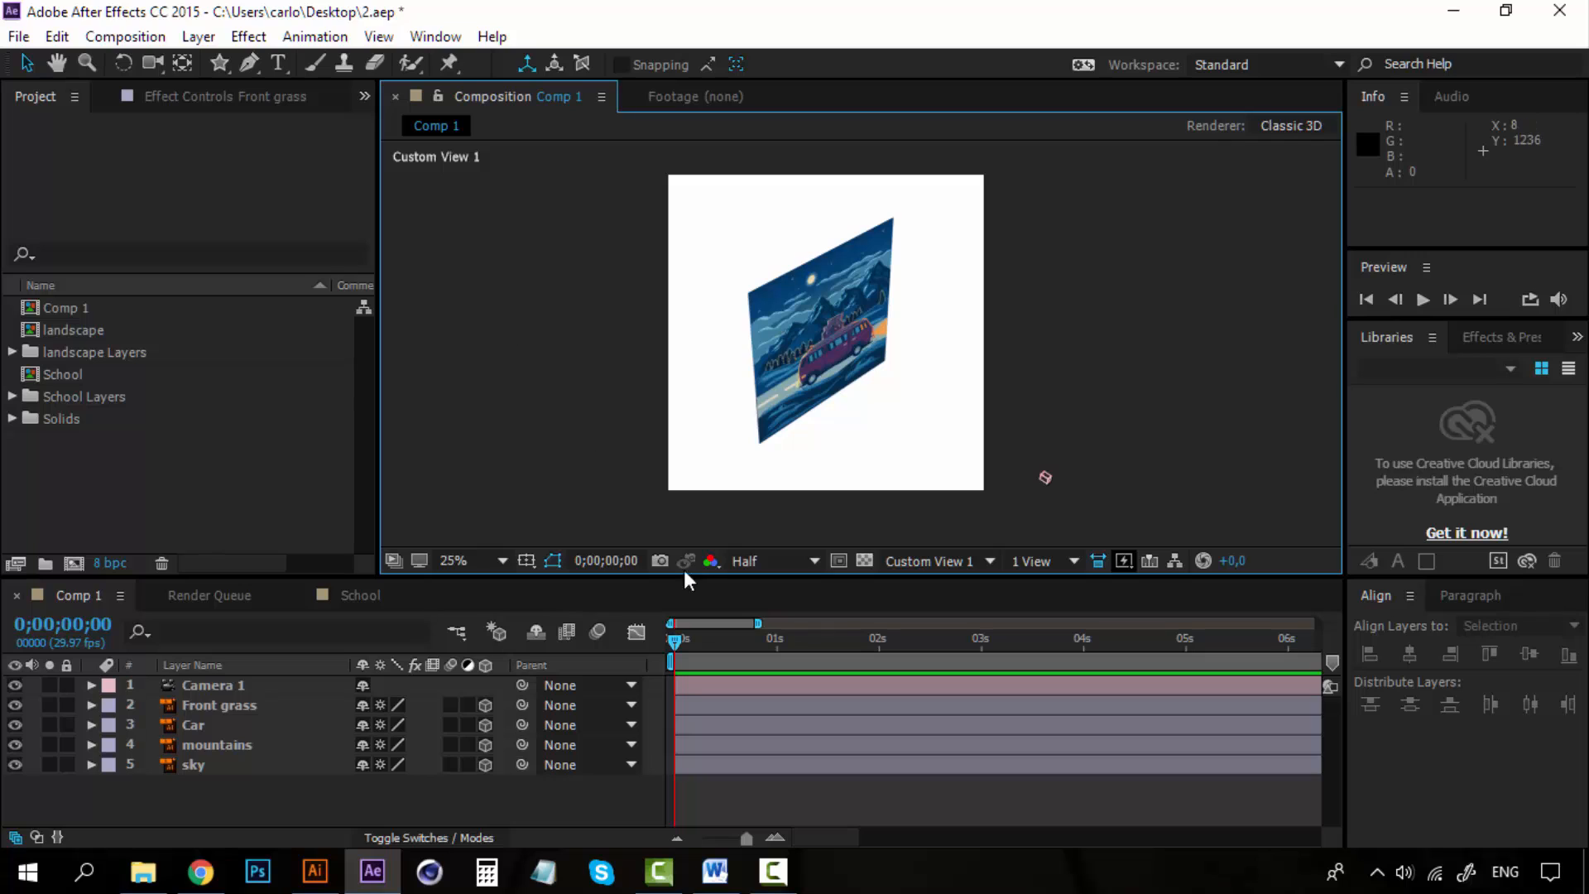
{"action": "left_click", "coordinate": [265, 765]}
{"action": "left_click", "coordinate": [261, 704]}
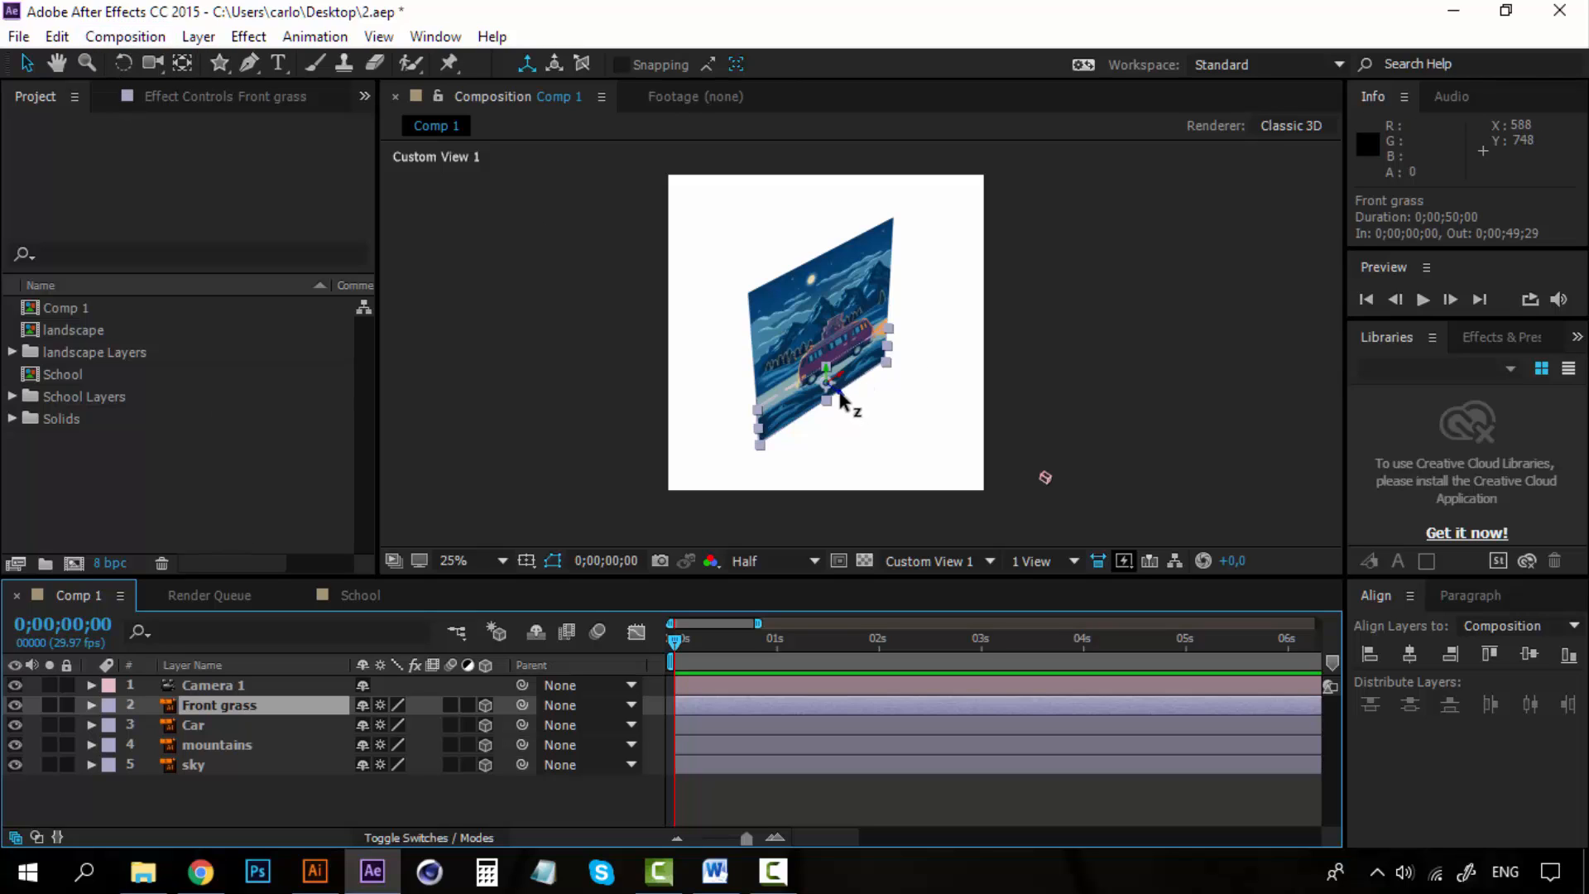
{"action": "left_click_drag", "start_coordinate": [841, 396], "coordinate": [1036, 559]}
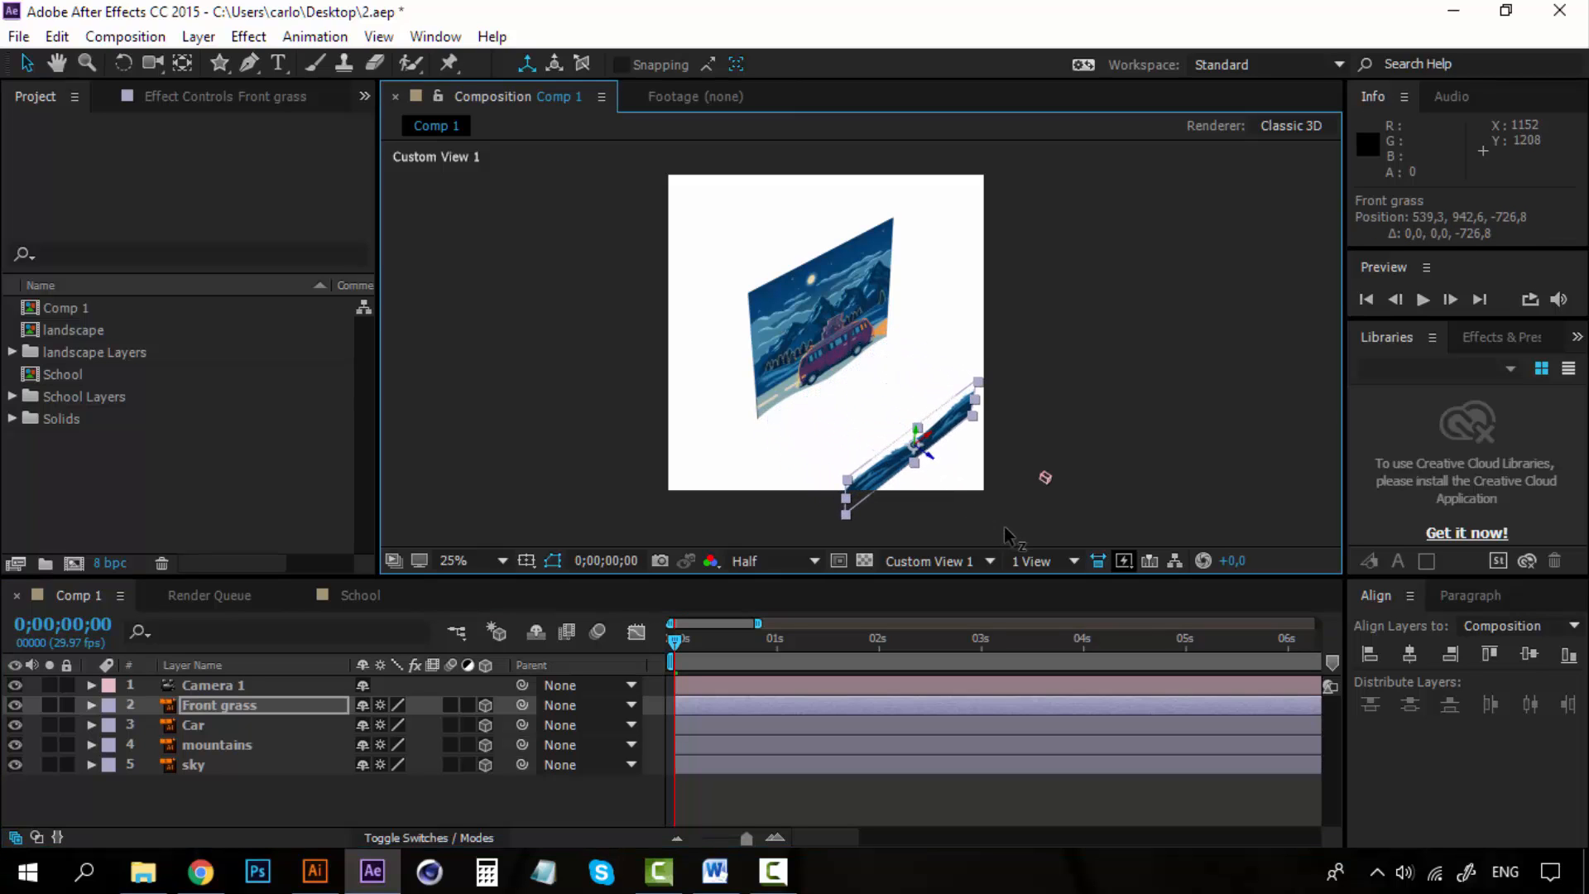
Split the viewer into 2 Views and set the second view to Active Camera.
{"action": "left_click", "coordinate": [1078, 563]}
{"action": "left_click", "coordinate": [1082, 613]}
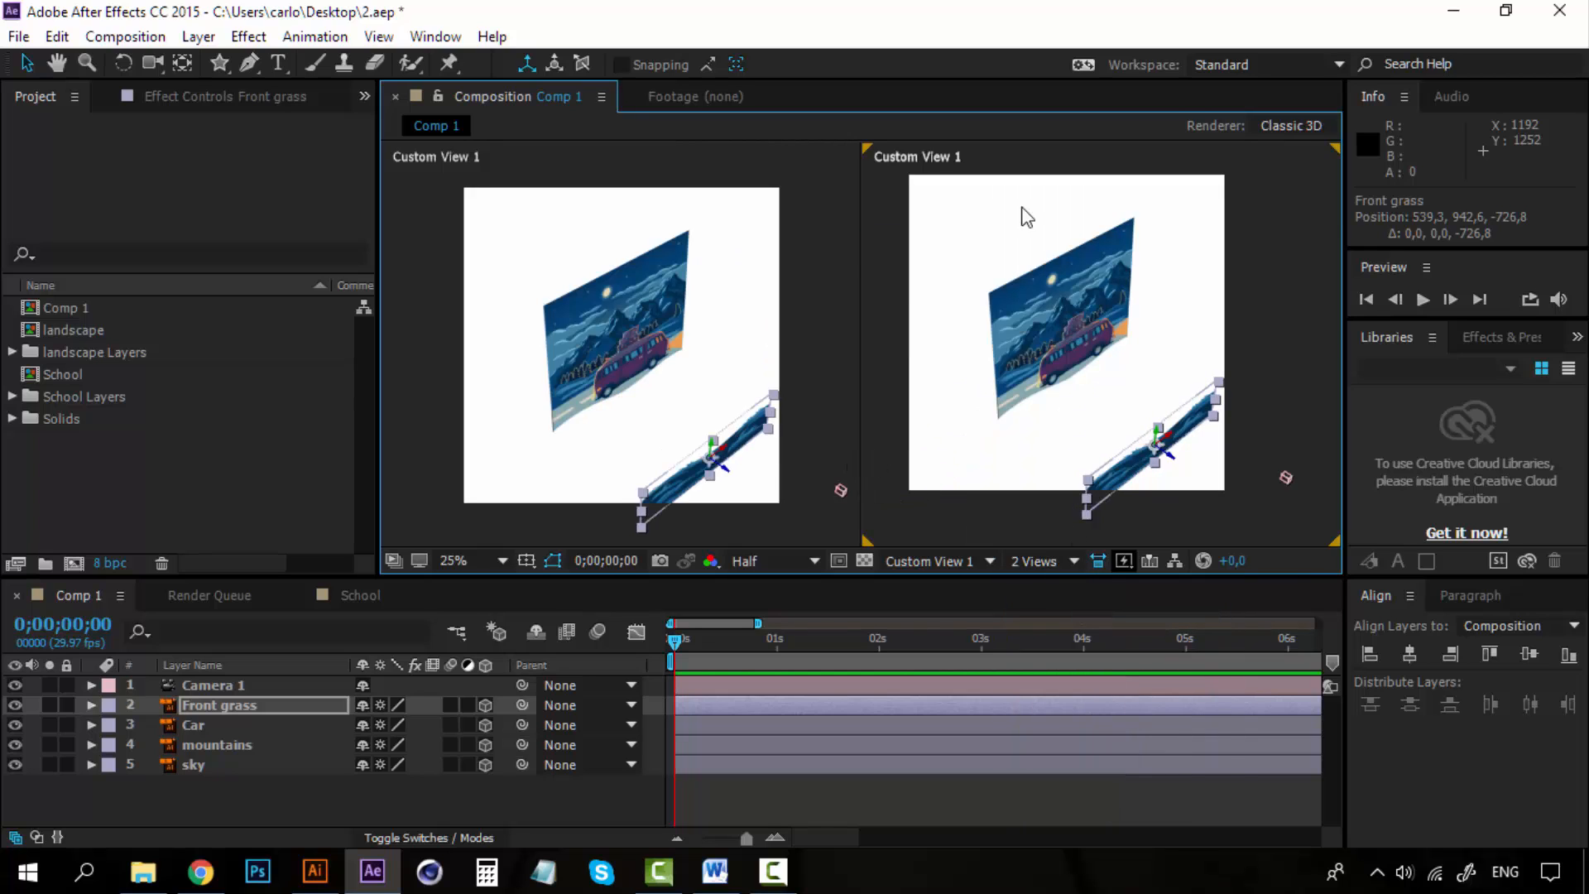
{"action": "left_click", "coordinate": [970, 181]}
{"action": "left_click", "coordinate": [969, 561]}
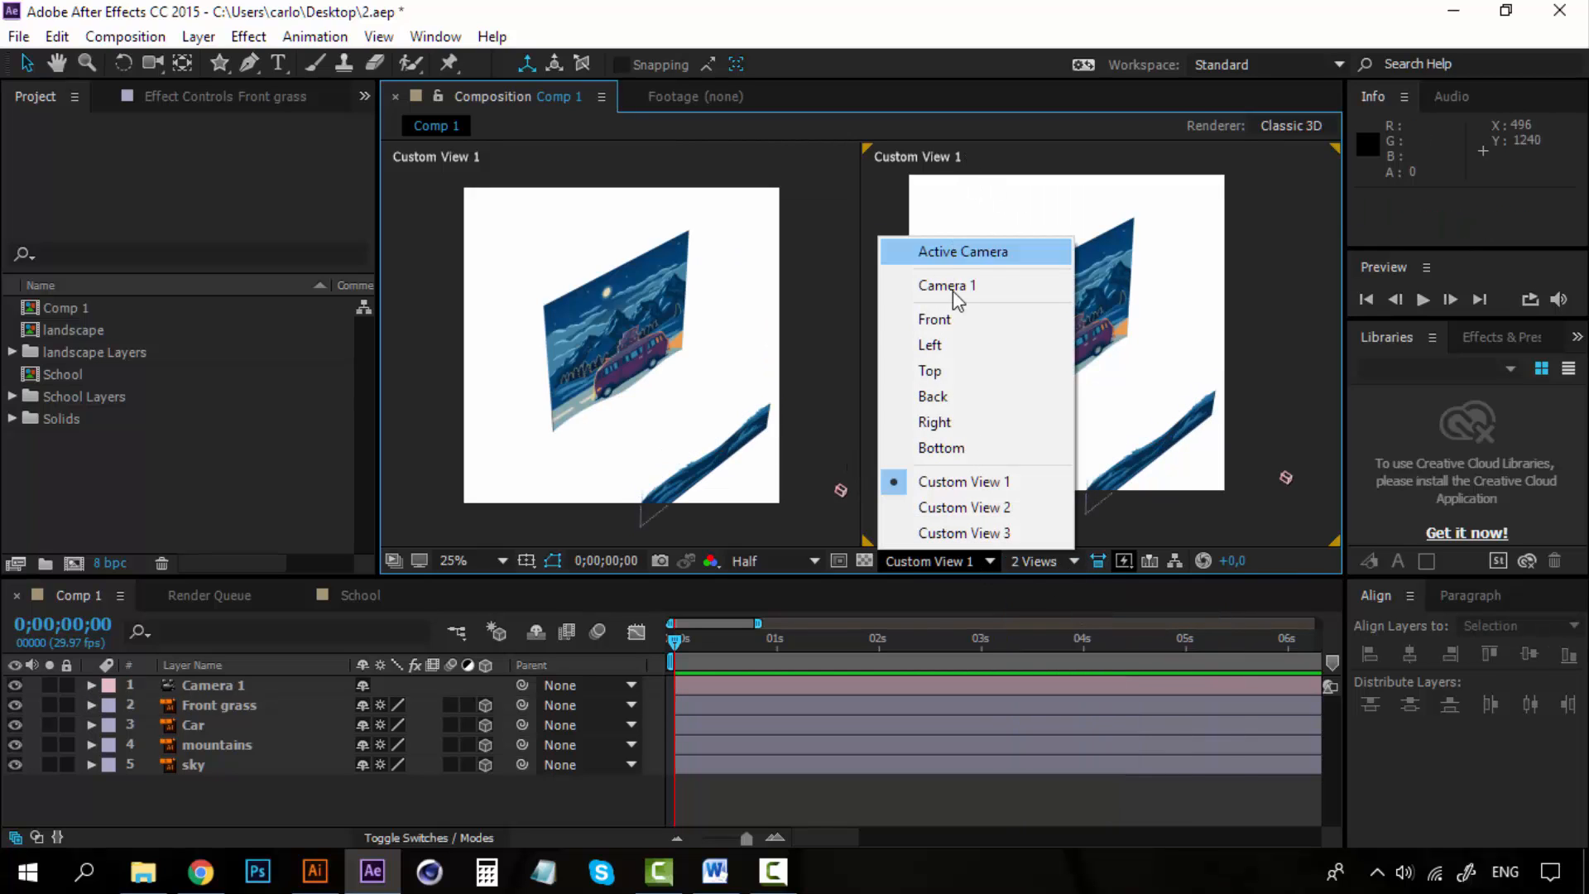
{"action": "left_click", "coordinate": [978, 254]}
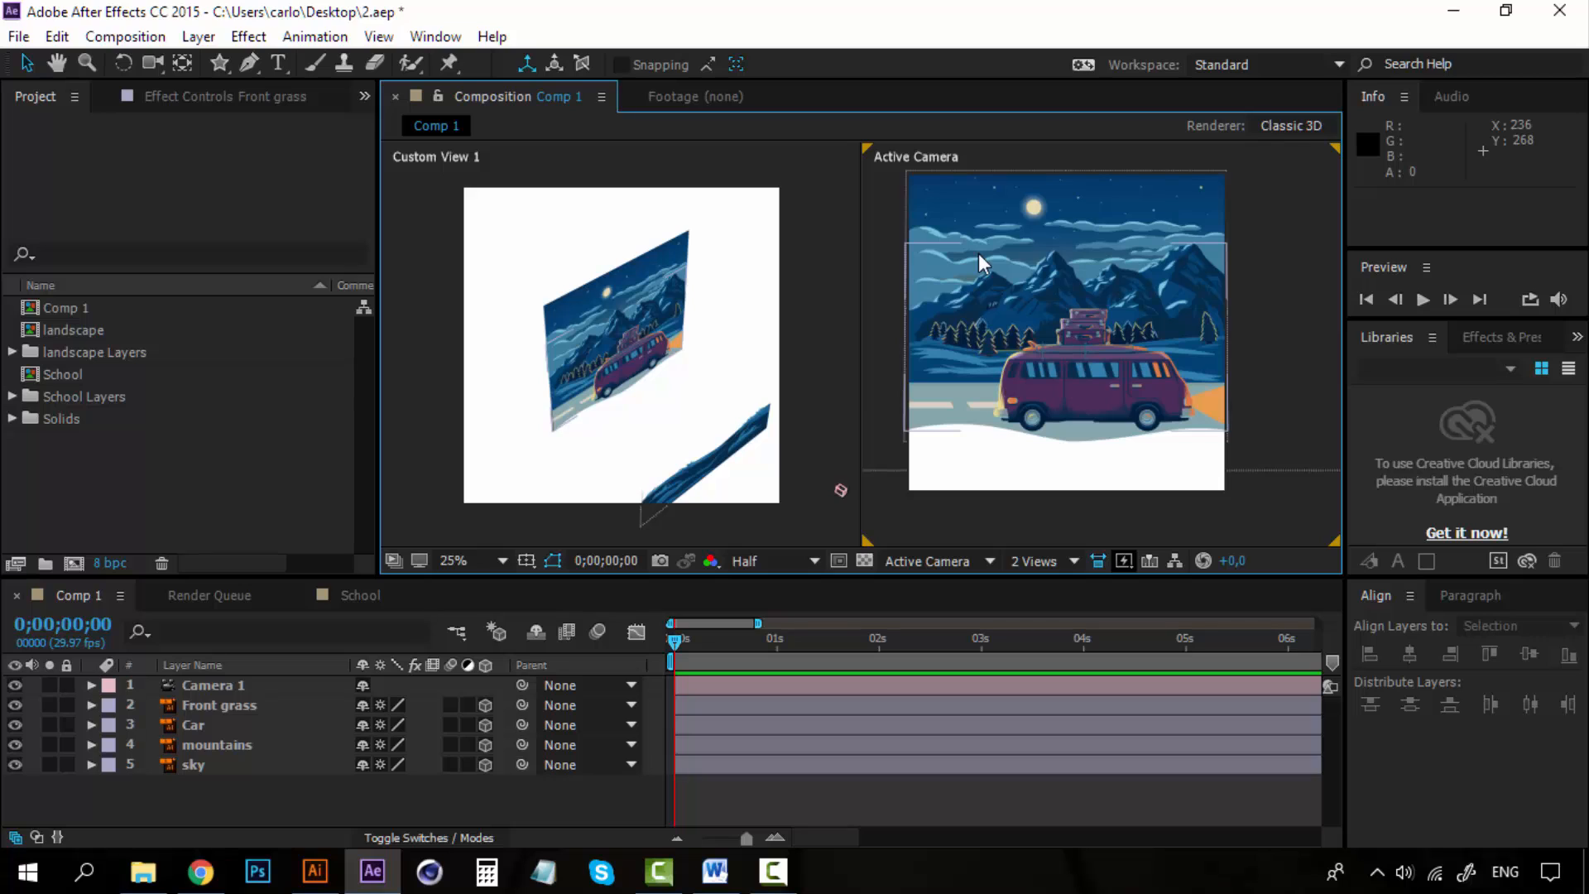
Reposition the Front grass layer to about Z -238 and Y 878 in front of the van.
{"action": "left_click", "coordinate": [751, 448]}
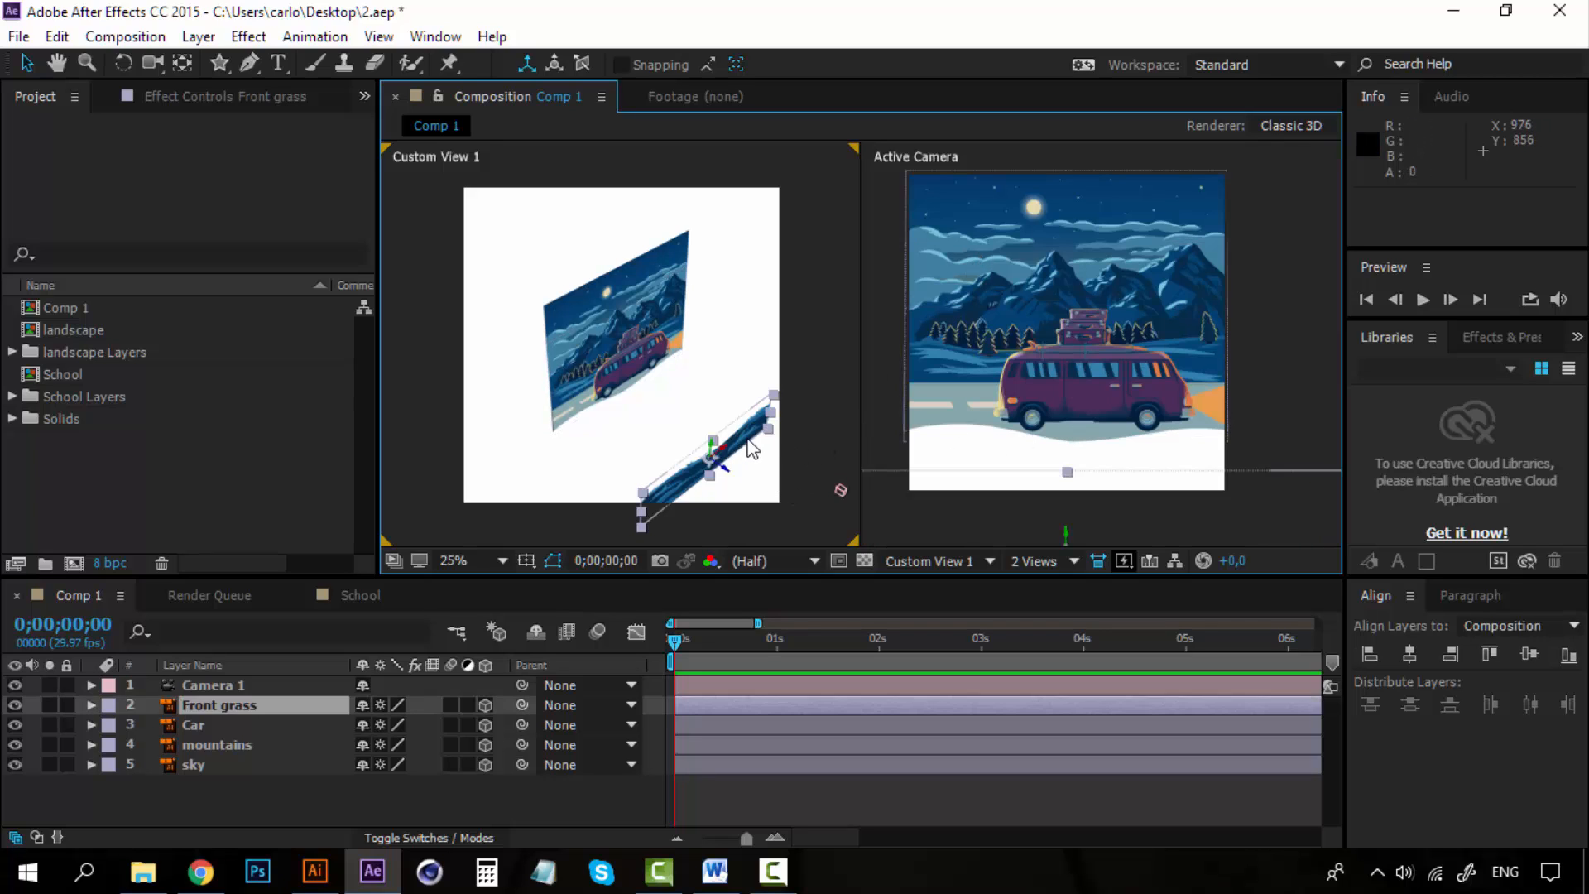
{"action": "left_click_drag", "start_coordinate": [723, 470], "coordinate": [613, 368]}
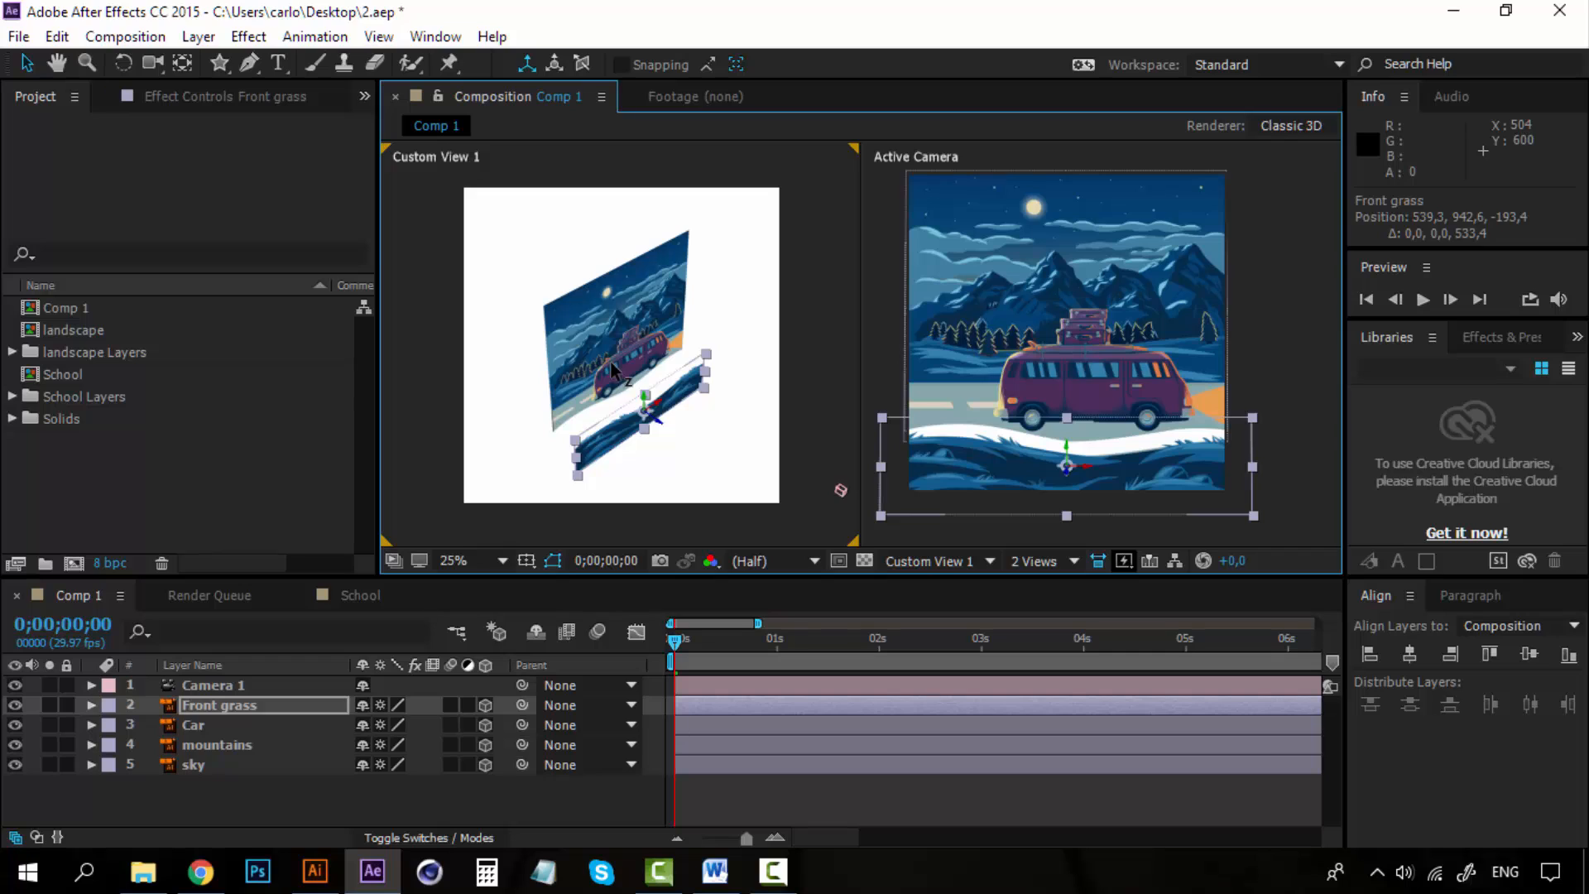
{"action": "left_click_drag", "start_coordinate": [611, 363], "coordinate": [644, 403]}
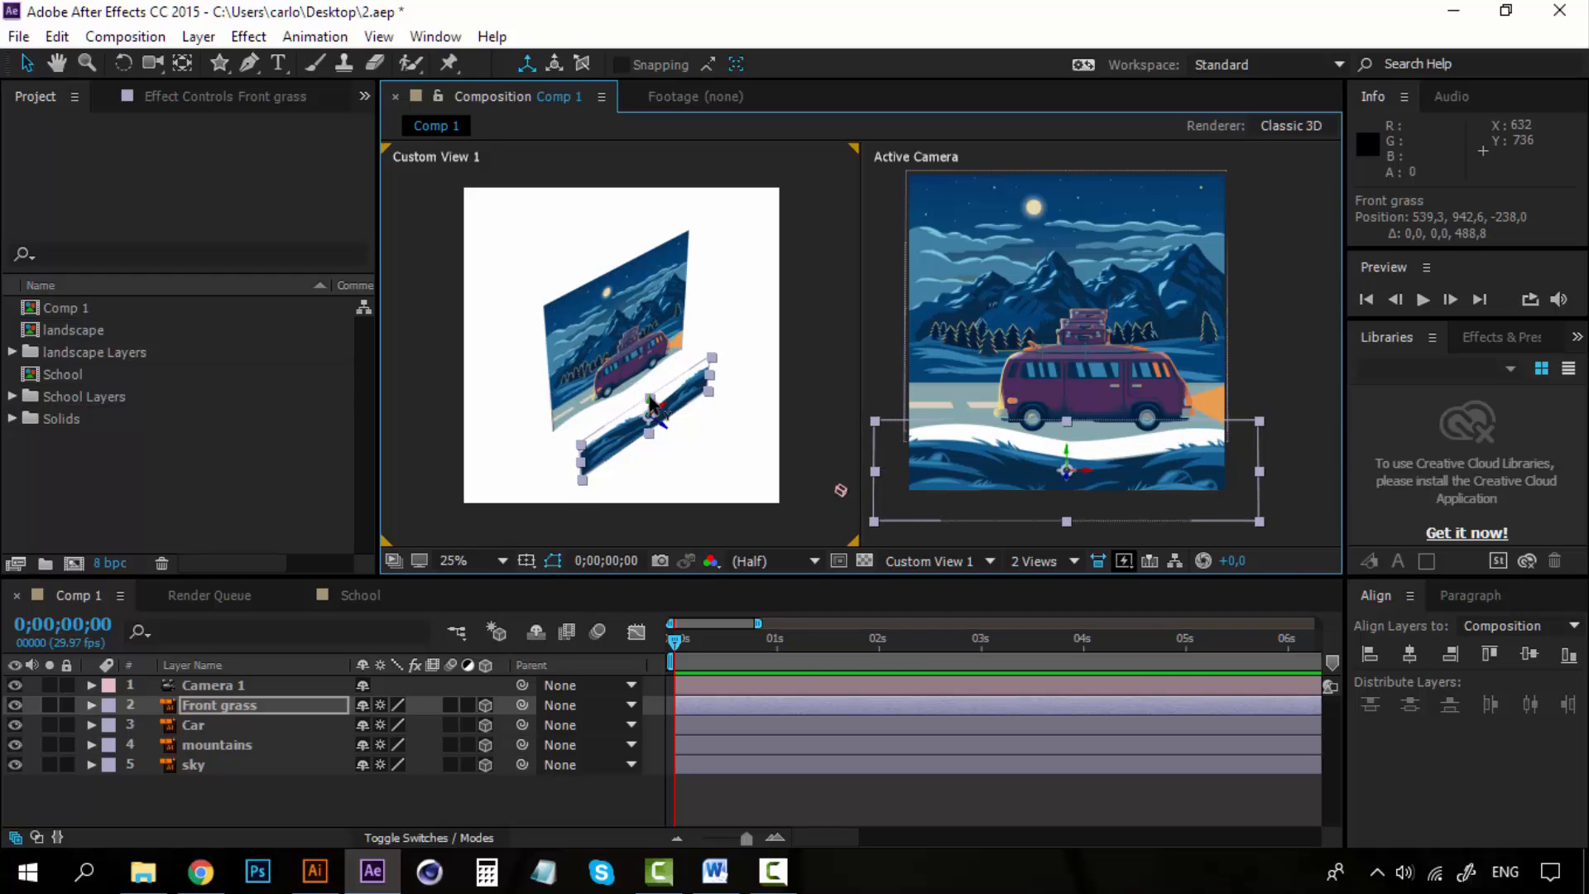
{"action": "left_click_drag", "start_coordinate": [651, 404], "coordinate": [651, 390]}
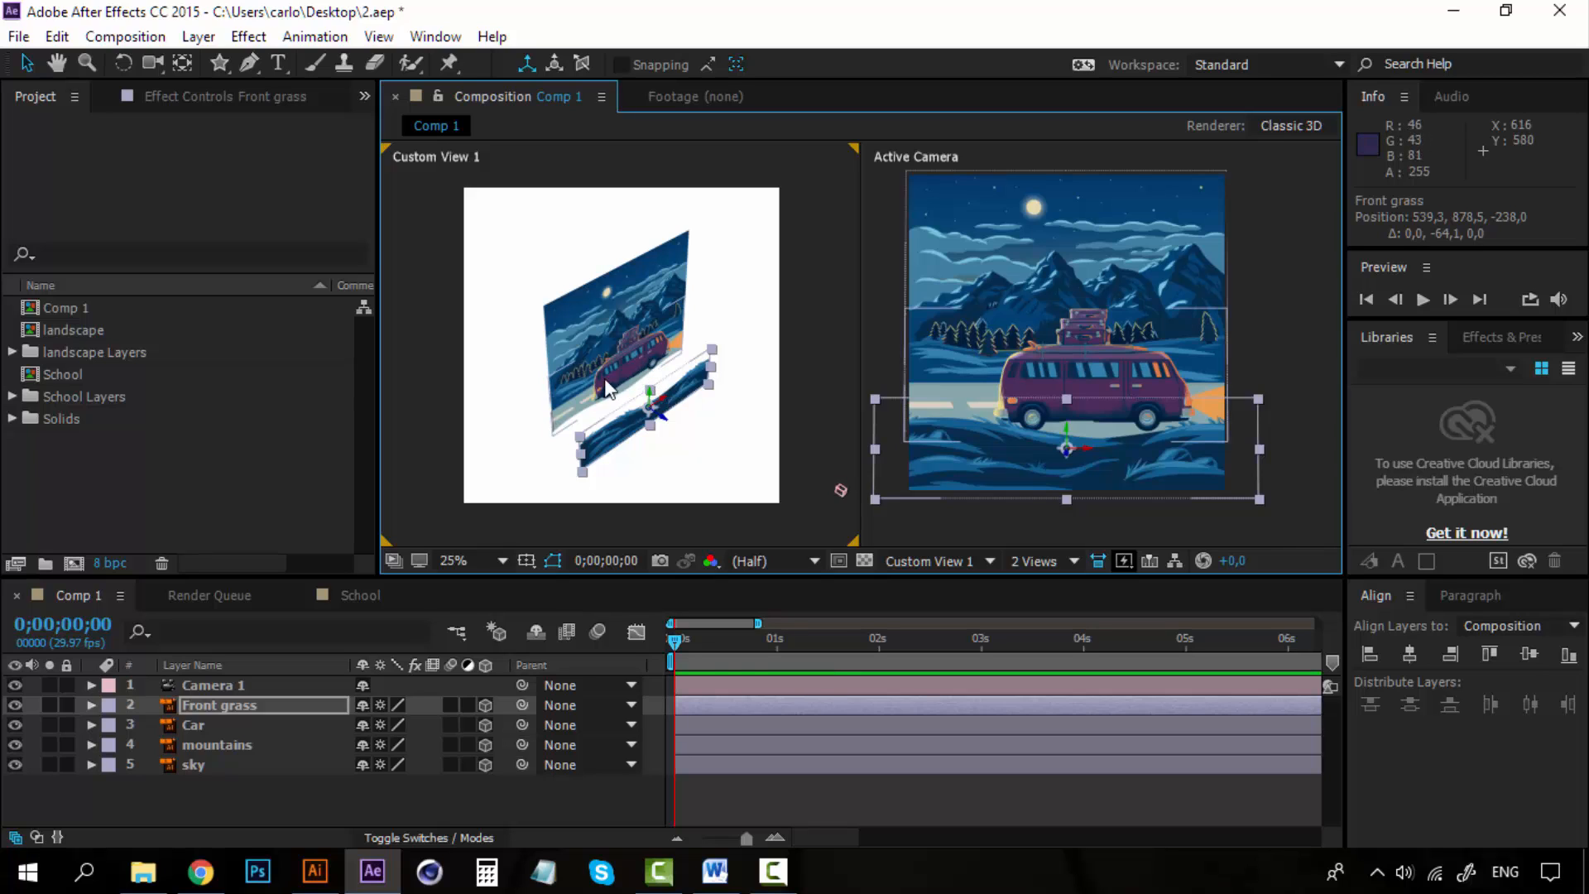
Move the Car layer forward to about Z -122.
{"action": "left_click", "coordinate": [211, 725]}
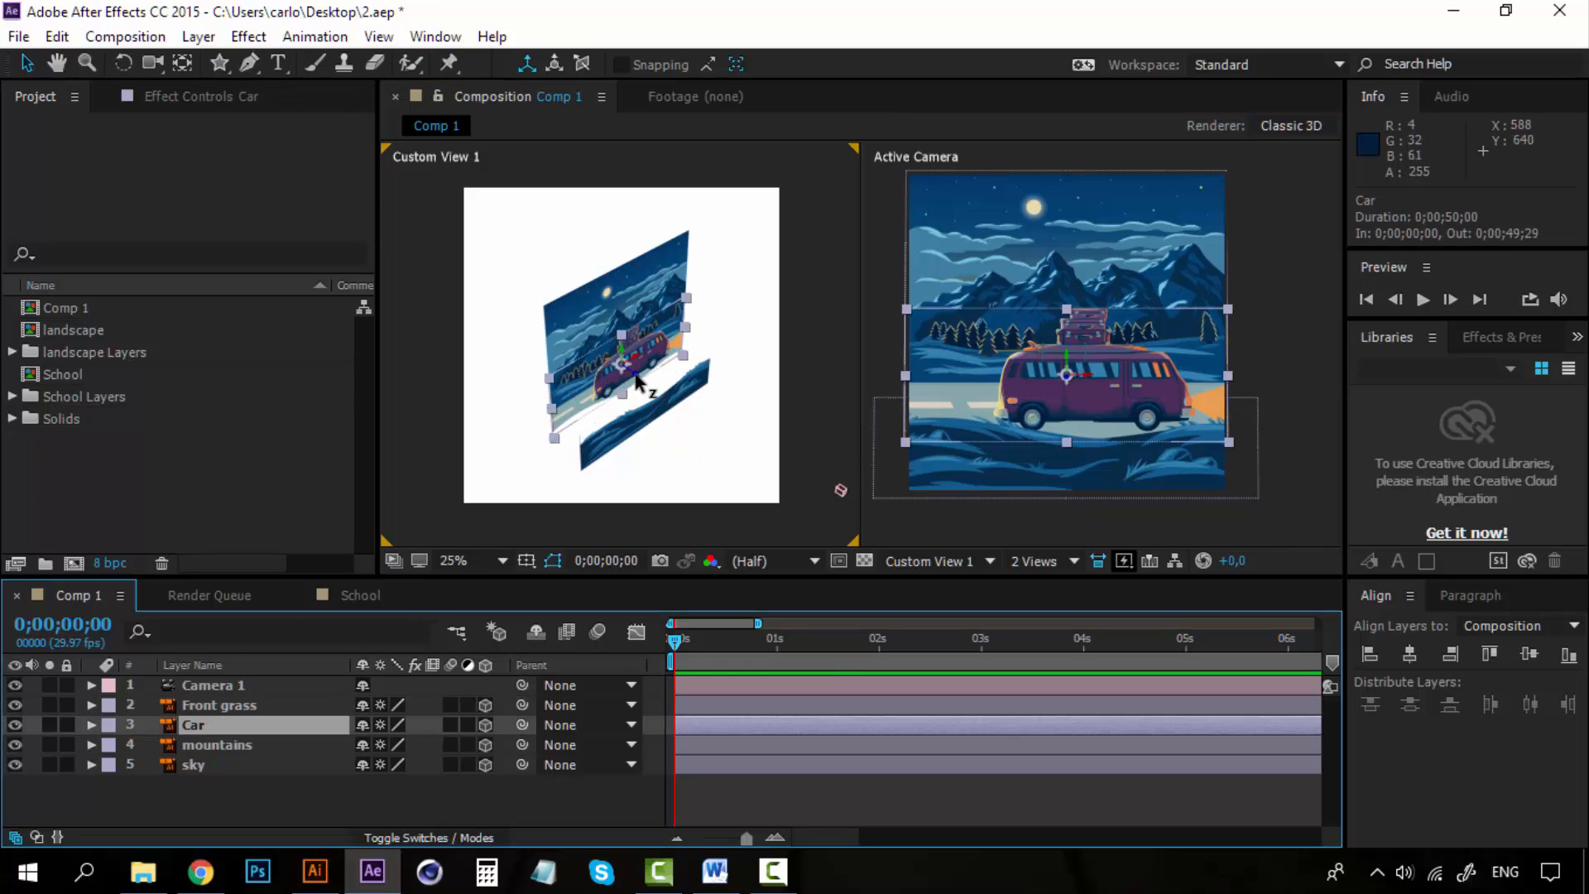
{"action": "left_click_drag", "start_coordinate": [637, 380], "coordinate": [667, 397]}
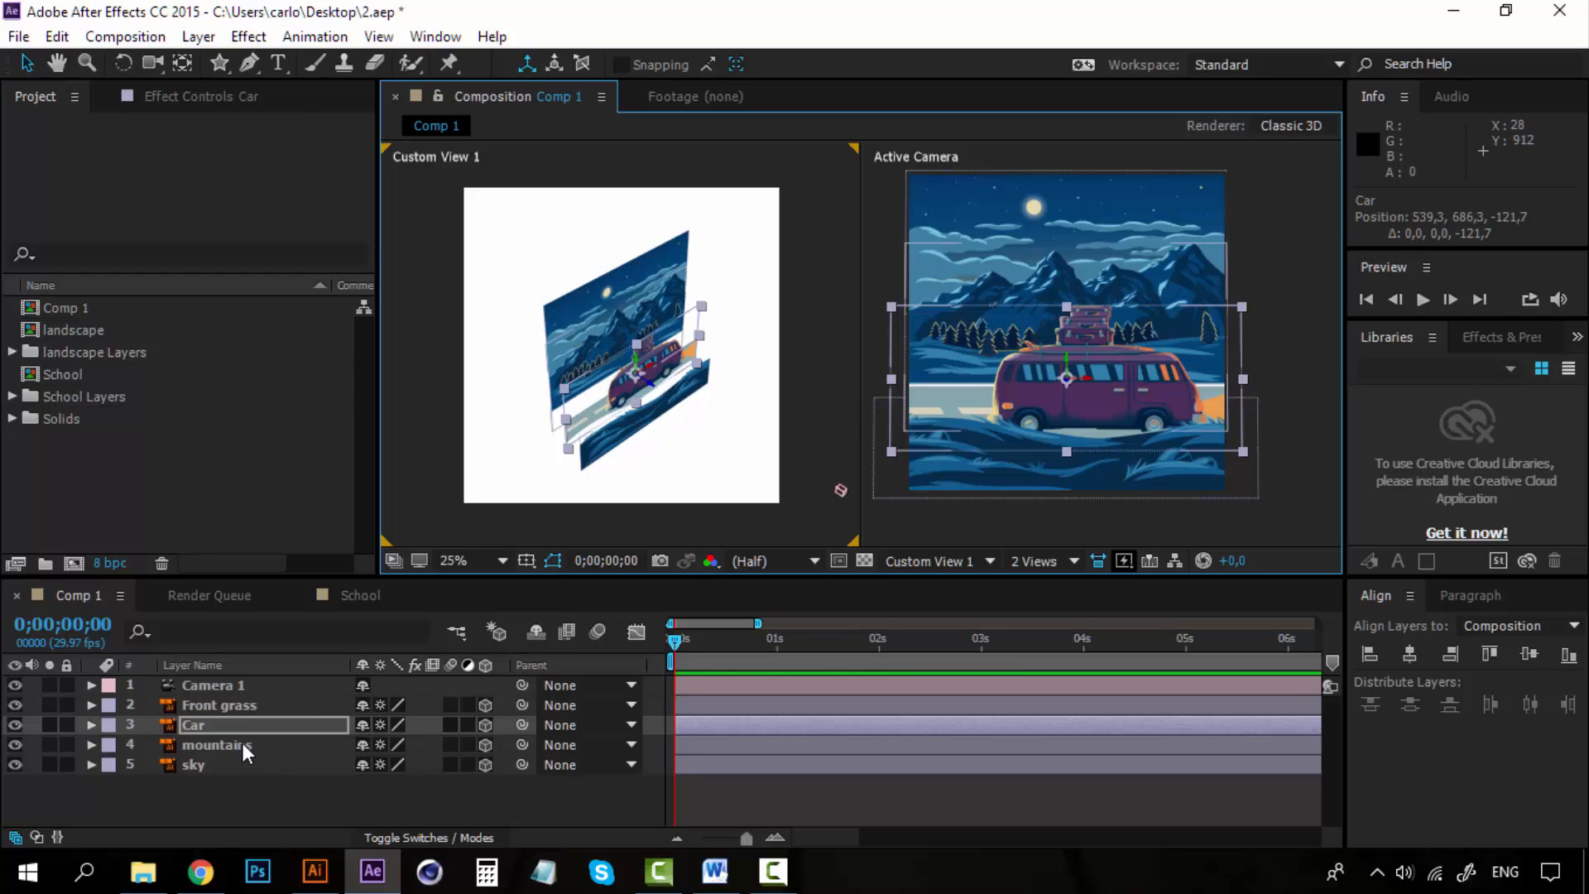
Push the sky layer back to about Z 360 and scale it up to 480%.
{"action": "left_click", "coordinate": [246, 765]}
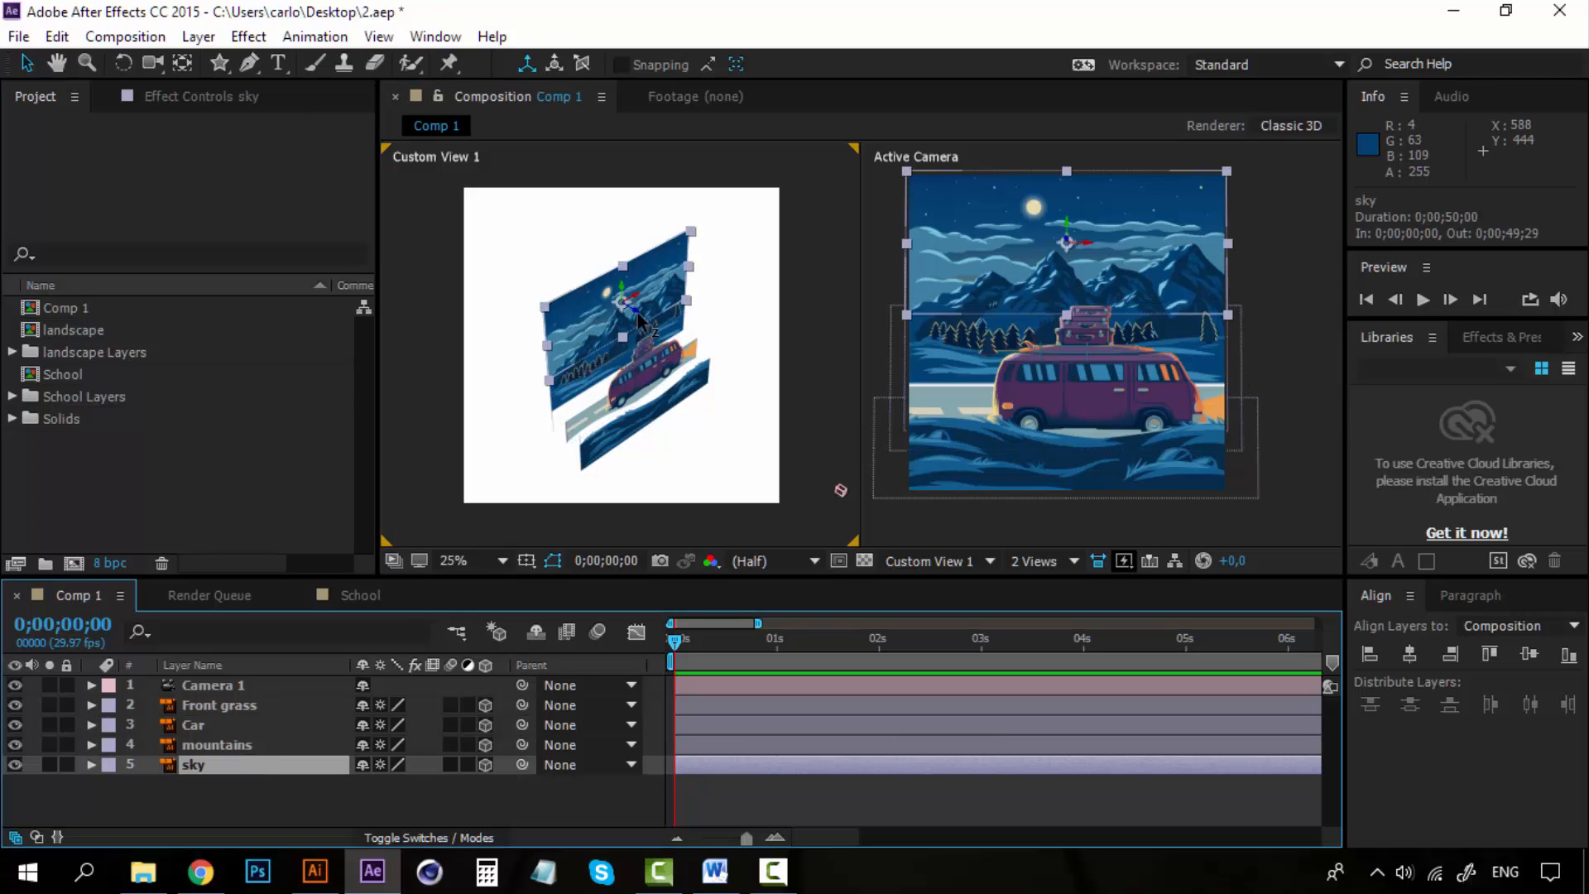
{"action": "left_click_drag", "start_coordinate": [642, 319], "coordinate": [551, 250]}
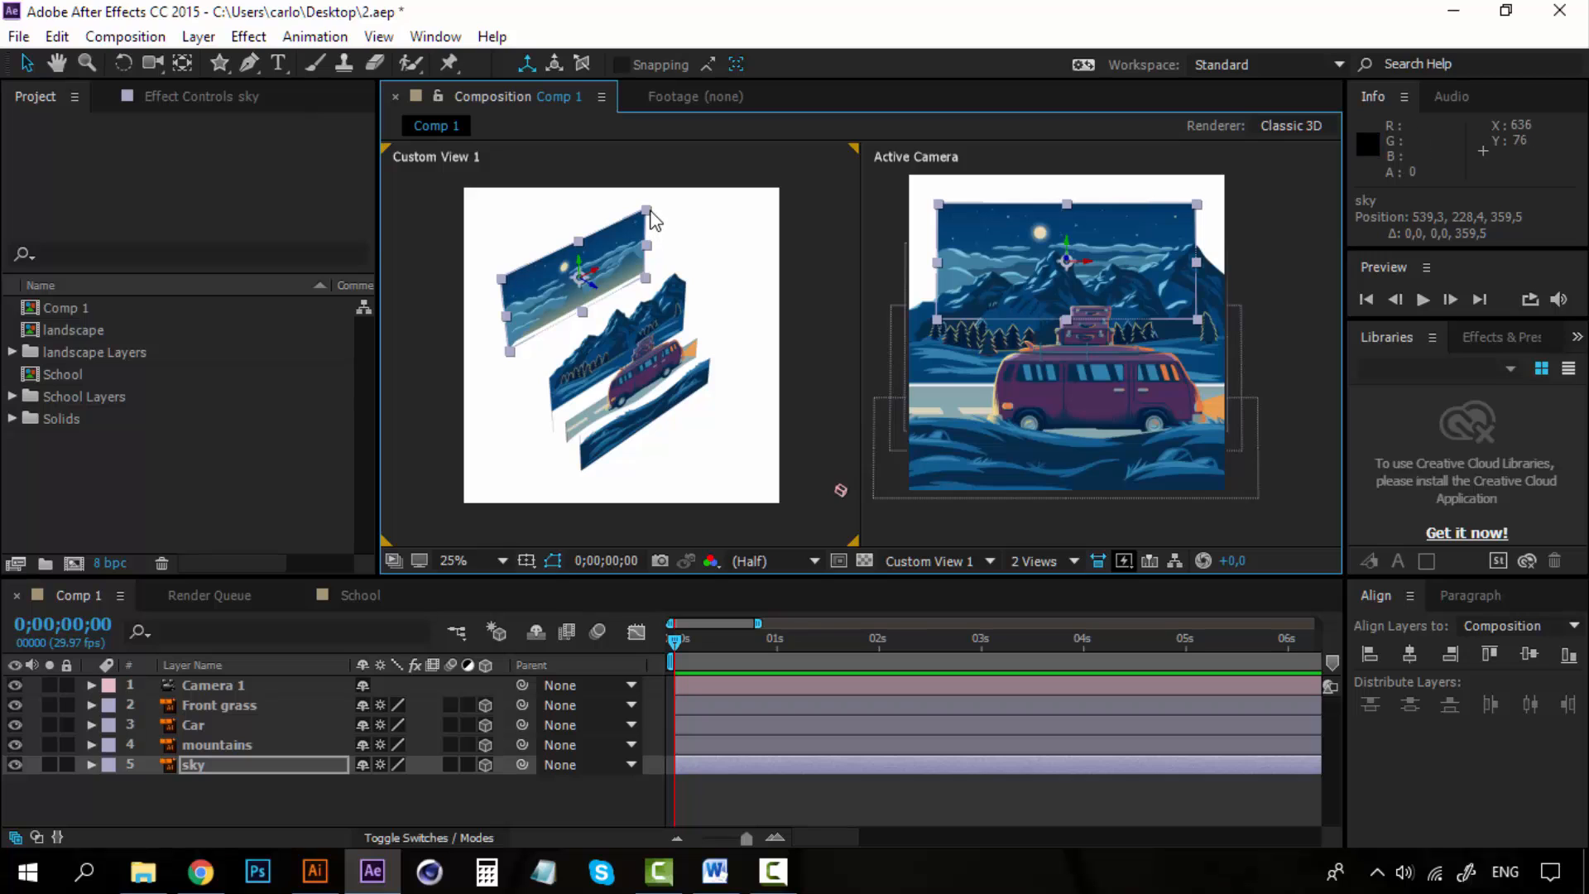
{"action": "left_click", "coordinate": [676, 191]}
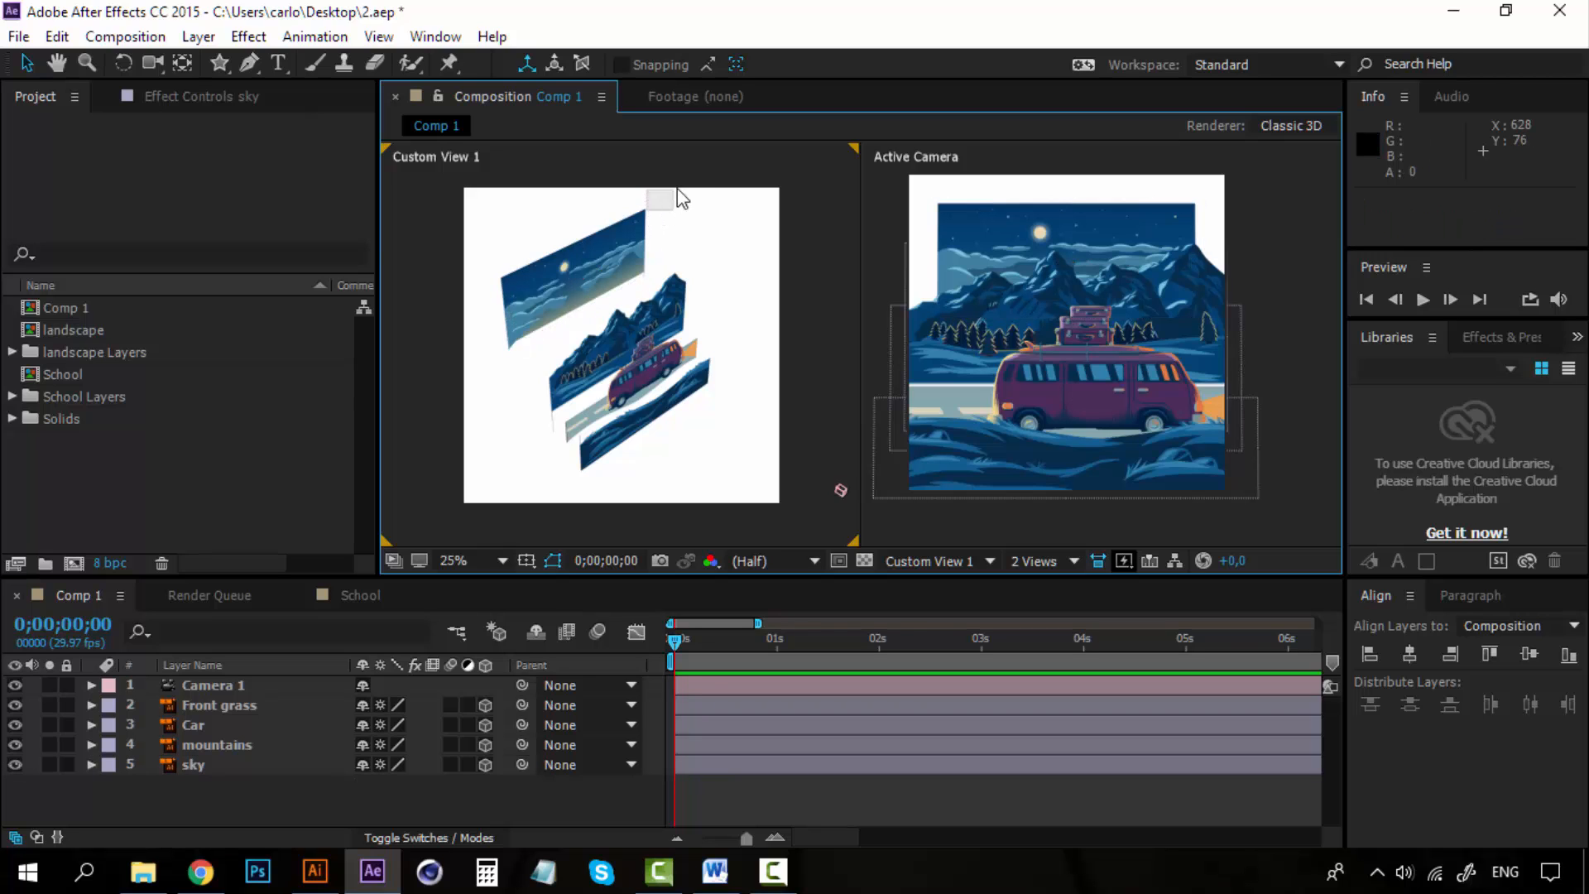
{"action": "left_click", "coordinate": [614, 244]}
{"action": "left_click_drag", "start_coordinate": [646, 211], "coordinate": [706, 148]}
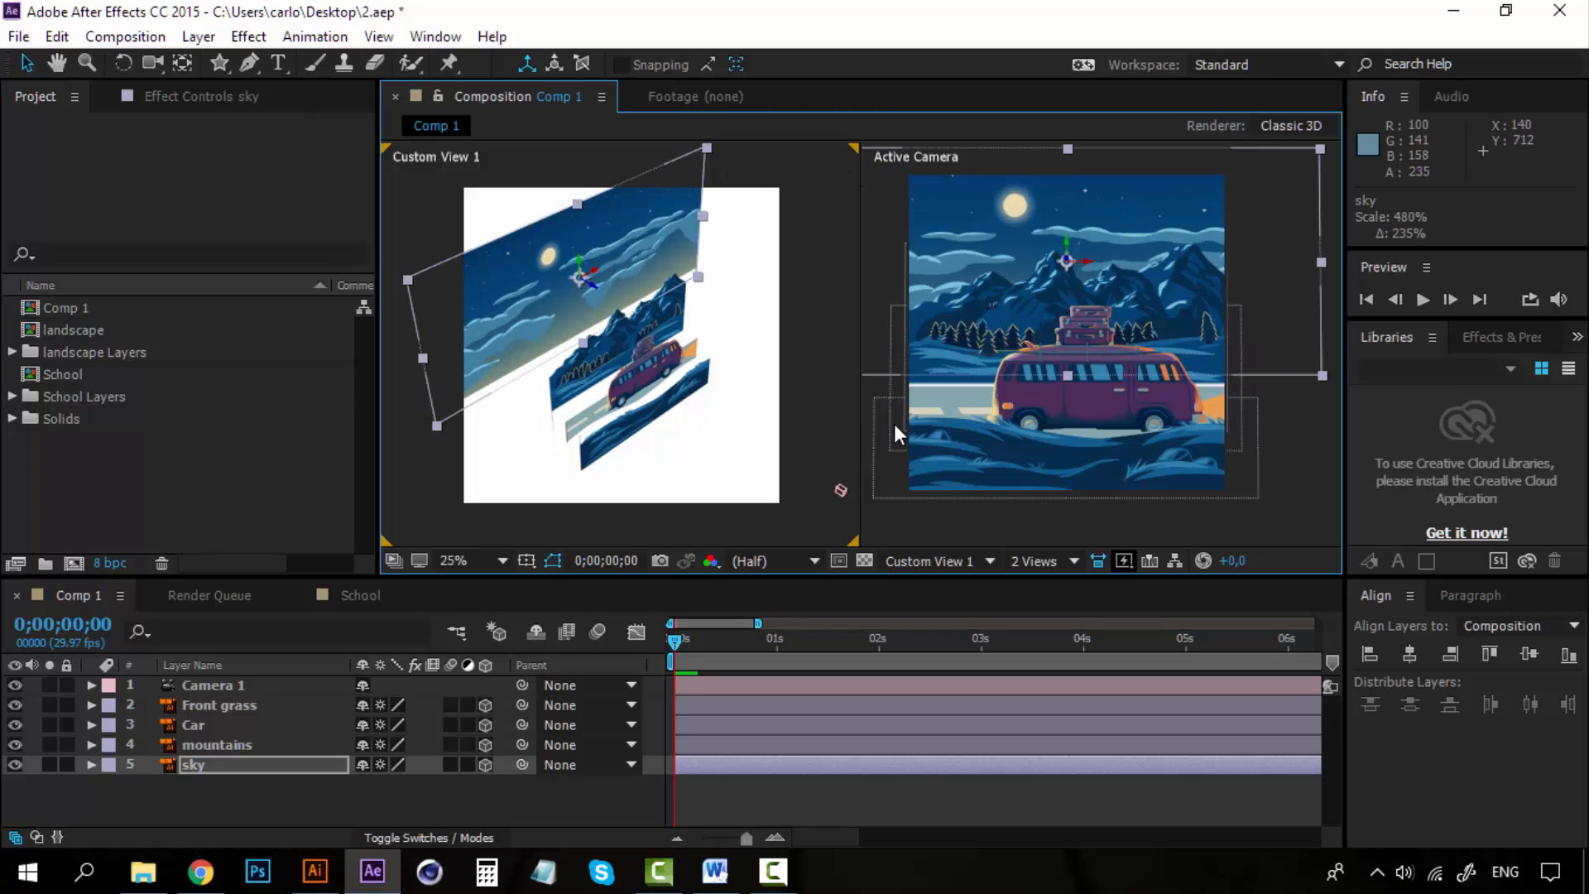
Nudge the Car layer slightly upward to about Y 649.
{"action": "left_click", "coordinate": [689, 369]}
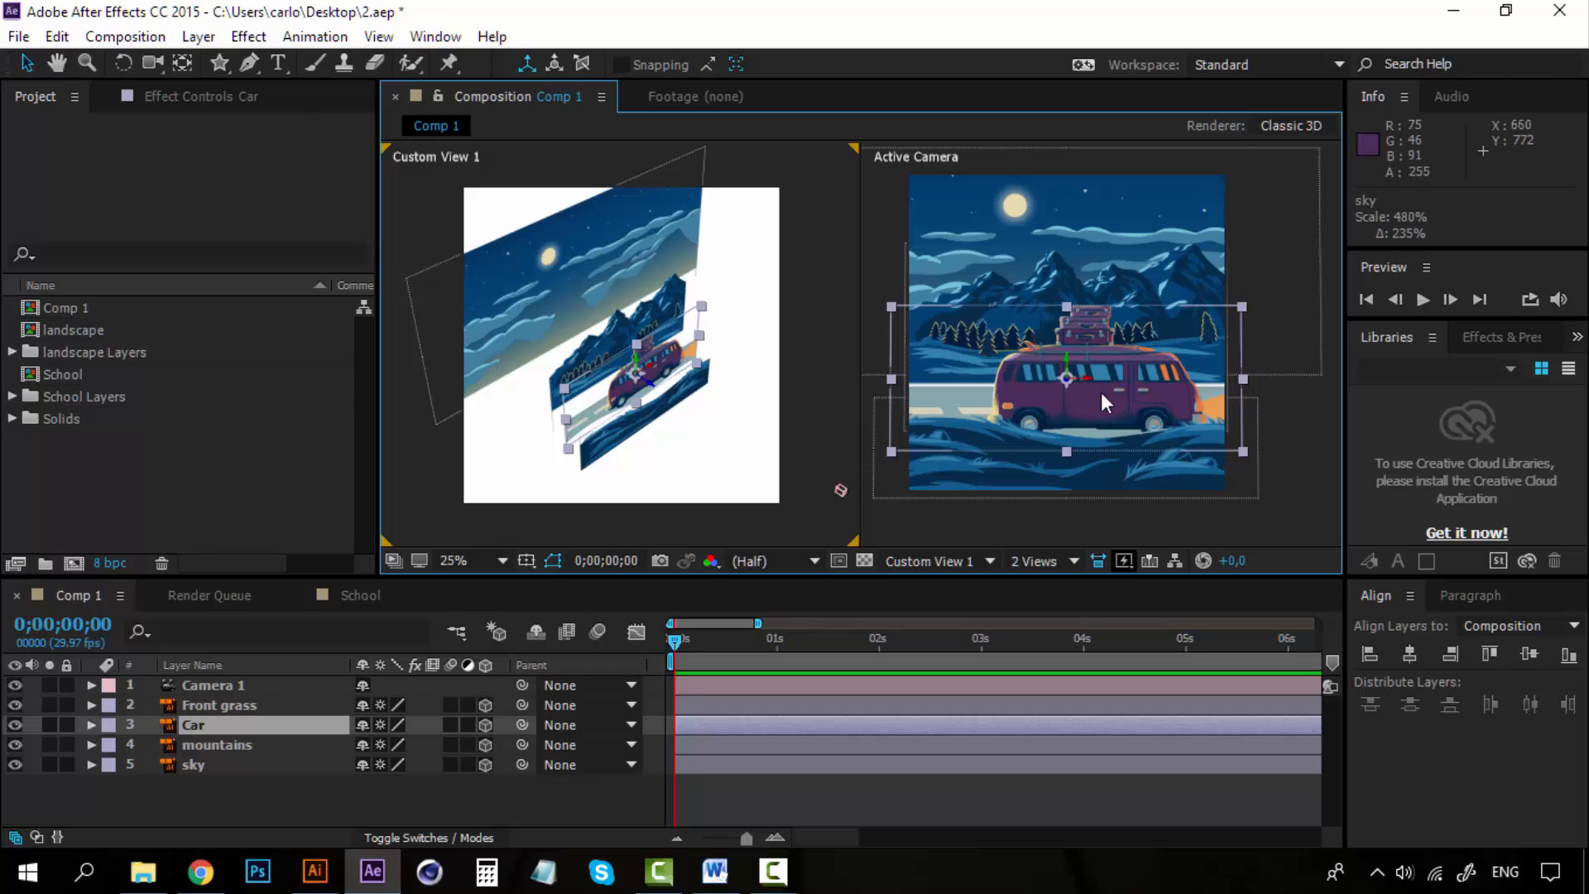
{"action": "mouse_move", "coordinate": [641, 361]}
{"action": "left_mouse_down"}
{"action": "mouse_move", "coordinate": [643, 381]}
{"action": "mouse_move", "coordinate": [642, 361]}
{"action": "left_mouse_up"}
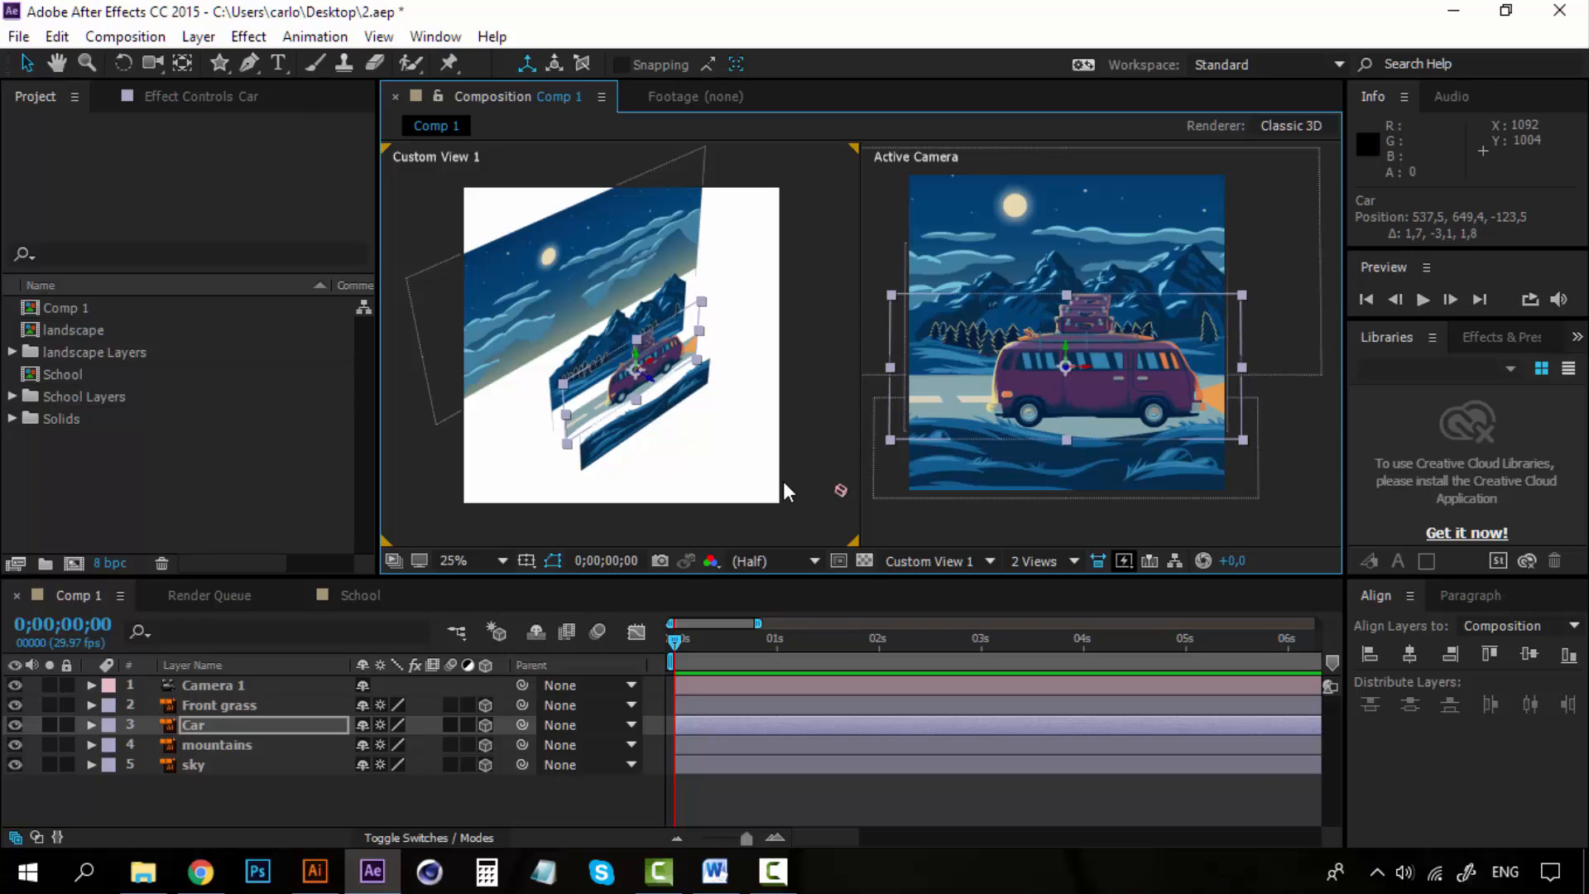
Push the mountains layer back to about Z 93.
{"action": "left_click", "coordinate": [594, 342]}
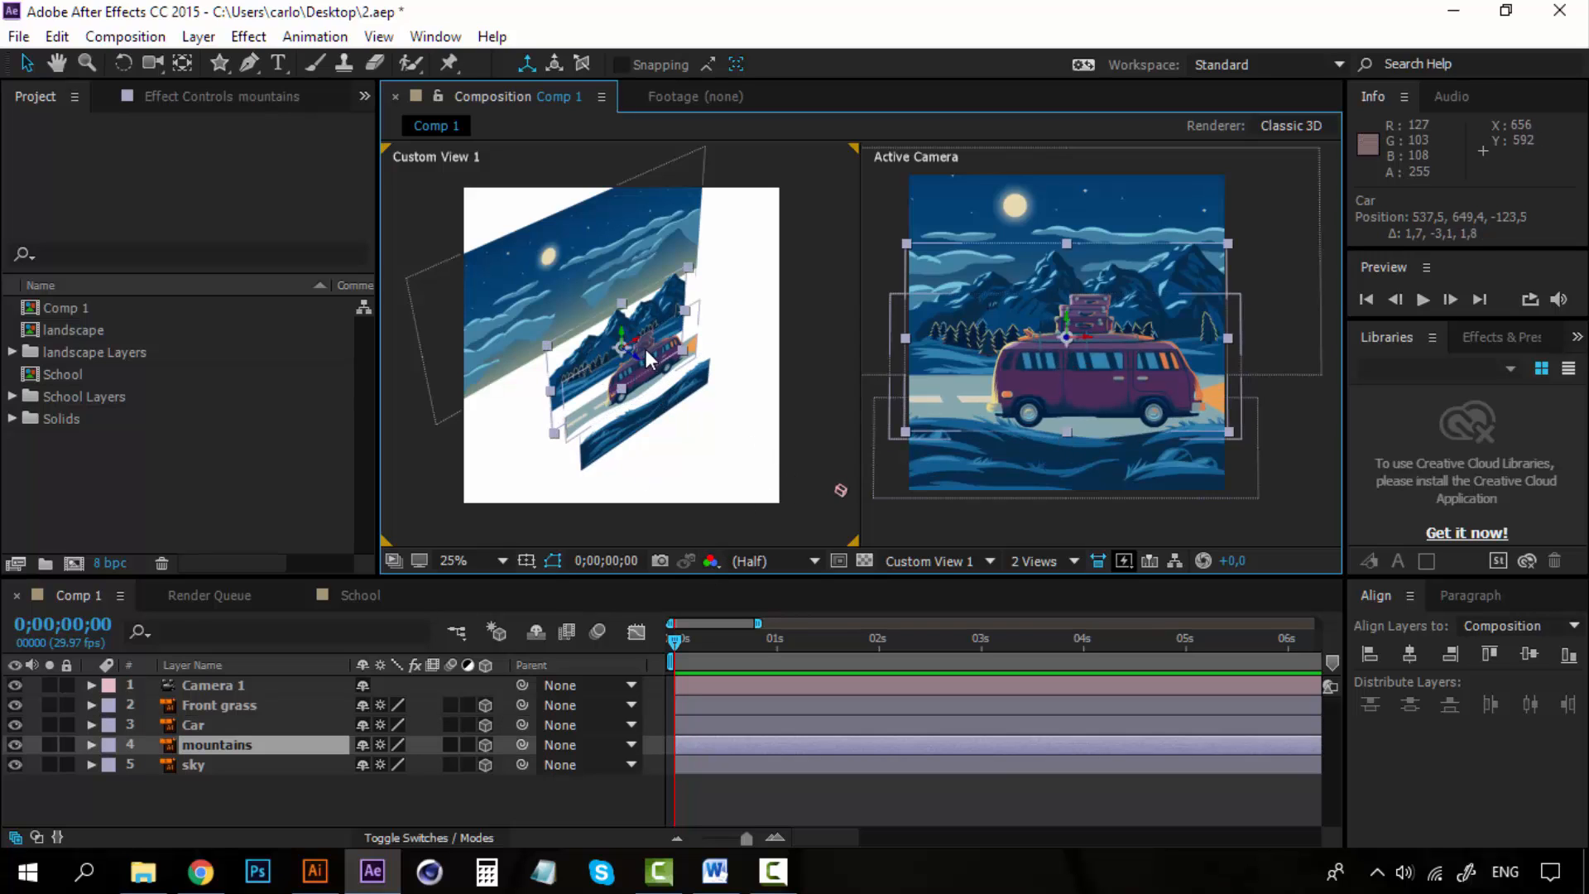
{"action": "left_click_drag", "start_coordinate": [637, 354], "coordinate": [616, 348]}
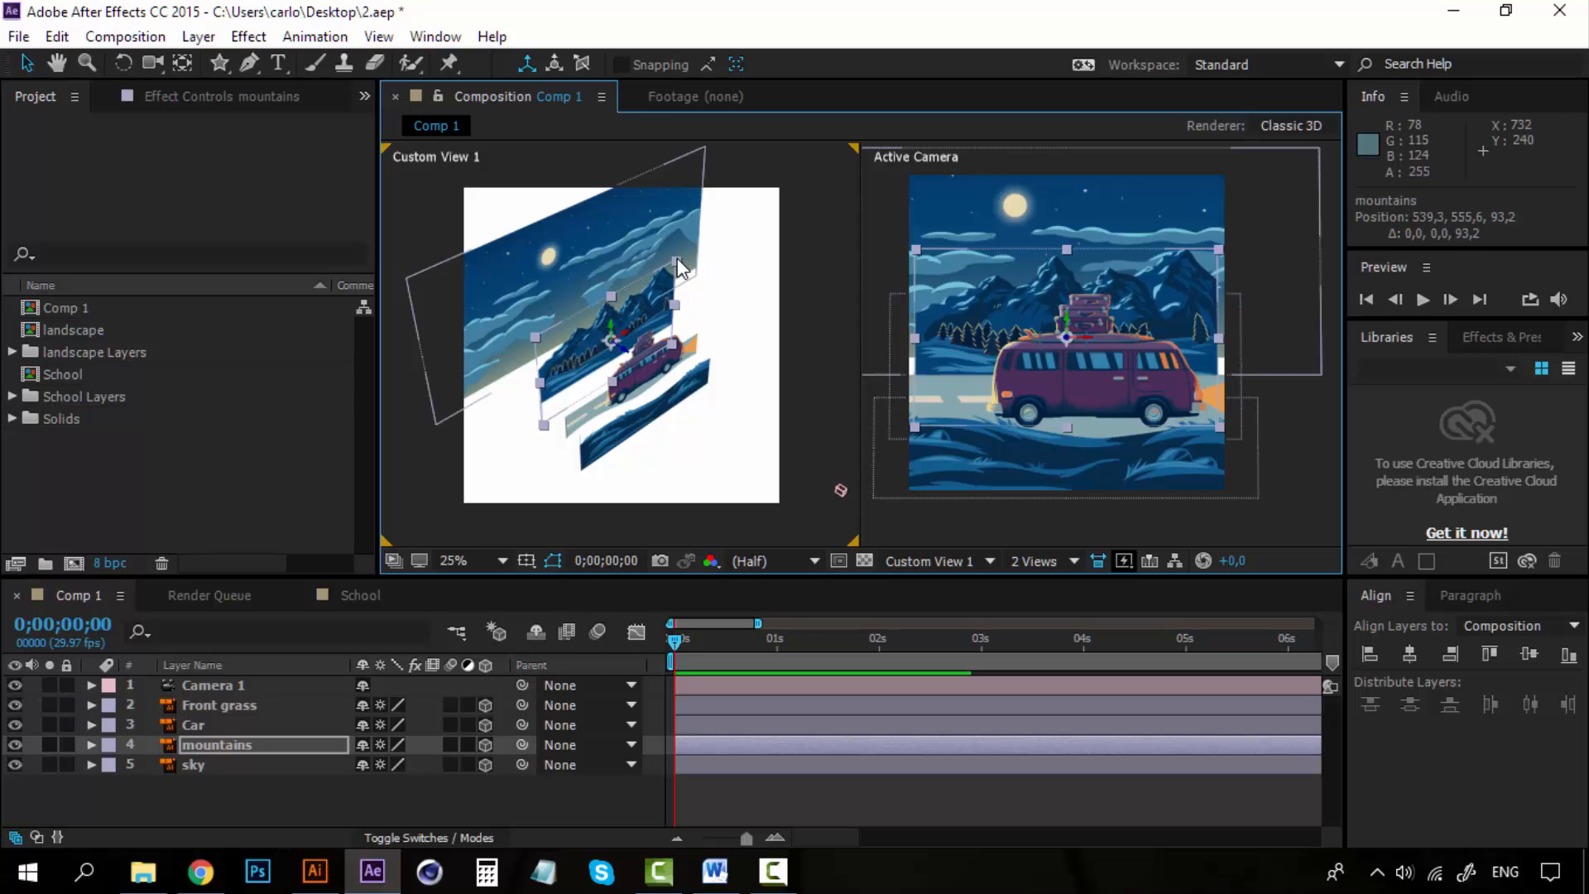
{"action": "left_click_drag", "start_coordinate": [674, 249], "coordinate": [689, 249]}
{"action": "key", "text": "ctrl+z"}
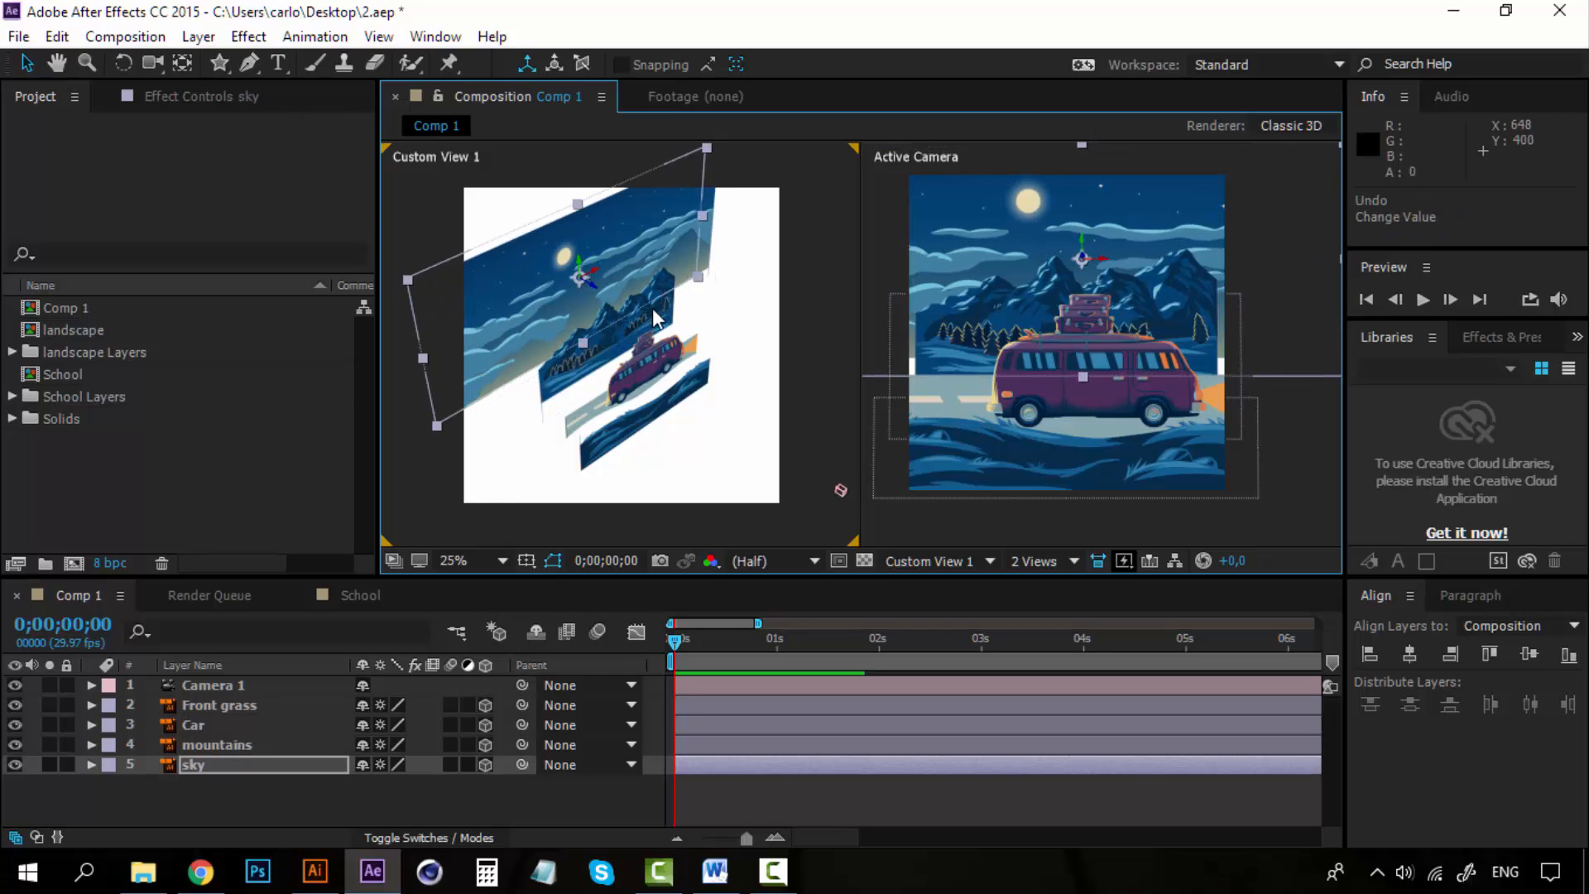
Scale the mountains layer up to 271%.
{"action": "left_click", "coordinate": [652, 308]}
{"action": "key", "text": "s"}
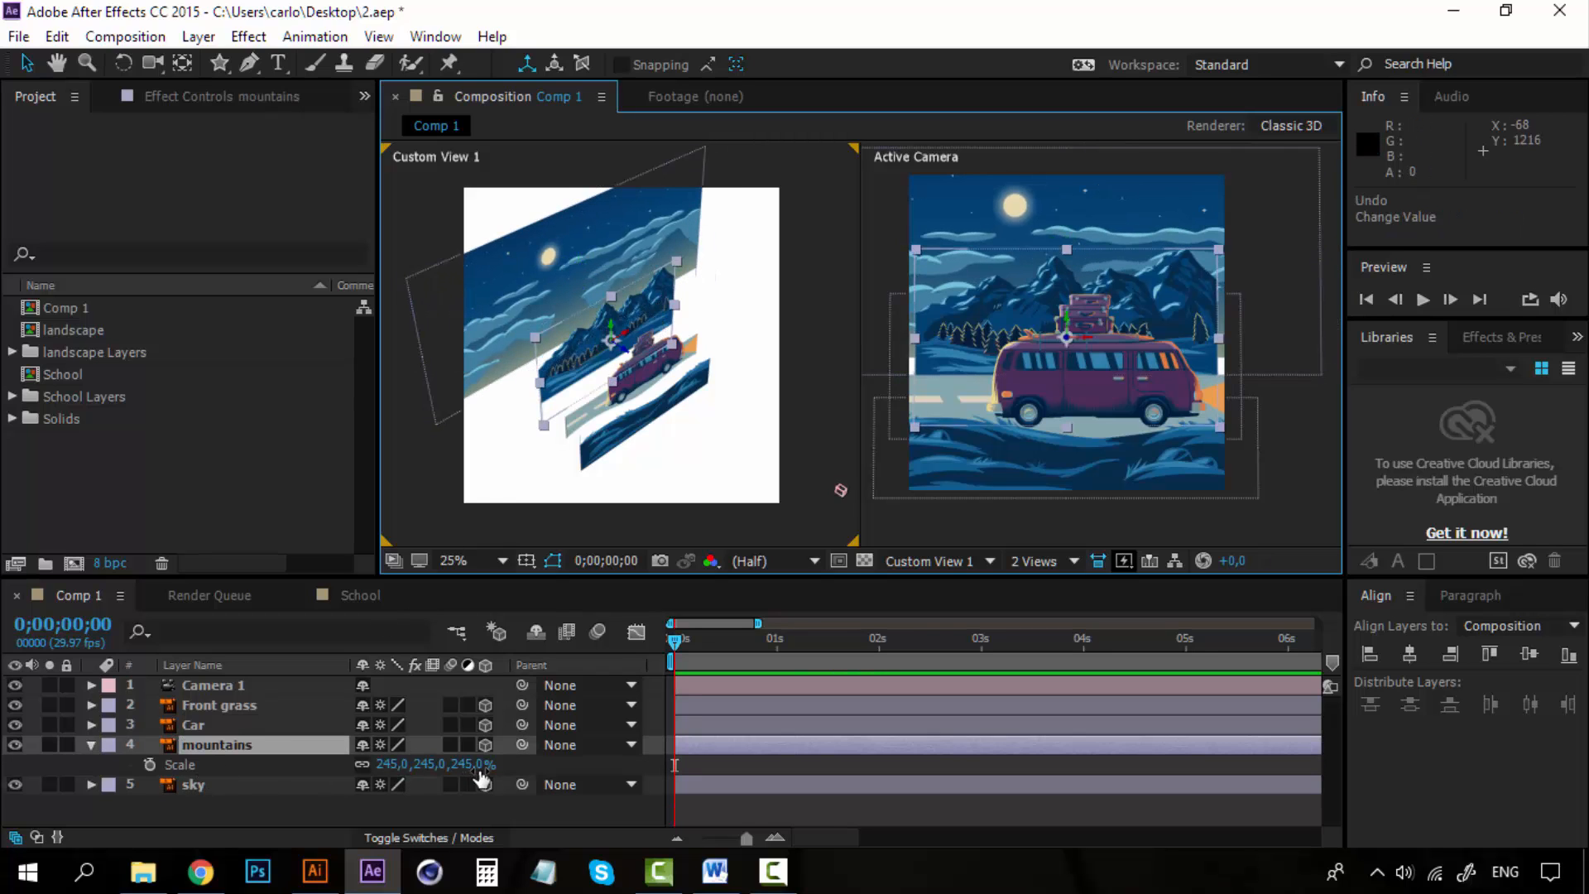
{"action": "left_click_drag", "start_coordinate": [480, 763], "coordinate": [495, 755]}
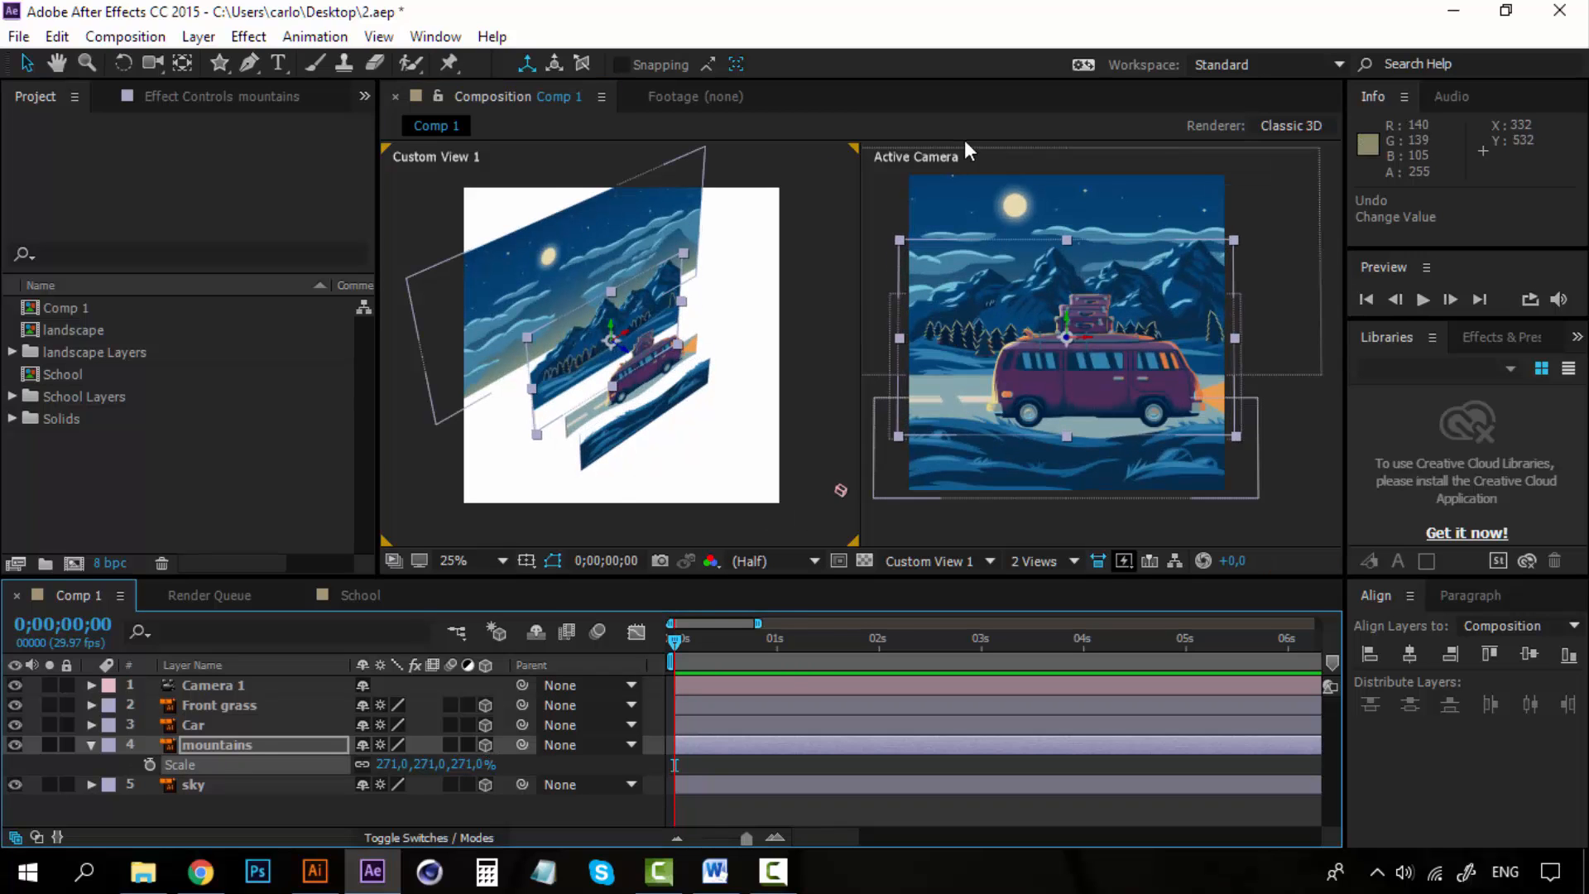
Examine the layer arrangement by selecting each layer in the custom view.
{"action": "left_click", "coordinate": [1294, 431]}
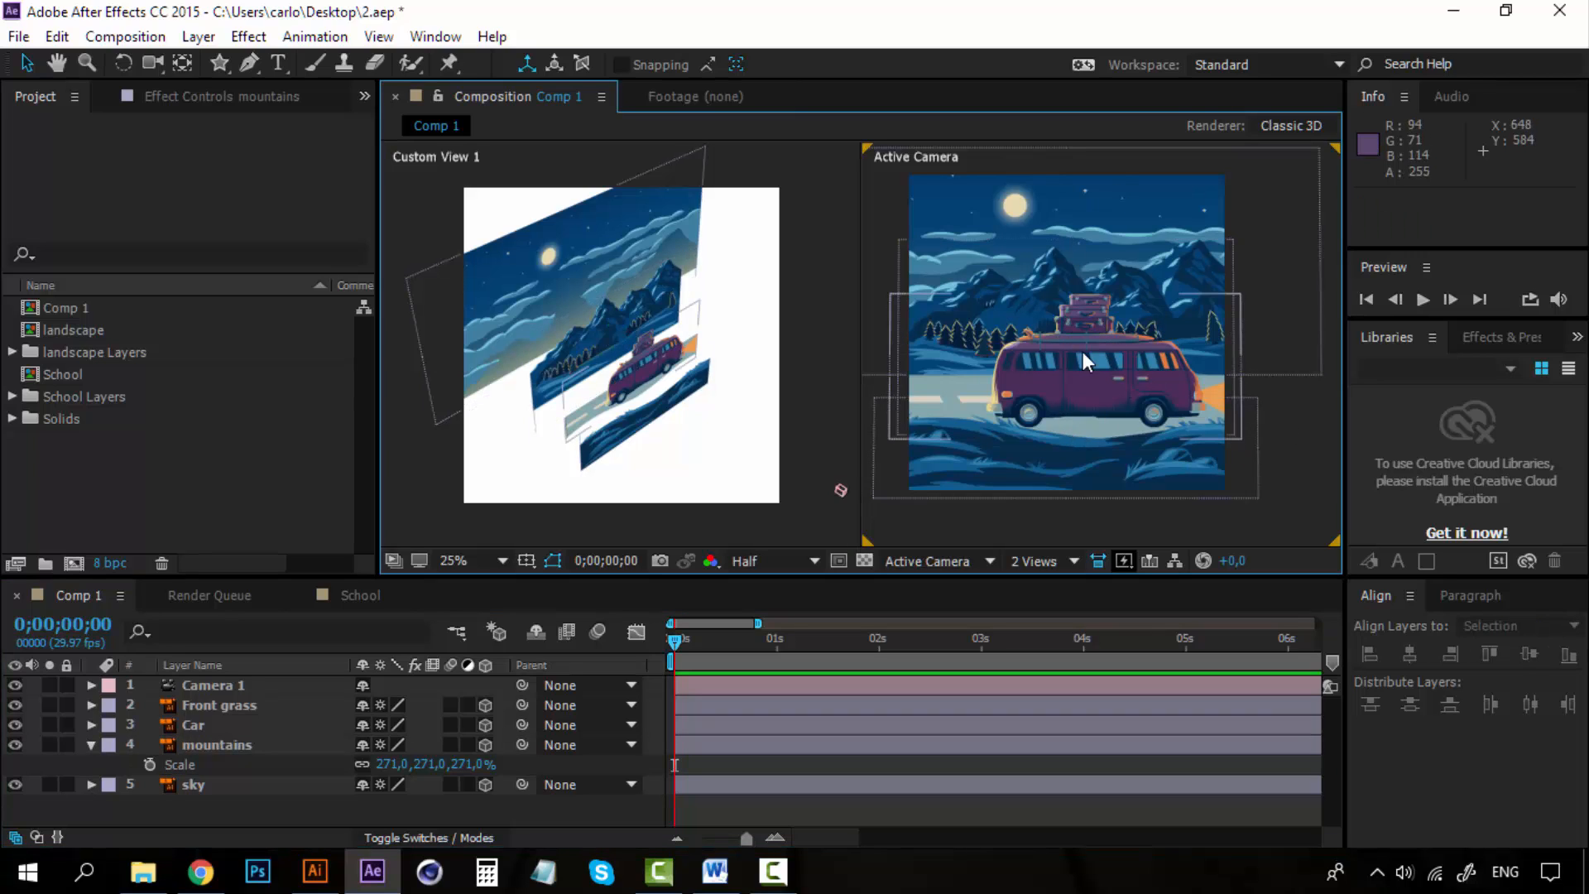
{"action": "left_click", "coordinate": [539, 280]}
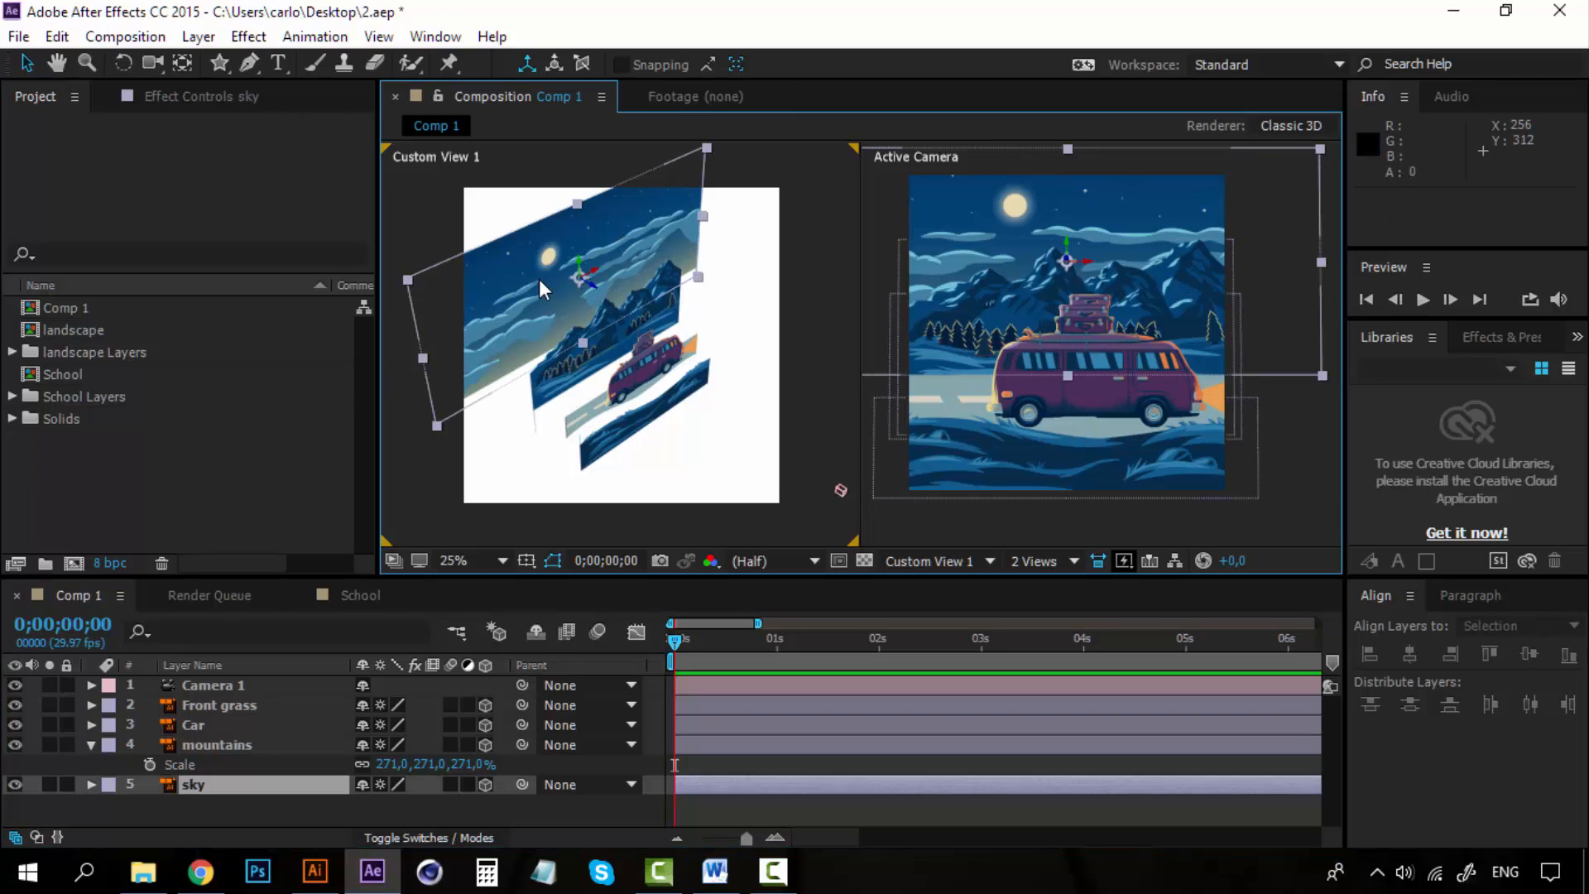
{"action": "left_click", "coordinate": [562, 370]}
{"action": "left_click", "coordinate": [585, 450]}
{"action": "left_click", "coordinate": [576, 408]}
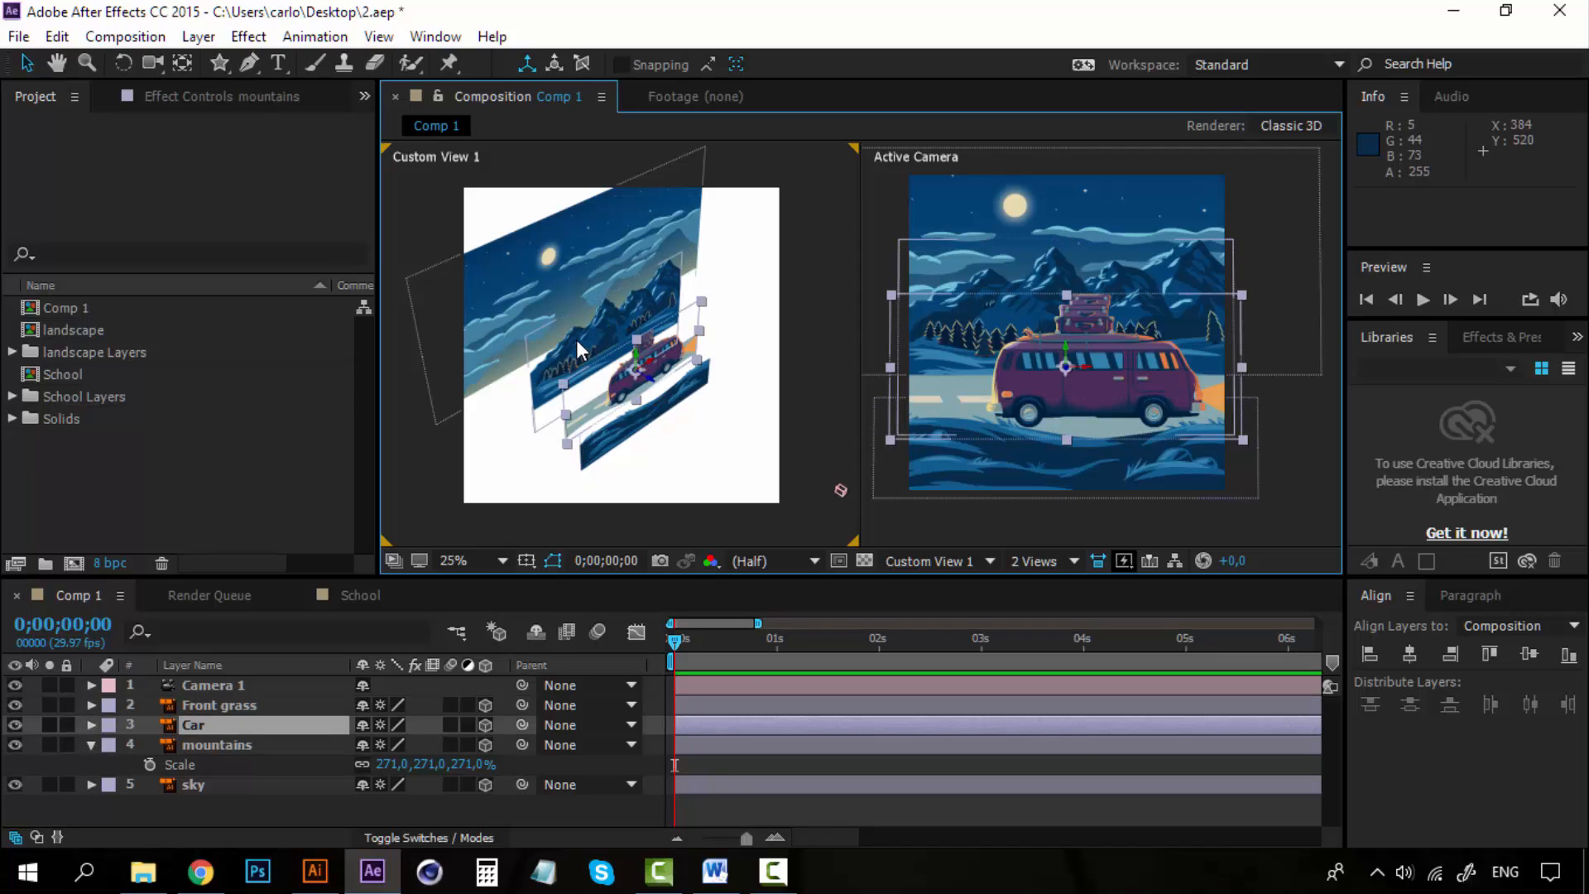
{"action": "left_click", "coordinate": [576, 339]}
{"action": "left_click", "coordinate": [555, 259]}
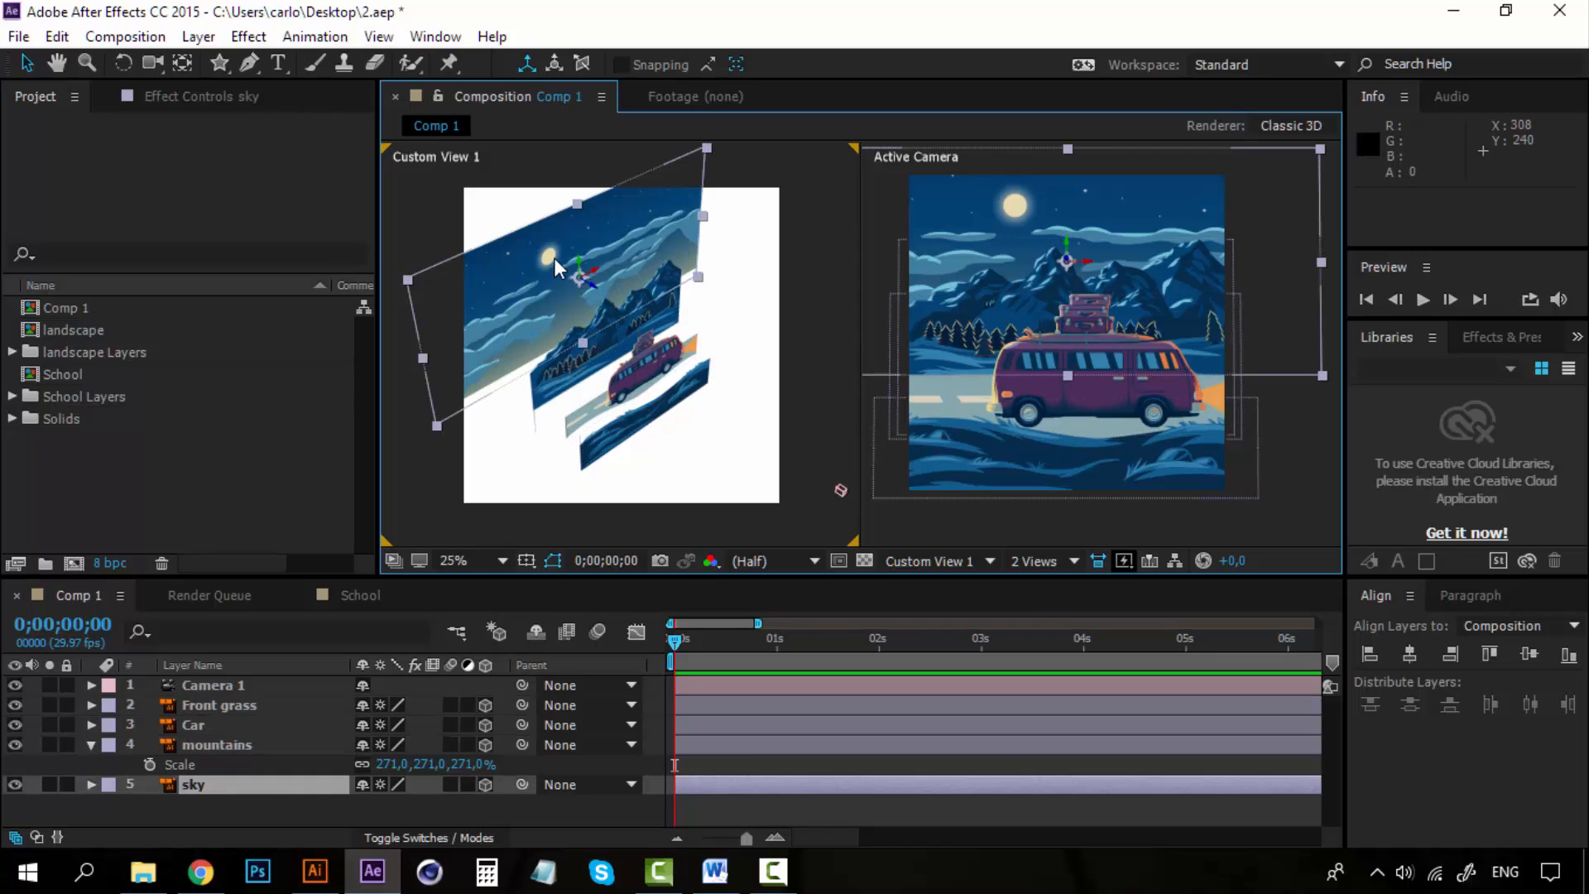
Move the Front grass layer forward to about Z -660 and Y 776.
{"action": "left_click", "coordinate": [652, 427]}
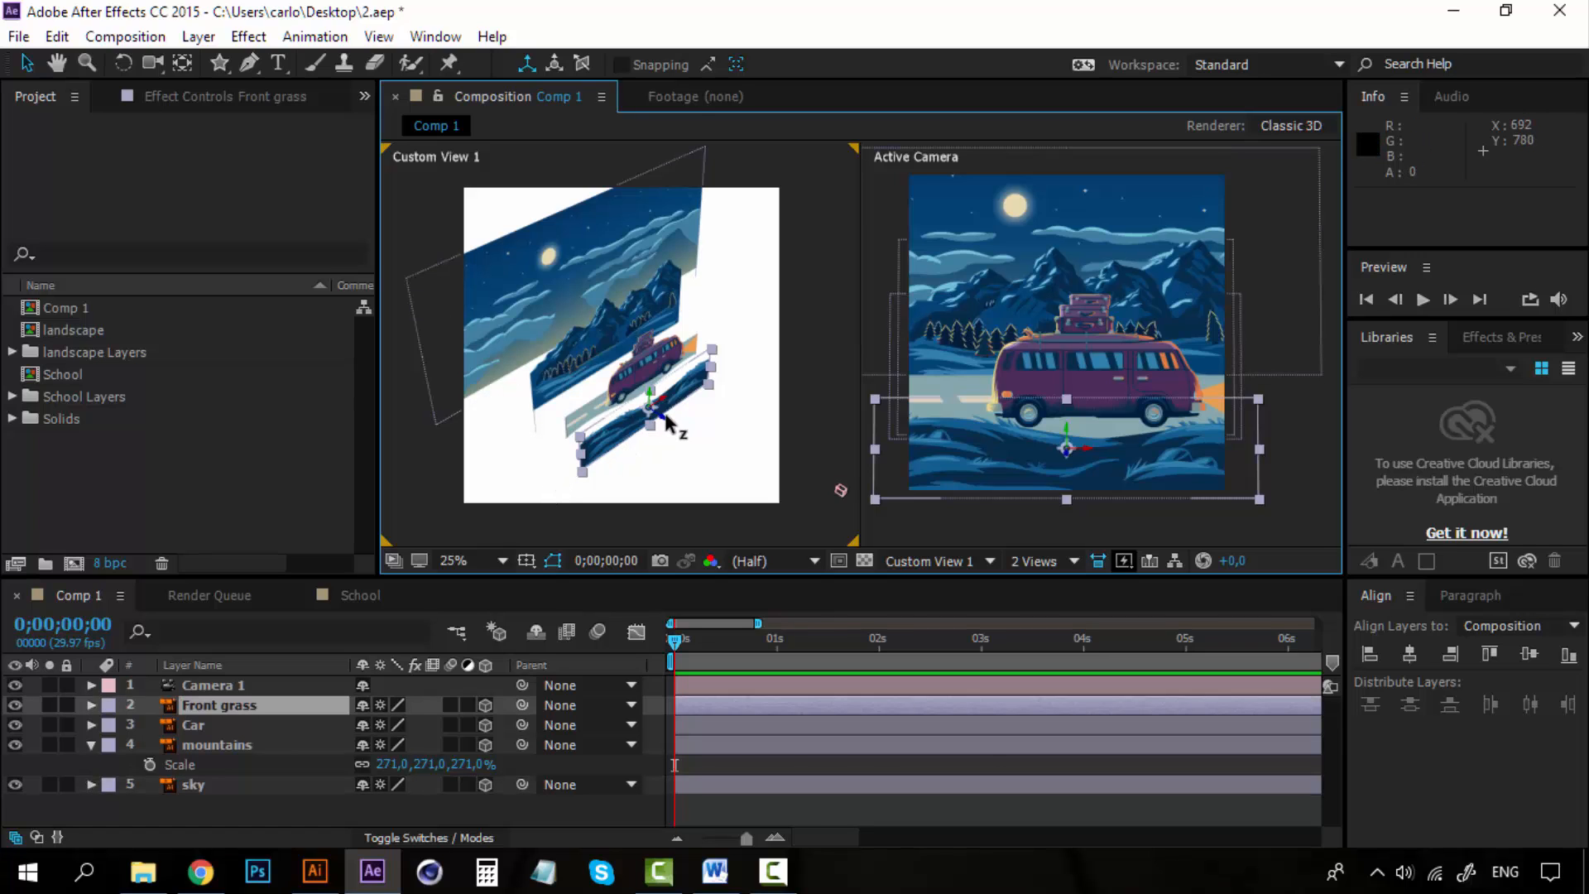
{"action": "left_click_drag", "start_coordinate": [667, 422], "coordinate": [755, 472]}
{"action": "left_click_drag", "start_coordinate": [705, 424], "coordinate": [703, 410]}
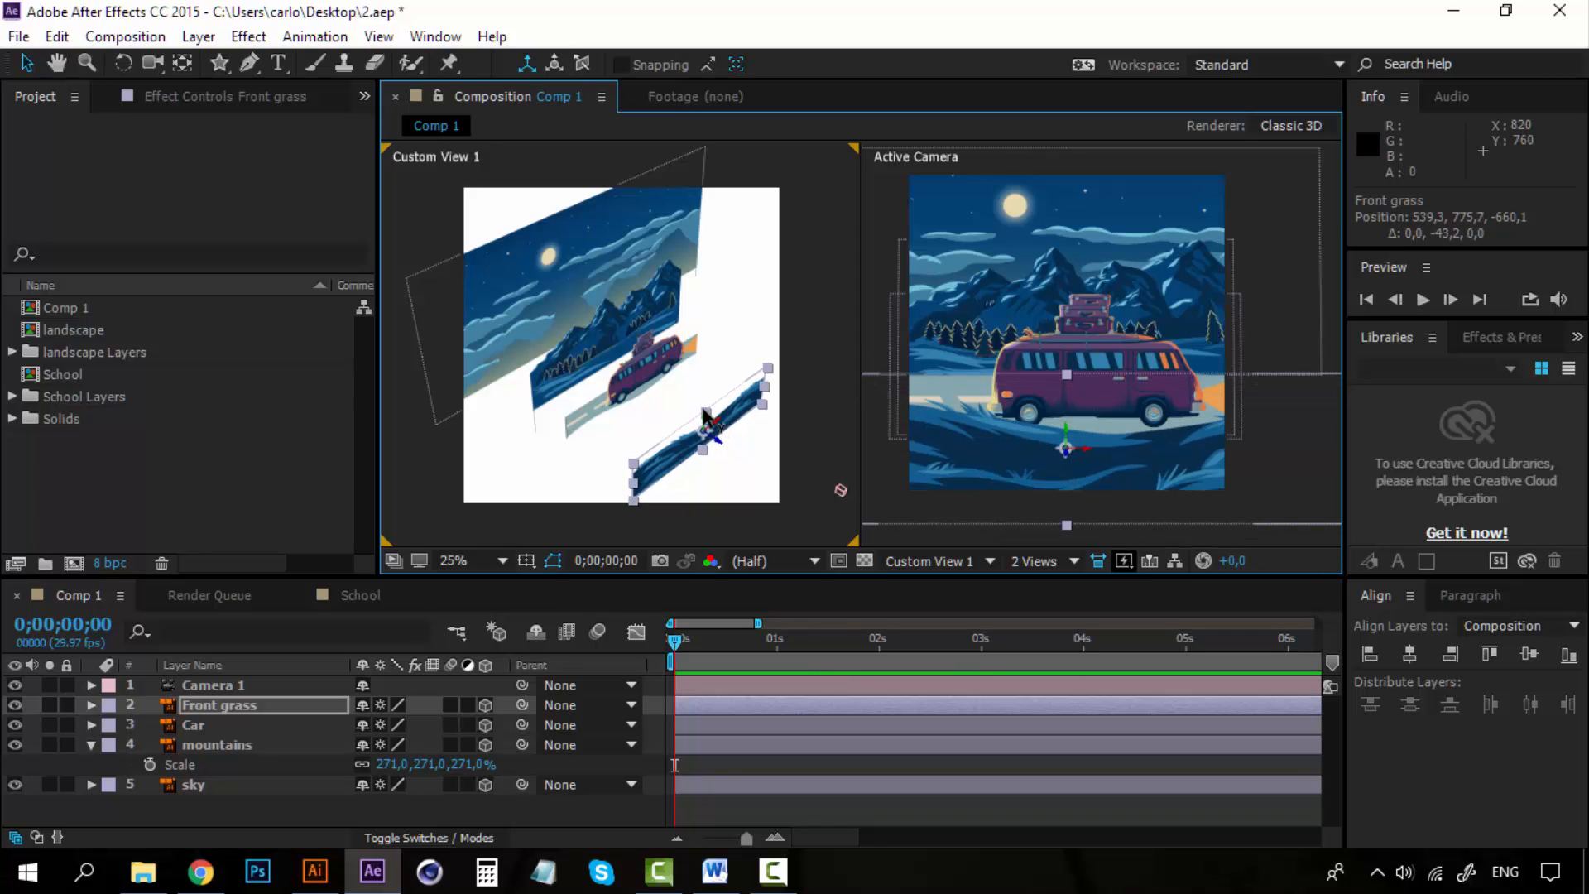
Move the Car layer forward to about Z -284 and up to about Y 645.
{"action": "left_click", "coordinate": [653, 379]}
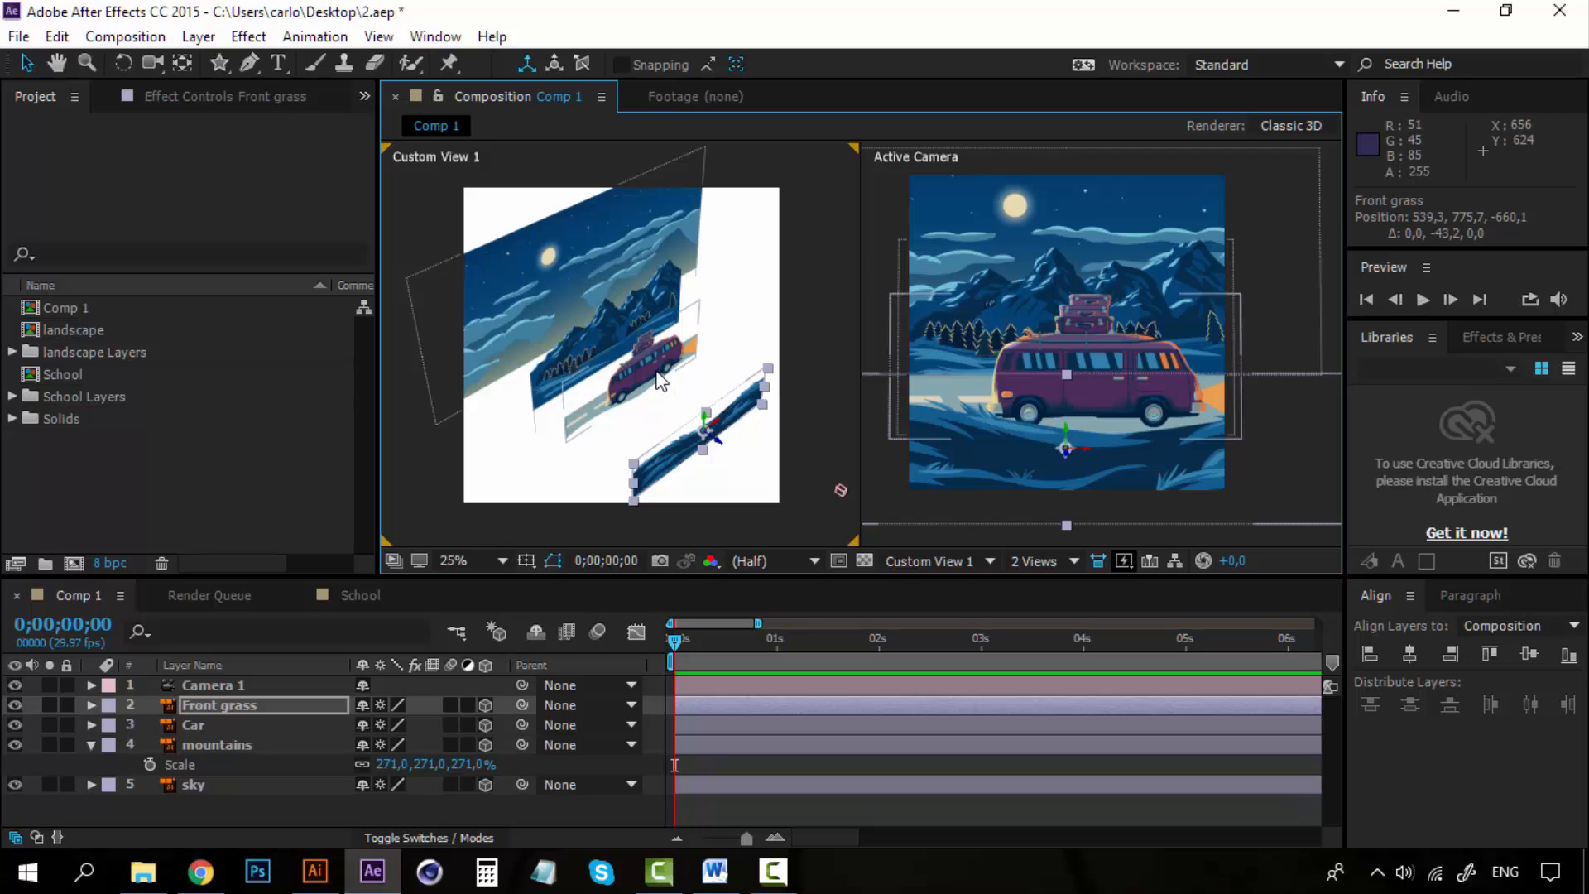
{"action": "left_click_drag", "start_coordinate": [653, 381], "coordinate": [687, 410]}
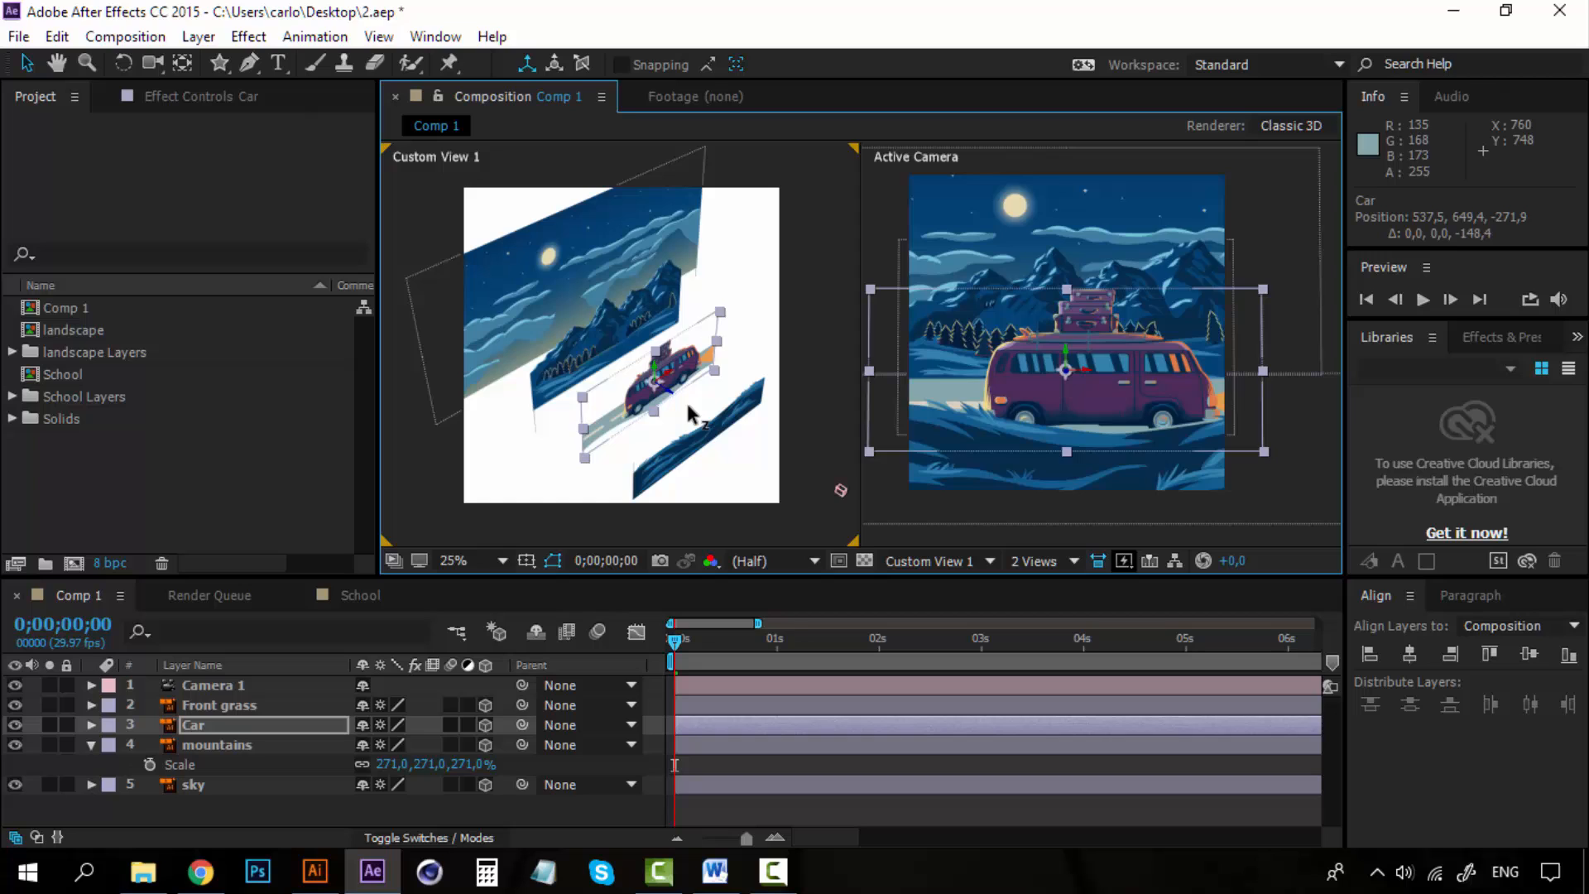
{"action": "left_click", "coordinate": [655, 374]}
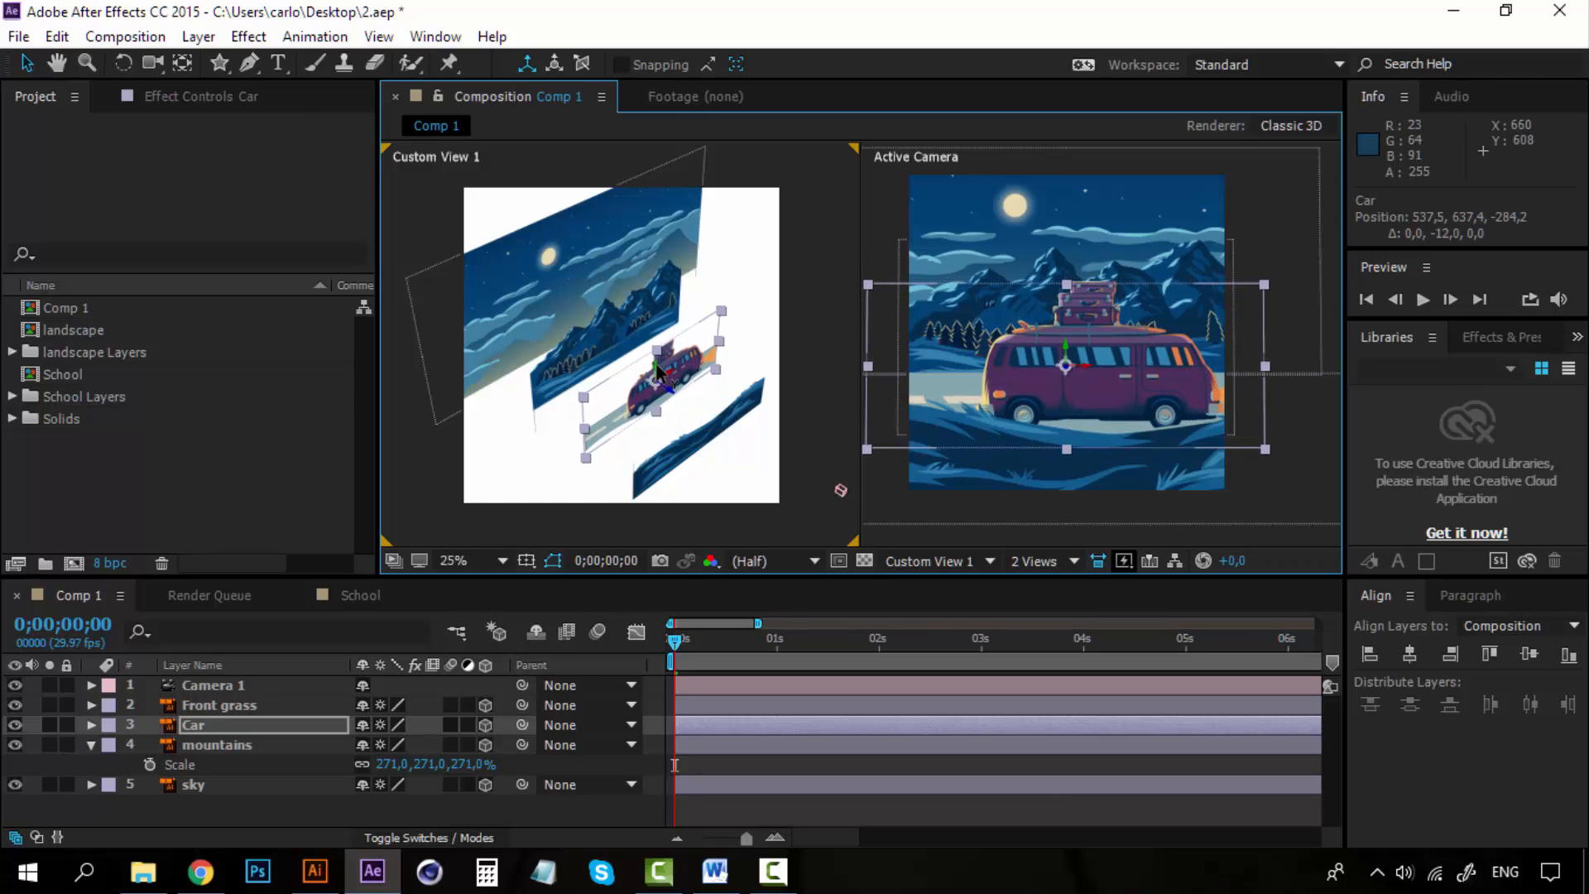
{"action": "left_click_drag", "start_coordinate": [658, 374], "coordinate": [658, 371]}
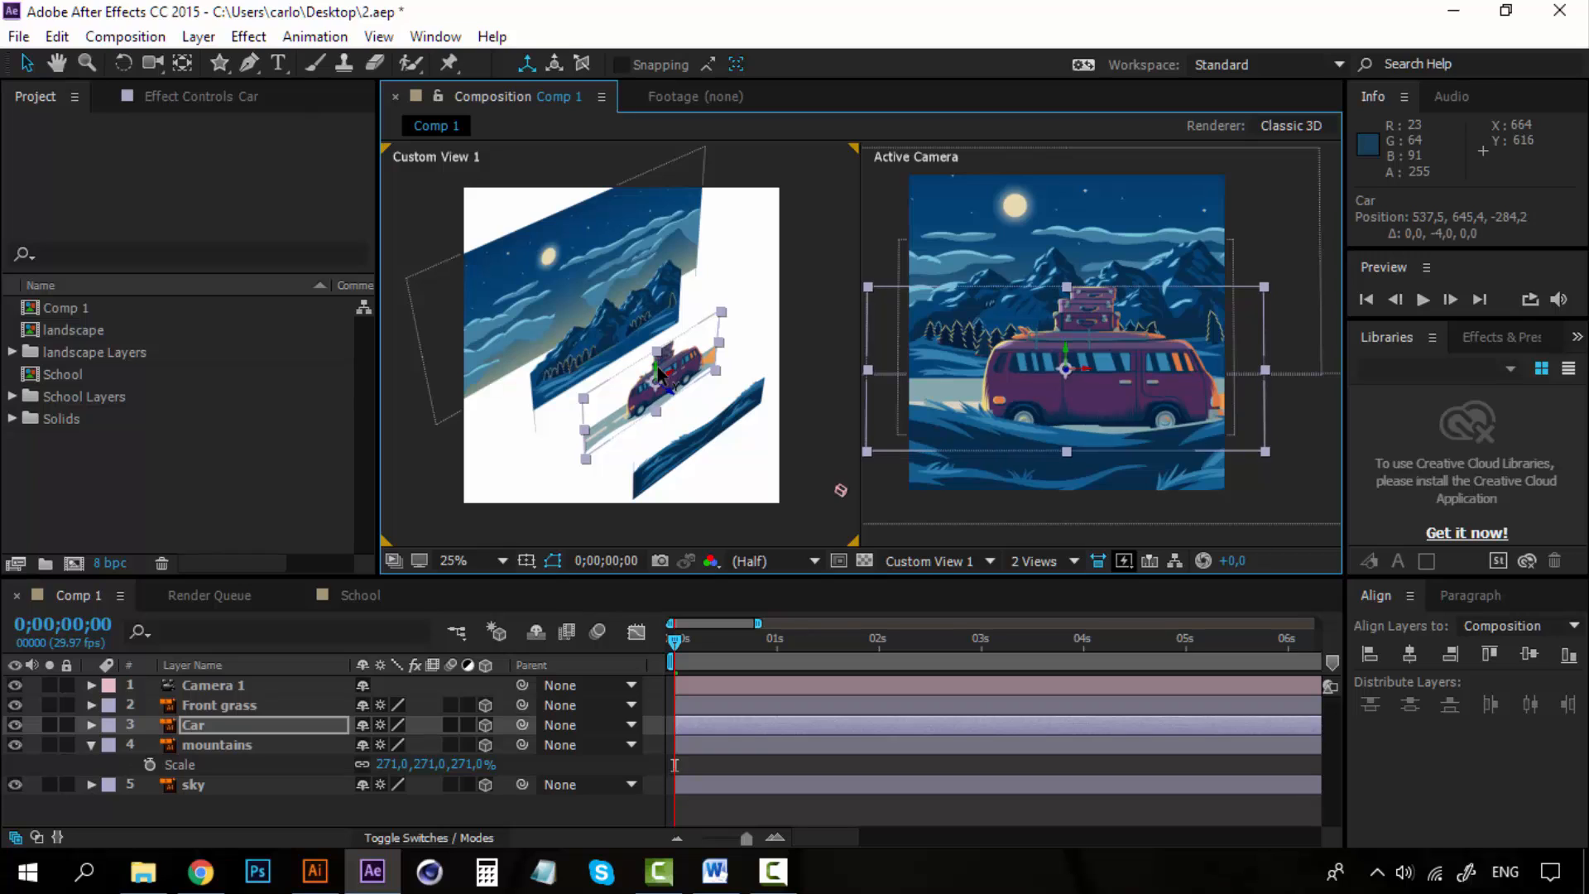
Bring the mountains layer forward to about Z 38.
{"action": "left_click", "coordinate": [669, 325]}
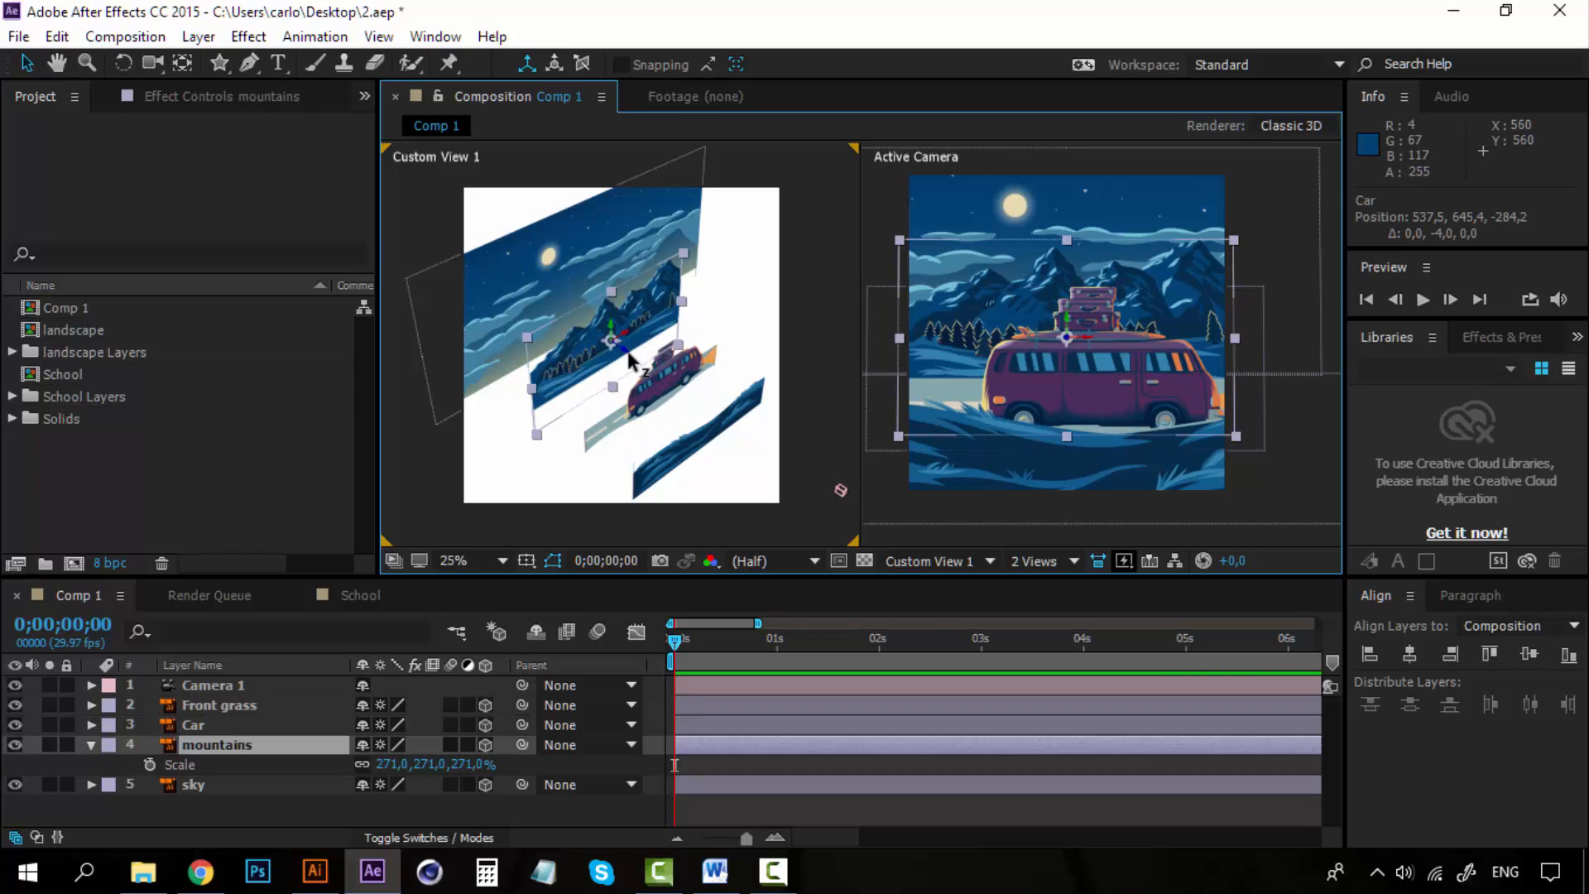
{"action": "left_click_drag", "start_coordinate": [628, 359], "coordinate": [638, 363]}
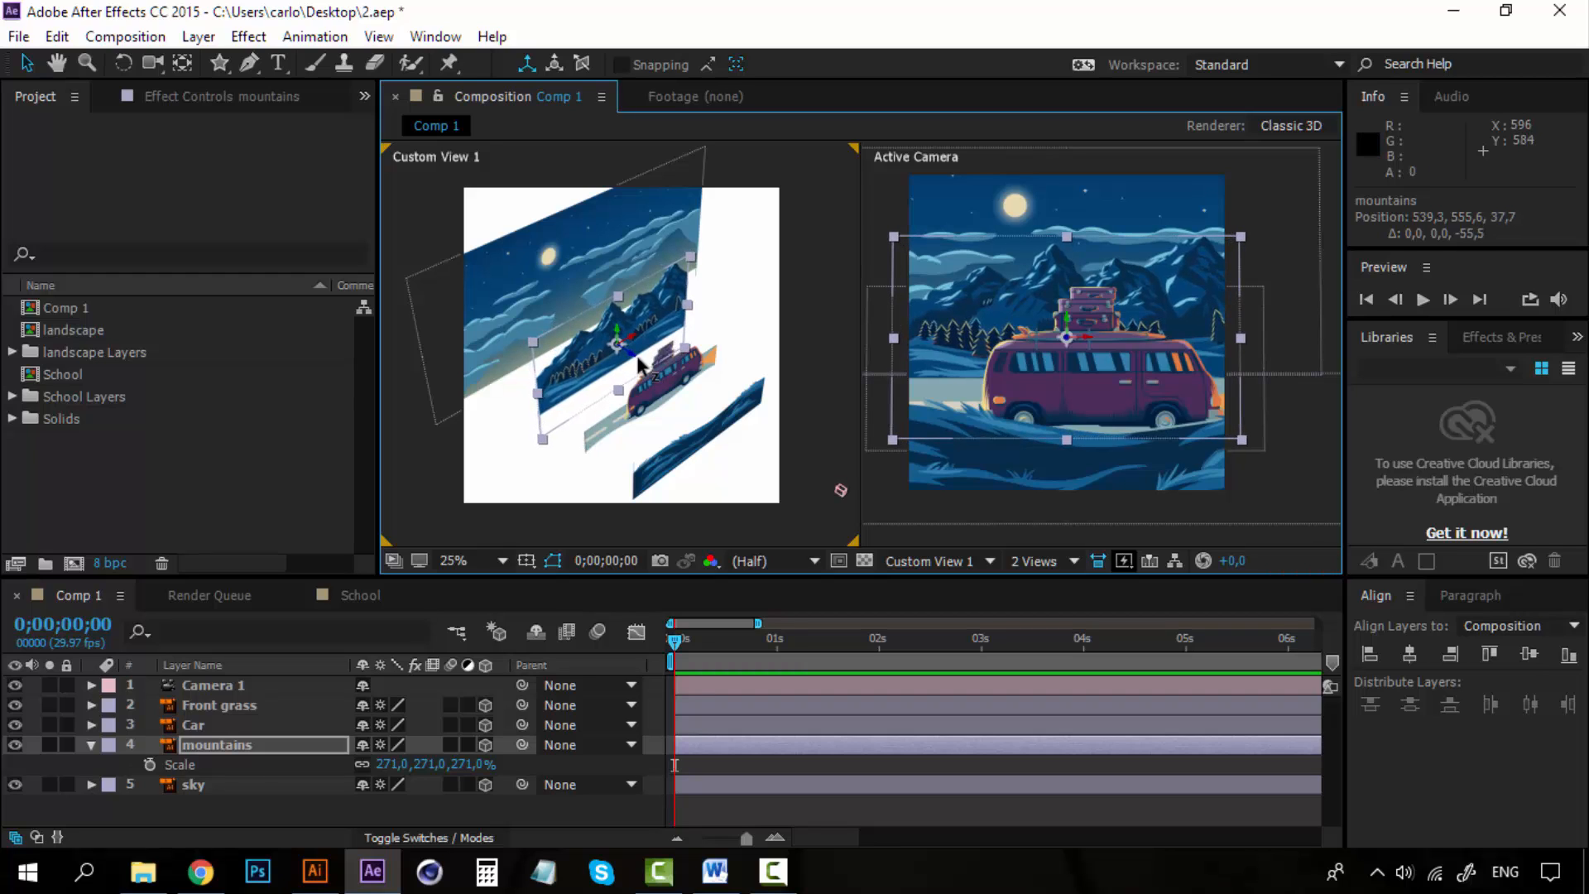
Turn on Depth of Field in Camera 1's camera options.
{"action": "left_click", "coordinate": [207, 686]}
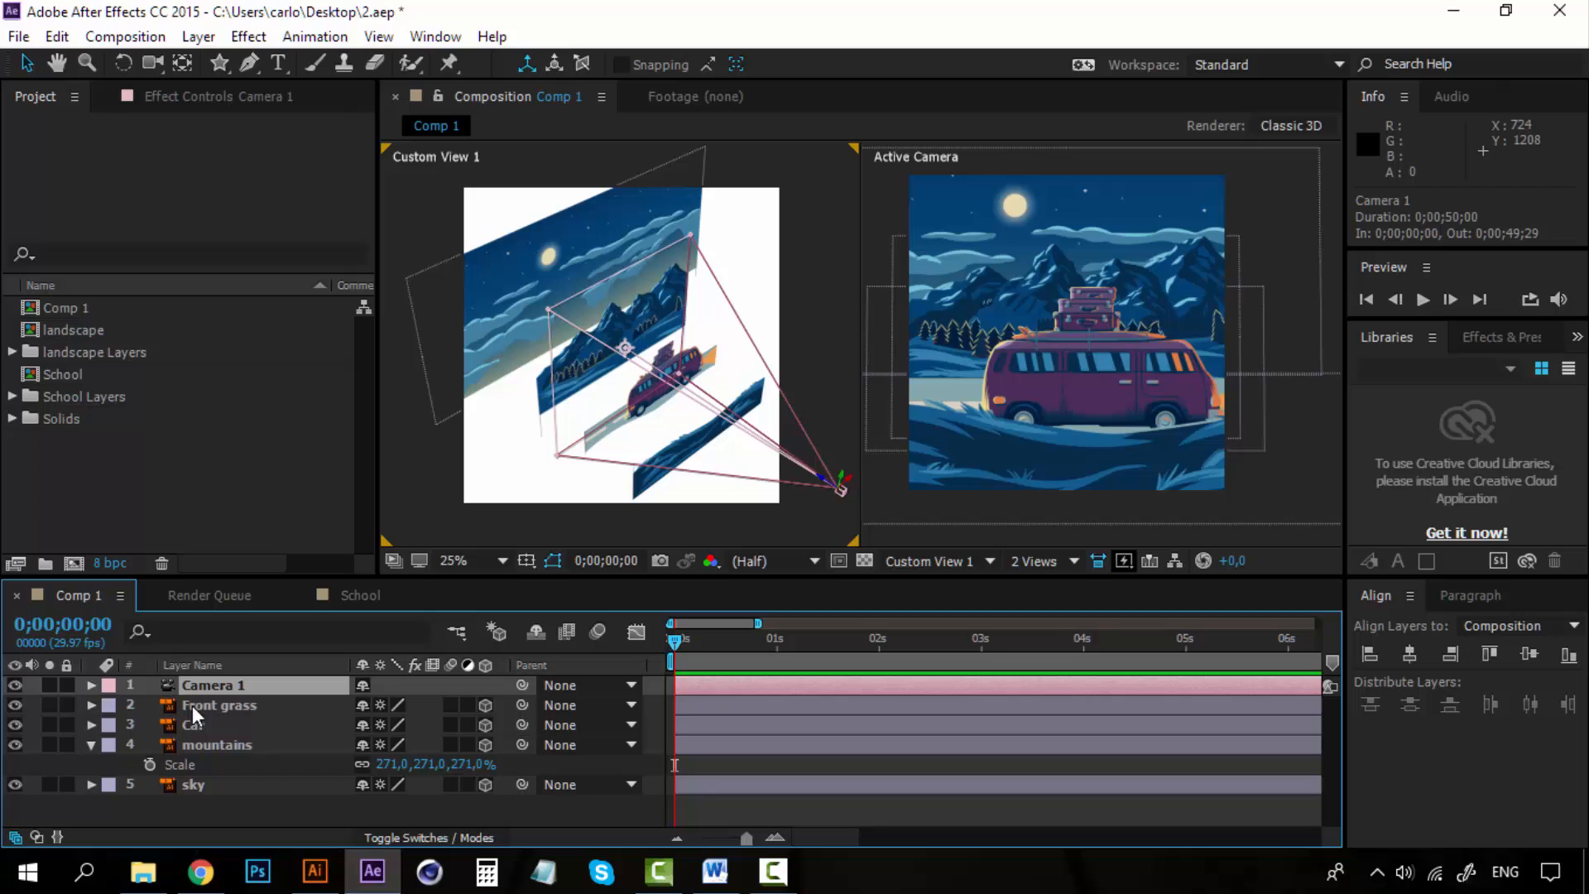
{"action": "left_click", "coordinate": [93, 742]}
{"action": "left_click", "coordinate": [90, 686]}
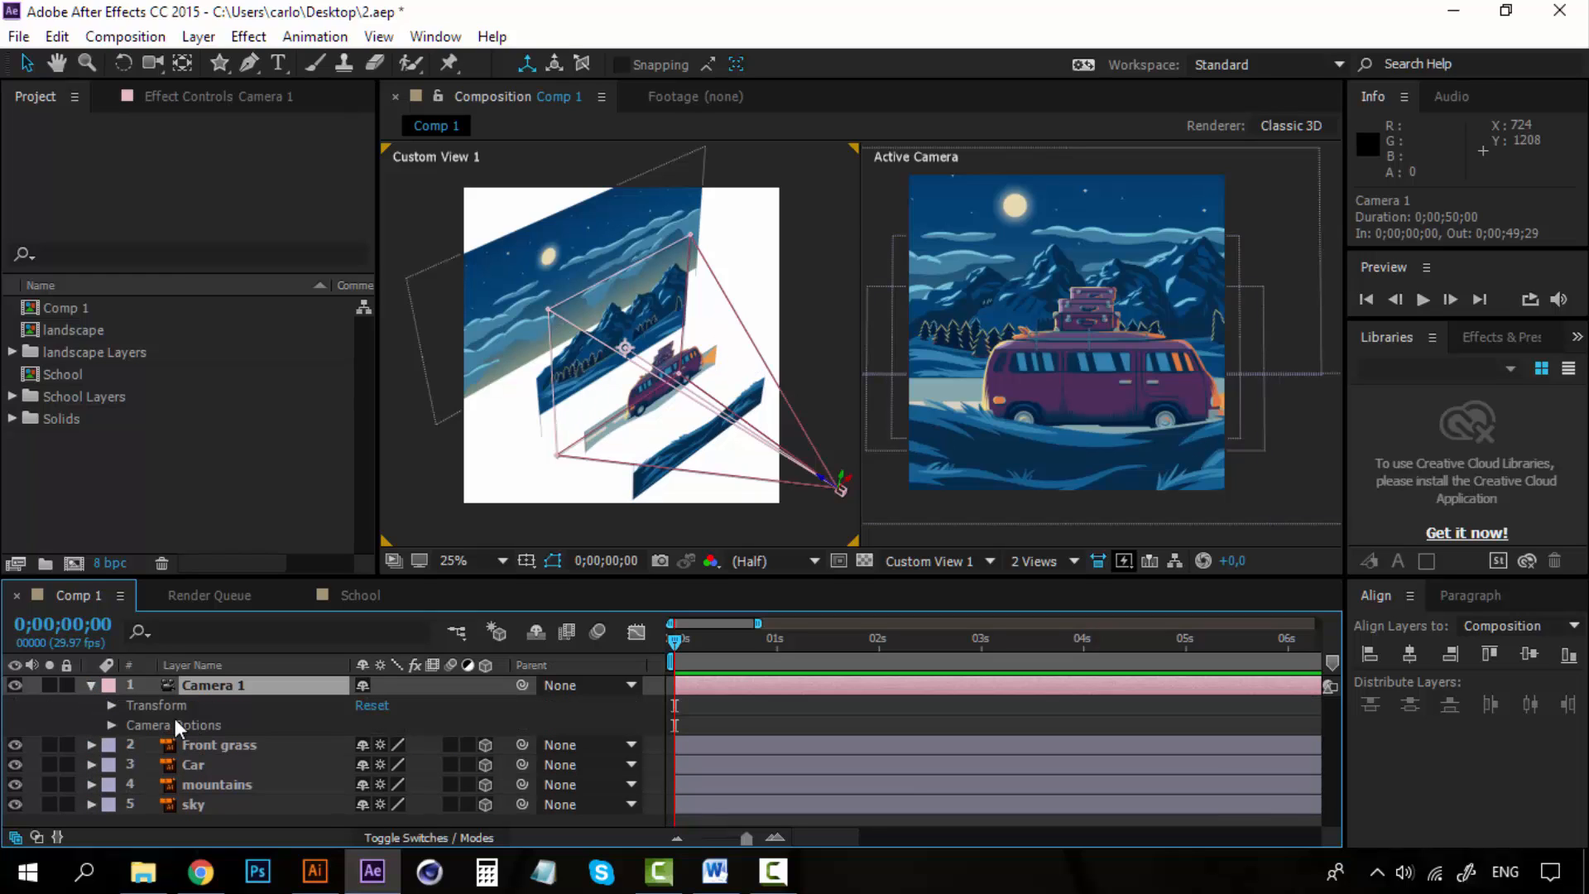
{"action": "left_click", "coordinate": [109, 724]}
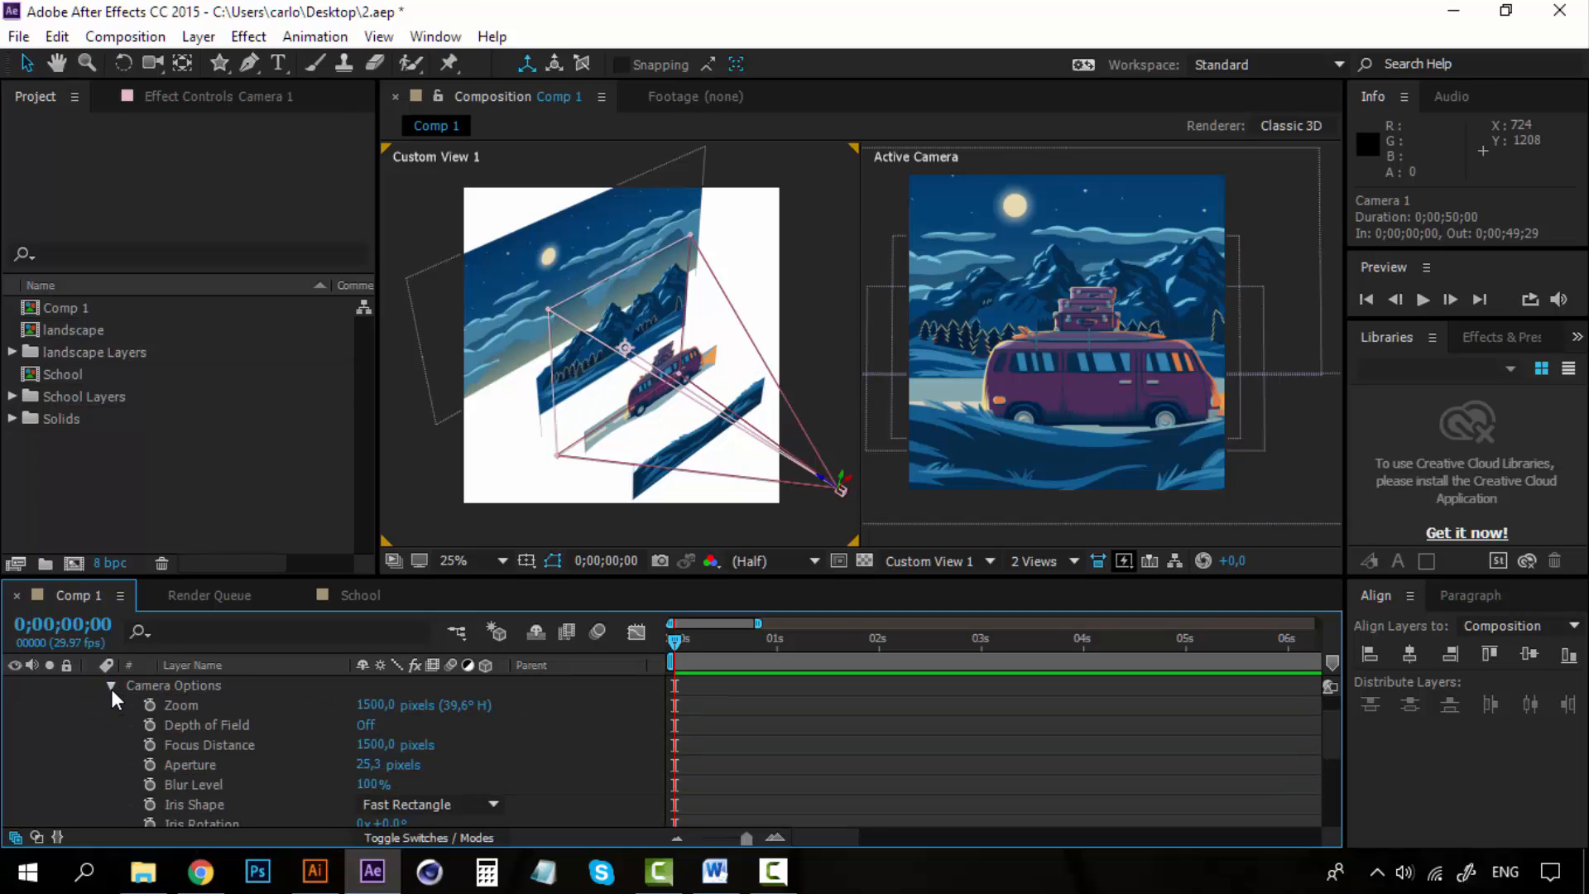
{"action": "left_click", "coordinate": [109, 687]}
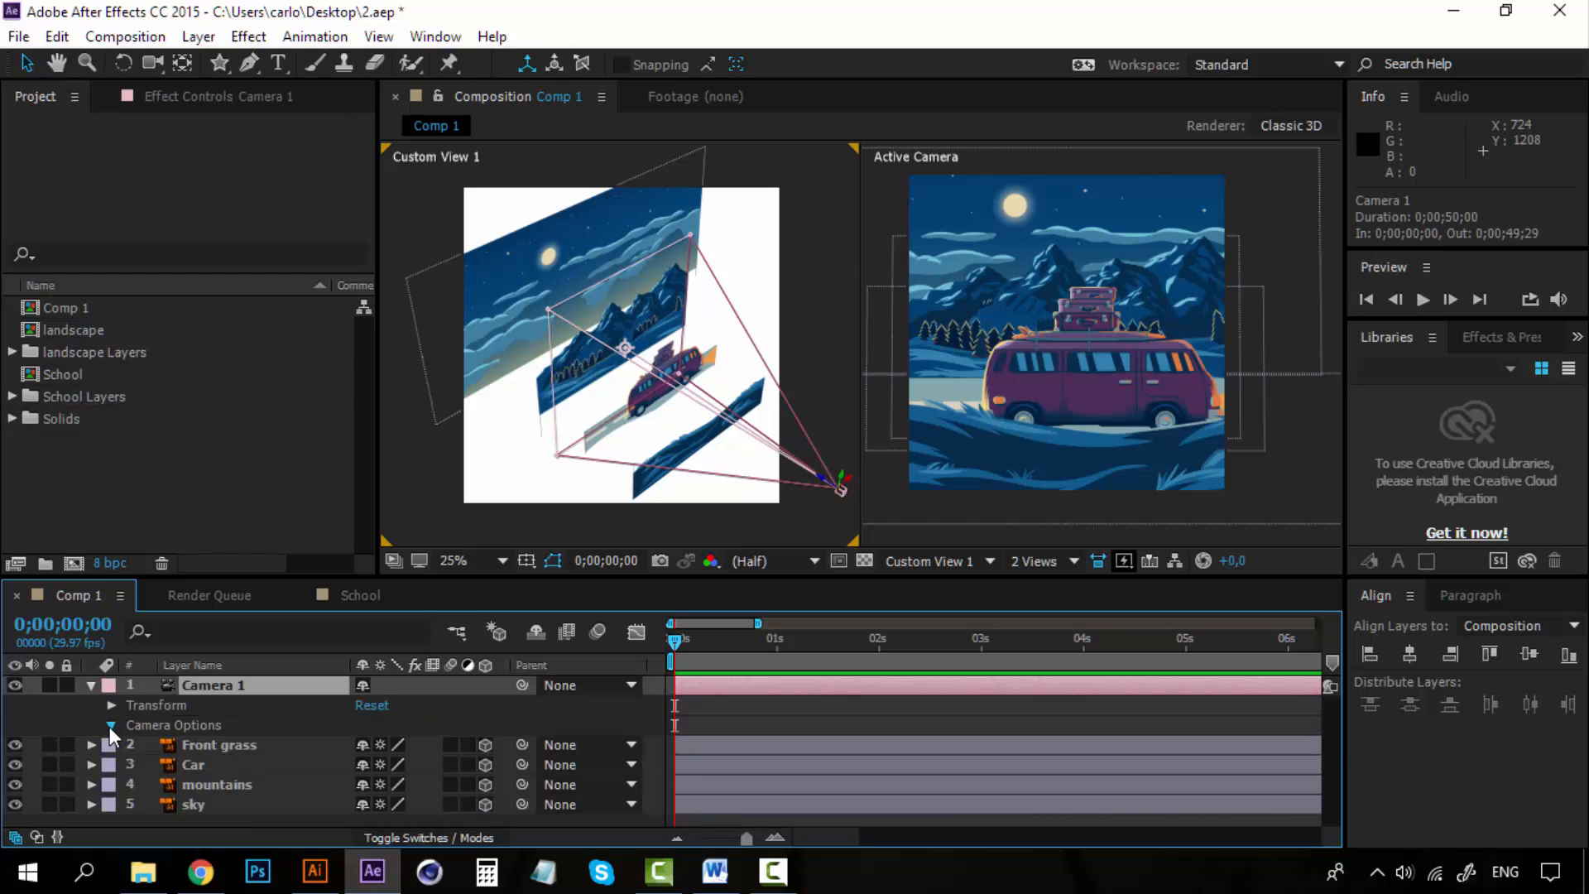
{"action": "left_click", "coordinate": [109, 727]}
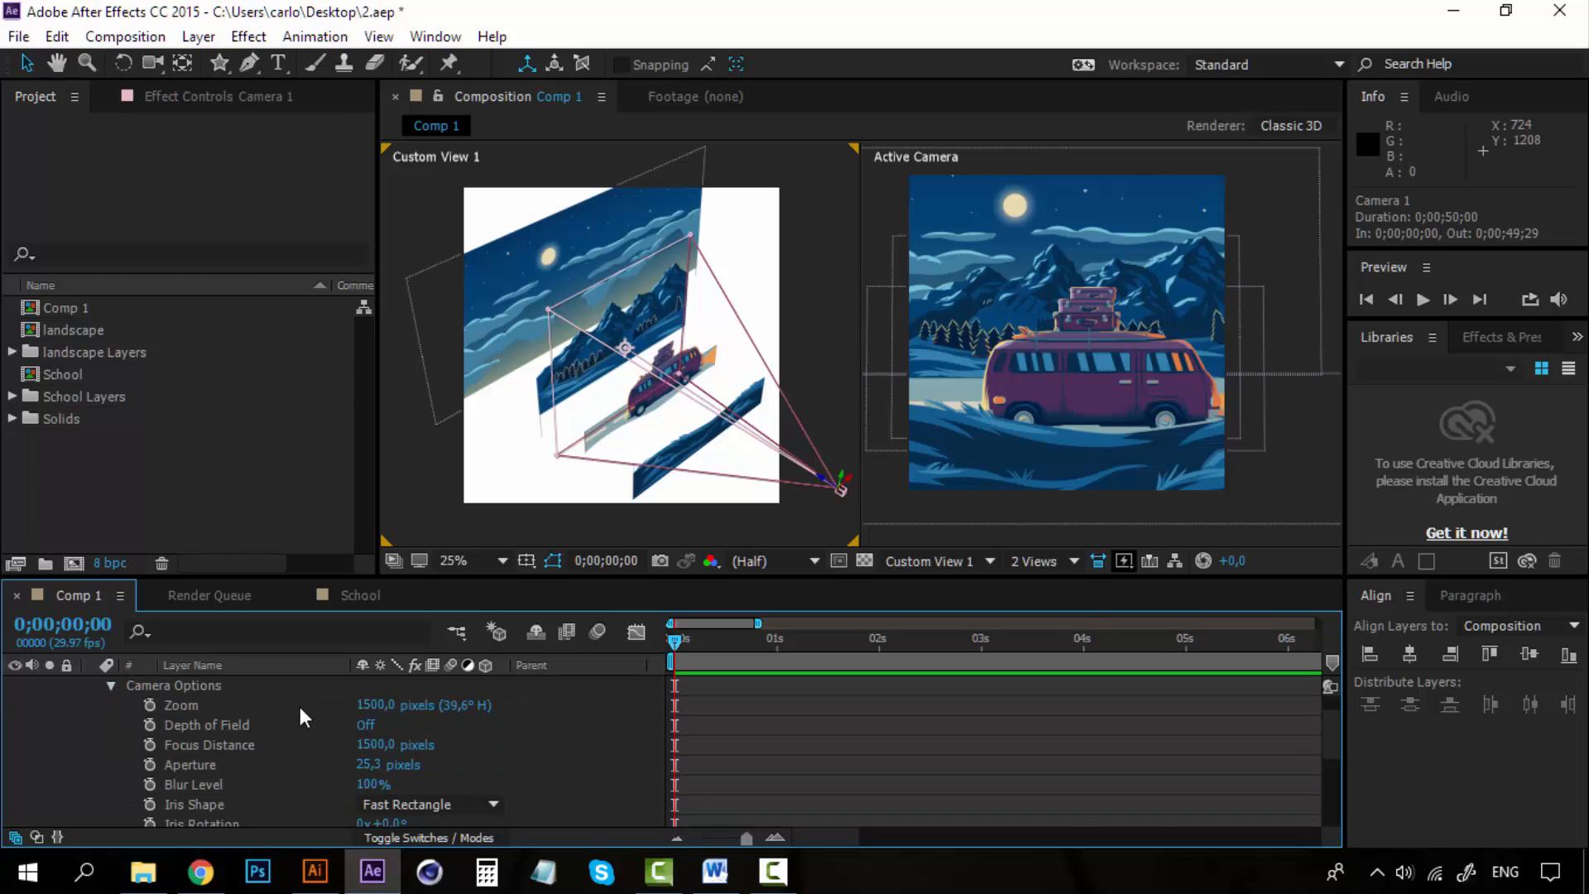
{"action": "left_click", "coordinate": [365, 725]}
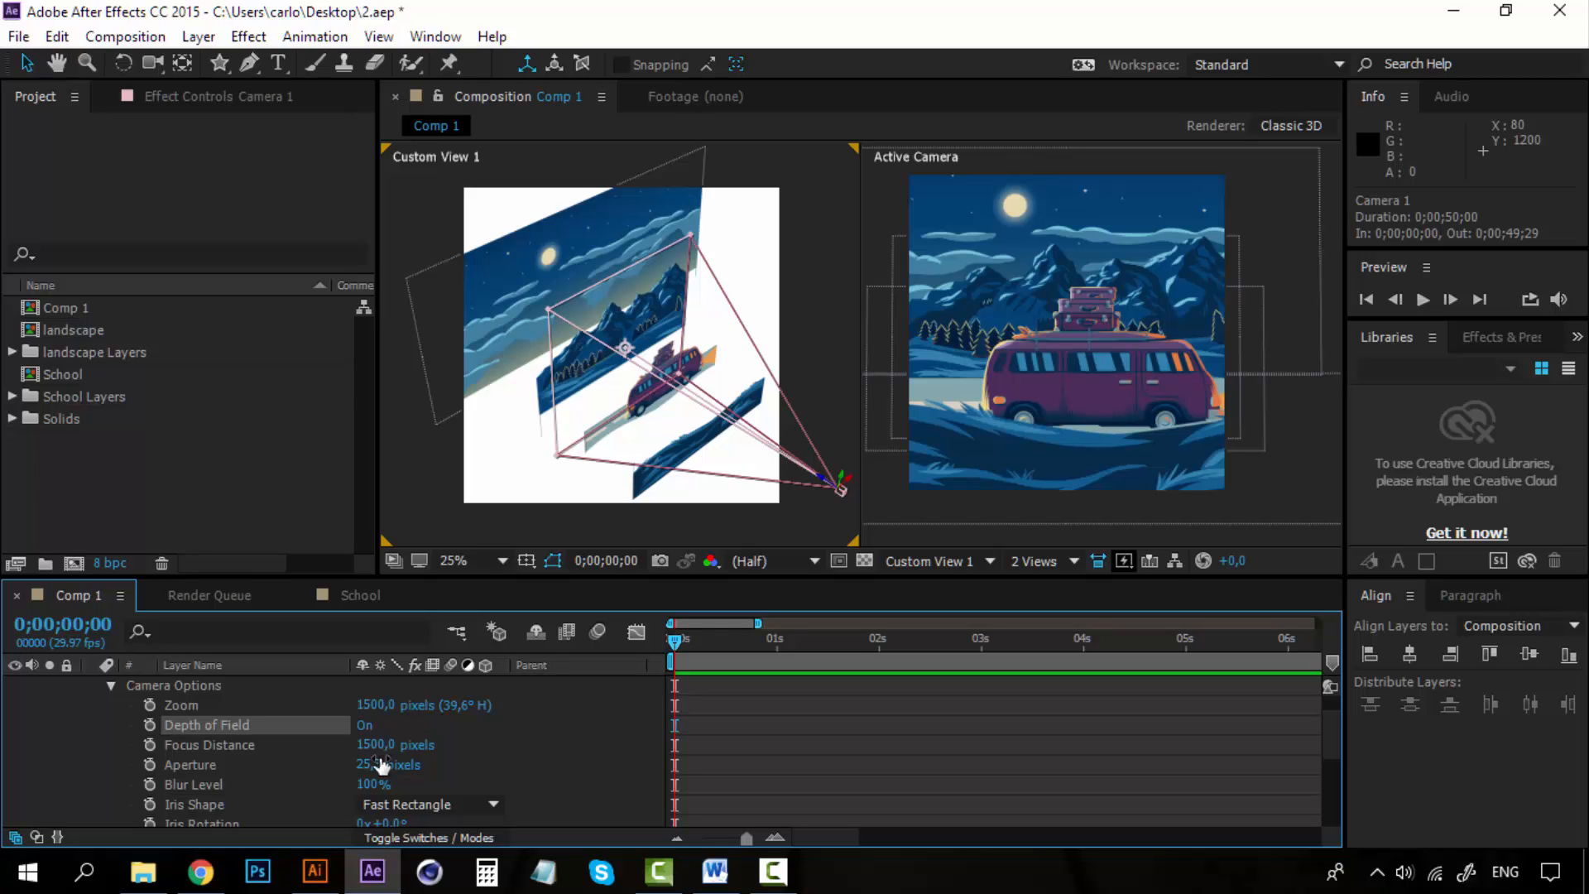
Set the camera's aperture to about 800 pixels.
{"action": "left_click_drag", "start_coordinate": [381, 763], "coordinate": [494, 756]}
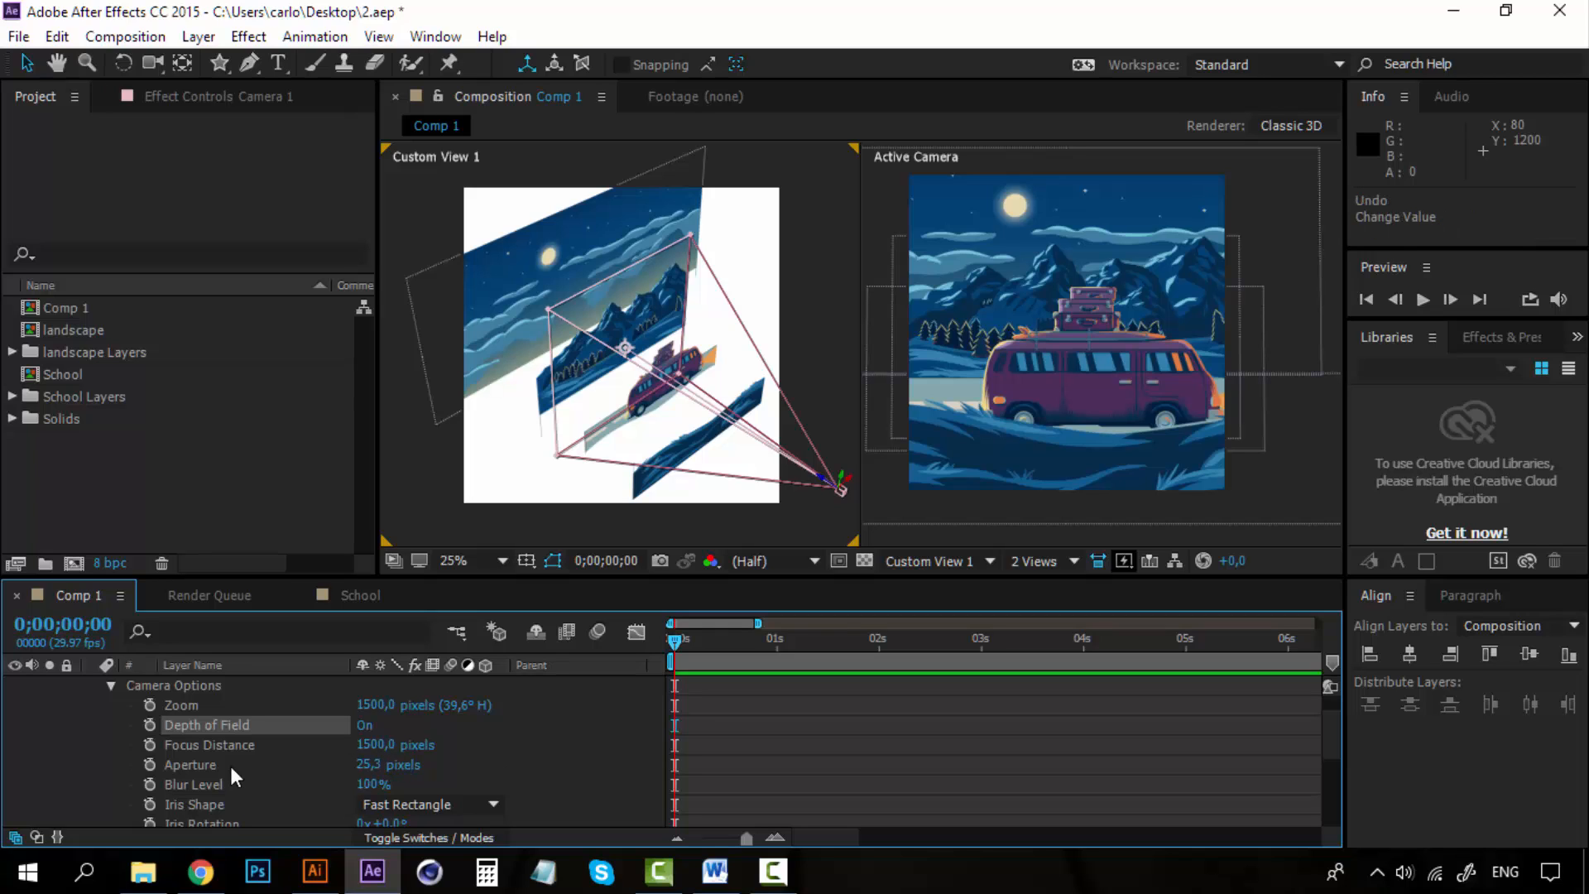
{"action": "left_click", "coordinate": [321, 766]}
{"action": "left_click_drag", "start_coordinate": [370, 770], "coordinate": [1158, 764]}
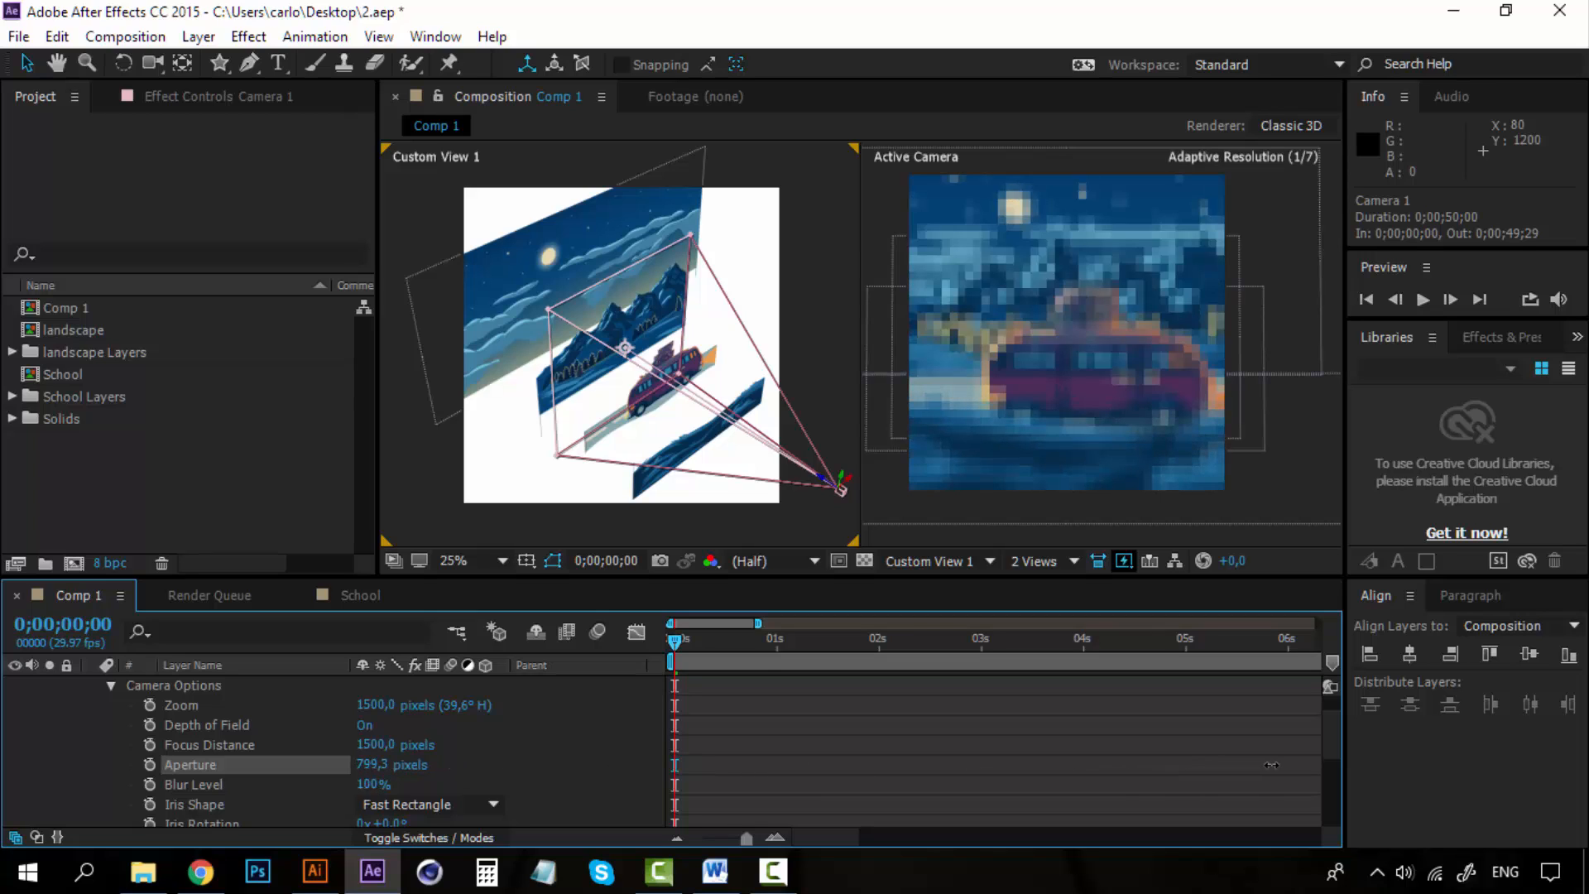
{"action": "left_click_drag", "start_coordinate": [1272, 765], "coordinate": [1232, 767]}
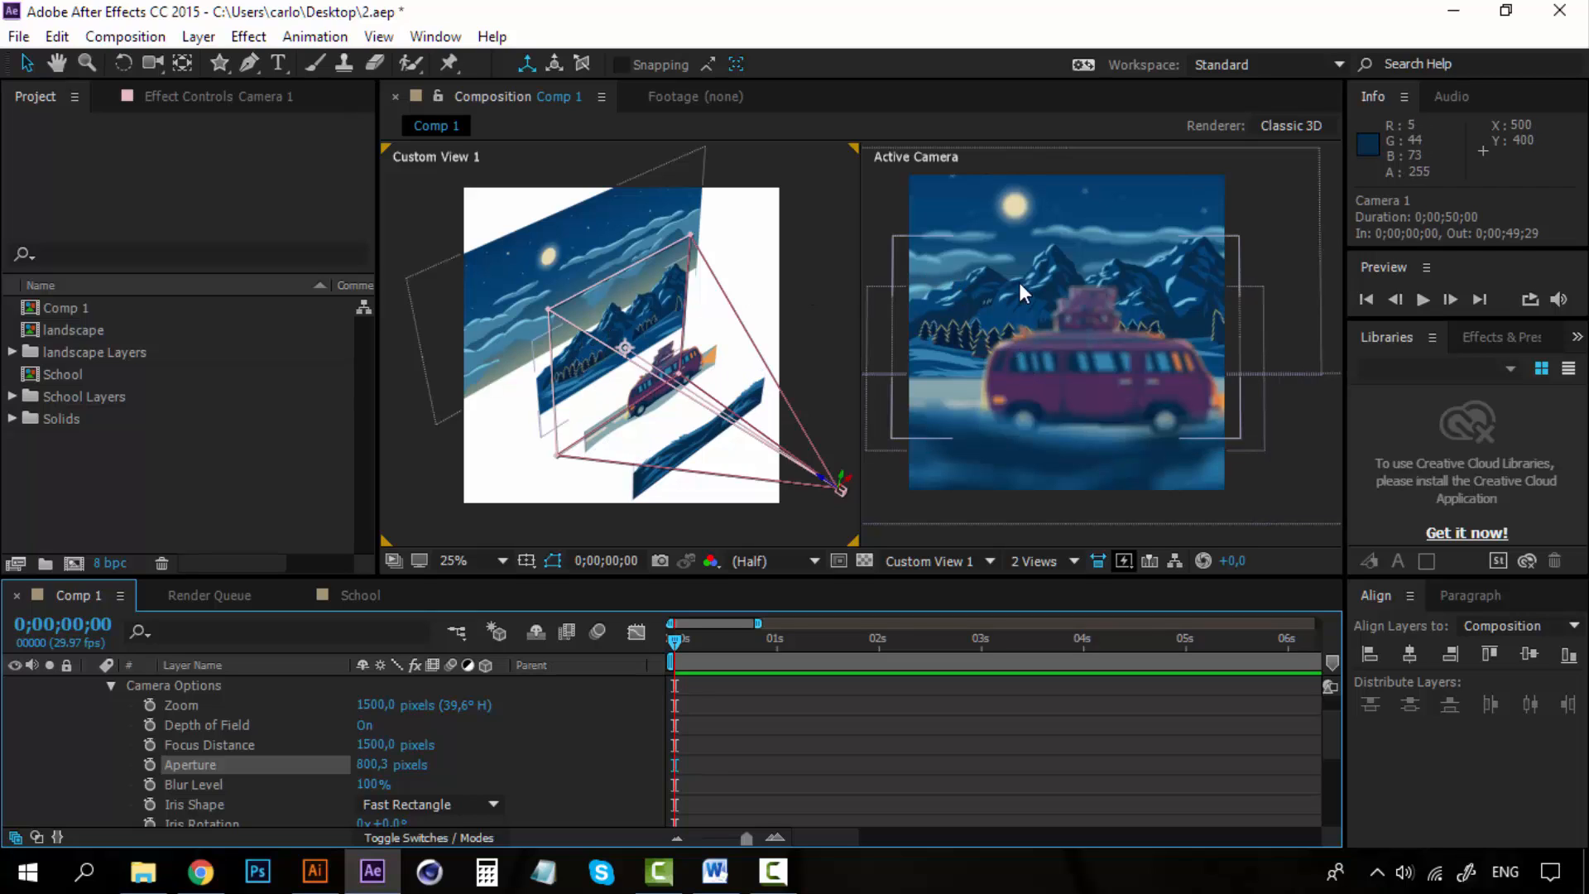
{"action": "scroll", "coordinate": [1155, 292], "scroll_direction": "up", "scroll_amount": 2}
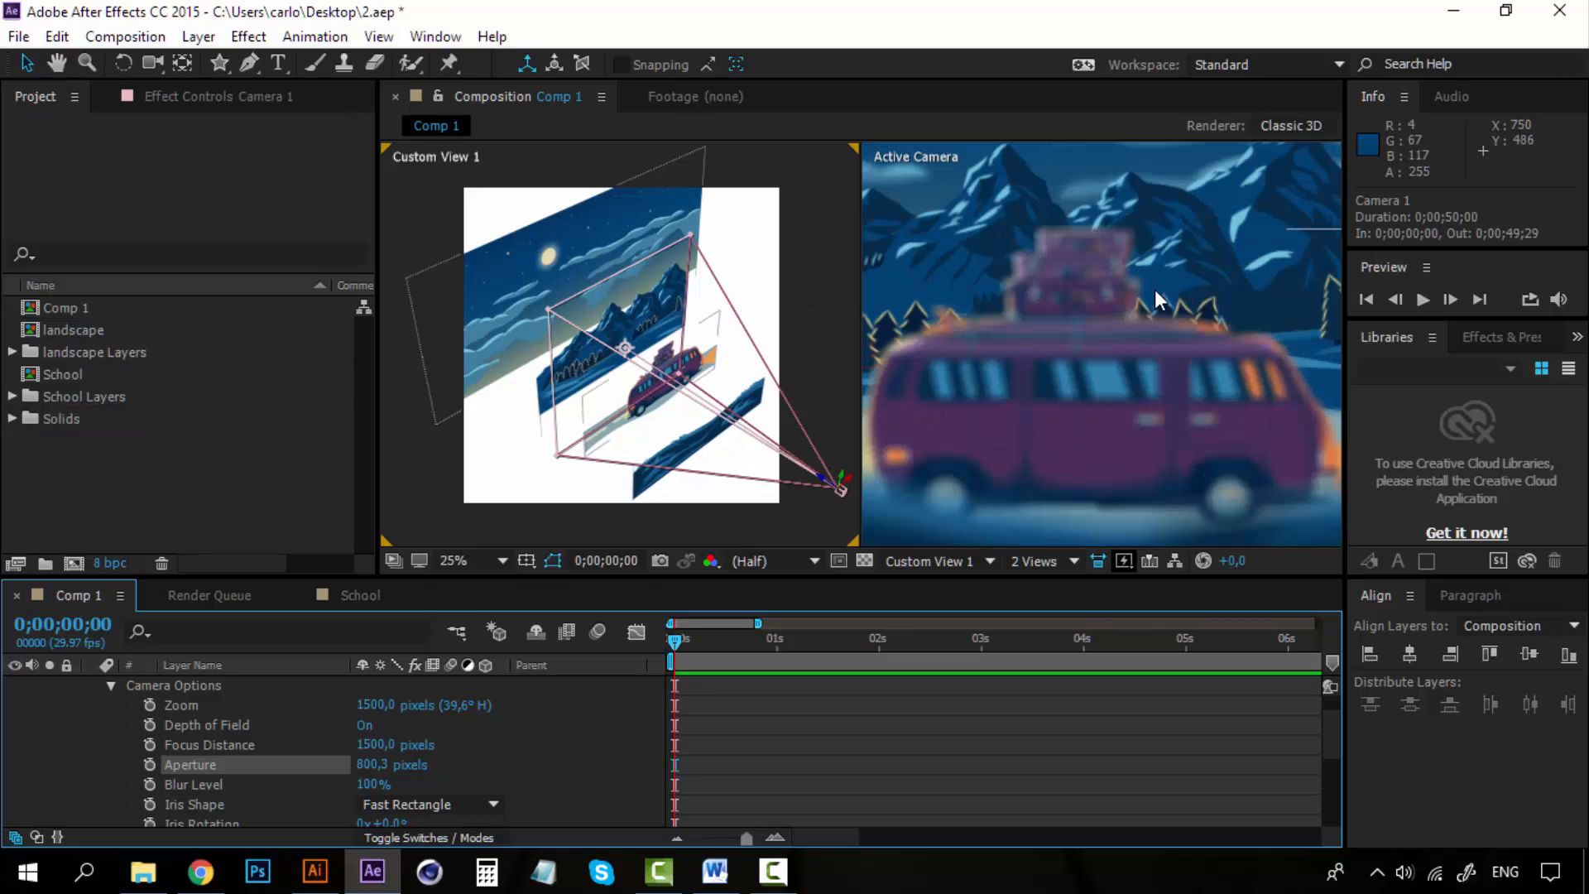
{"action": "scroll", "coordinate": [1070, 308], "scroll_direction": "down", "scroll_amount": 2}
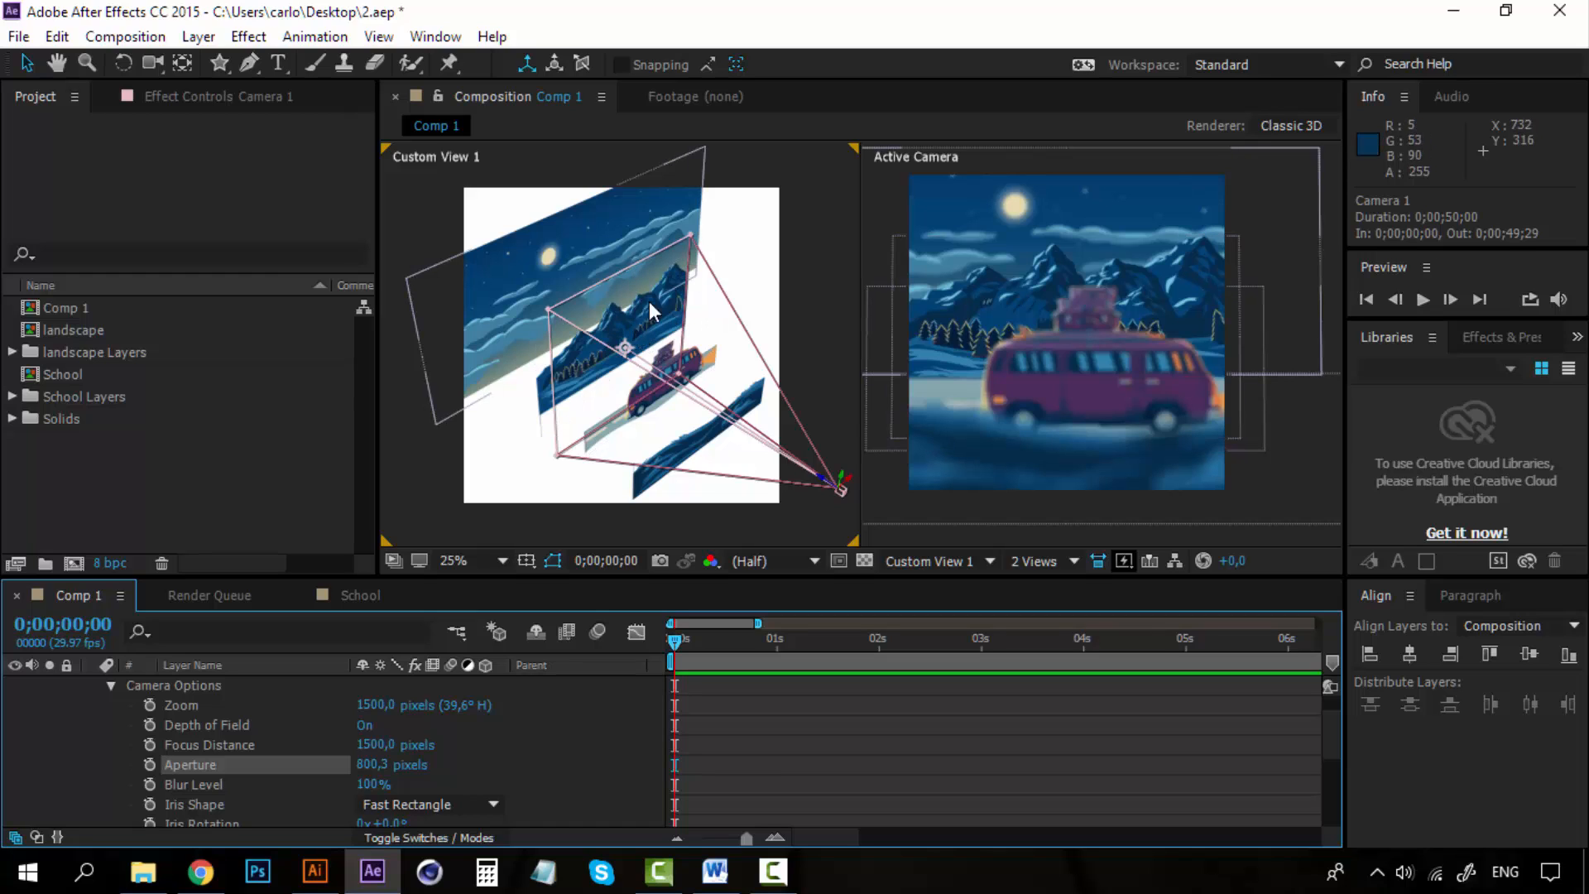
Set the camera's focus distance to about 2115 pixels.
{"action": "left_click", "coordinate": [248, 744]}
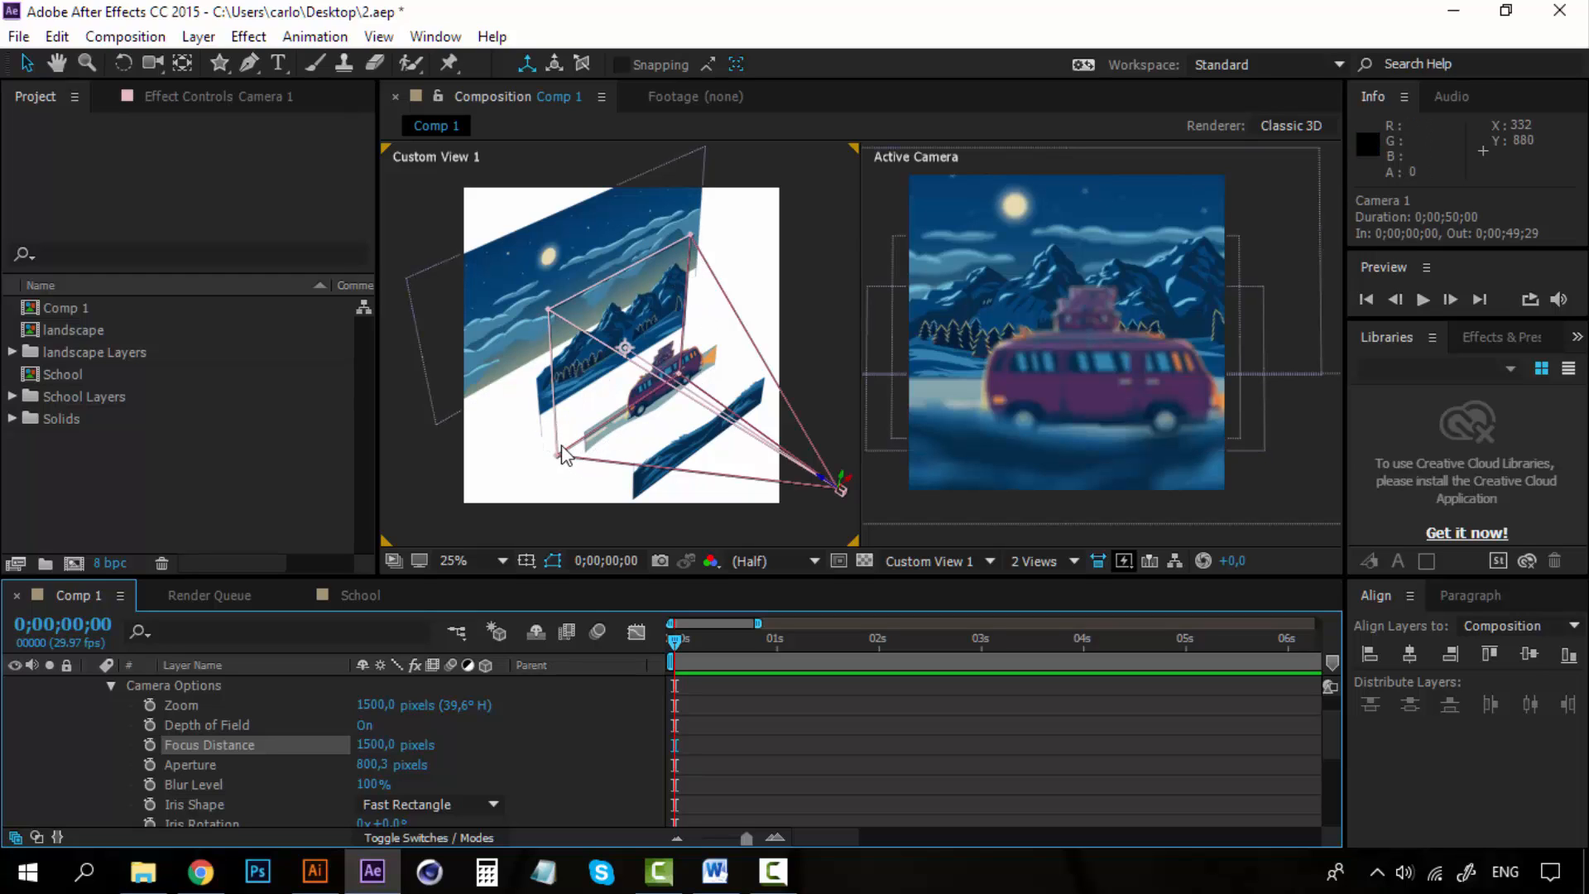
{"action": "left_click_drag", "start_coordinate": [375, 749], "coordinate": [793, 716]}
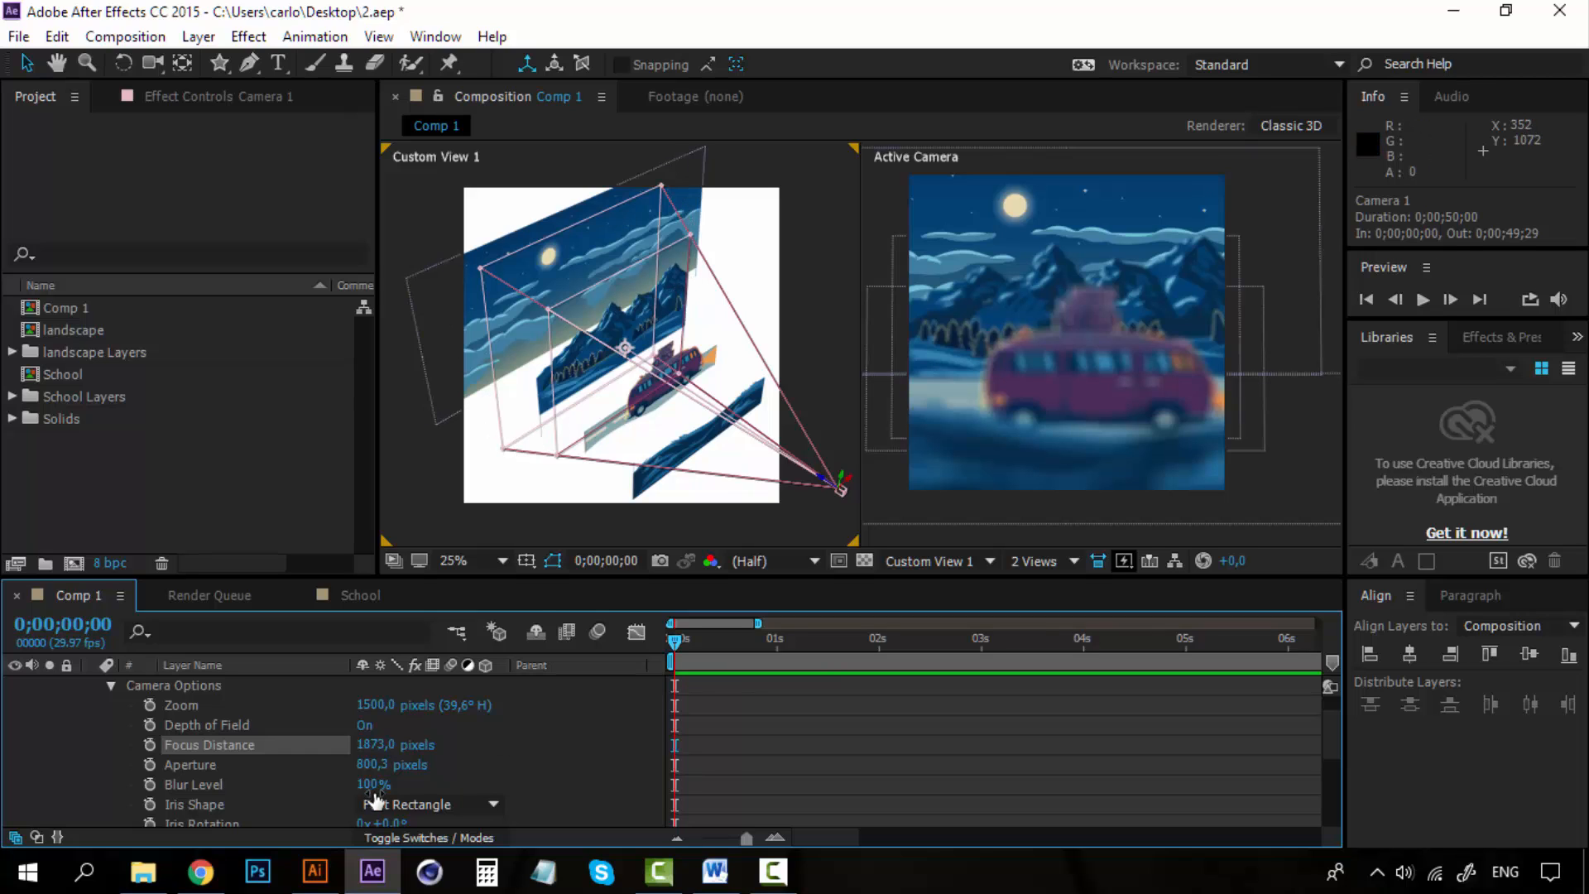
{"action": "left_click_drag", "start_coordinate": [403, 745], "coordinate": [1167, 772]}
{"action": "key", "text": "ctrl+z"}
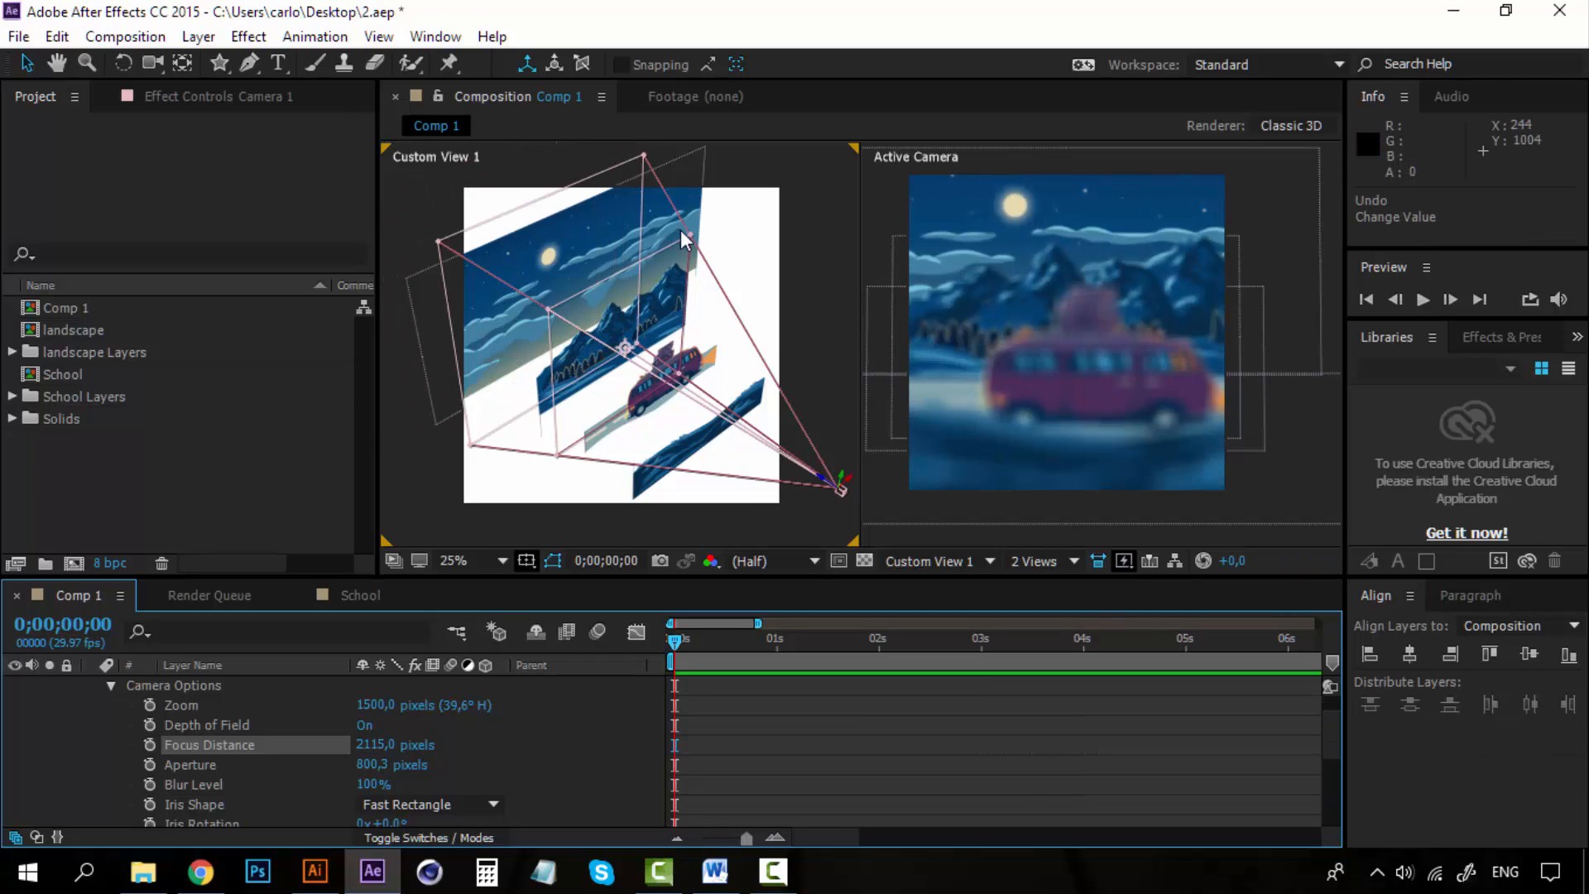
Set the camera's focus distance to about 1874 pixels.
{"action": "left_click", "coordinate": [147, 66]}
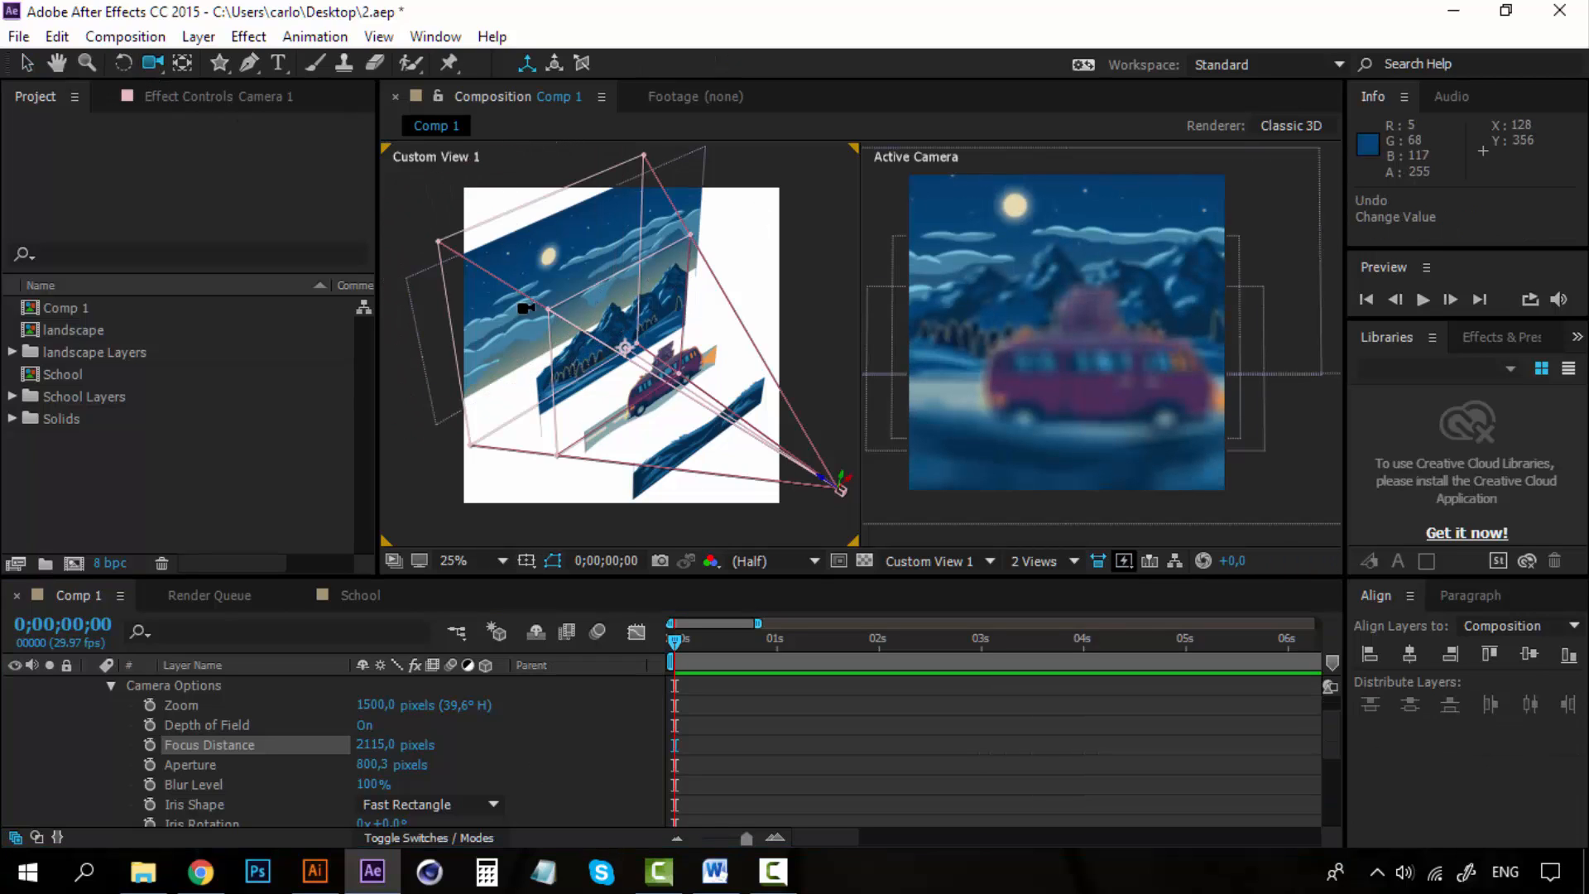
{"action": "left_click_drag", "start_coordinate": [529, 313], "coordinate": [611, 397]}
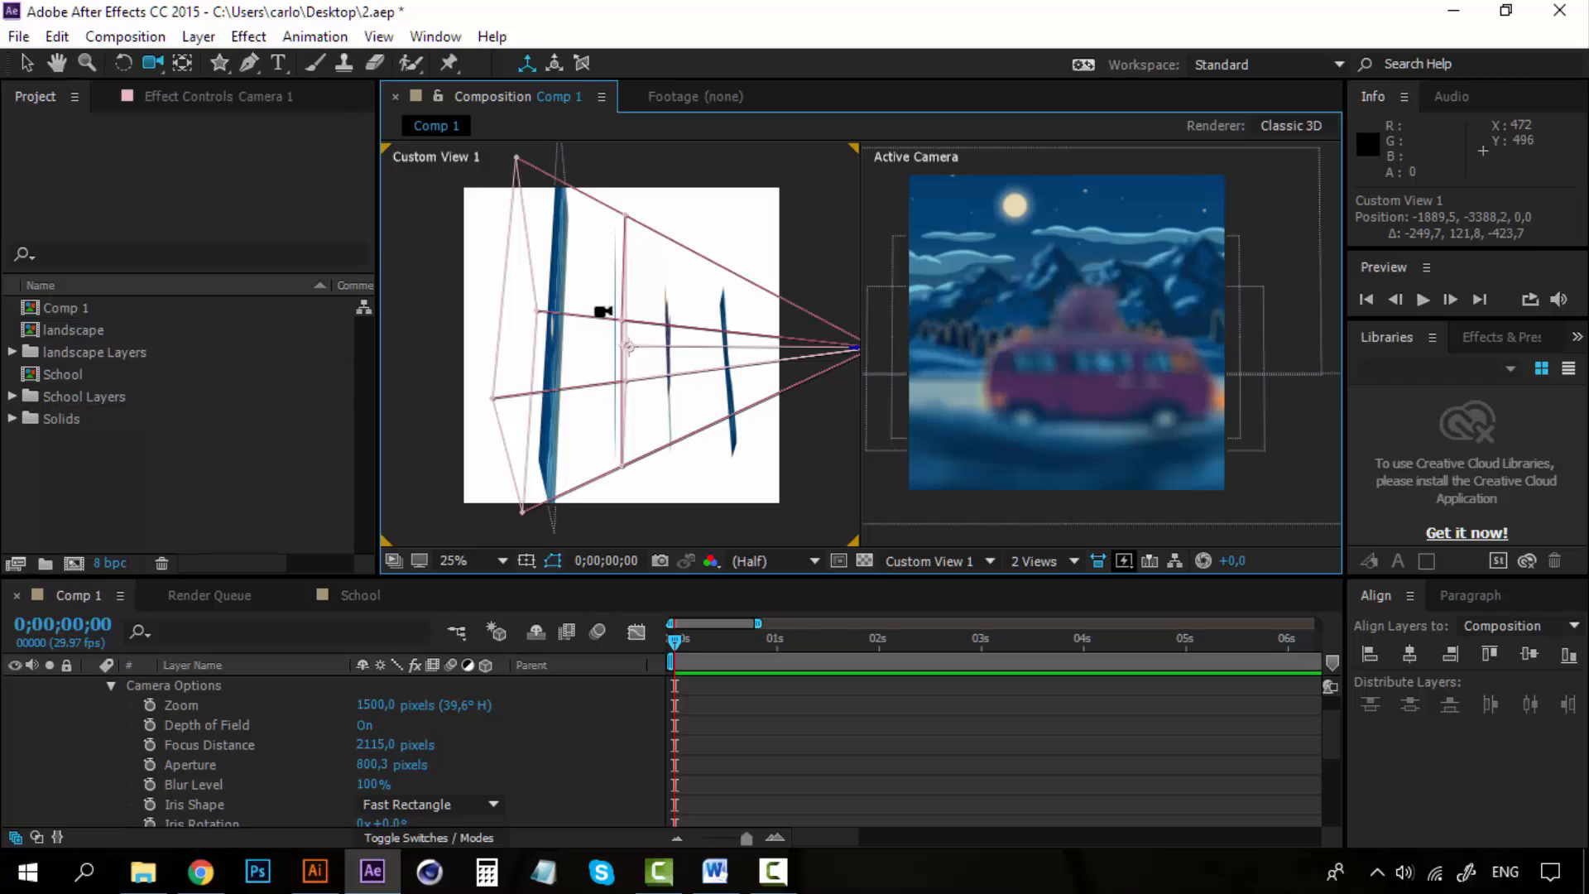
{"action": "left_click_drag", "start_coordinate": [604, 311], "coordinate": [604, 325]}
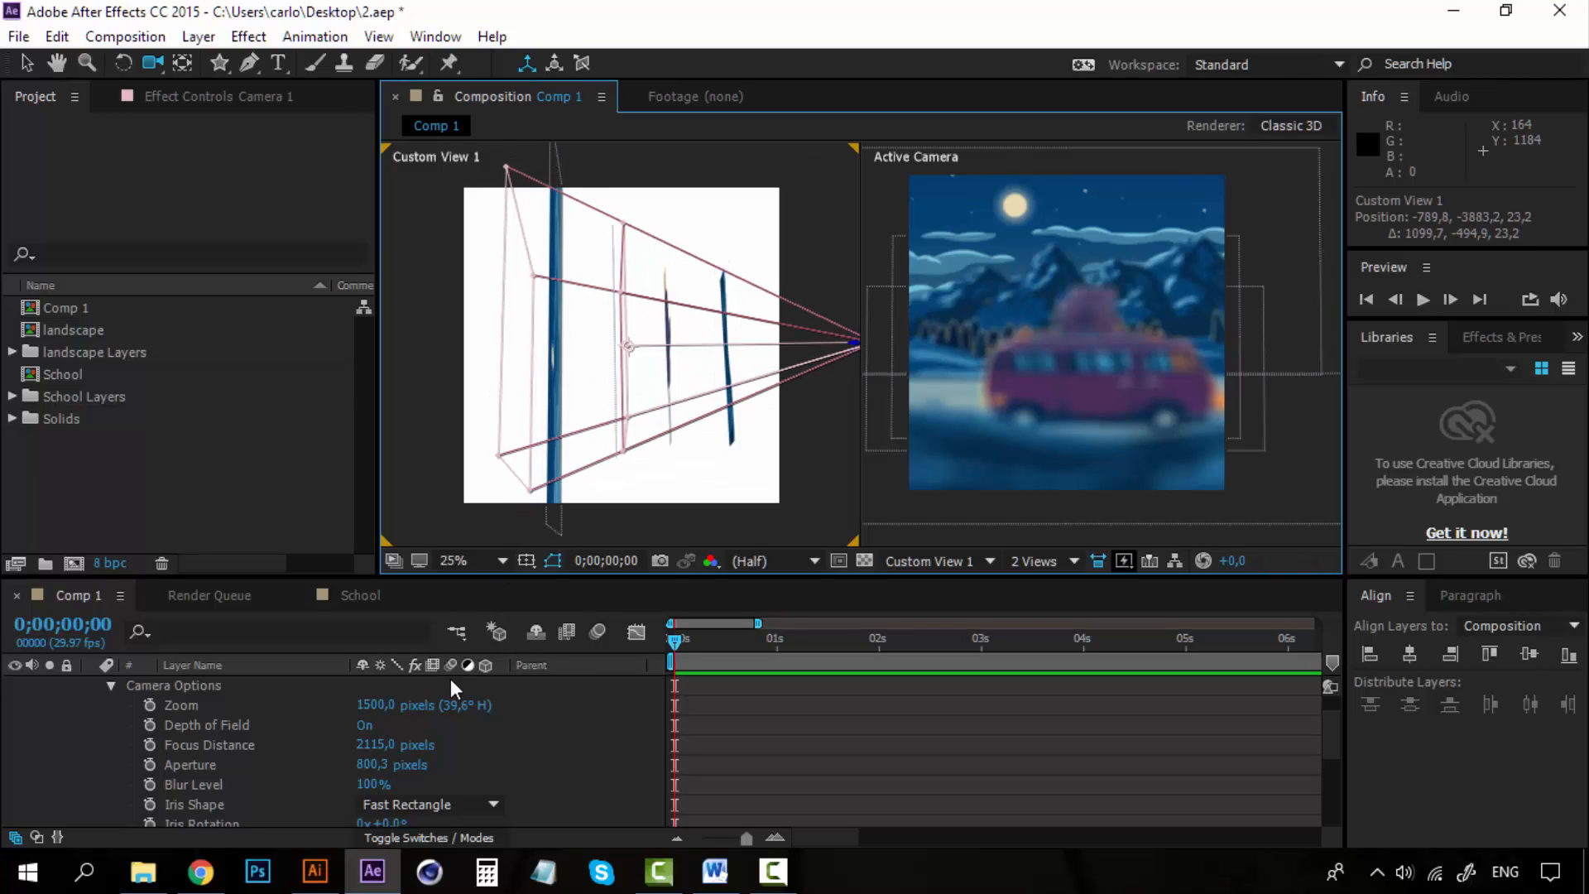
{"action": "left_click_drag", "start_coordinate": [382, 754], "coordinate": [96, 744]}
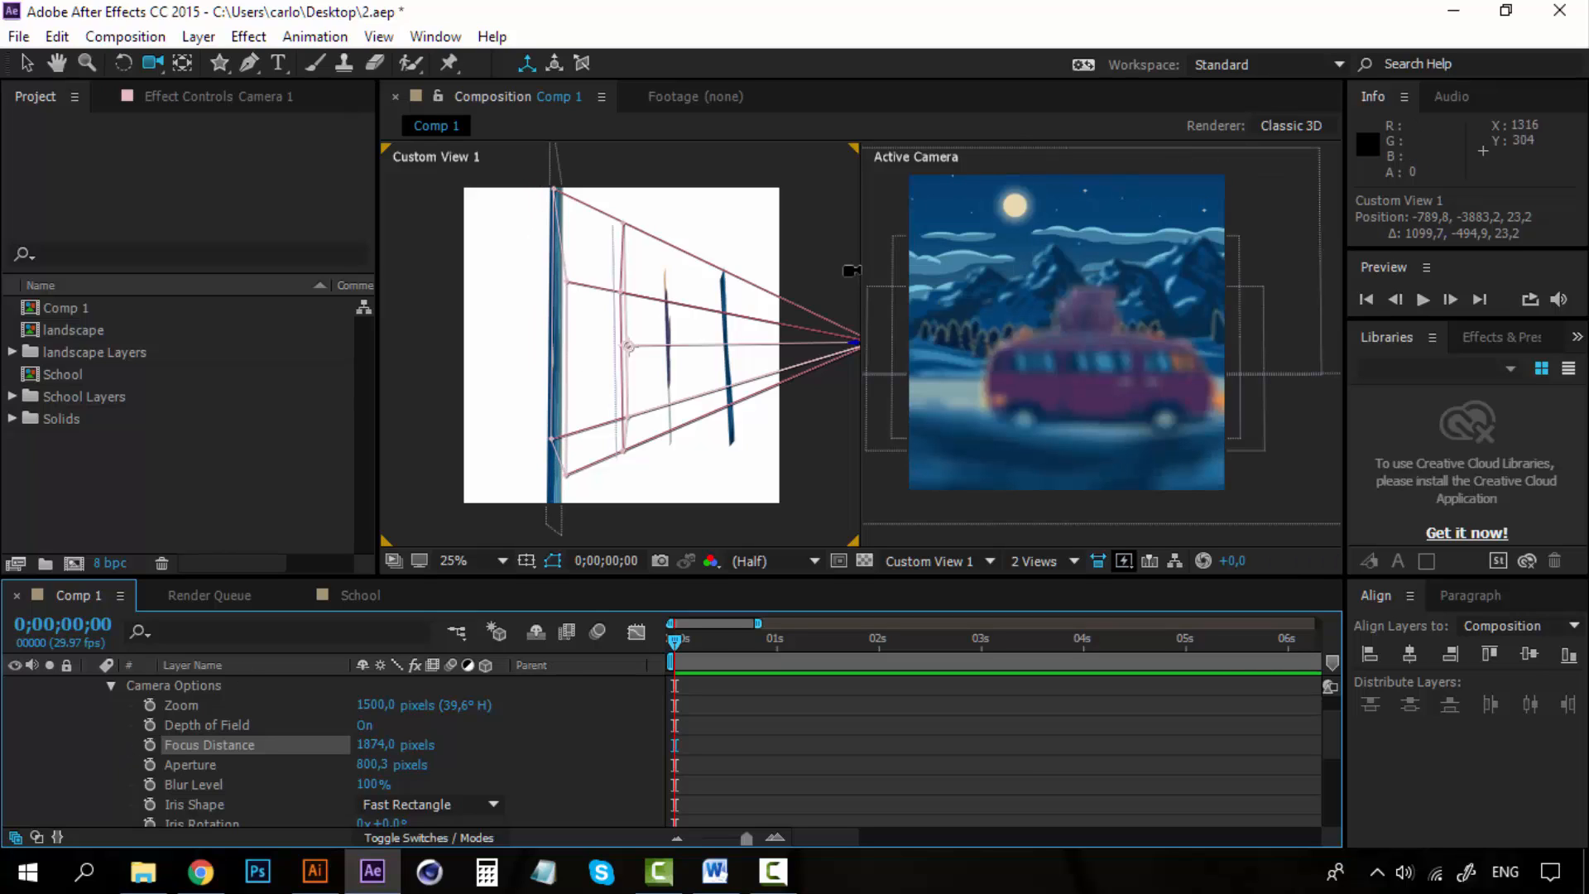
Set the camera's focus distance to about 725 pixels and its aperture to about 236 pixels.
{"action": "left_click_drag", "start_coordinate": [685, 407], "coordinate": [636, 381]}
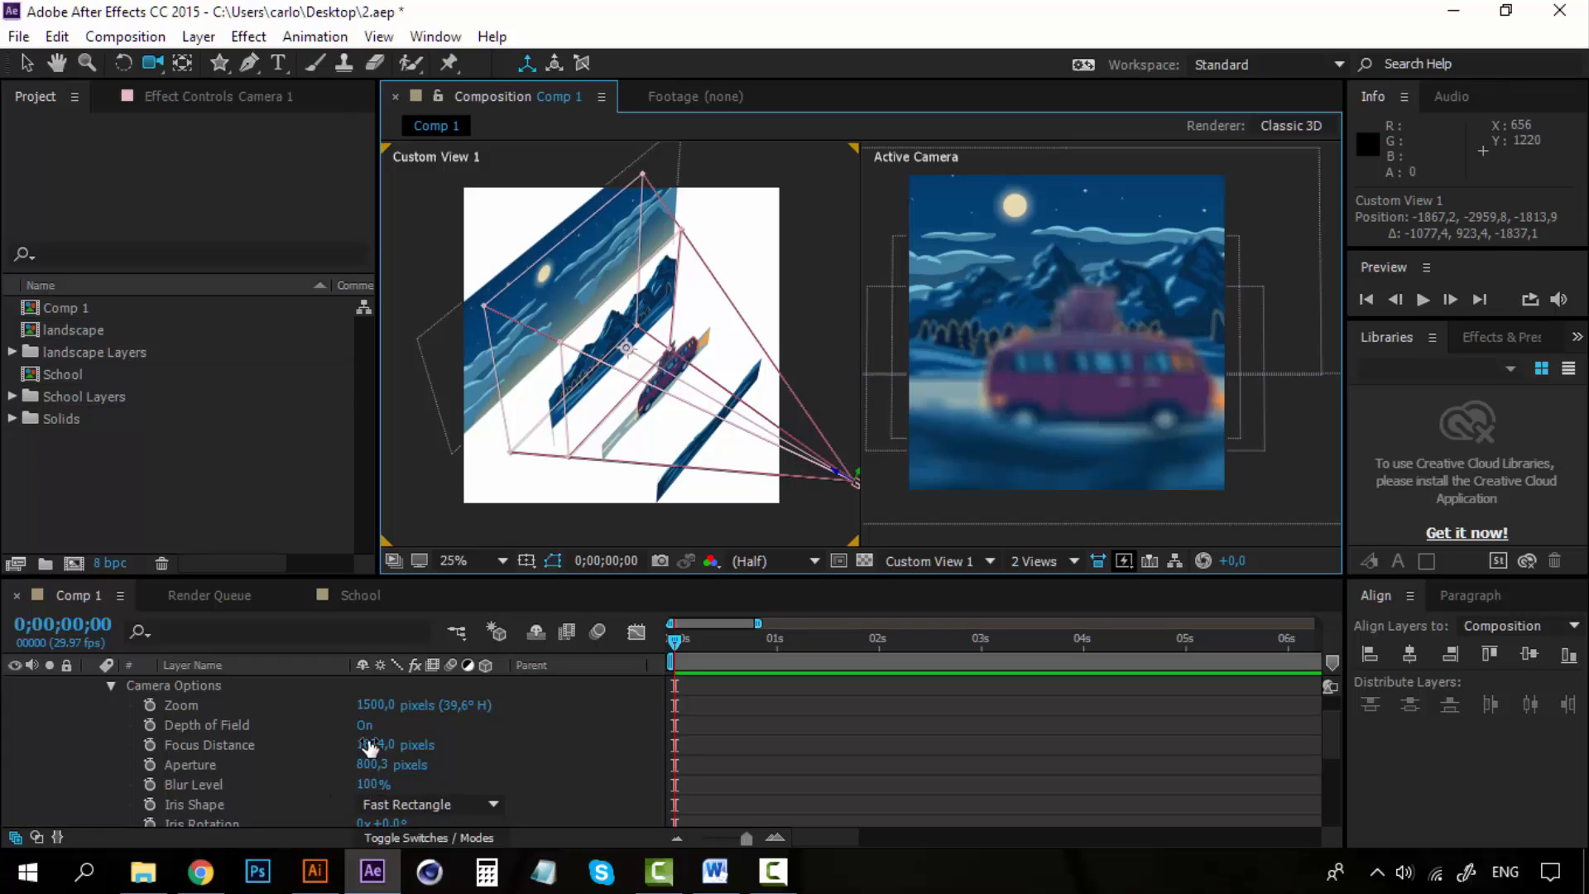
{"action": "left_click_drag", "start_coordinate": [369, 745], "coordinate": [103, 751]}
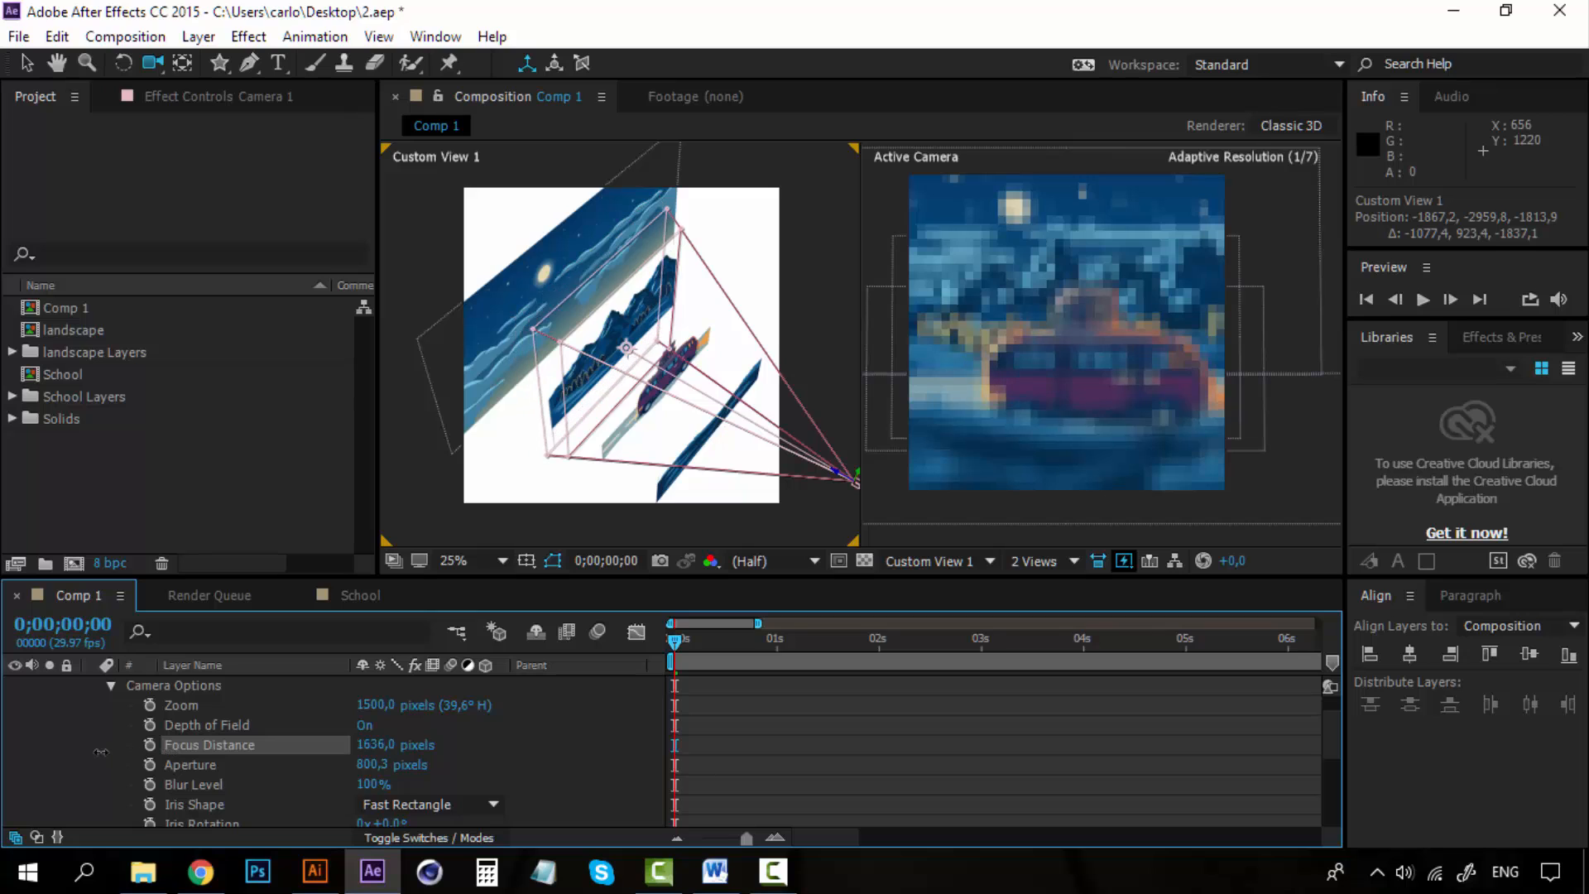
{"action": "left_click_drag", "start_coordinate": [297, 743], "coordinate": [3, 742]}
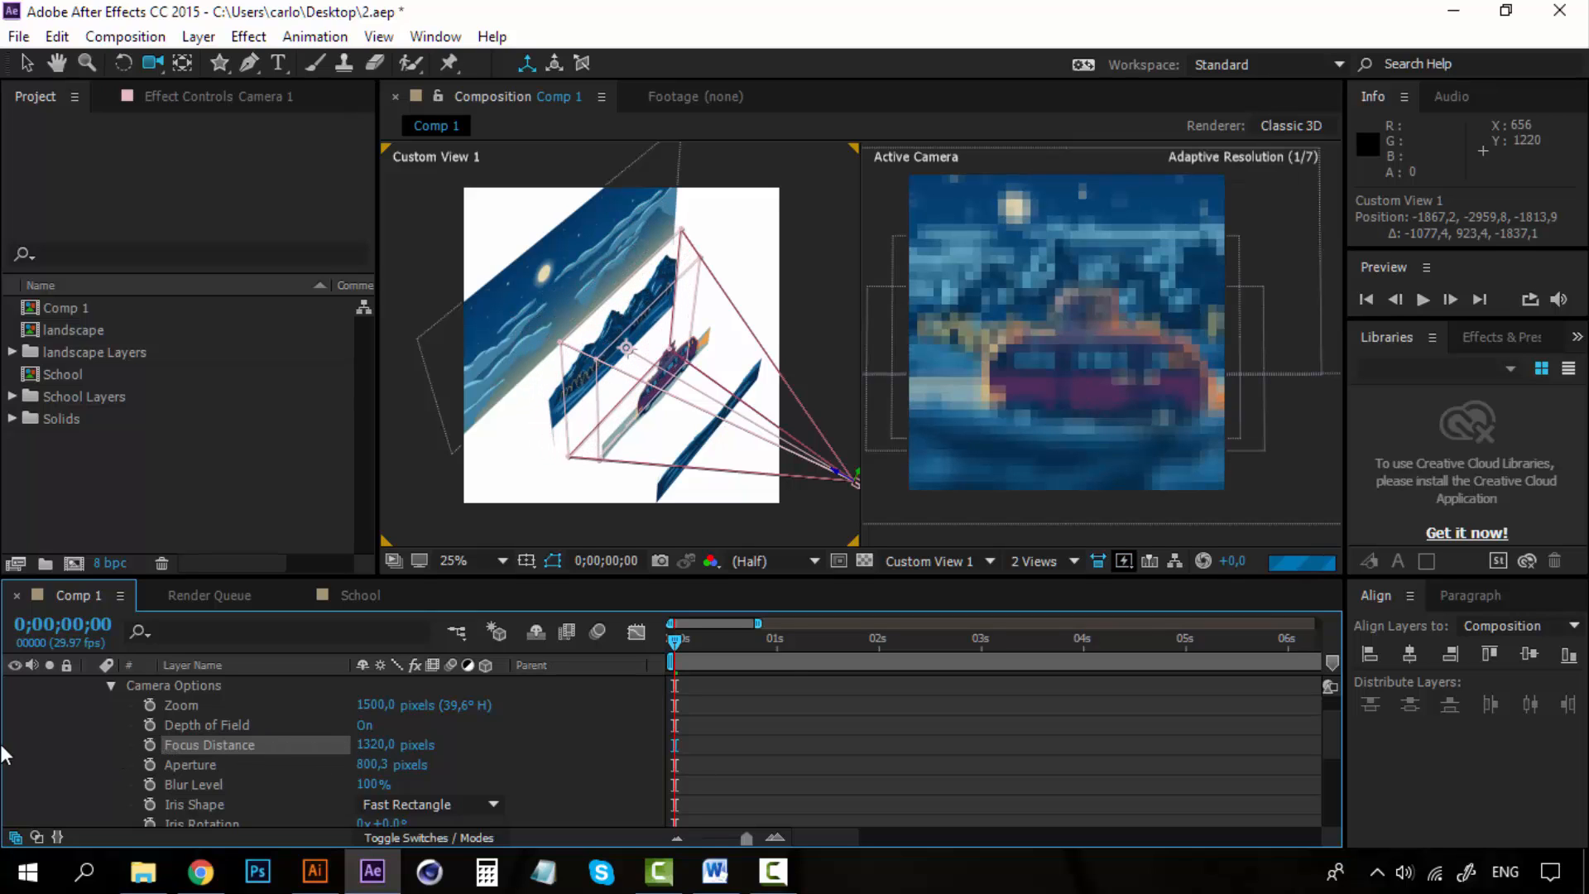
{"action": "left_click_drag", "start_coordinate": [382, 757], "coordinate": [122, 765]}
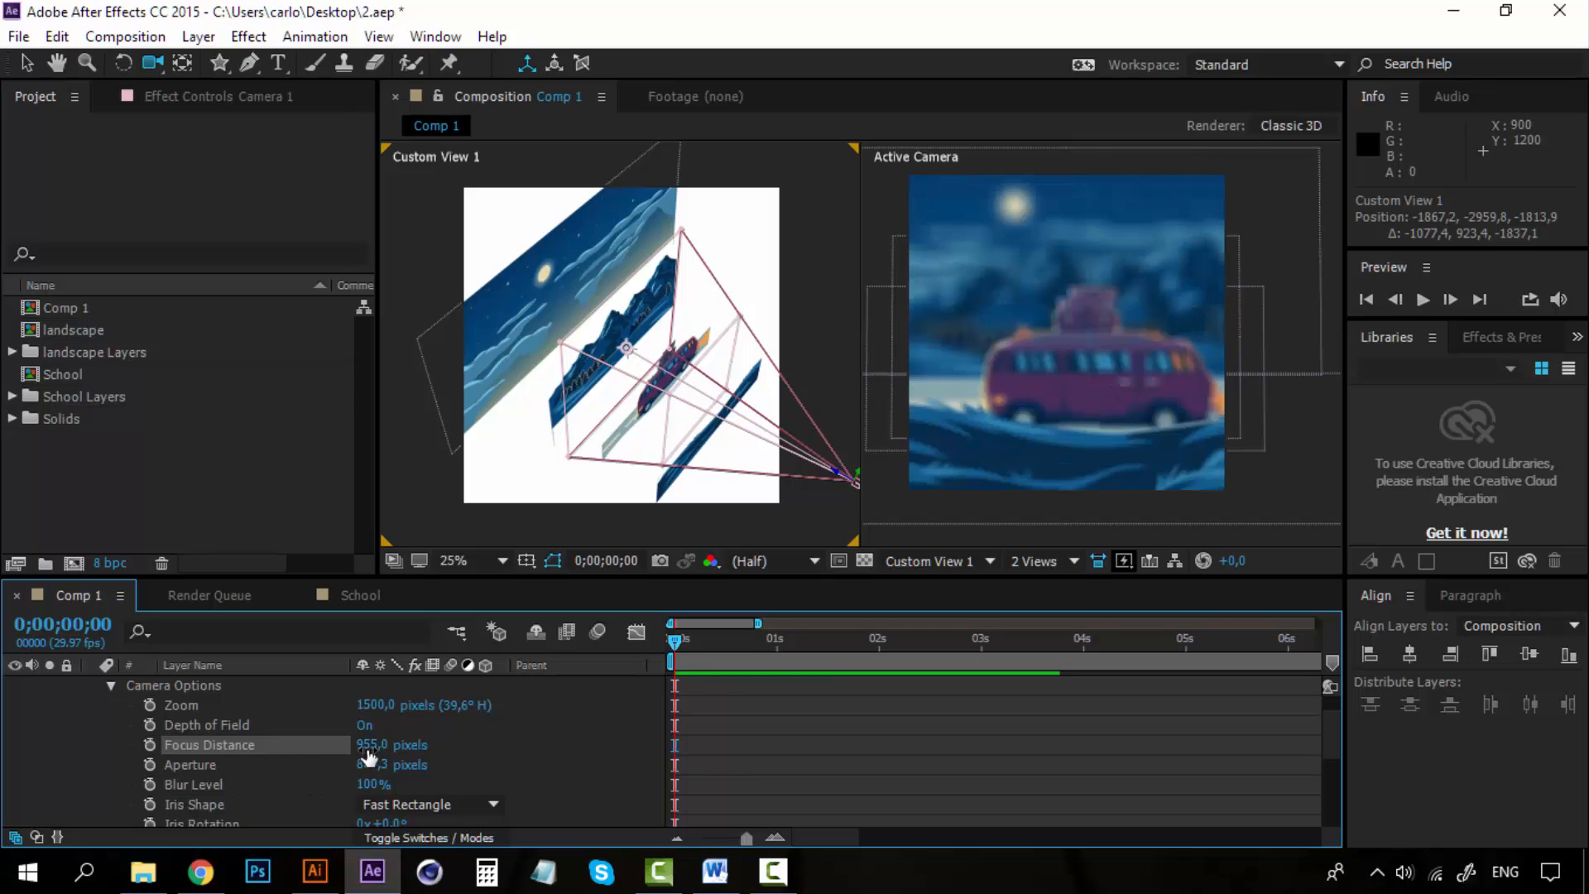
{"action": "left_click_drag", "start_coordinate": [370, 755], "coordinate": [159, 748]}
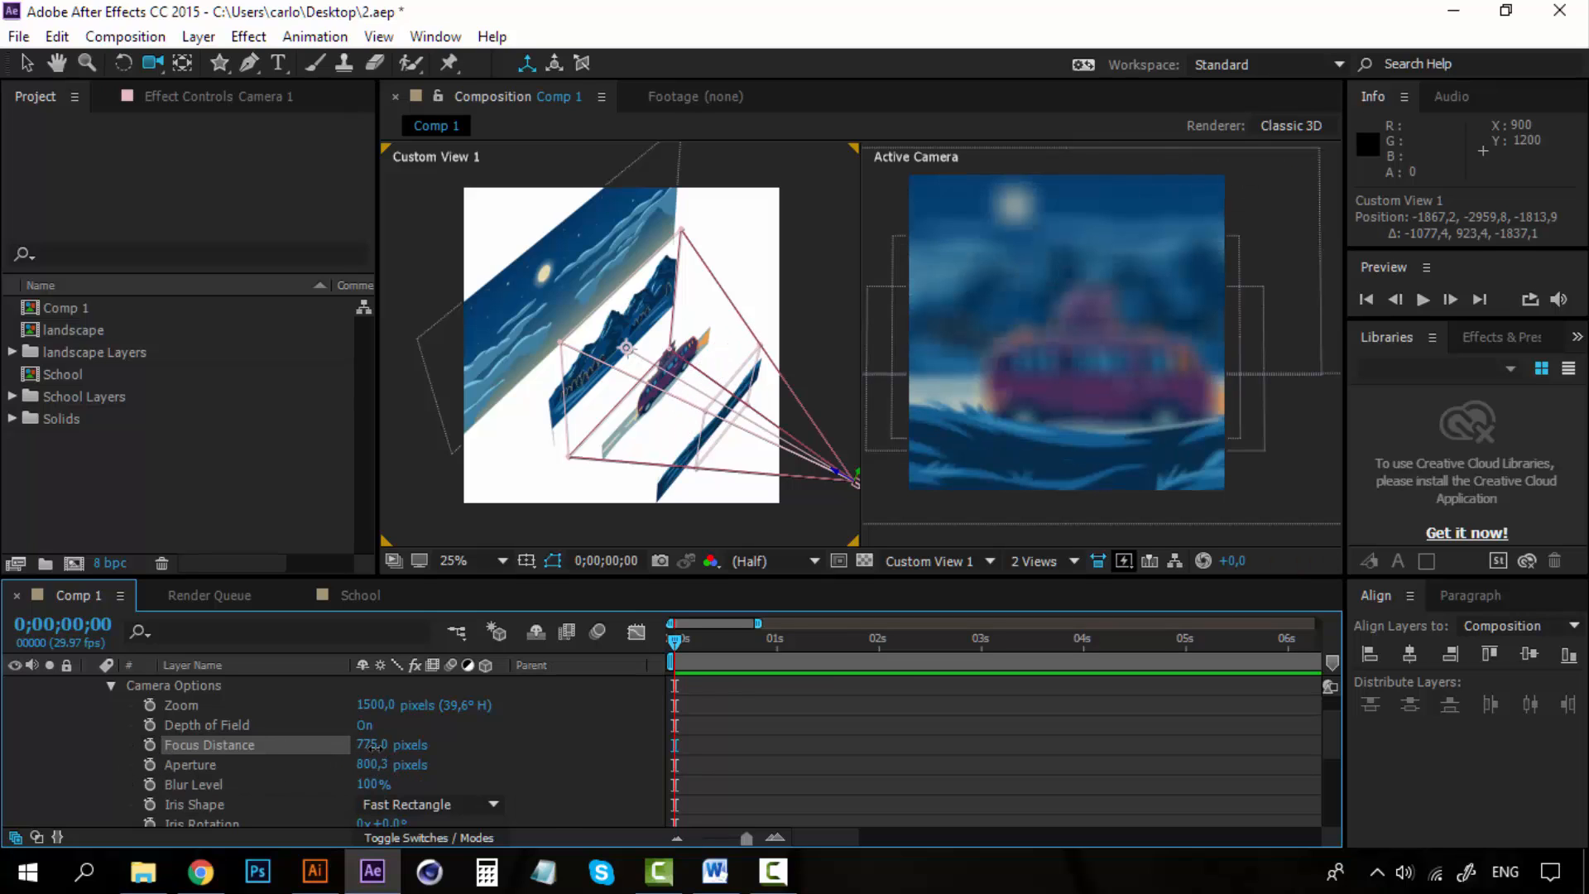
{"action": "left_click_drag", "start_coordinate": [374, 748], "coordinate": [313, 765]}
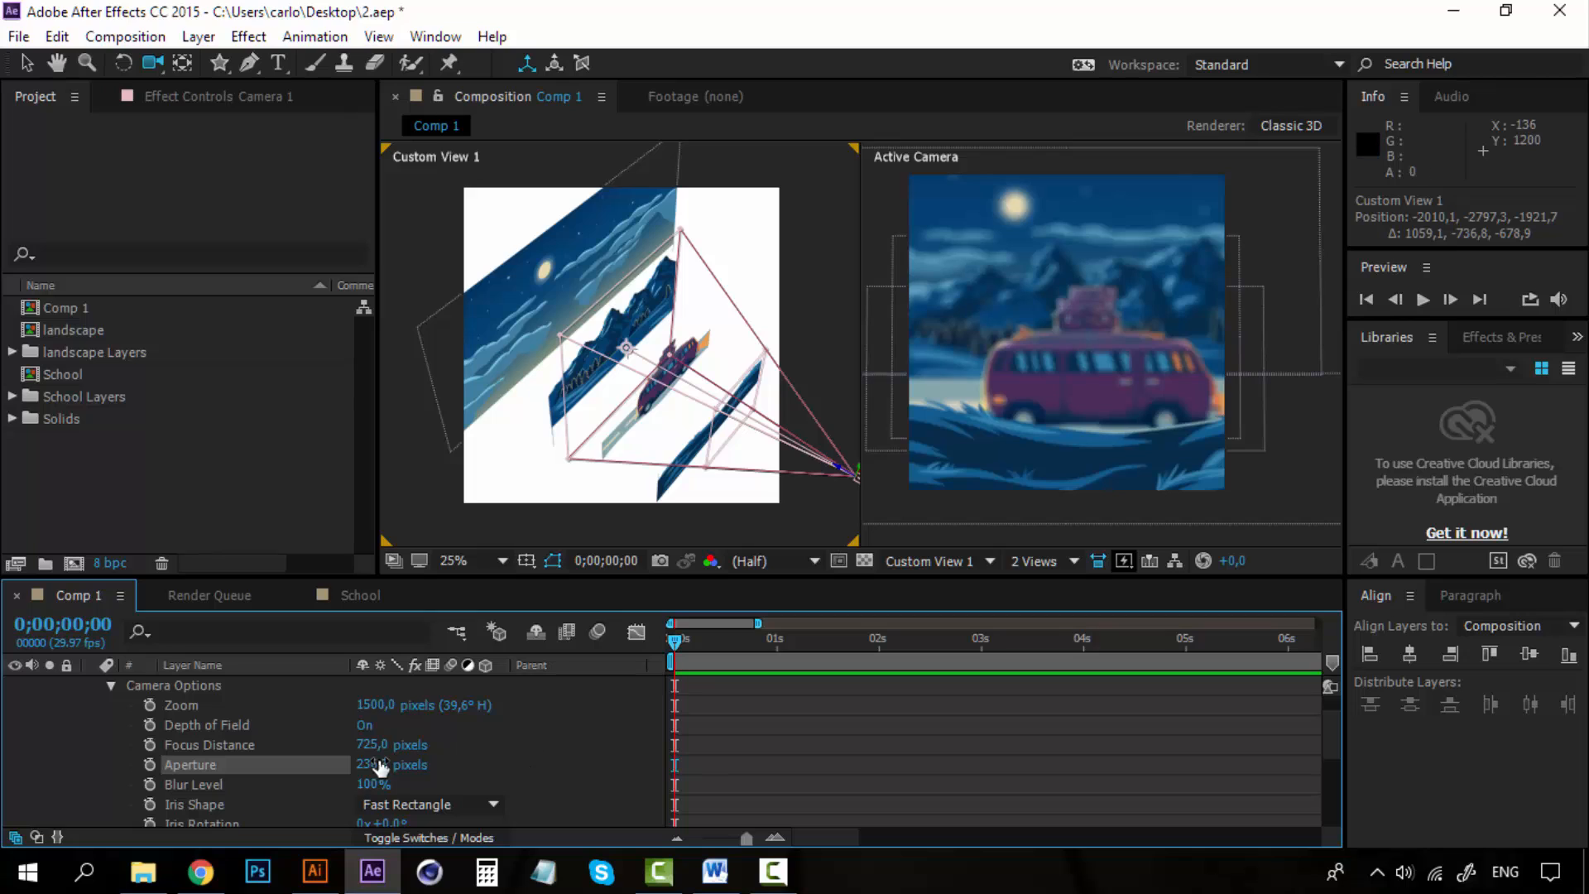
{"action": "left_click", "coordinate": [263, 747]}
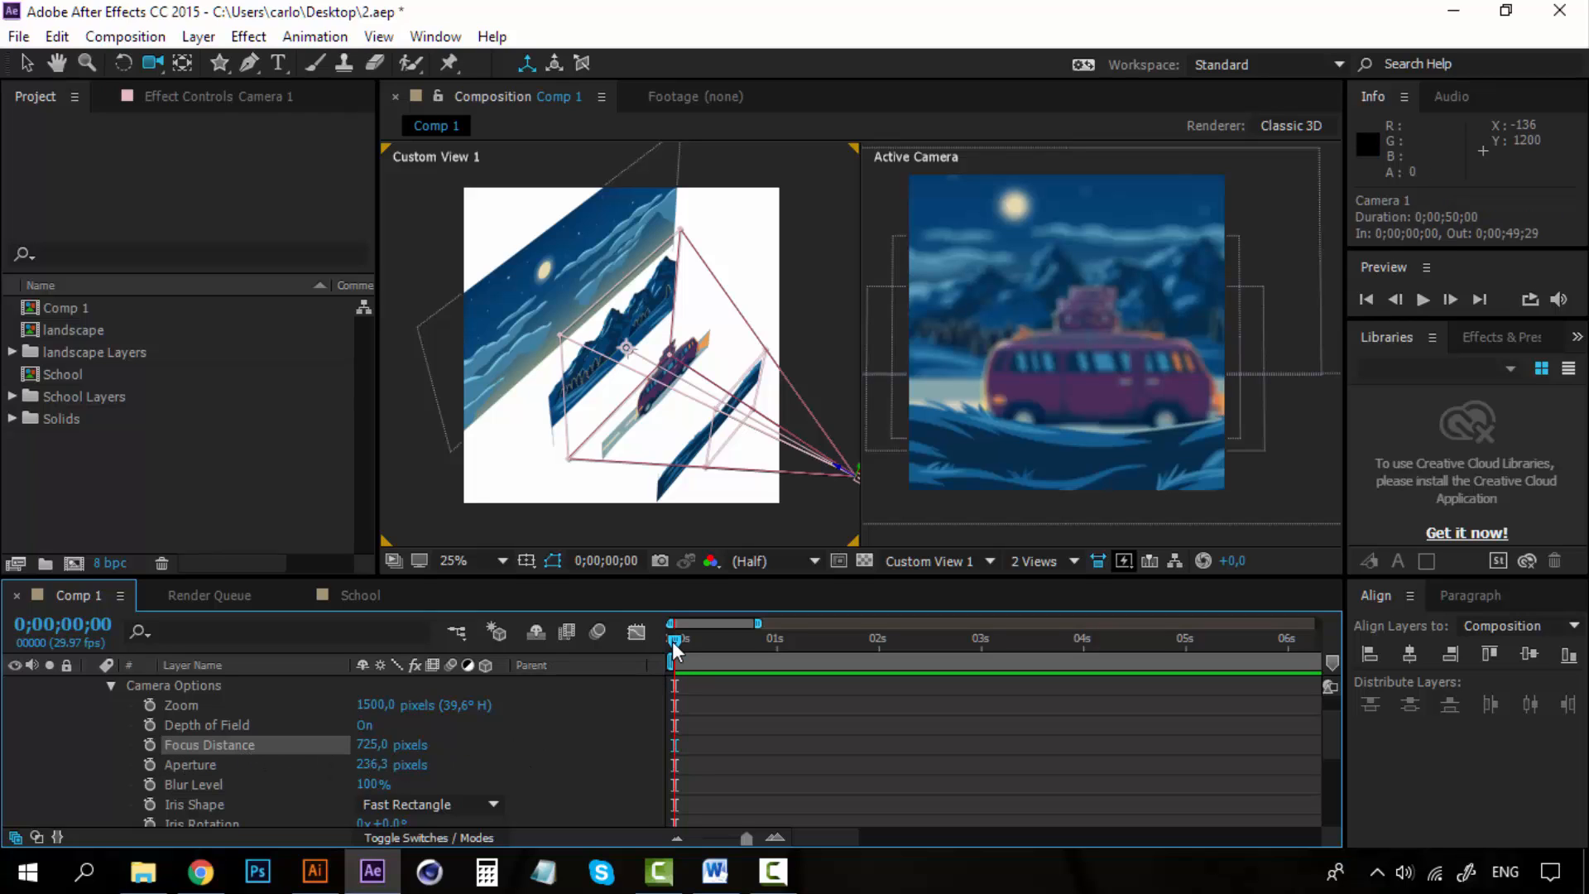
Keyframe the focus distance at 725 pixels at the start and about 2105 pixels at 2 seconds.
{"action": "left_click", "coordinate": [152, 742]}
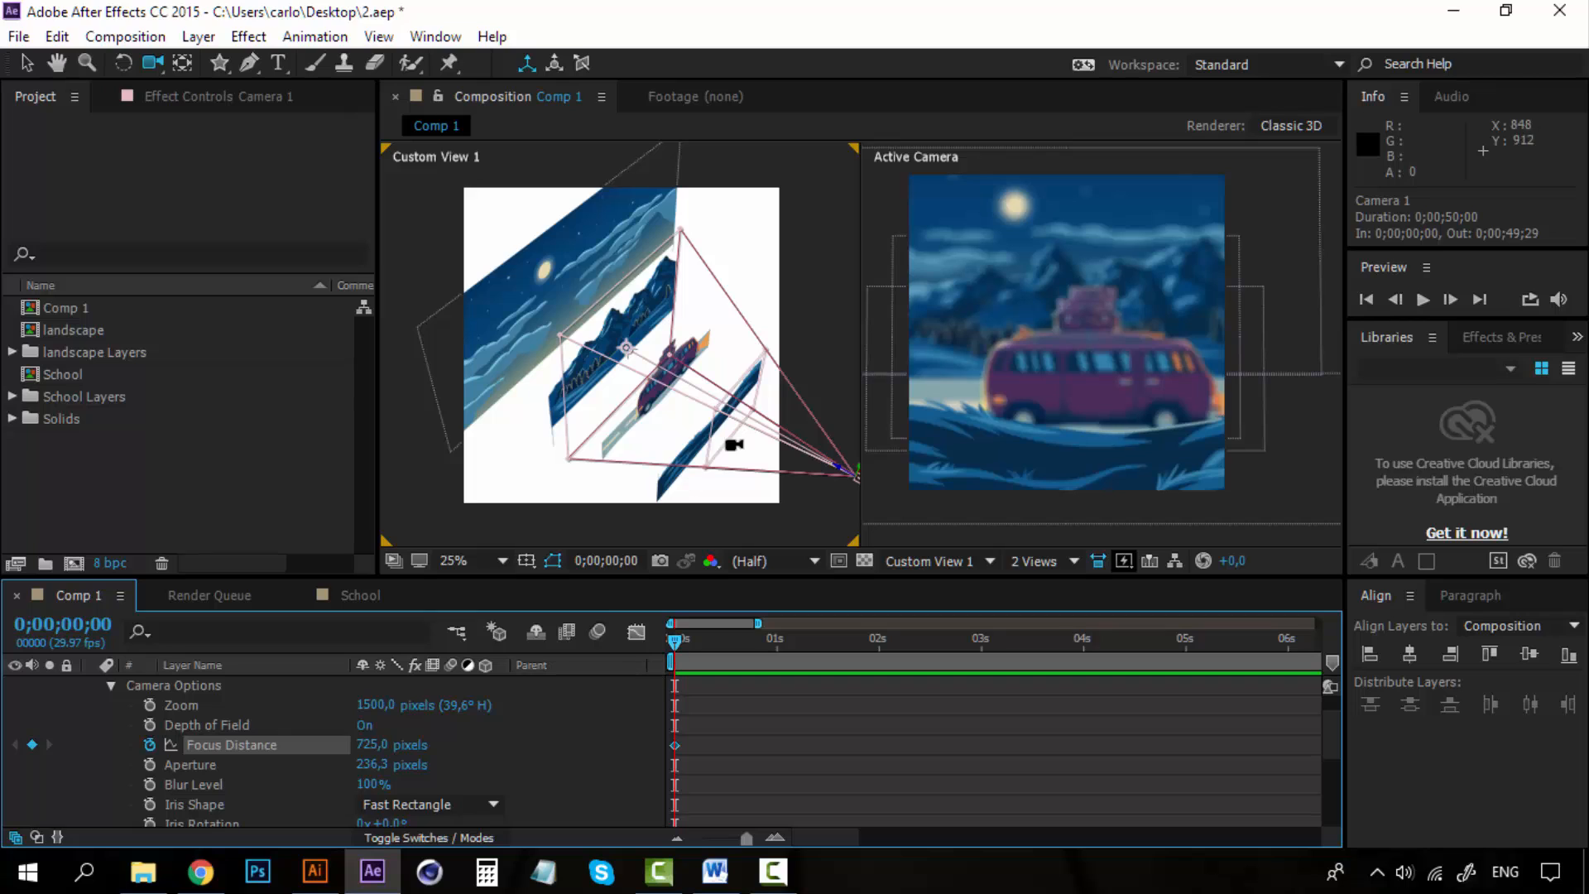
{"action": "left_click_drag", "start_coordinate": [674, 639], "coordinate": [879, 638]}
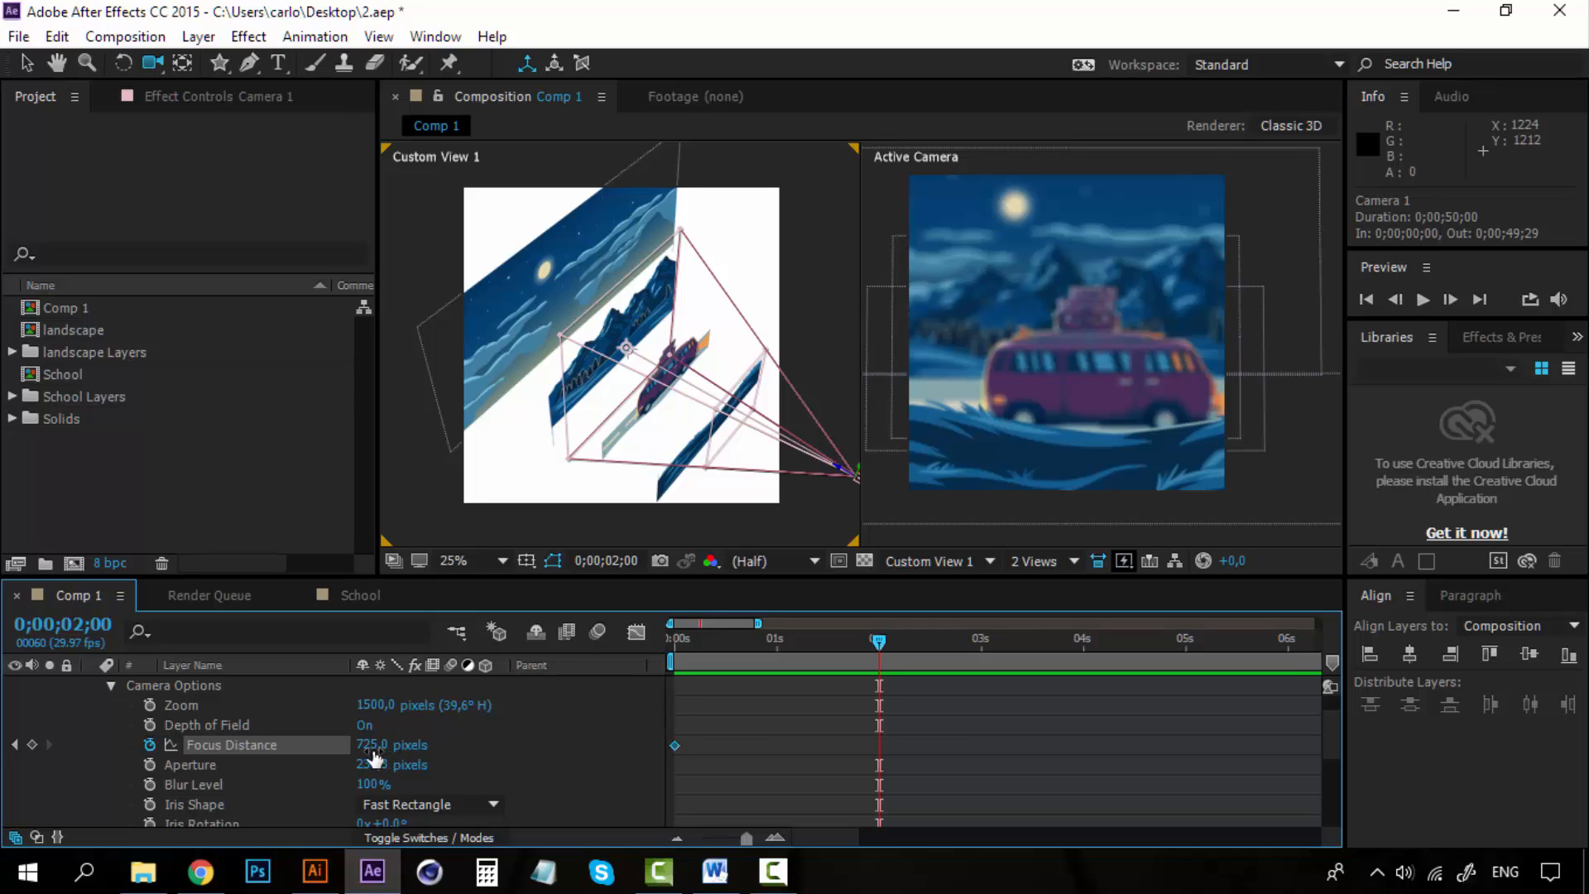
{"action": "left_click_drag", "start_coordinate": [374, 755], "coordinate": [1261, 731]}
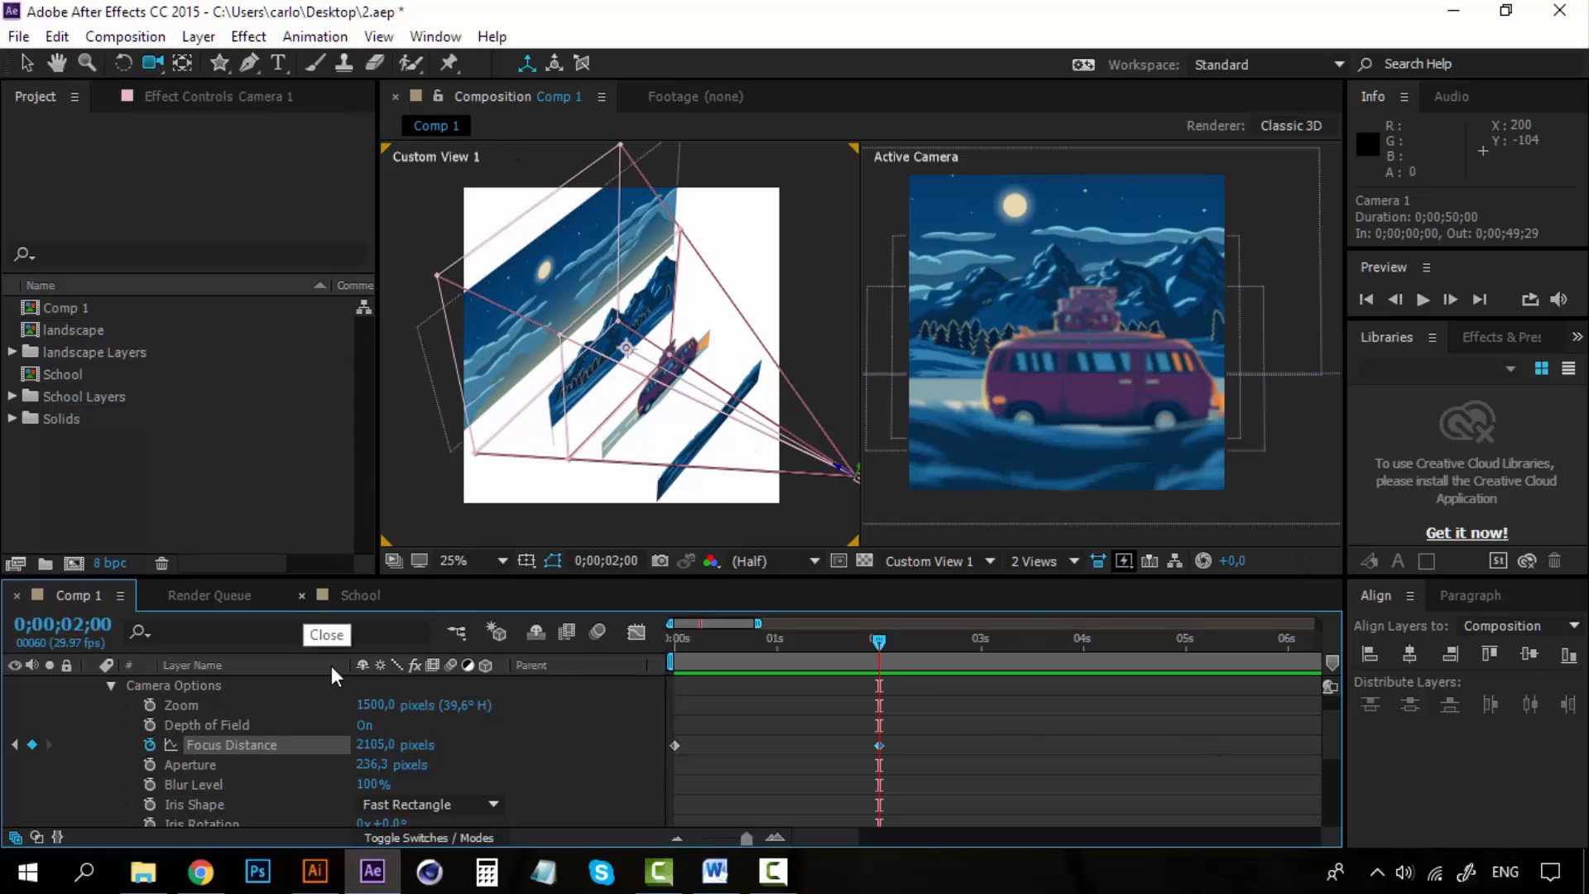
Set the camera's aperture to about 624 pixels.
{"action": "left_click_drag", "start_coordinate": [377, 766], "coordinate": [451, 765]}
{"action": "left_click_drag", "start_coordinate": [571, 765], "coordinate": [553, 766]}
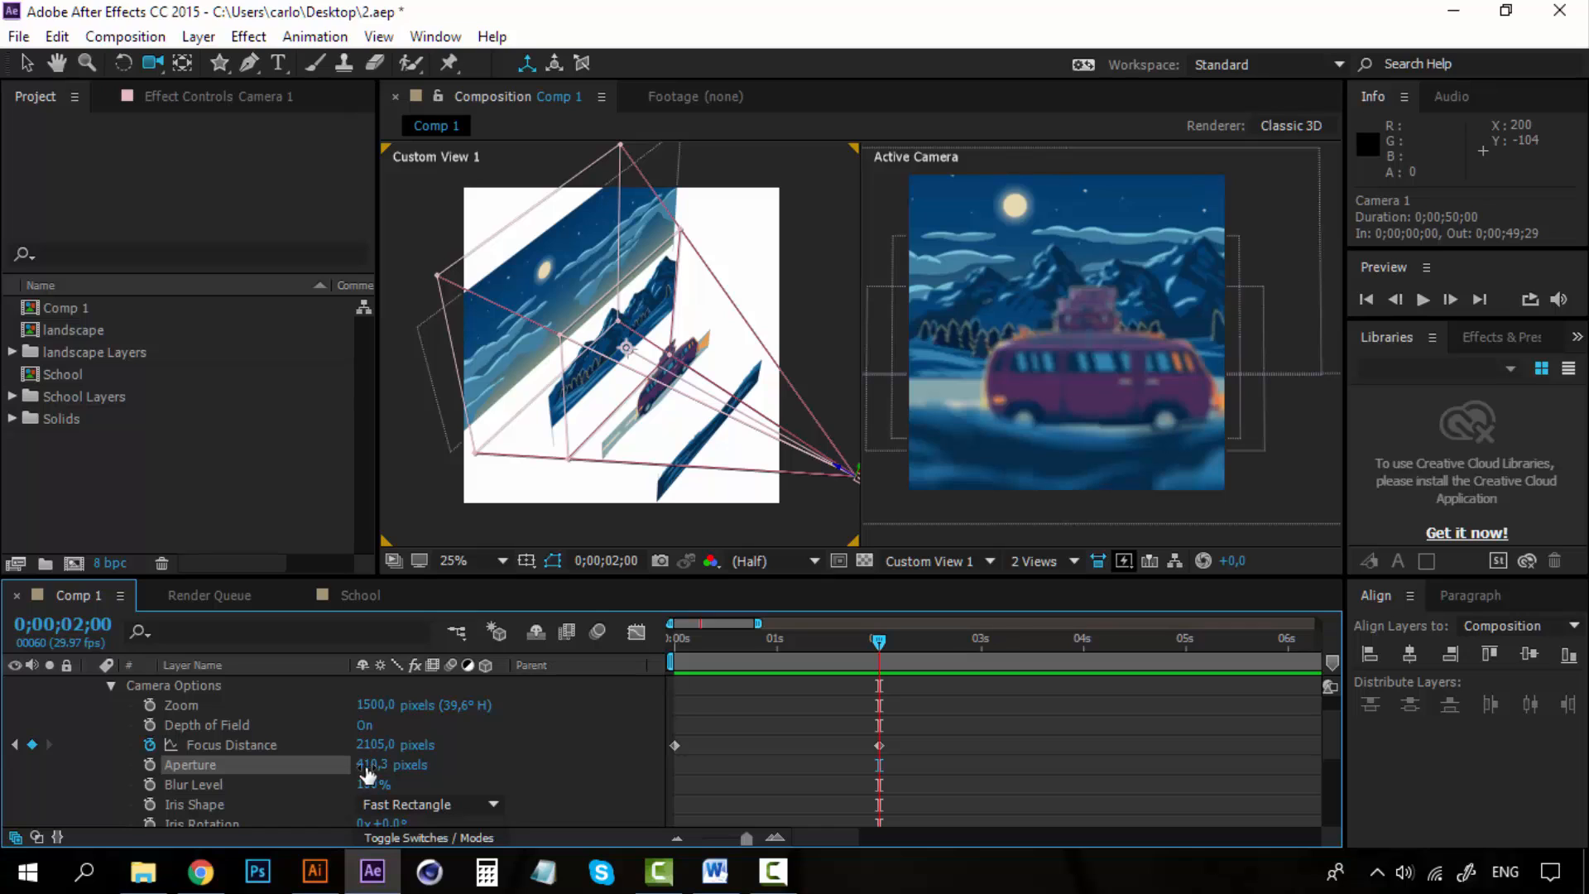
{"action": "left_click_drag", "start_coordinate": [374, 764], "coordinate": [614, 763]}
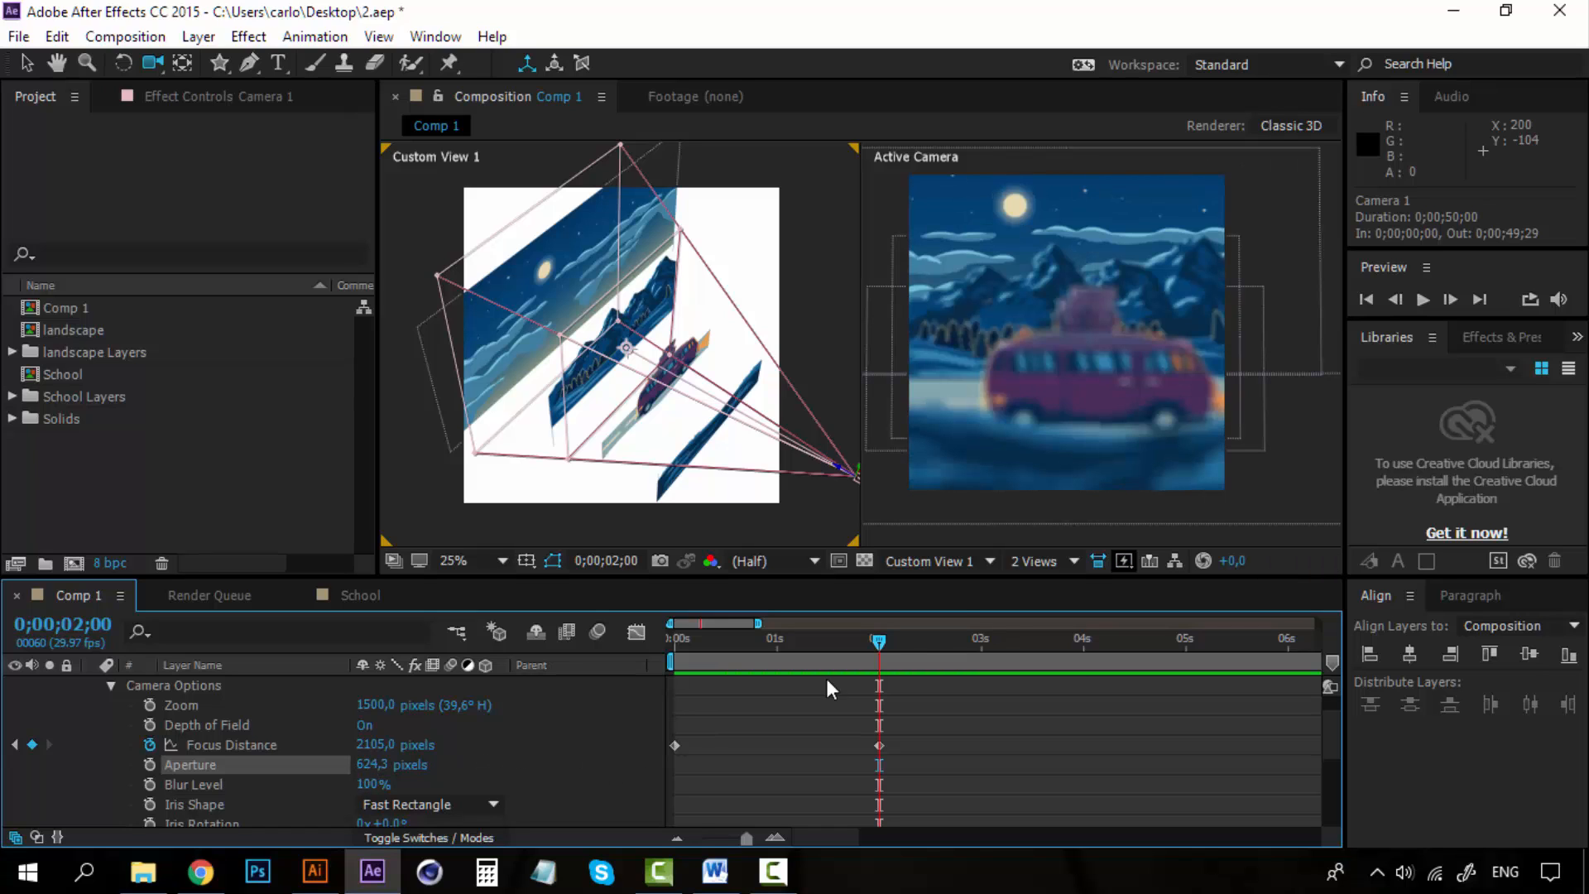
Switch to a single Active Camera view and play back the focus-pull animation from the start.
{"action": "left_click", "coordinate": [1066, 562]}
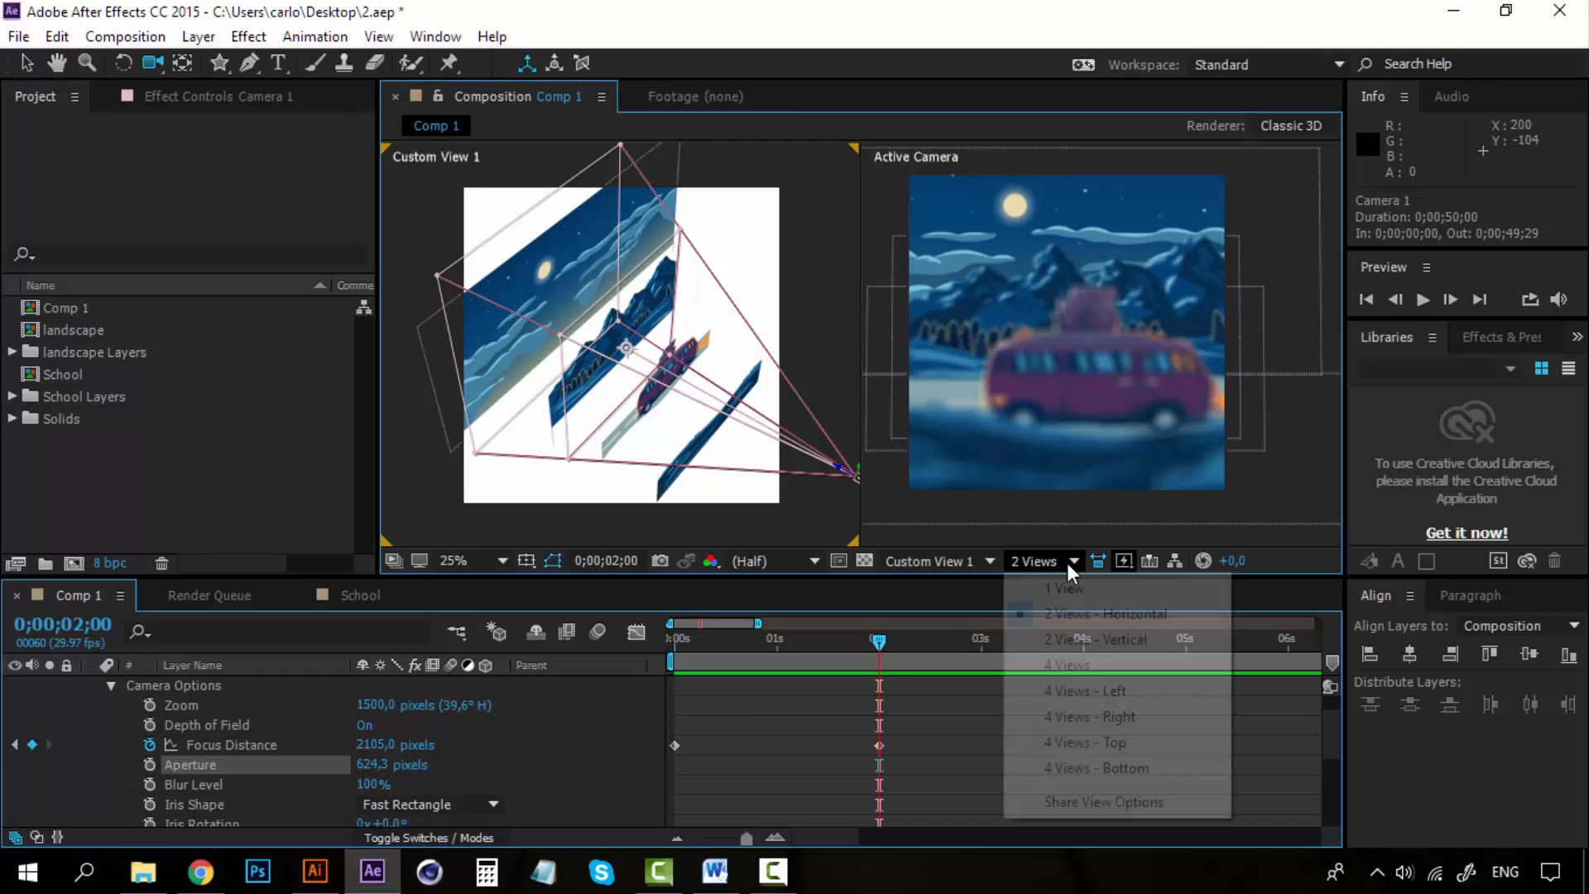
{"action": "left_click", "coordinate": [1068, 589]}
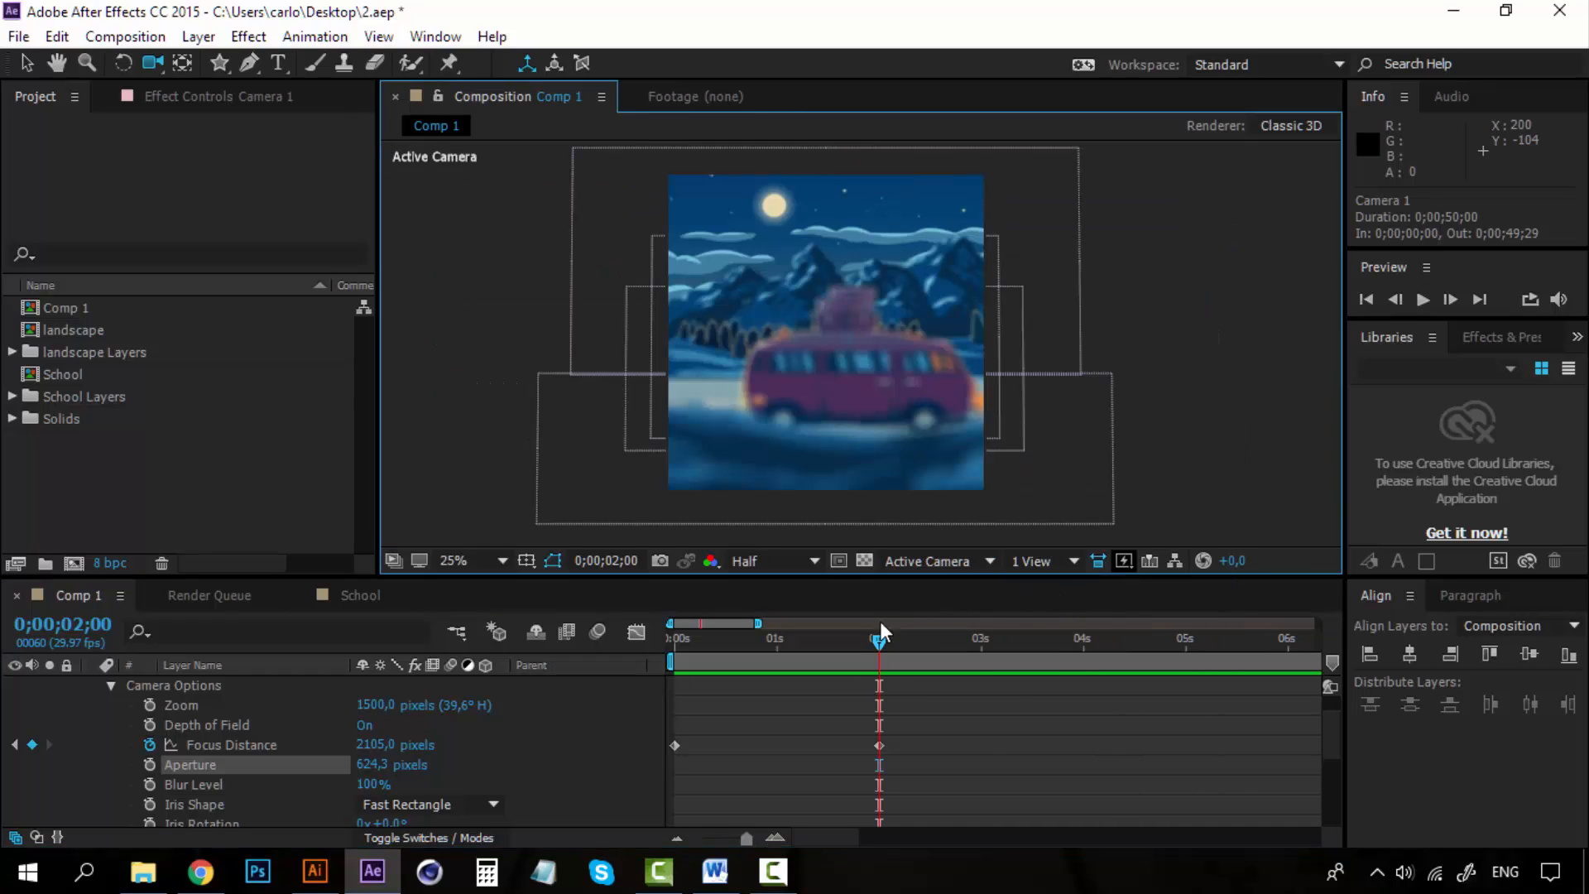
{"action": "left_click_drag", "start_coordinate": [881, 634], "coordinate": [634, 652]}
{"action": "key", "text": "space"}
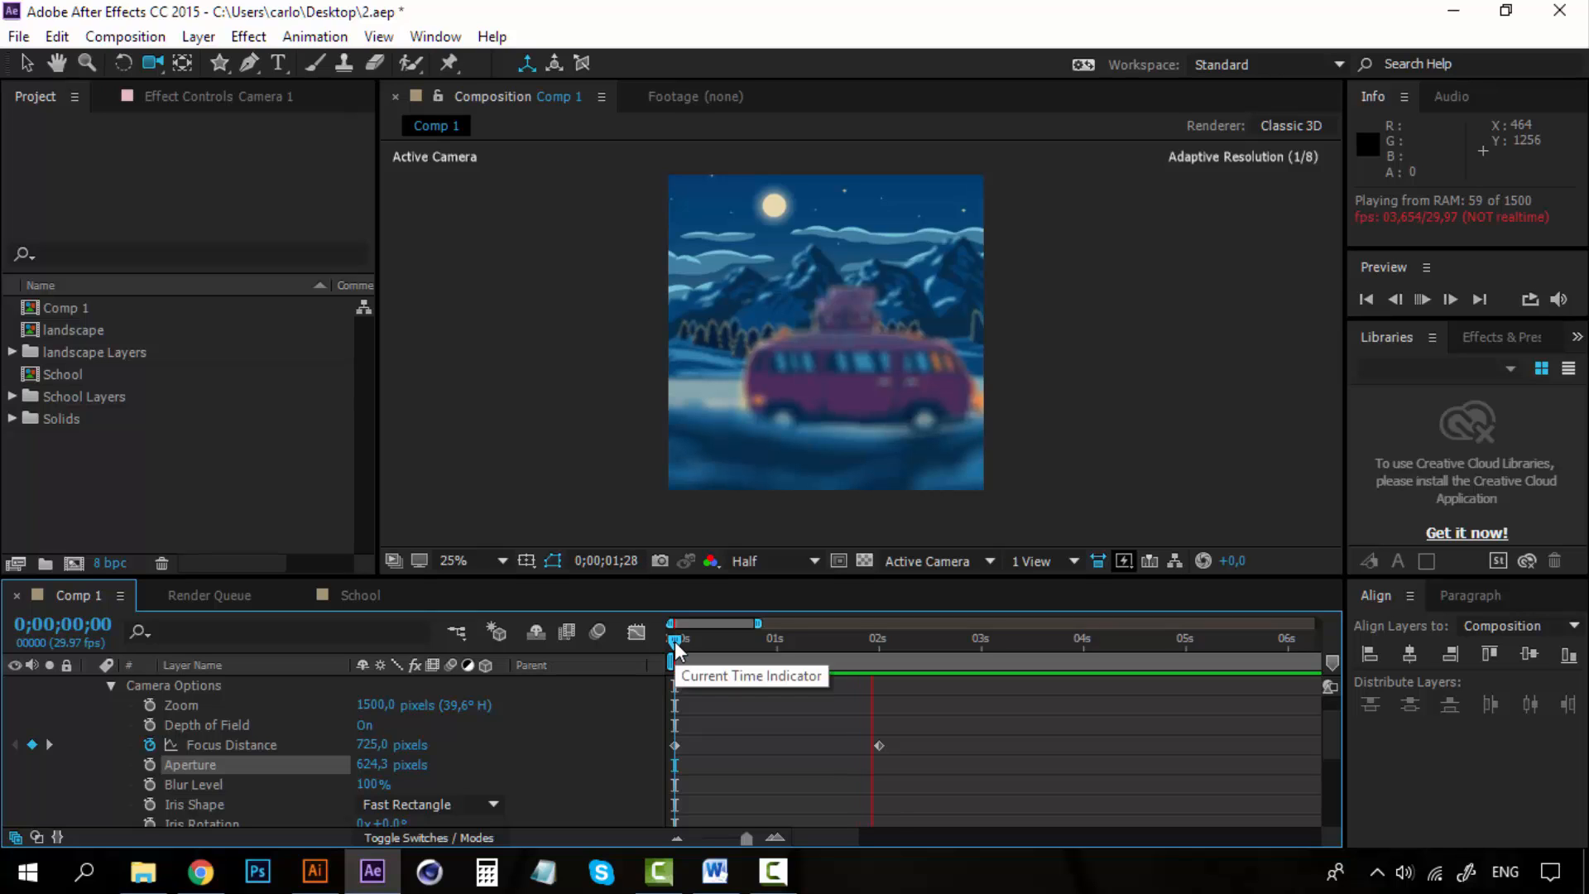
{"action": "key", "text": "space"}
{"action": "key", "text": "space"}
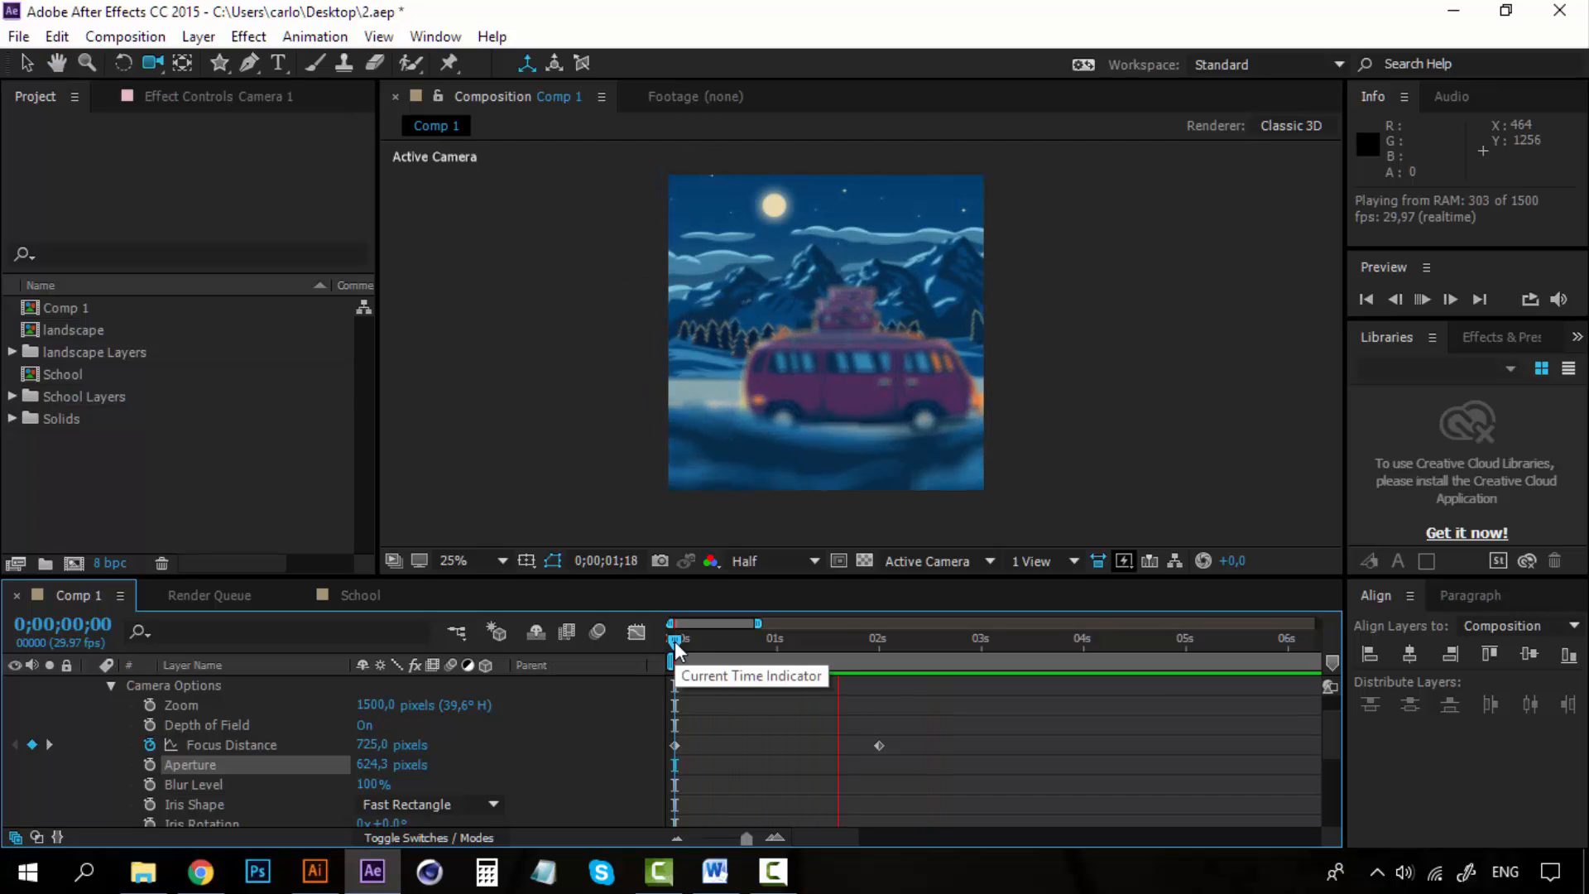
{"action": "key", "text": "space"}
{"action": "key", "text": "space"}
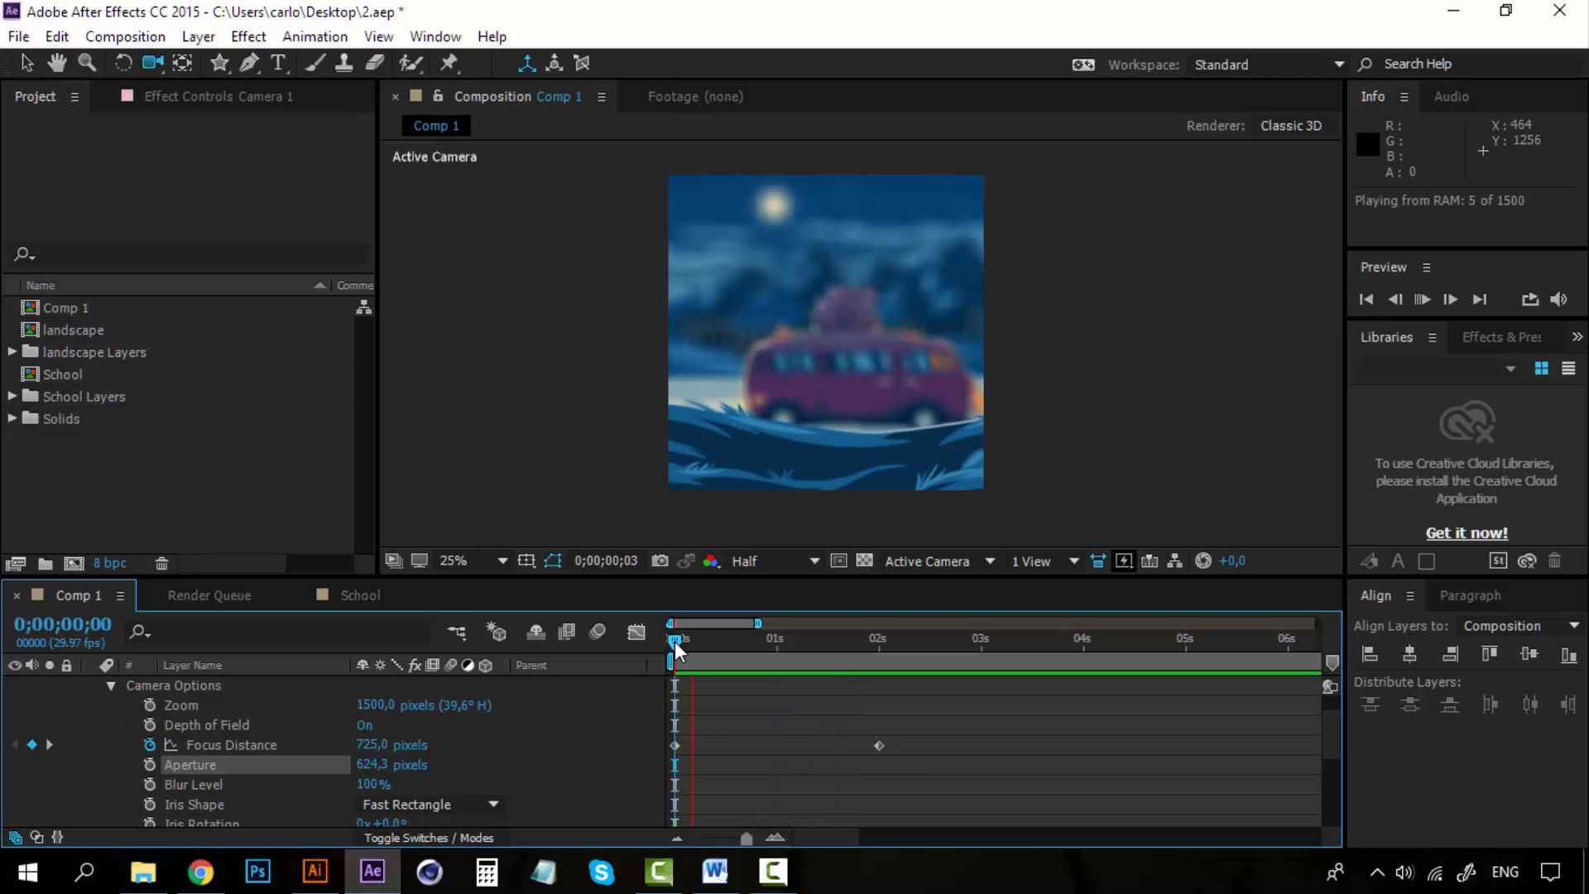
{"action": "key", "text": "space"}
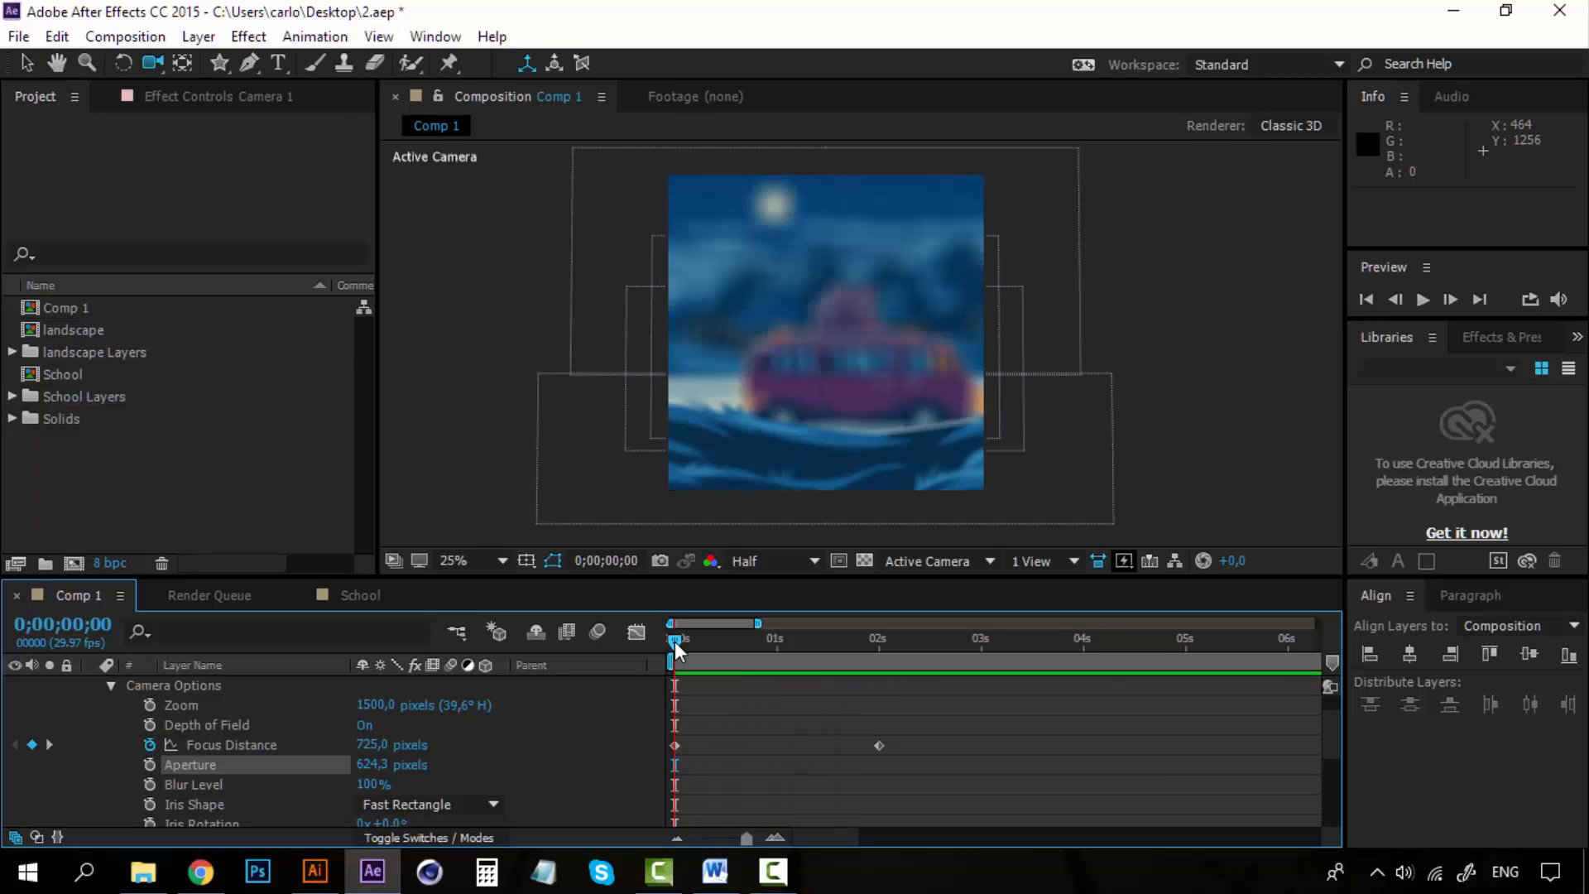
Collapse the camera's properties and create an orbit null for Camera 1.
{"action": "left_click", "coordinate": [111, 686]}
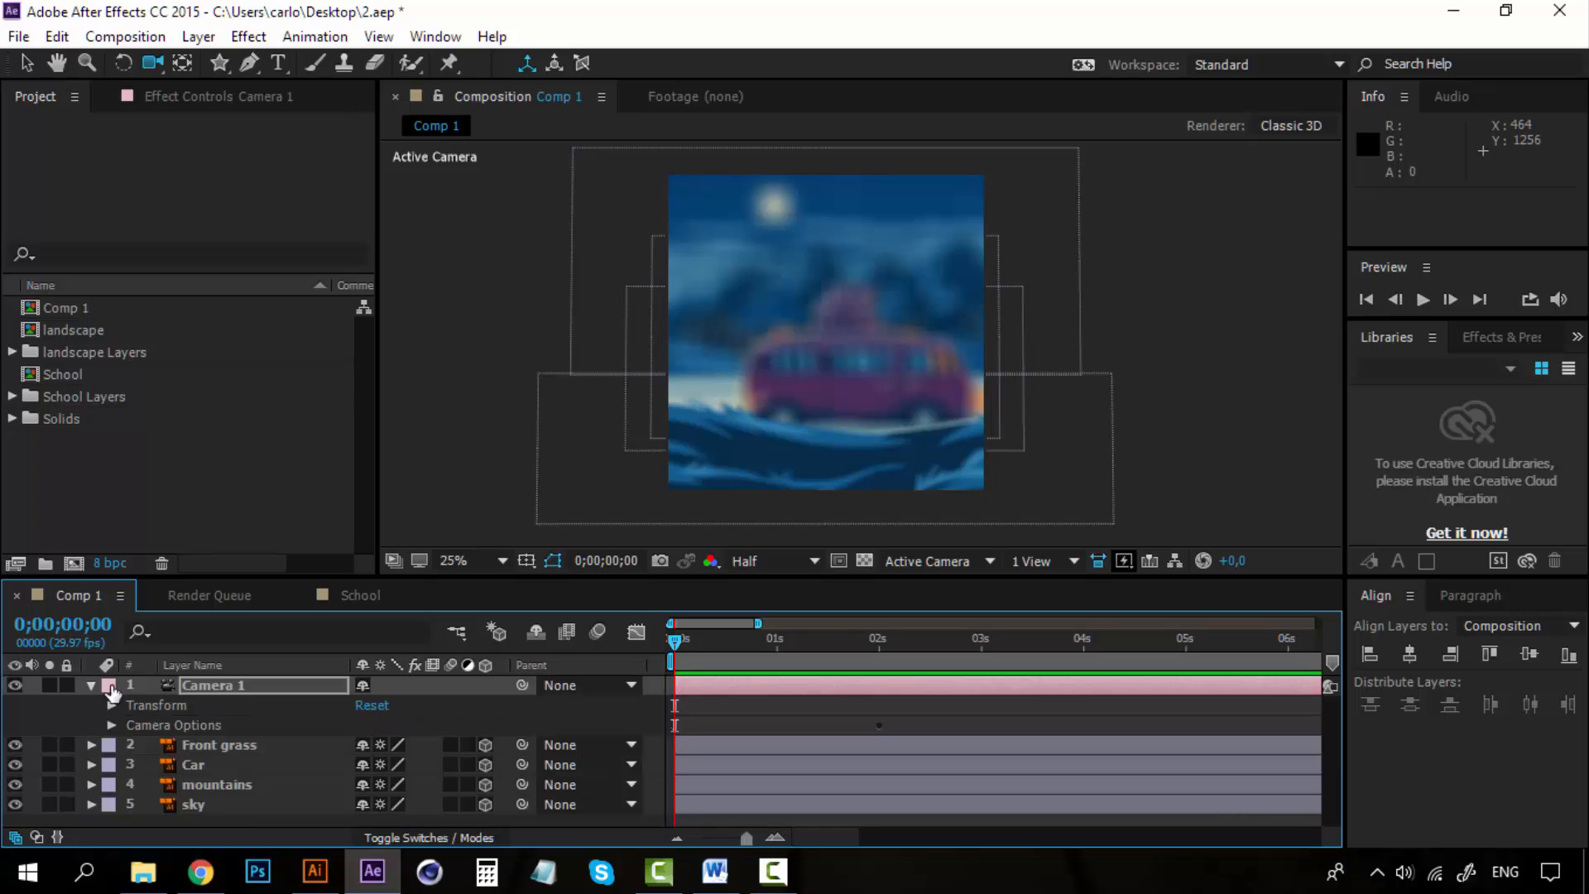
{"action": "left_click", "coordinate": [92, 685]}
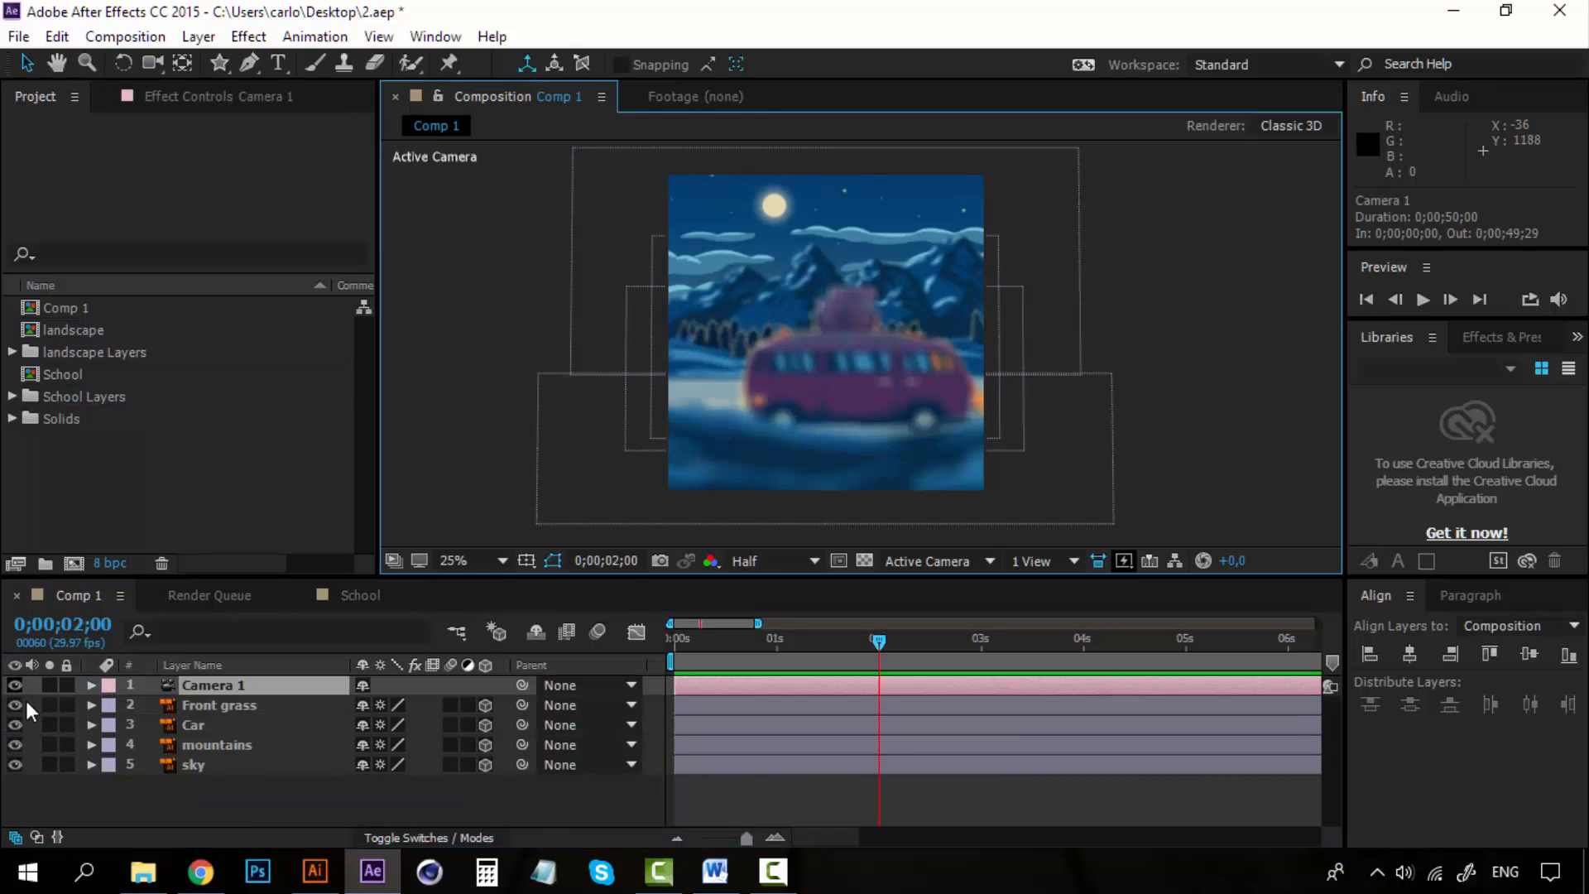
{"action": "left_click", "coordinate": [202, 702]}
{"action": "left_click", "coordinate": [215, 686]}
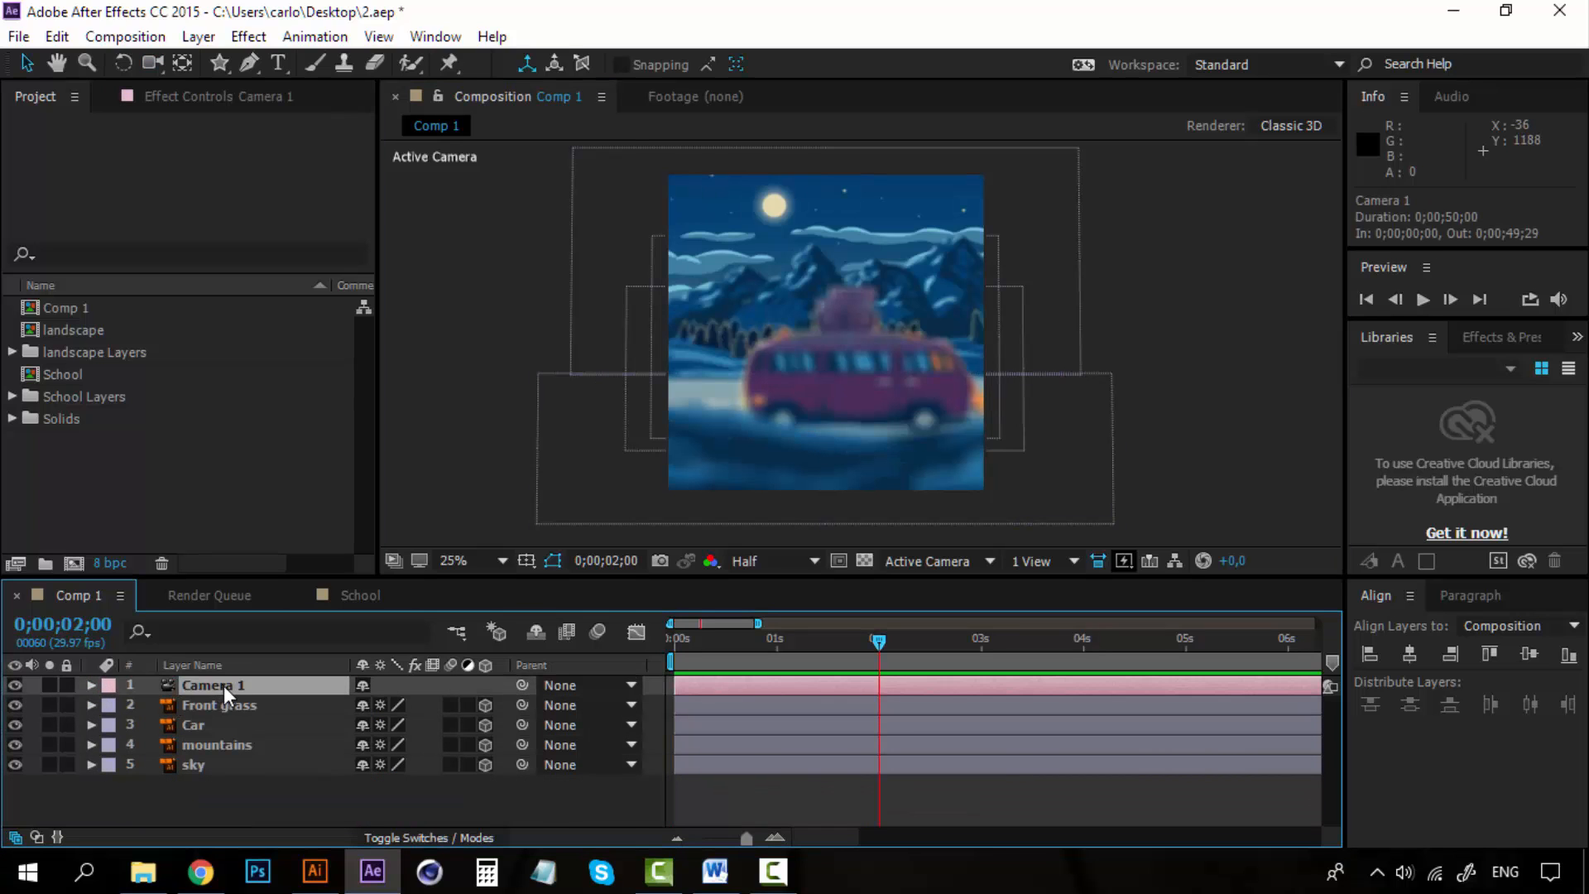
{"action": "right_click", "coordinate": [224, 686]}
{"action": "left_click", "coordinate": [211, 690]}
{"action": "right_click", "coordinate": [208, 689]}
{"action": "mouse_move", "coordinate": [356, 704]}
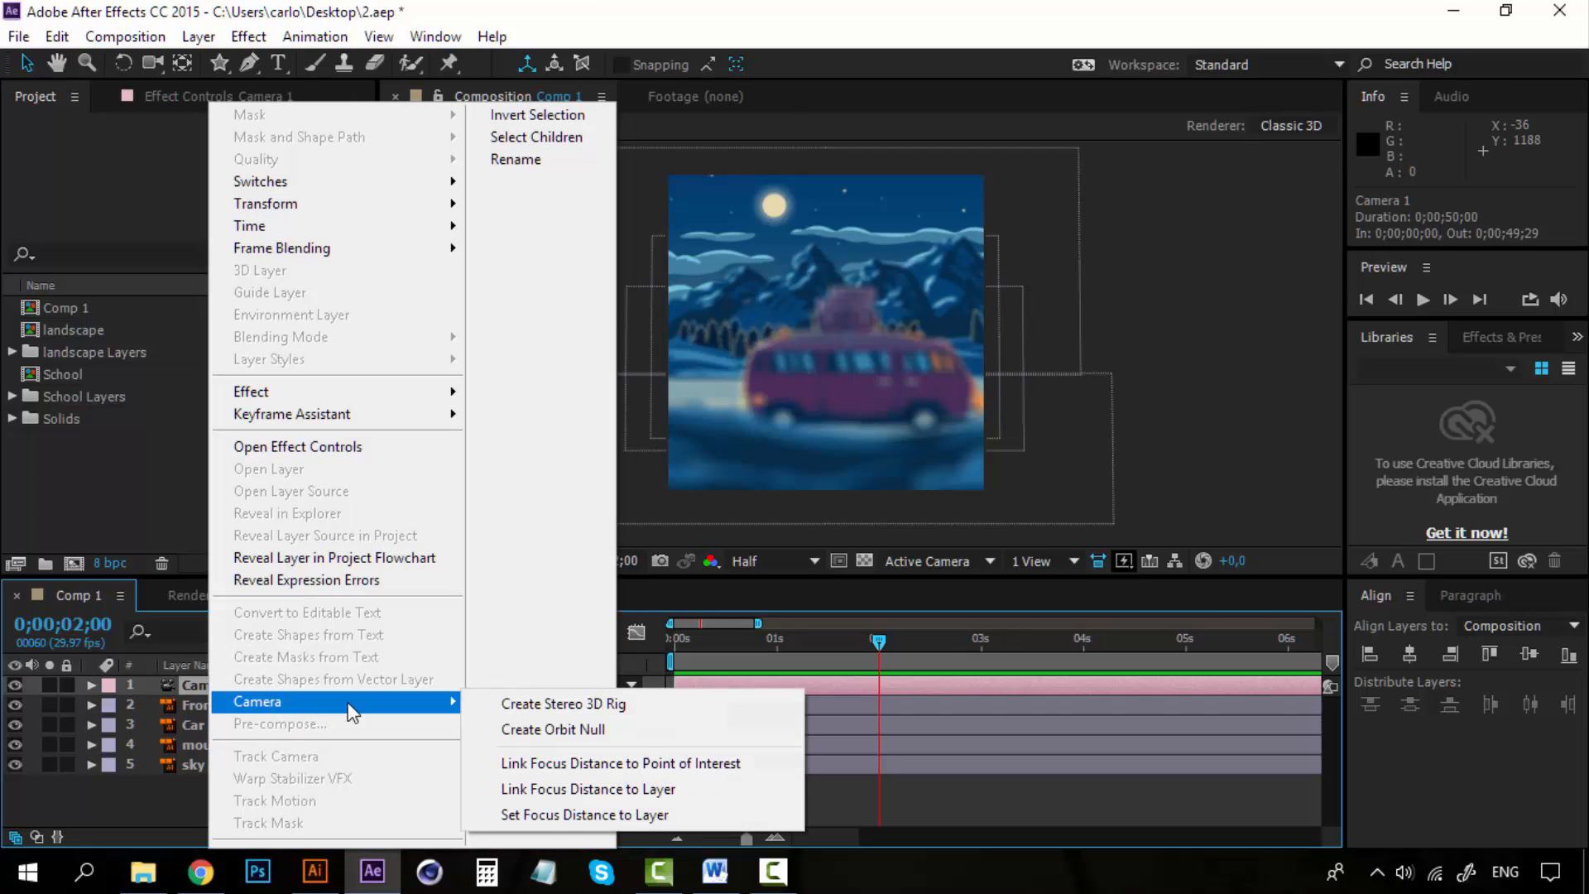
{"action": "left_click", "coordinate": [602, 730]}
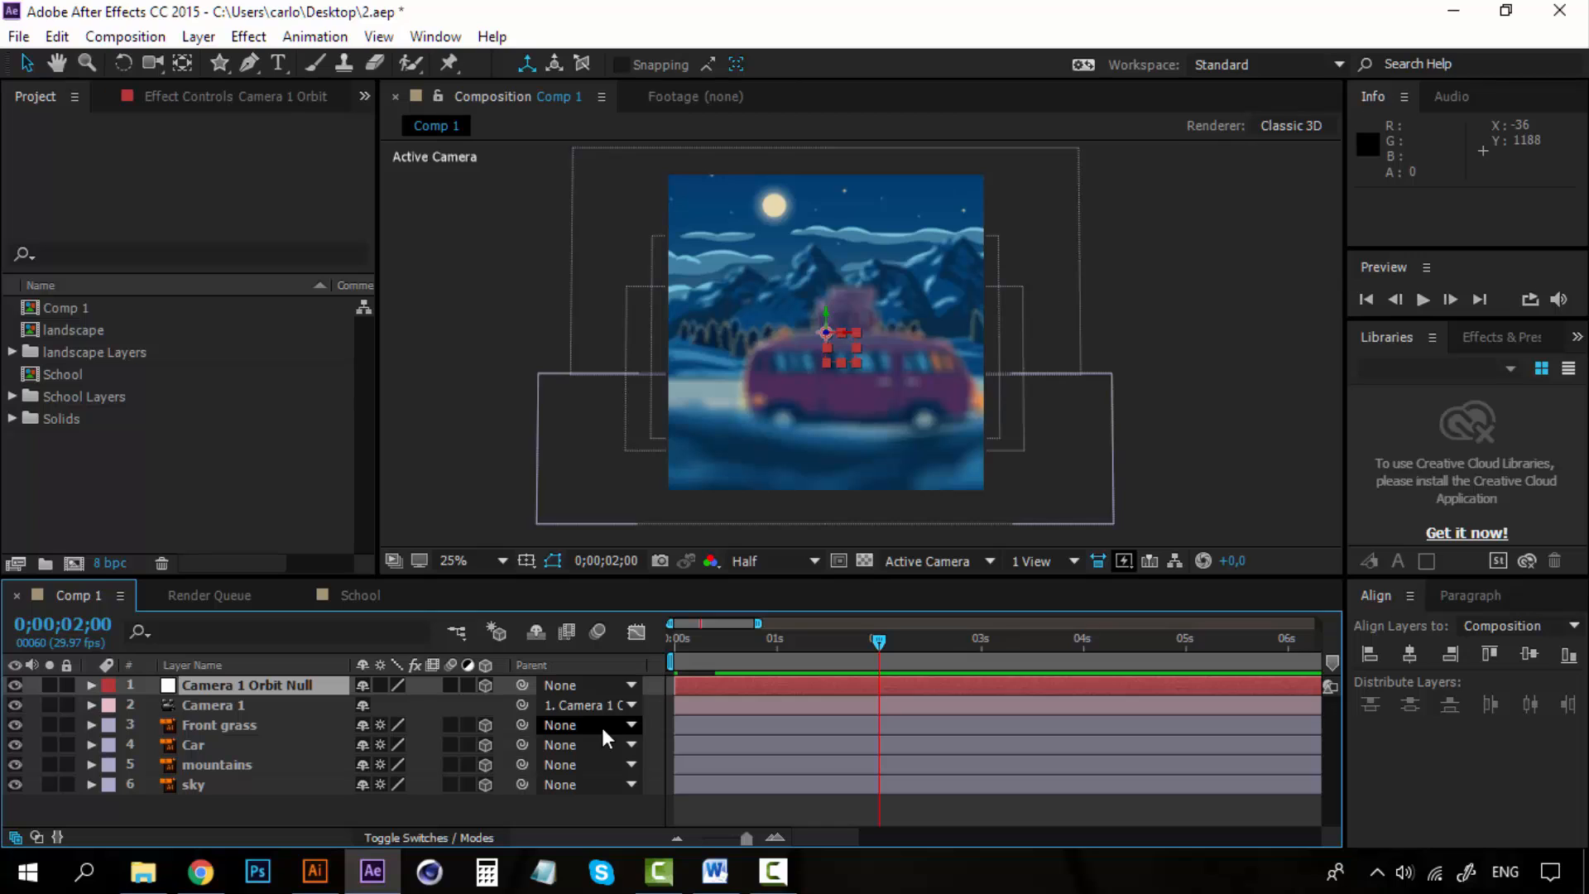
Switch back to two views and try moving the camera orbit null in depth.
{"action": "left_click", "coordinate": [1064, 563]}
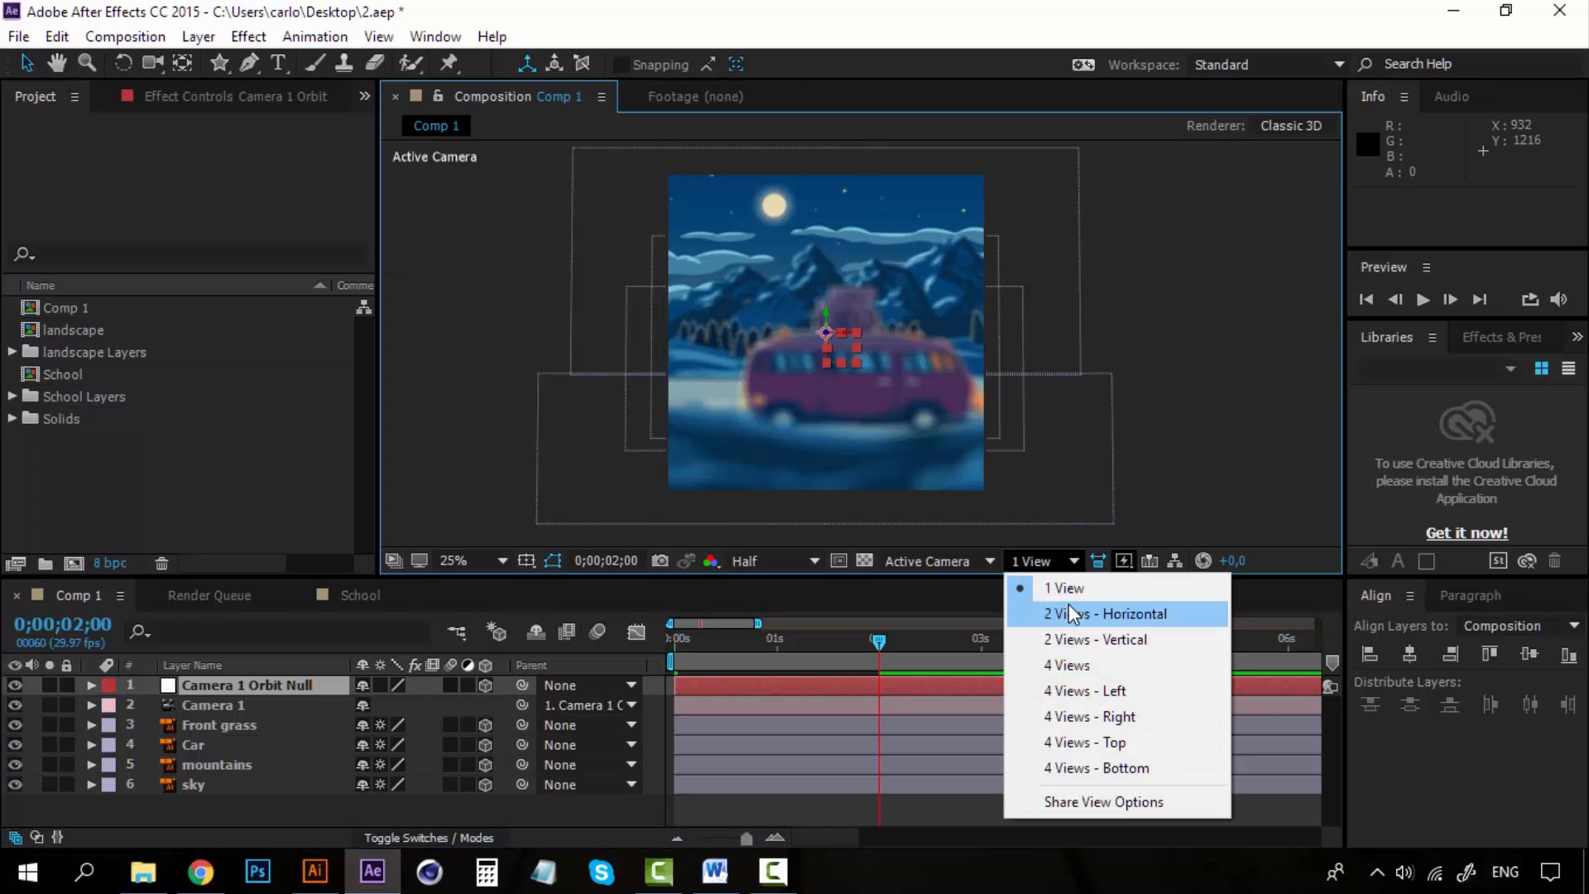
{"action": "left_click", "coordinate": [1074, 614]}
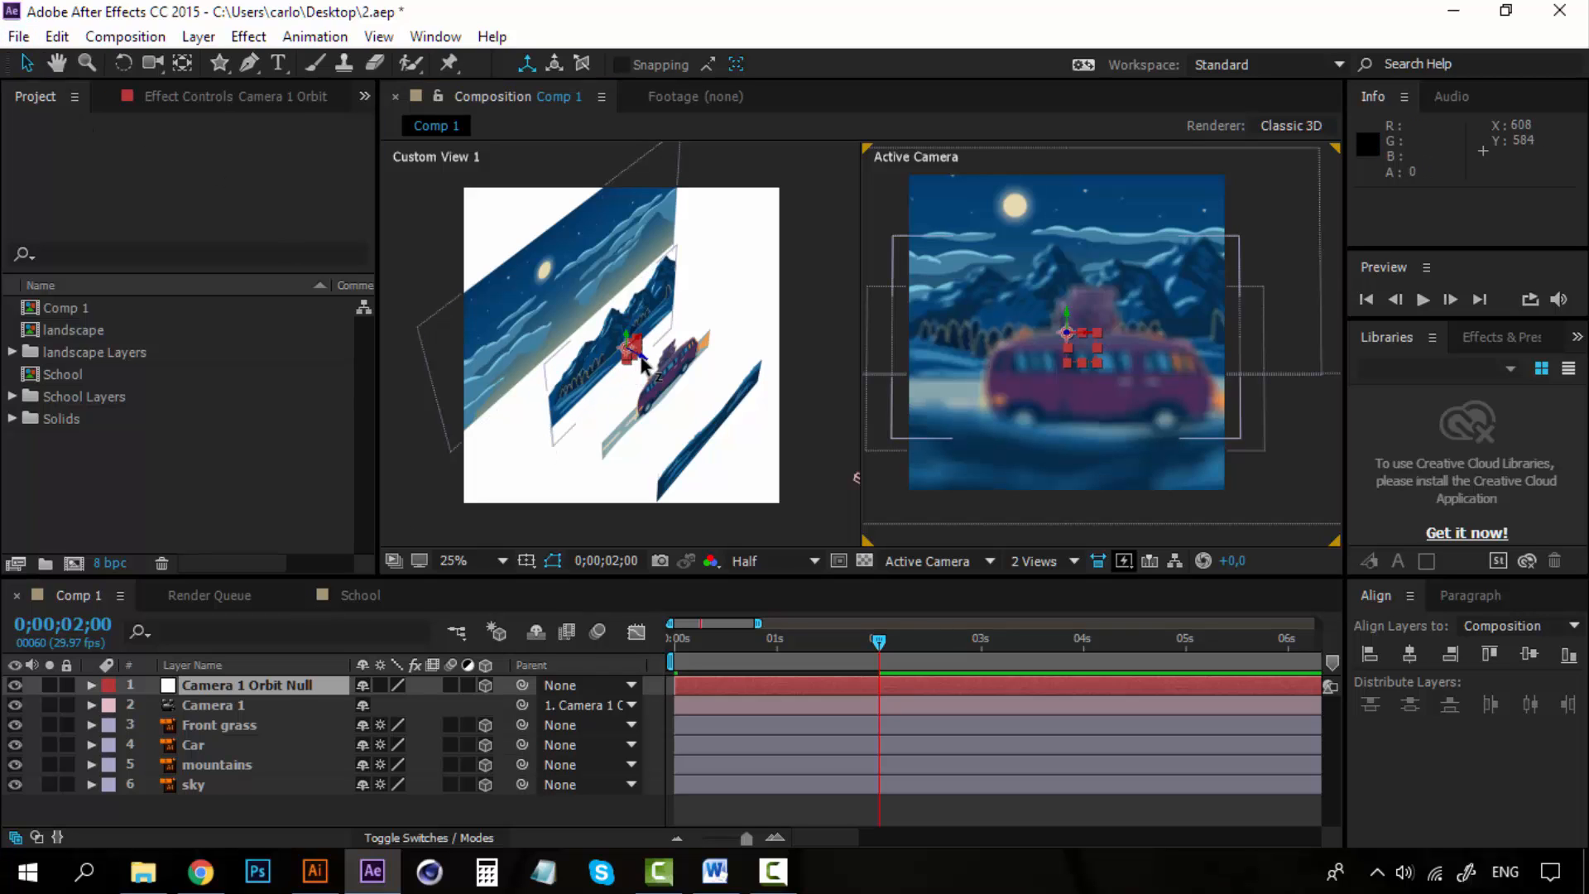
{"action": "left_click_drag", "start_coordinate": [634, 359], "coordinate": [550, 368]}
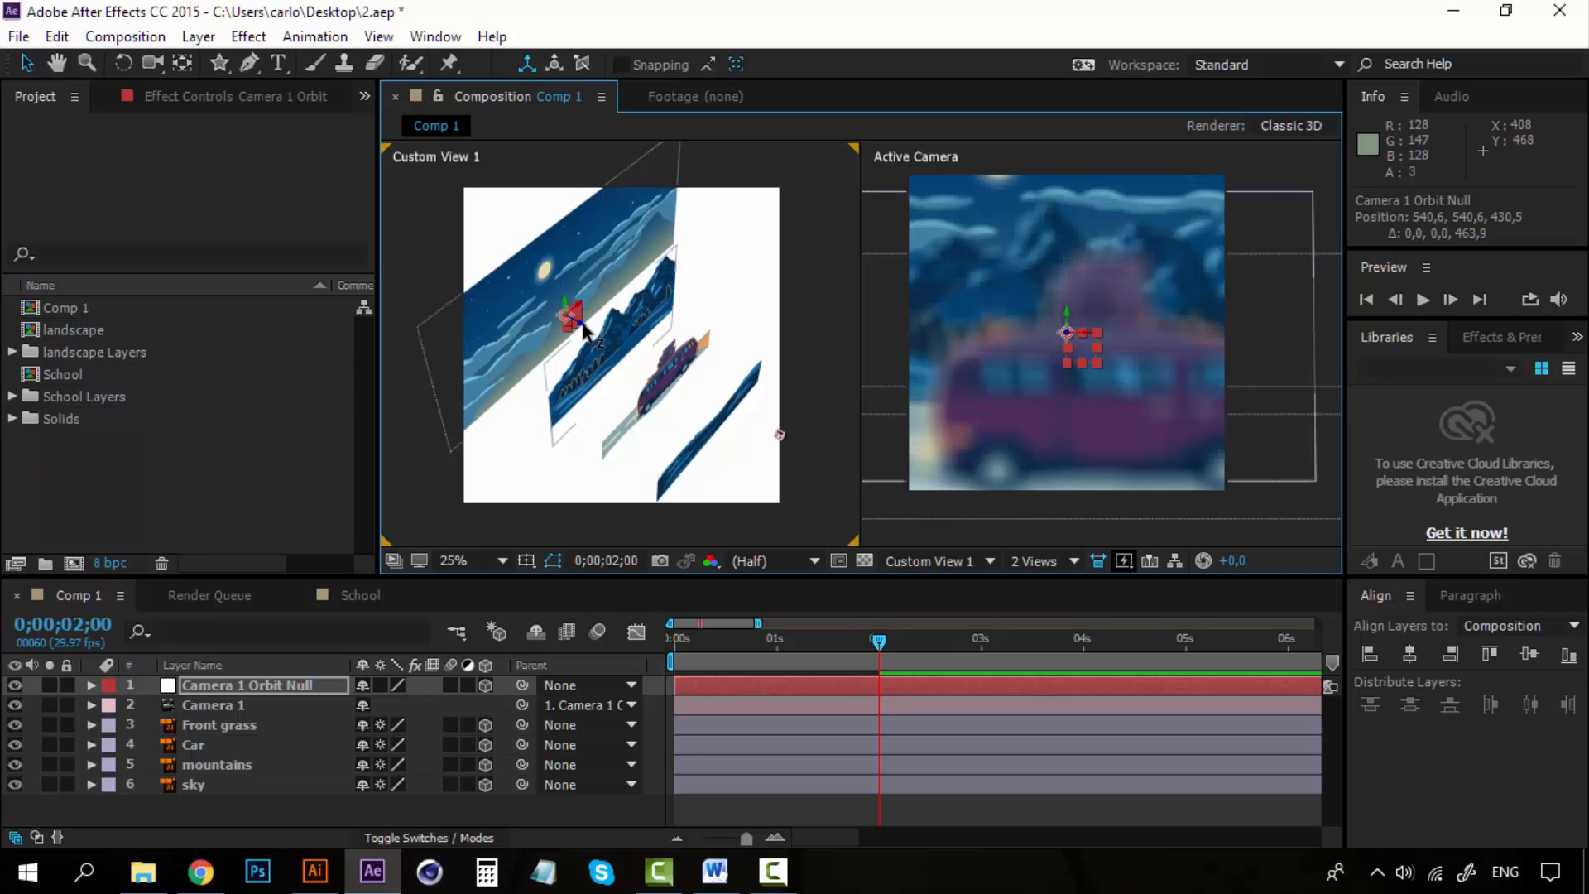
{"action": "left_click_drag", "start_coordinate": [584, 324], "coordinate": [806, 449]}
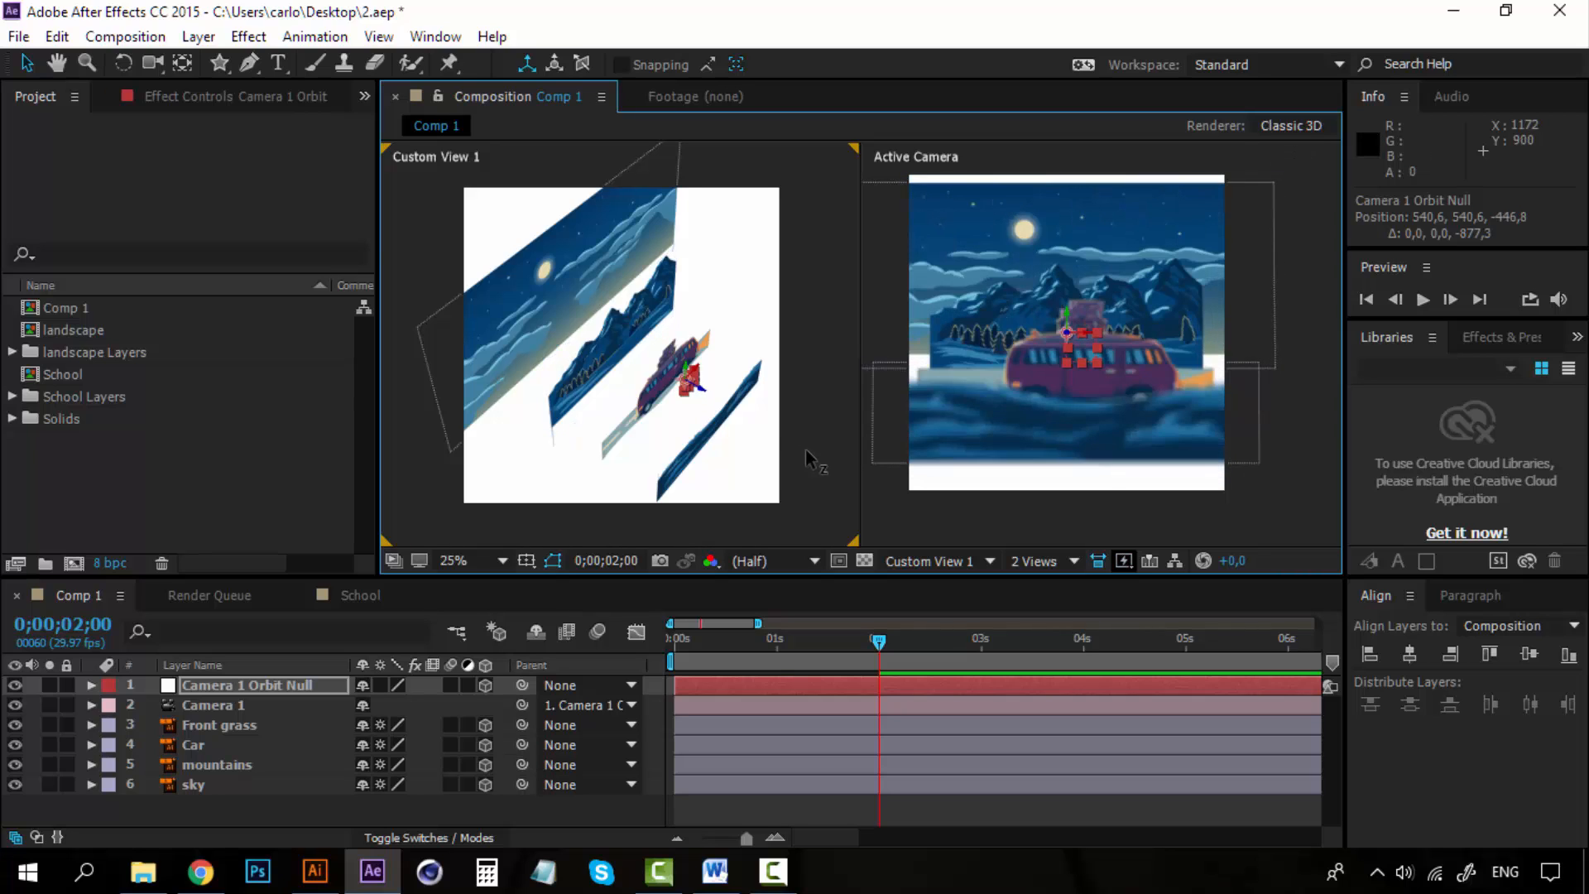
{"action": "key", "text": "ctrl+z"}
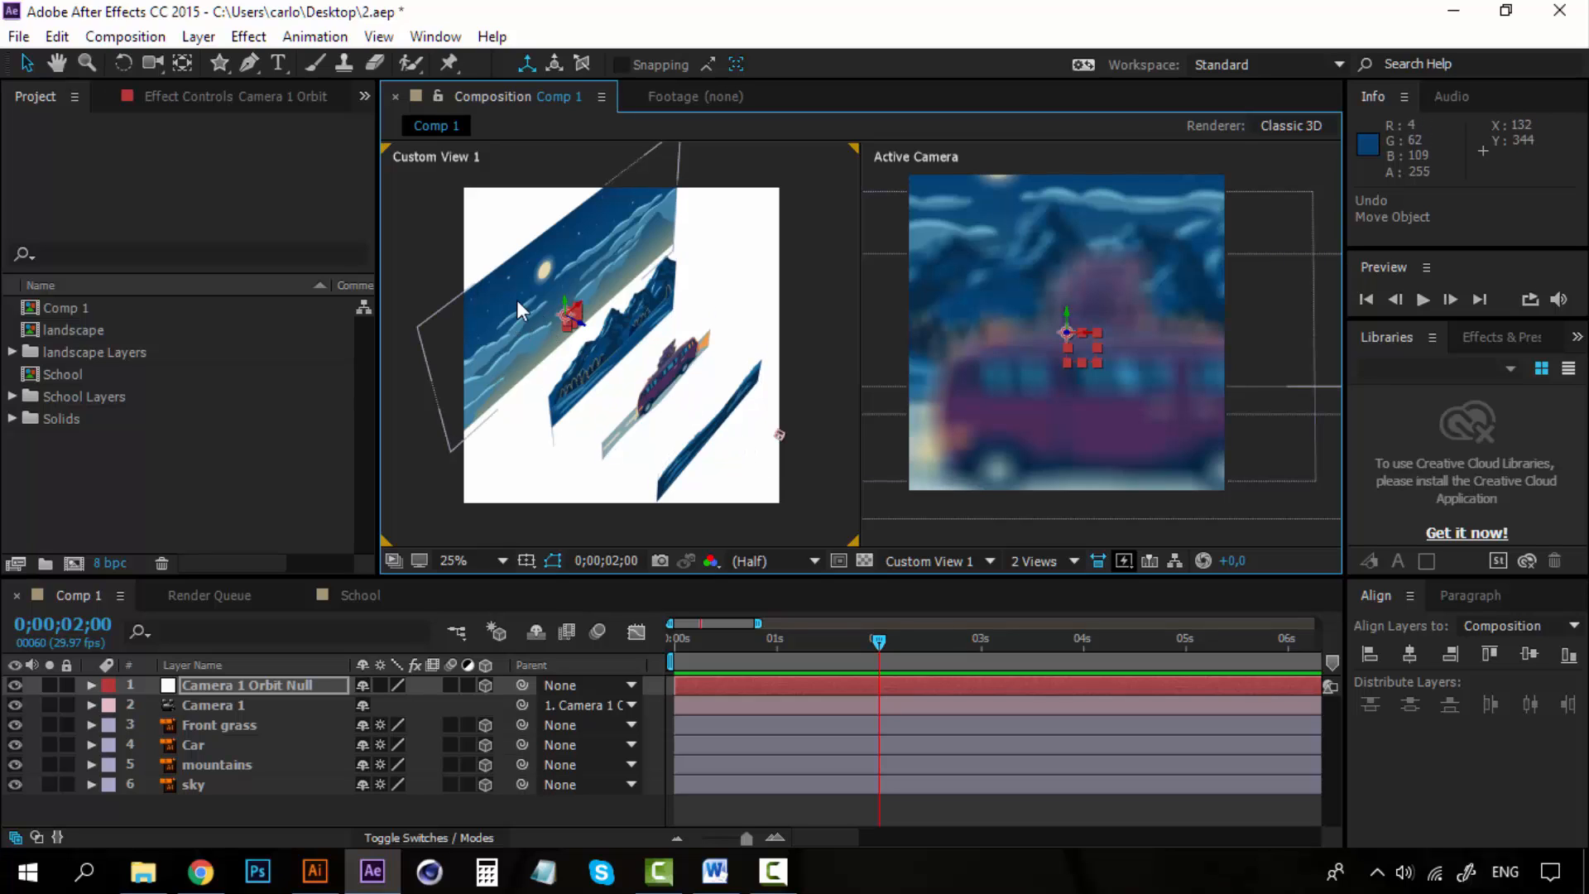
{"action": "left_click", "coordinate": [283, 685]}
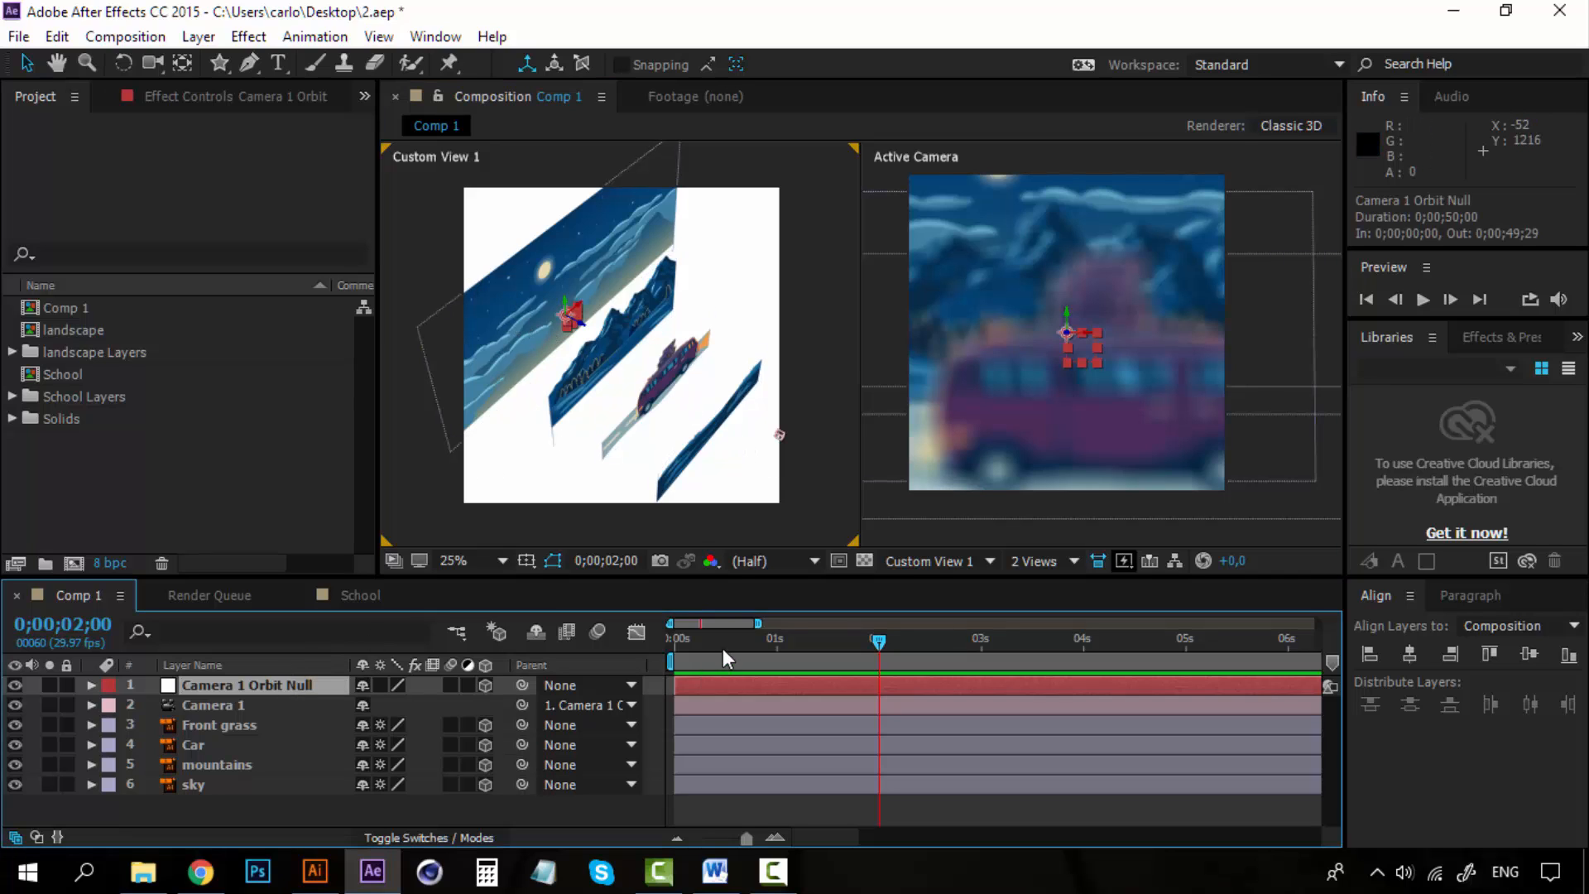
{"action": "left_click_drag", "start_coordinate": [722, 644], "coordinate": [647, 643]}
{"action": "key", "text": "p"}
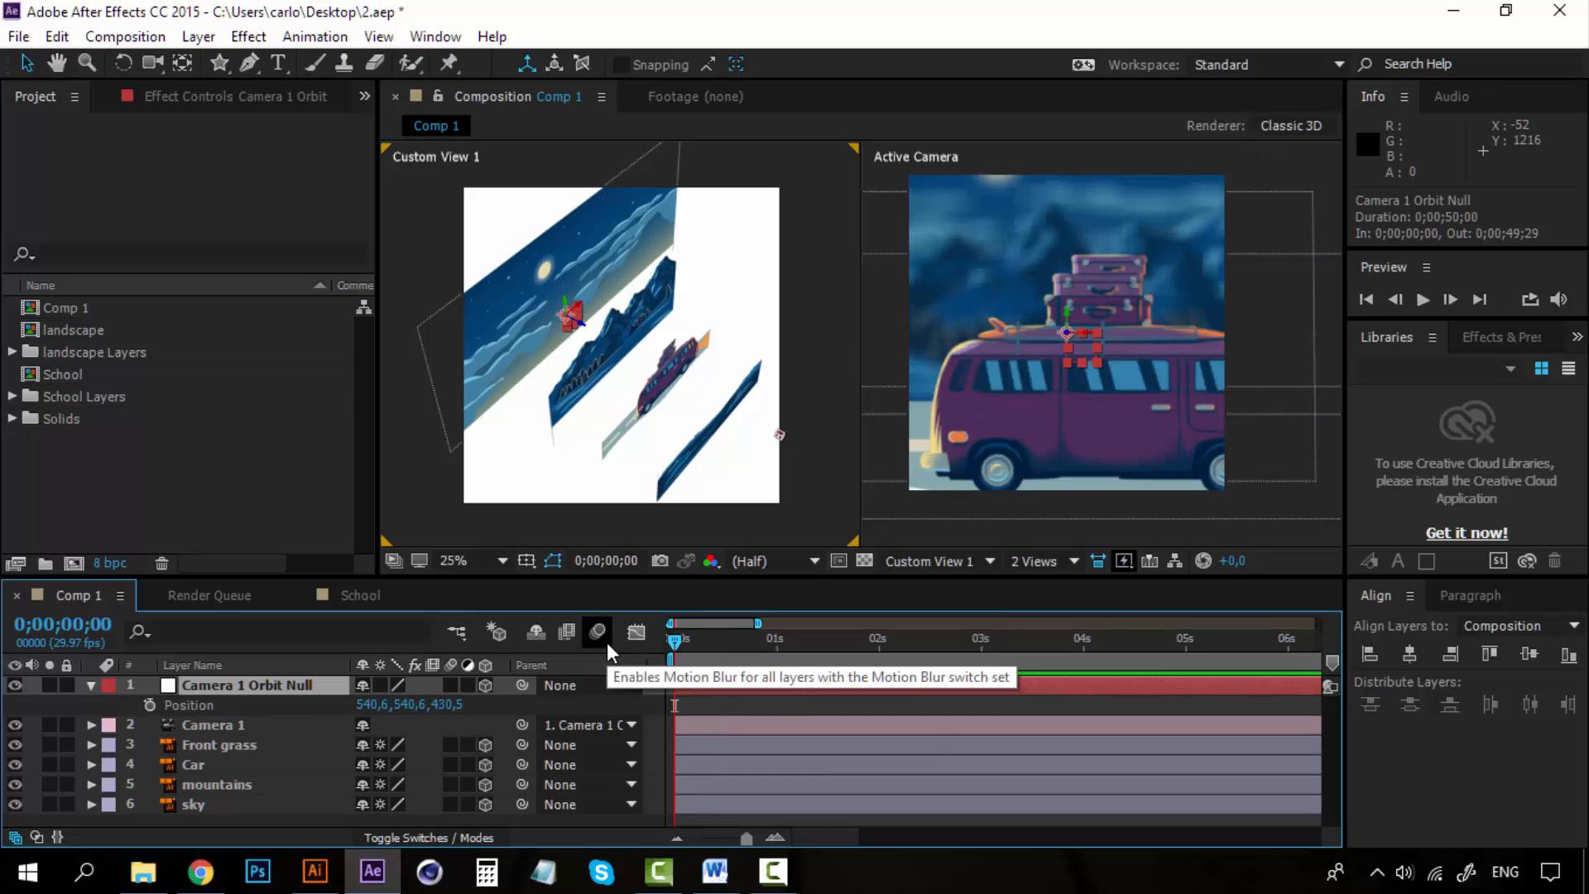
{"action": "left_click", "coordinate": [151, 704]}
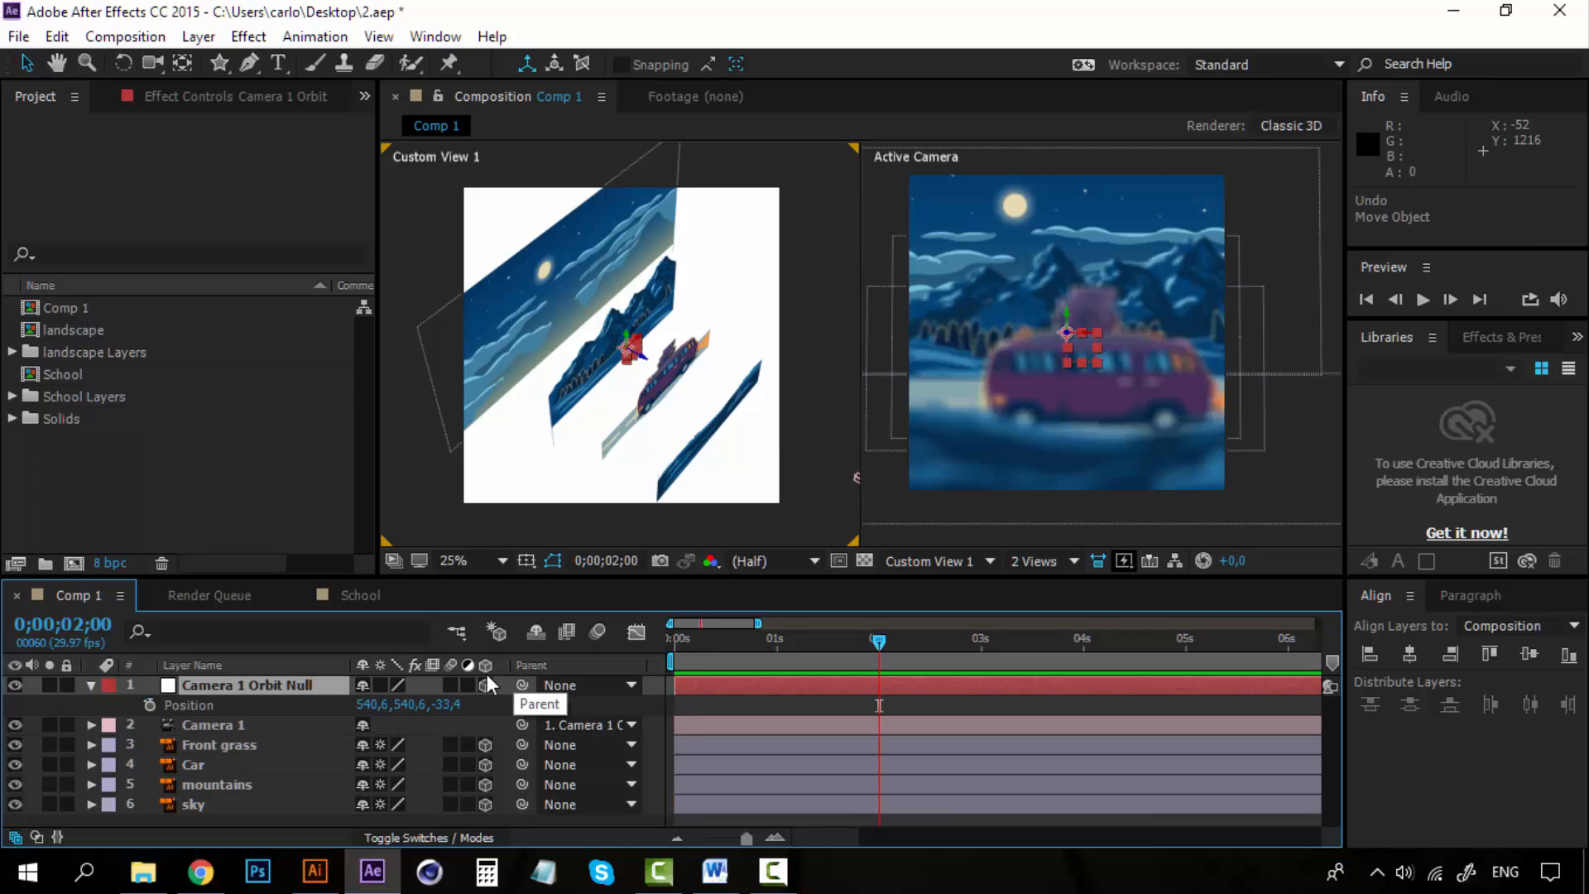
Keyframe the orbit null's position at Z -33.4 at the start and about 767.6 at 3 seconds.
{"action": "left_click", "coordinate": [149, 708]}
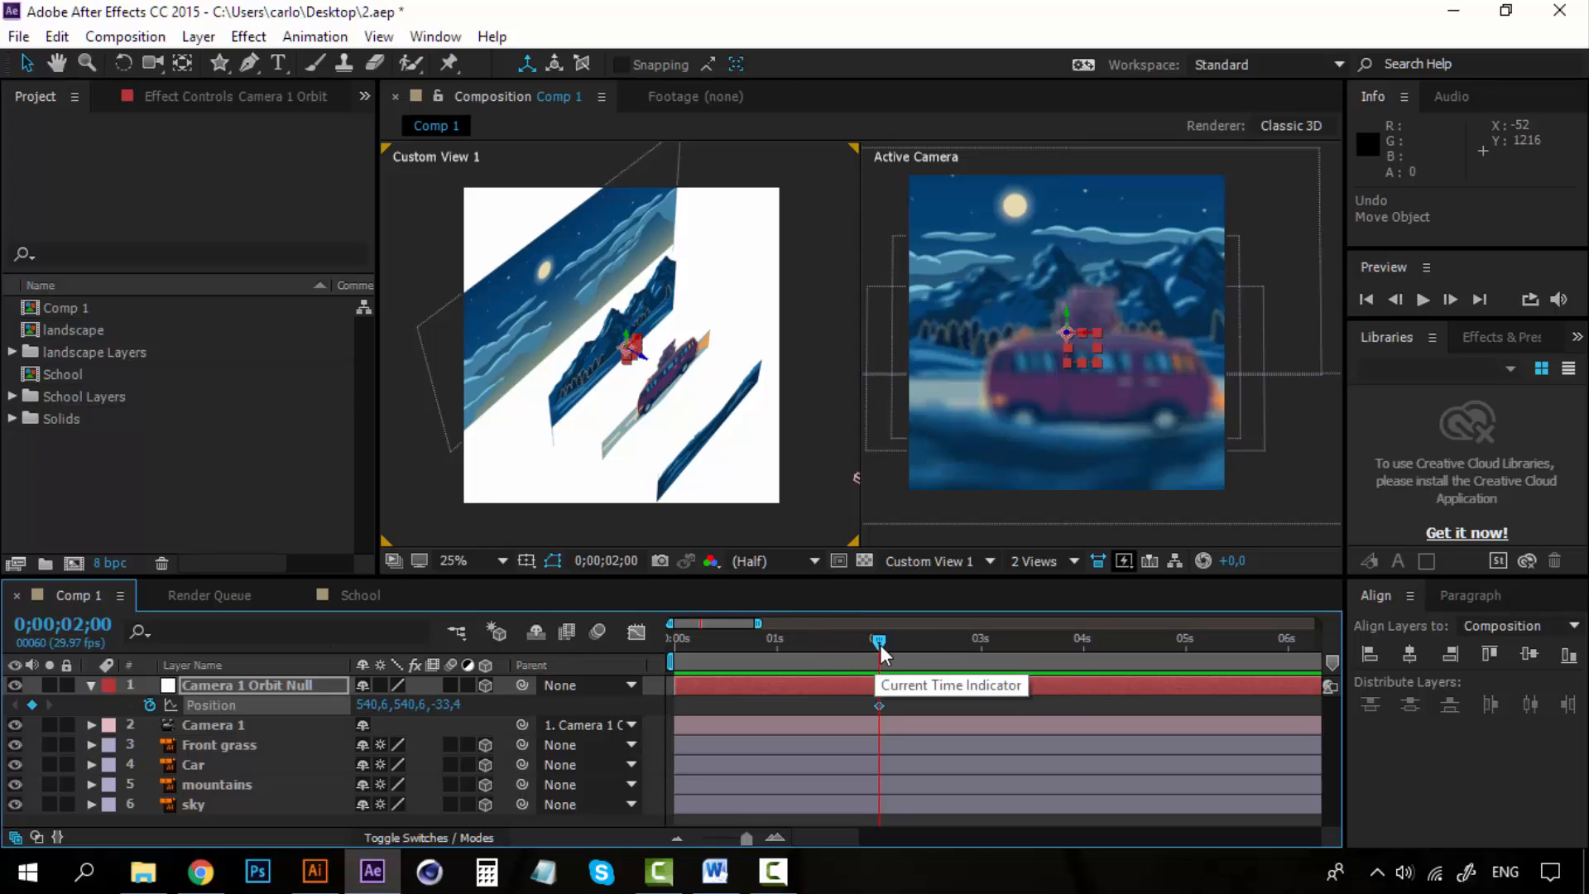
{"action": "key", "text": "ctrl+z"}
{"action": "left_click_drag", "start_coordinate": [697, 641], "coordinate": [592, 642]}
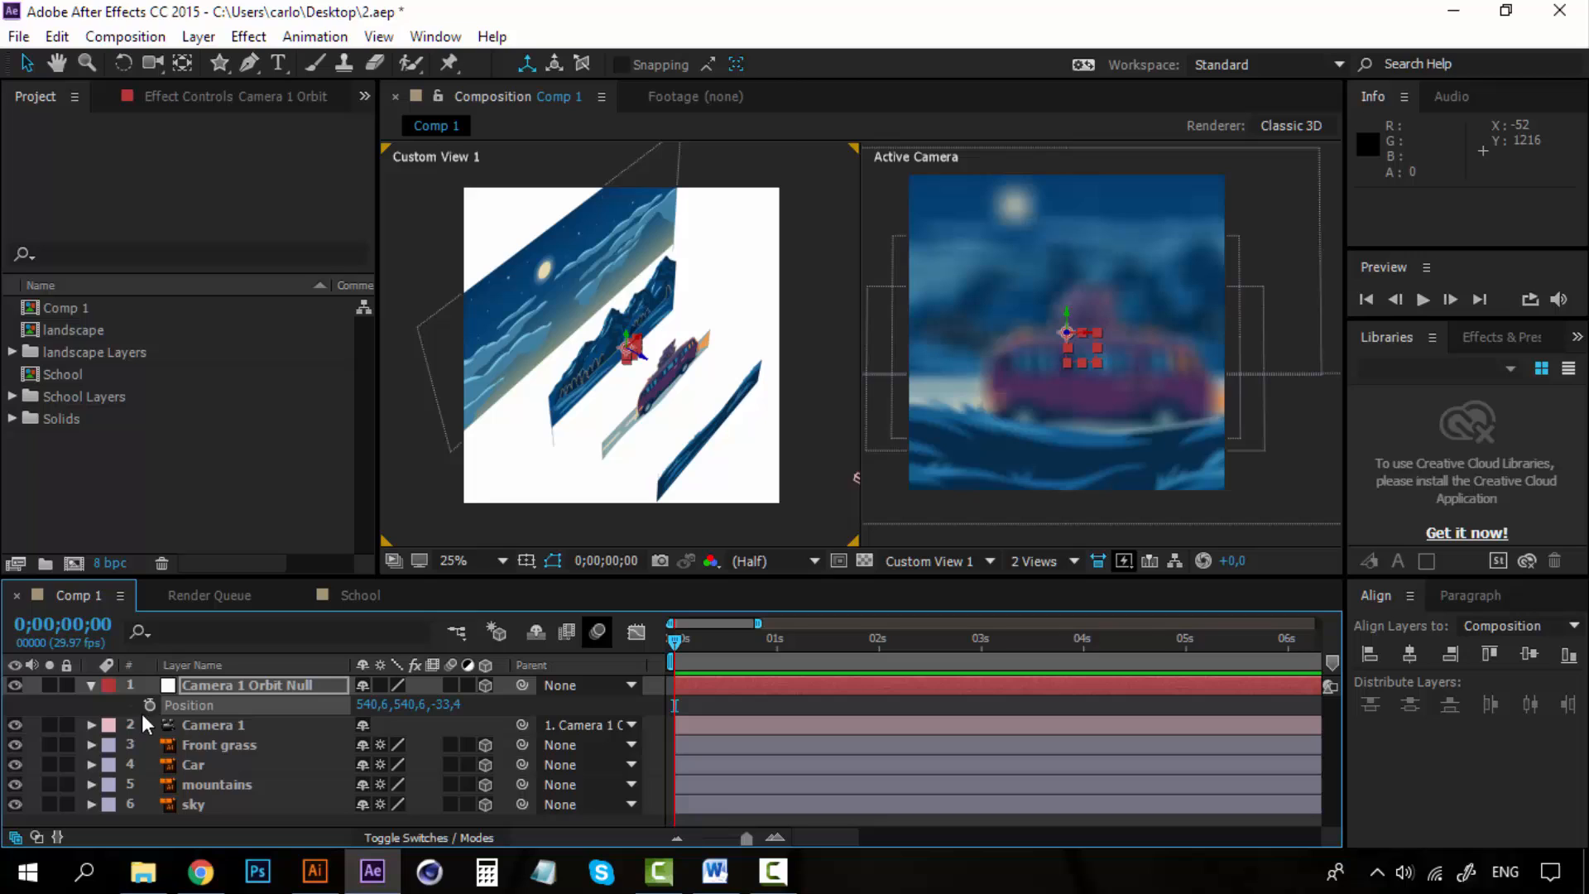
{"action": "left_click", "coordinate": [149, 705]}
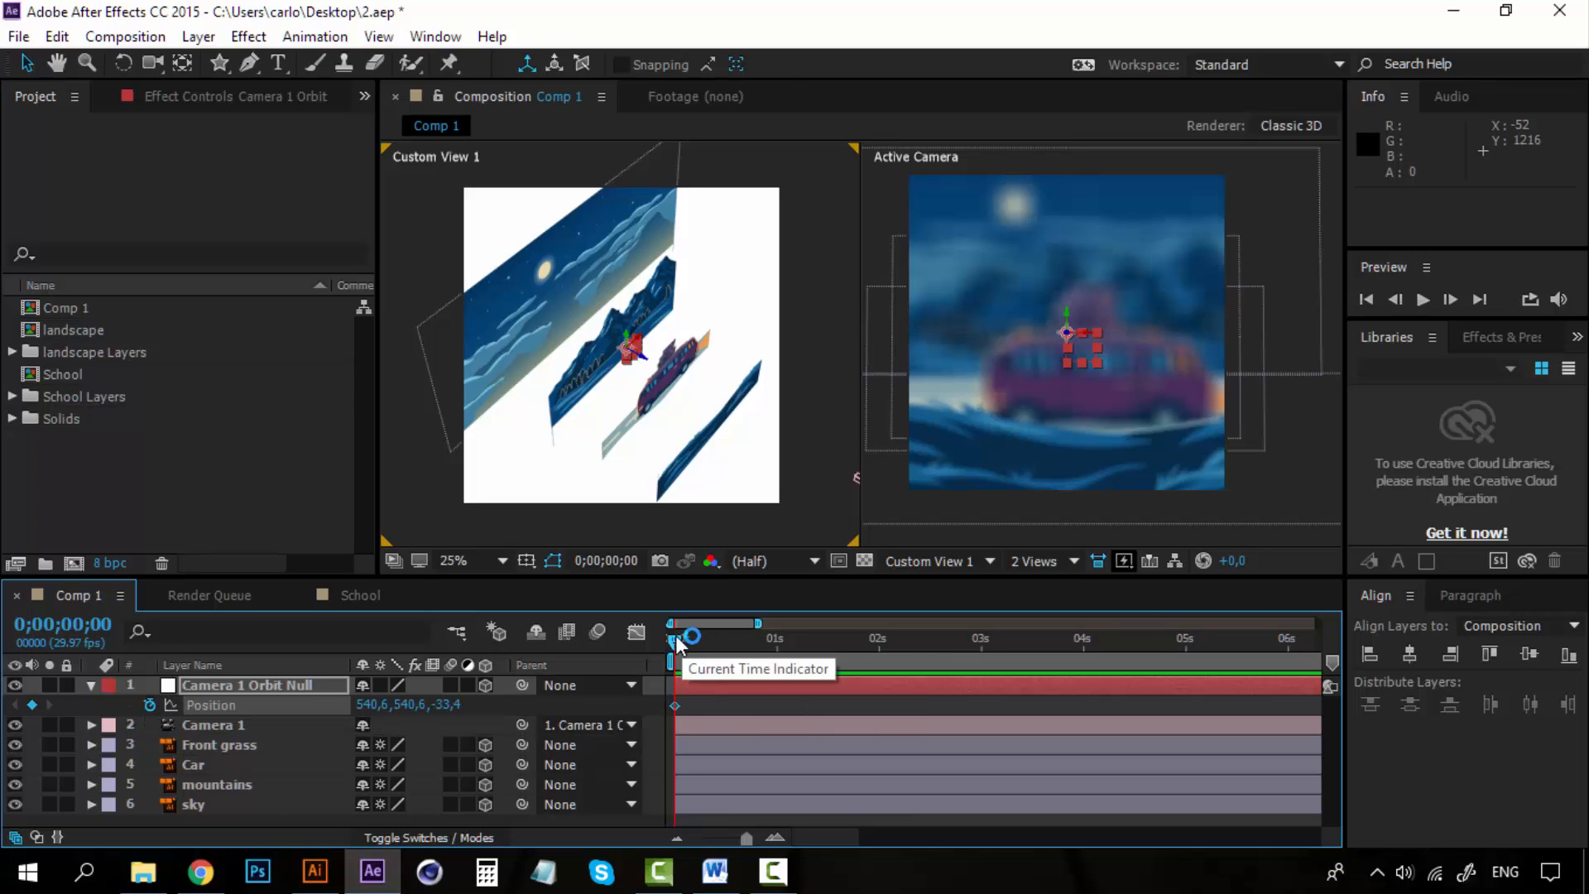
{"action": "left_click_drag", "start_coordinate": [672, 644], "coordinate": [982, 639]}
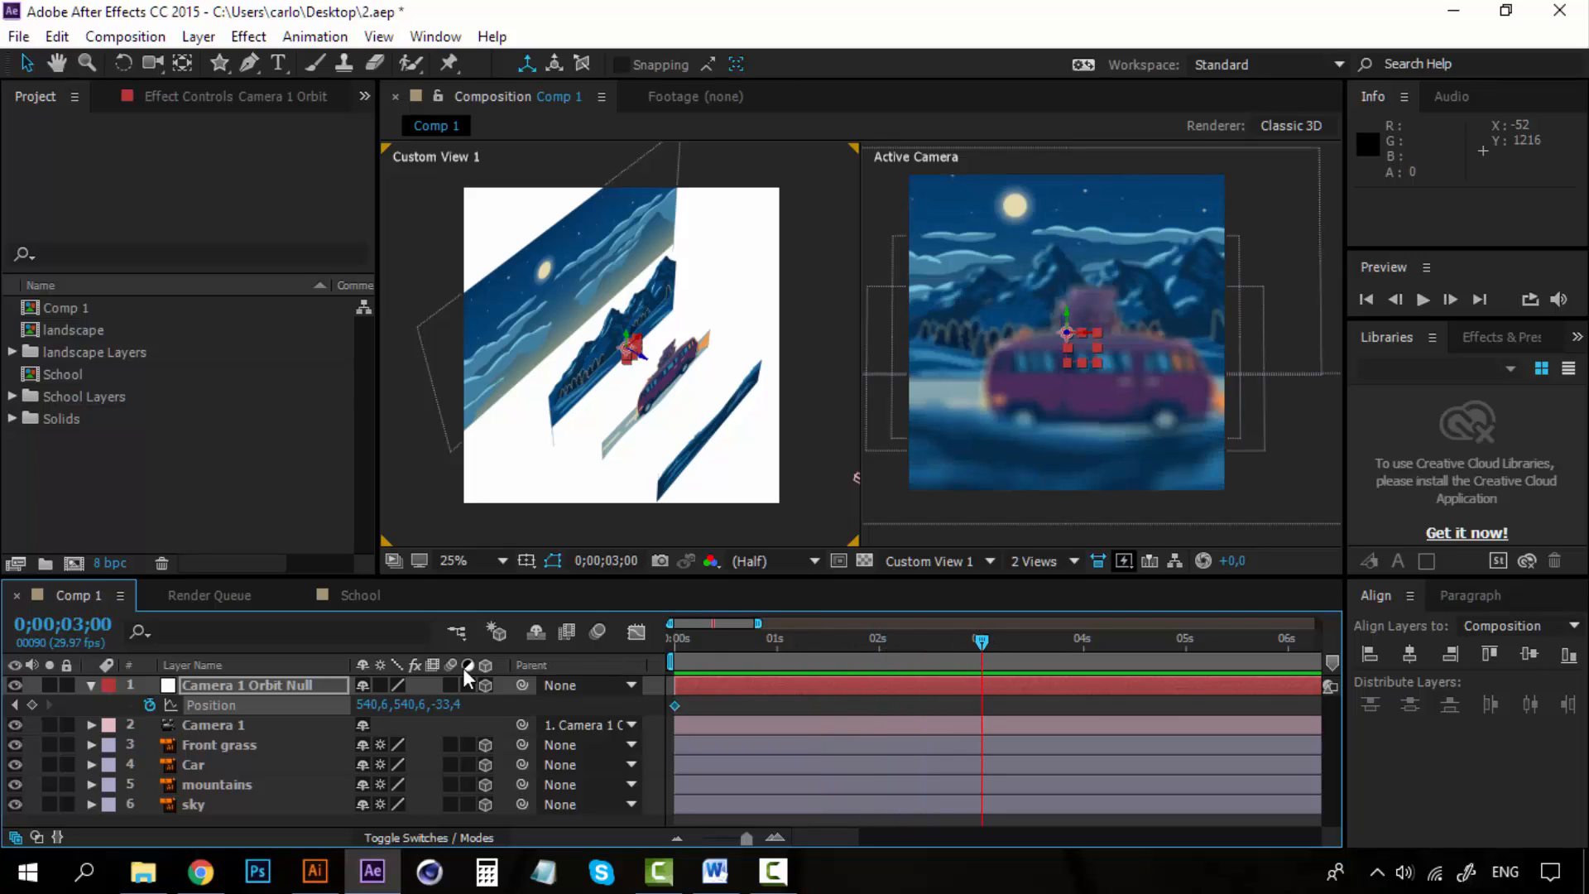
{"action": "left_click_drag", "start_coordinate": [436, 713], "coordinate": [1357, 747]}
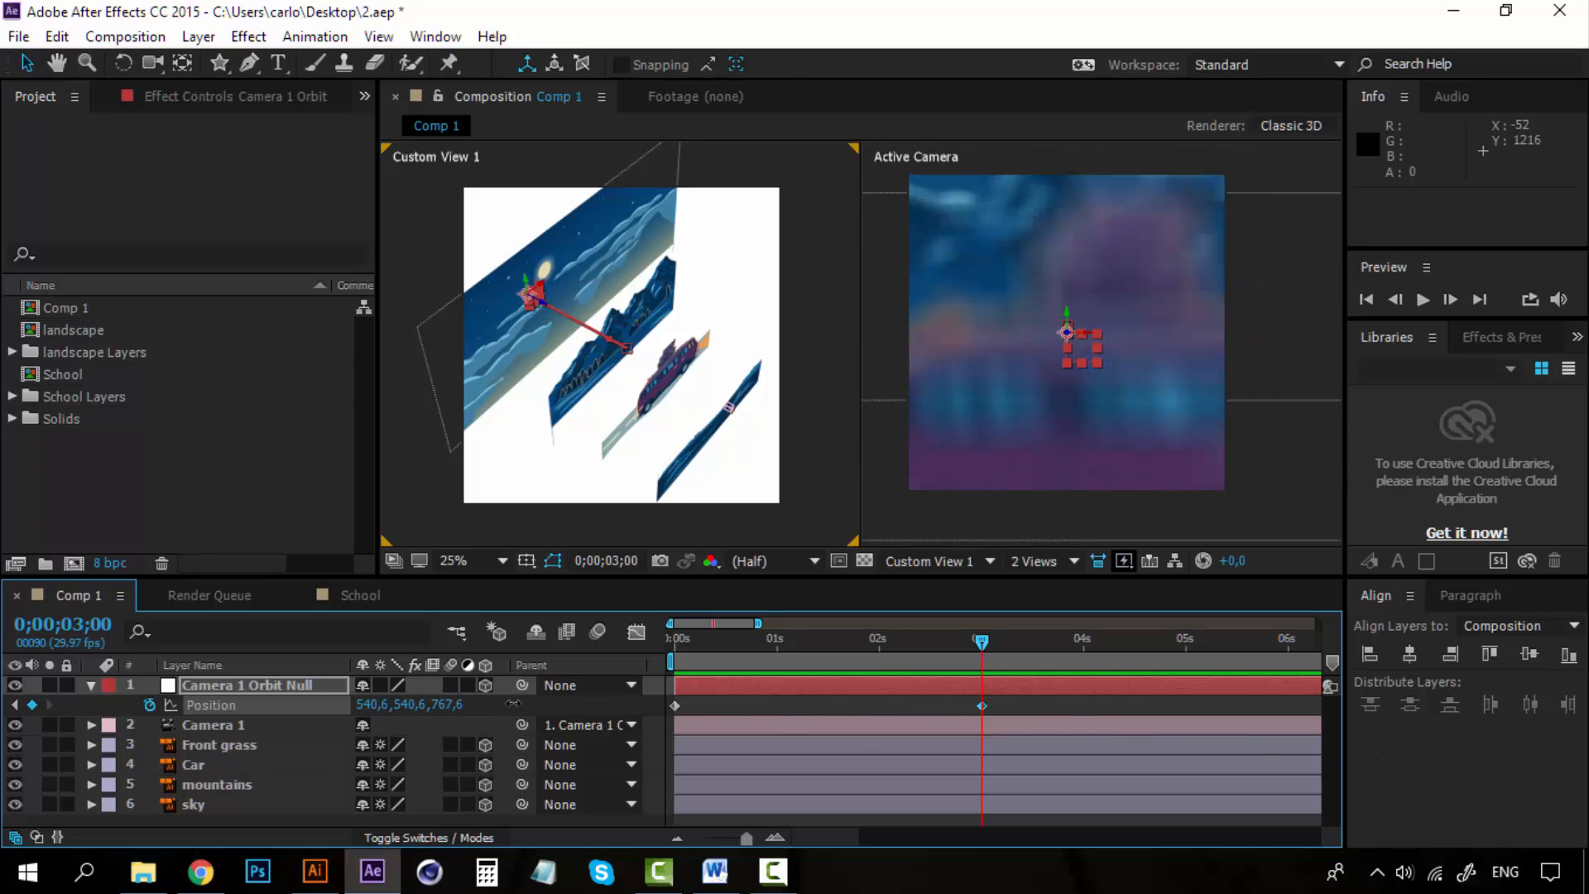
Set the orbit null's 3-second position to about Z 1550.6 and Y -367.4.
{"action": "left_click_drag", "start_coordinate": [451, 704], "coordinate": [1354, 712]}
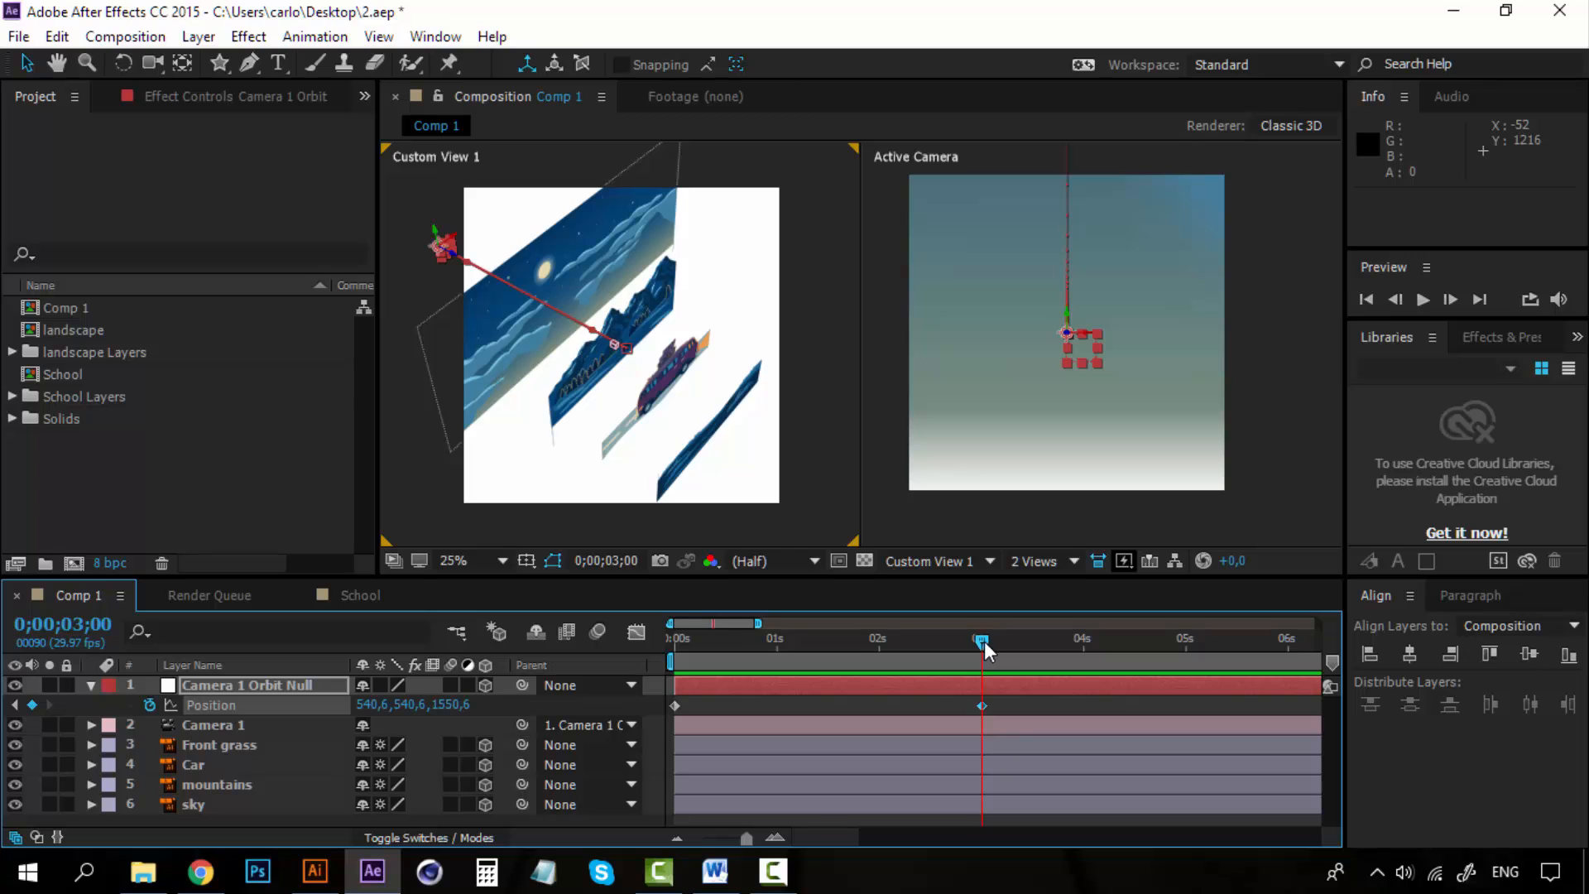
{"action": "mouse_move", "coordinate": [985, 641]}
{"action": "left_mouse_down"}
{"action": "mouse_move", "coordinate": [653, 643]}
{"action": "mouse_move", "coordinate": [981, 641]}
{"action": "left_mouse_up"}
{"action": "left_click_drag", "start_coordinate": [421, 704], "coordinate": [204, 693]}
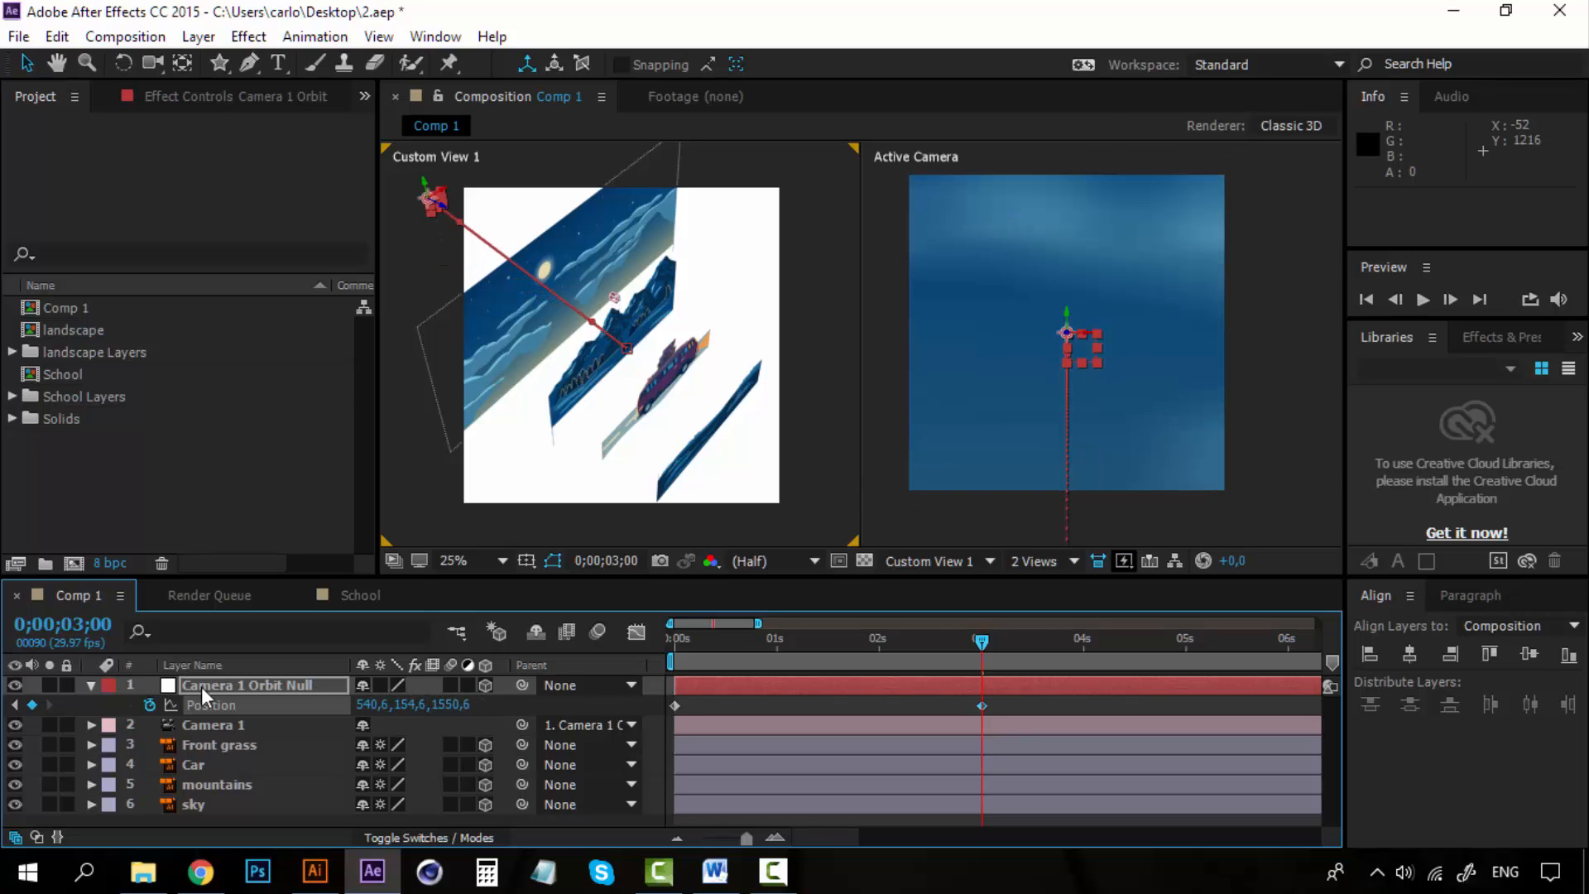
{"action": "left_click_drag", "start_coordinate": [403, 707], "coordinate": [3, 726]}
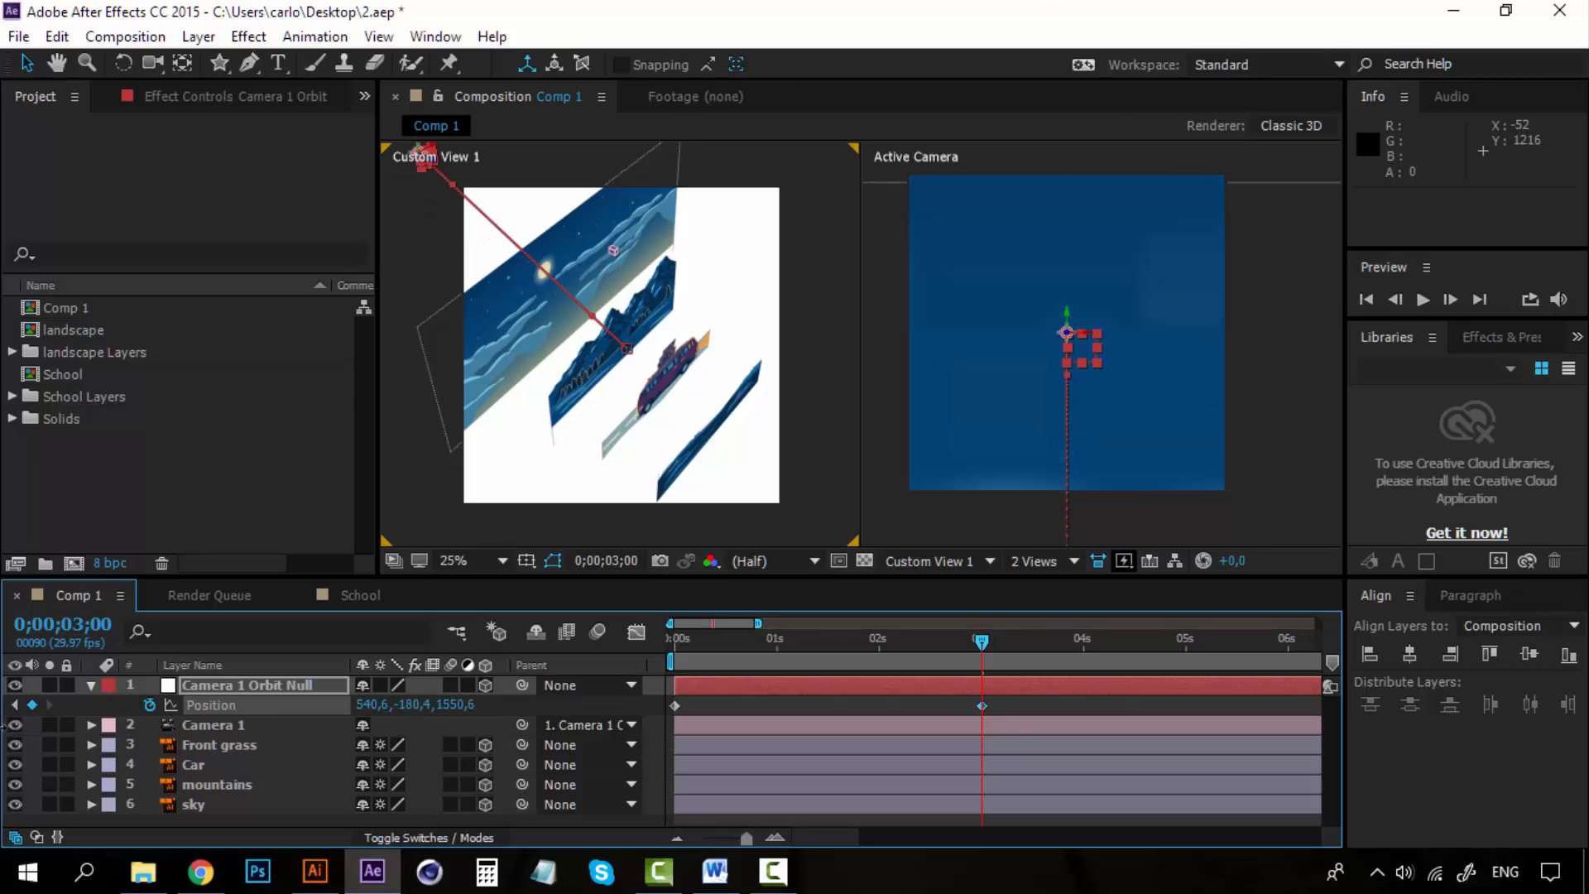
{"action": "left_click_drag", "start_coordinate": [411, 705], "coordinate": [232, 705]}
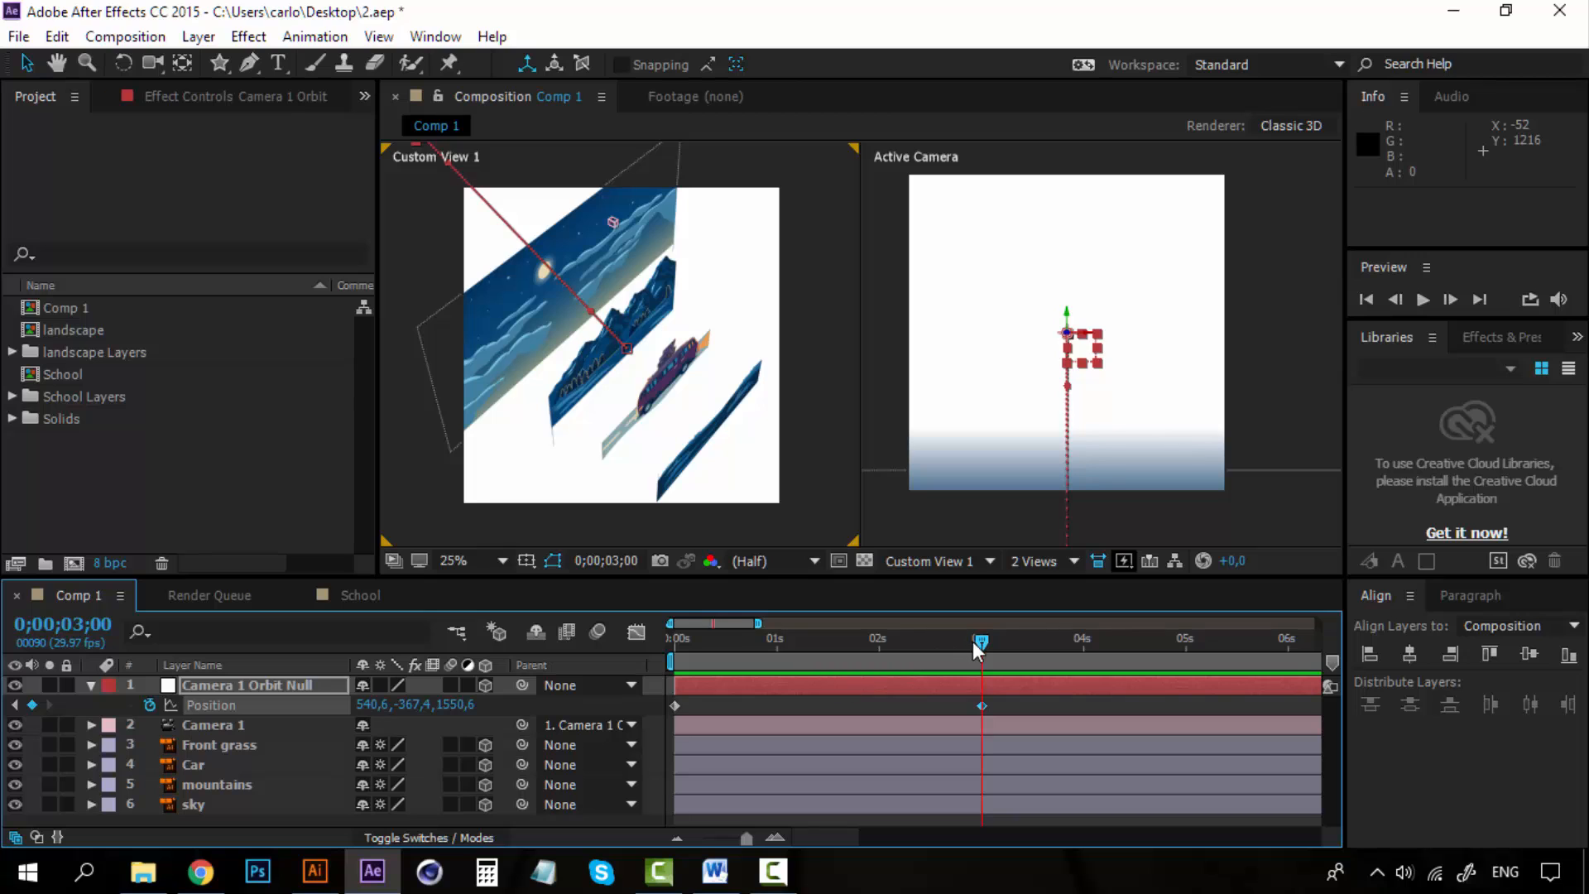
Play back the orbit null move from the start of the timeline.
{"action": "left_click_drag", "start_coordinate": [973, 644], "coordinate": [596, 648]}
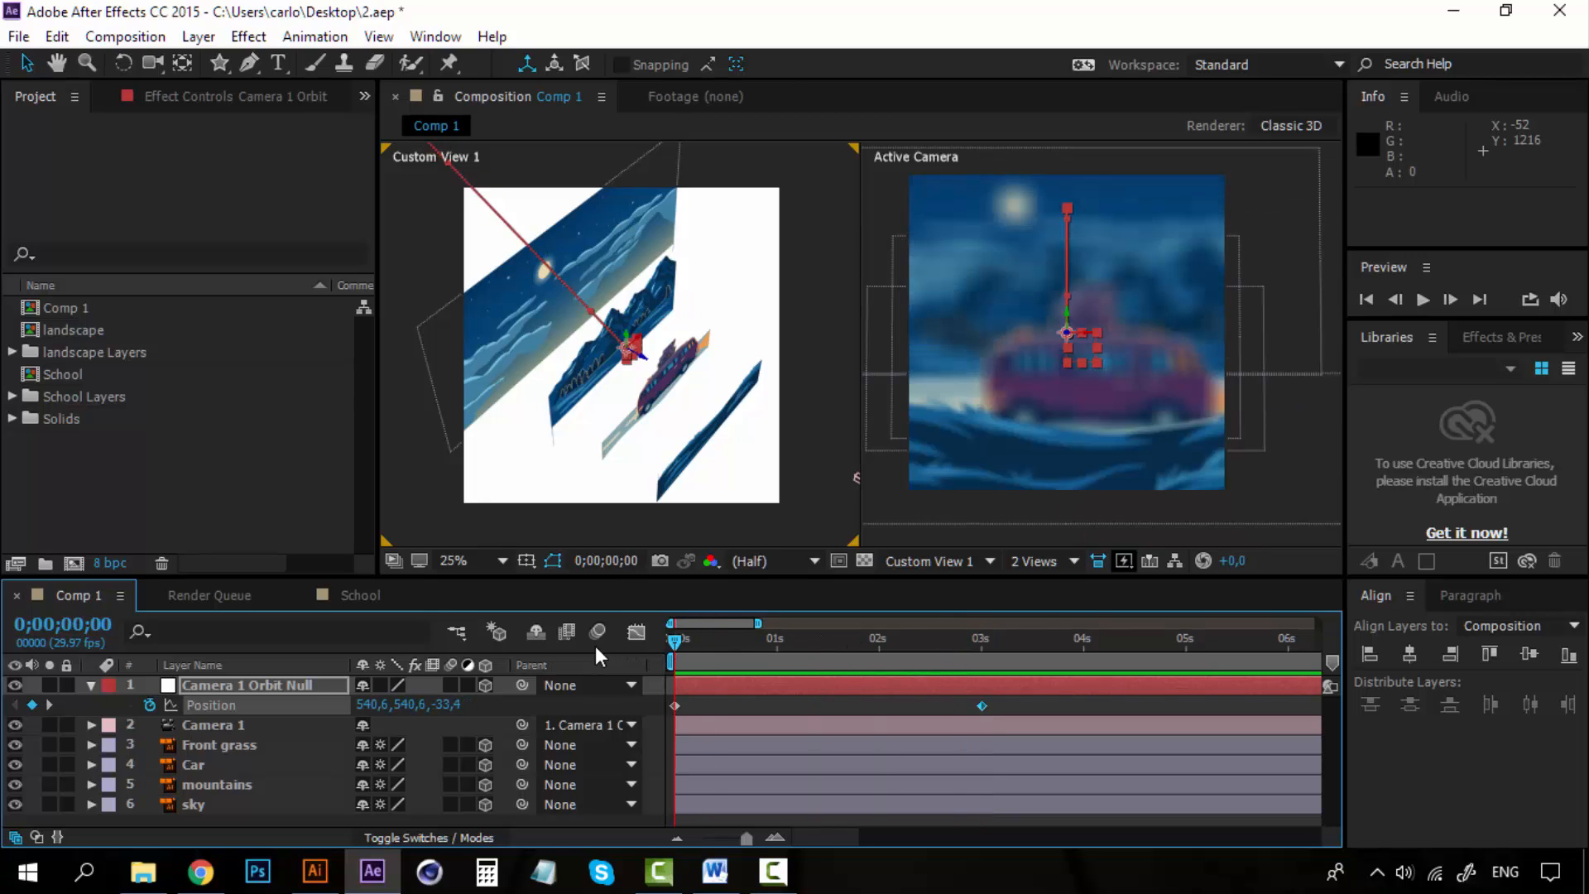
{"action": "key", "text": "space"}
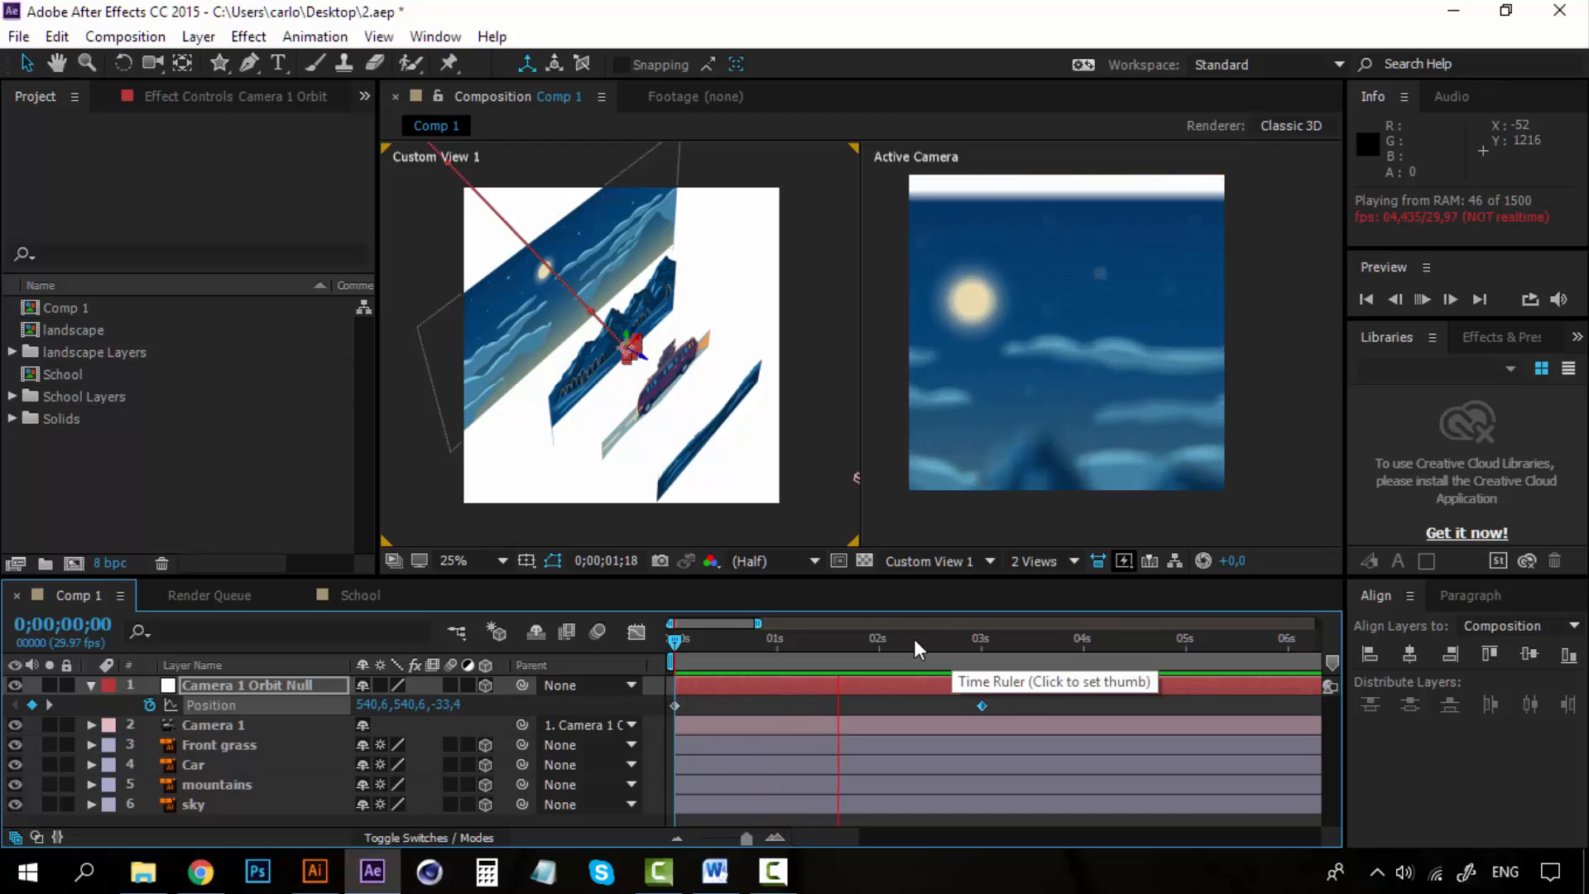
Keyframe the orbit null's current position at 0;00;27 and delete its 3-second position keyframe.
{"action": "left_click_drag", "start_coordinate": [914, 638], "coordinate": [765, 639]}
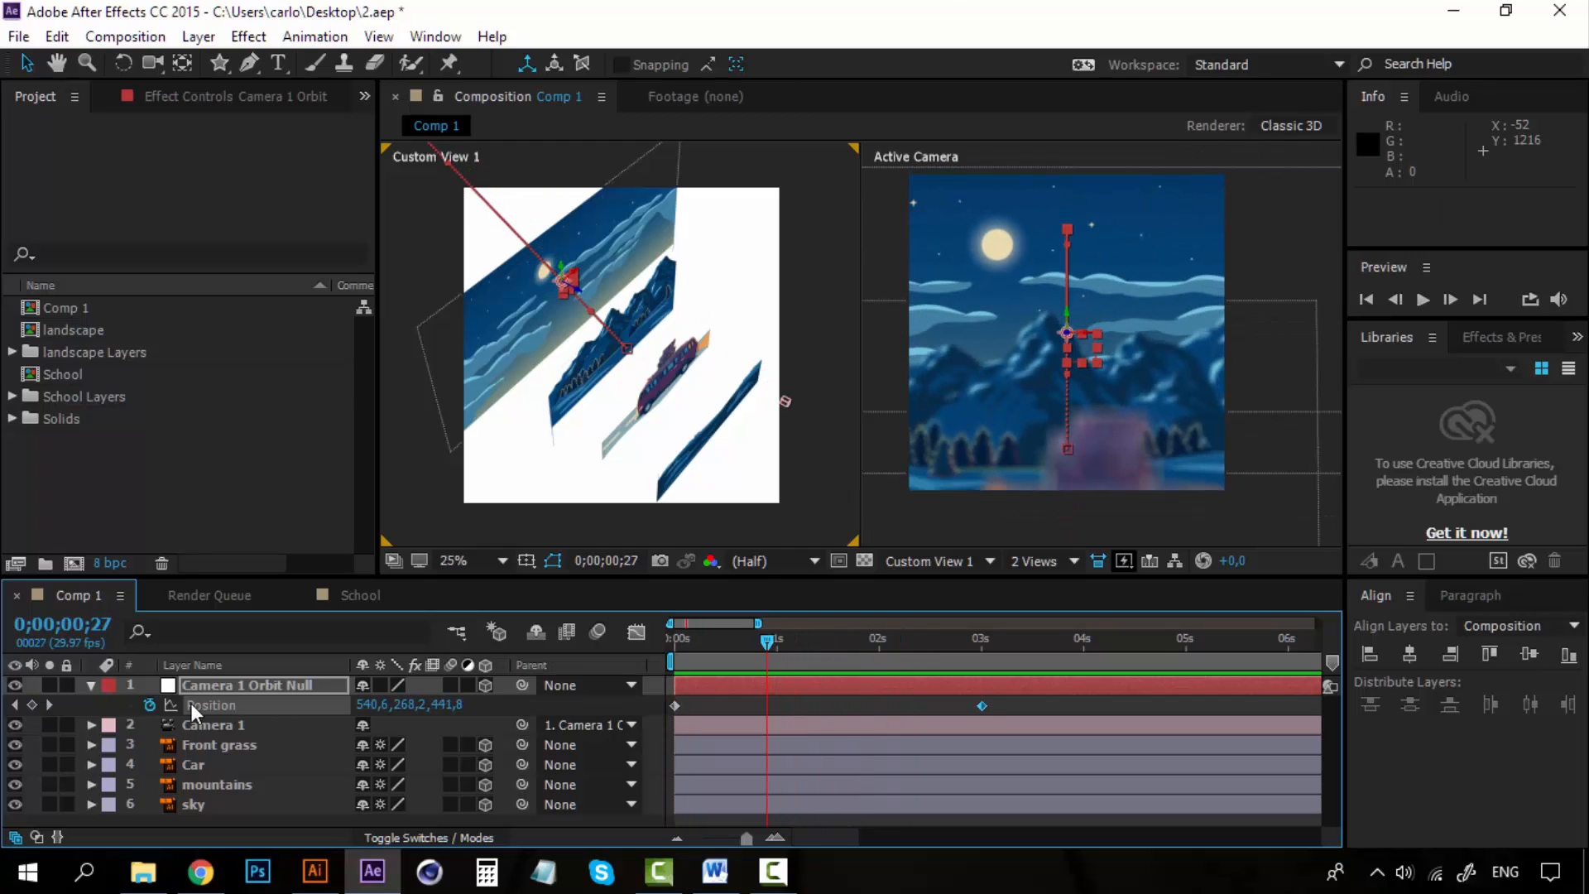
{"action": "left_click", "coordinate": [35, 706]}
{"action": "left_click", "coordinate": [981, 705]}
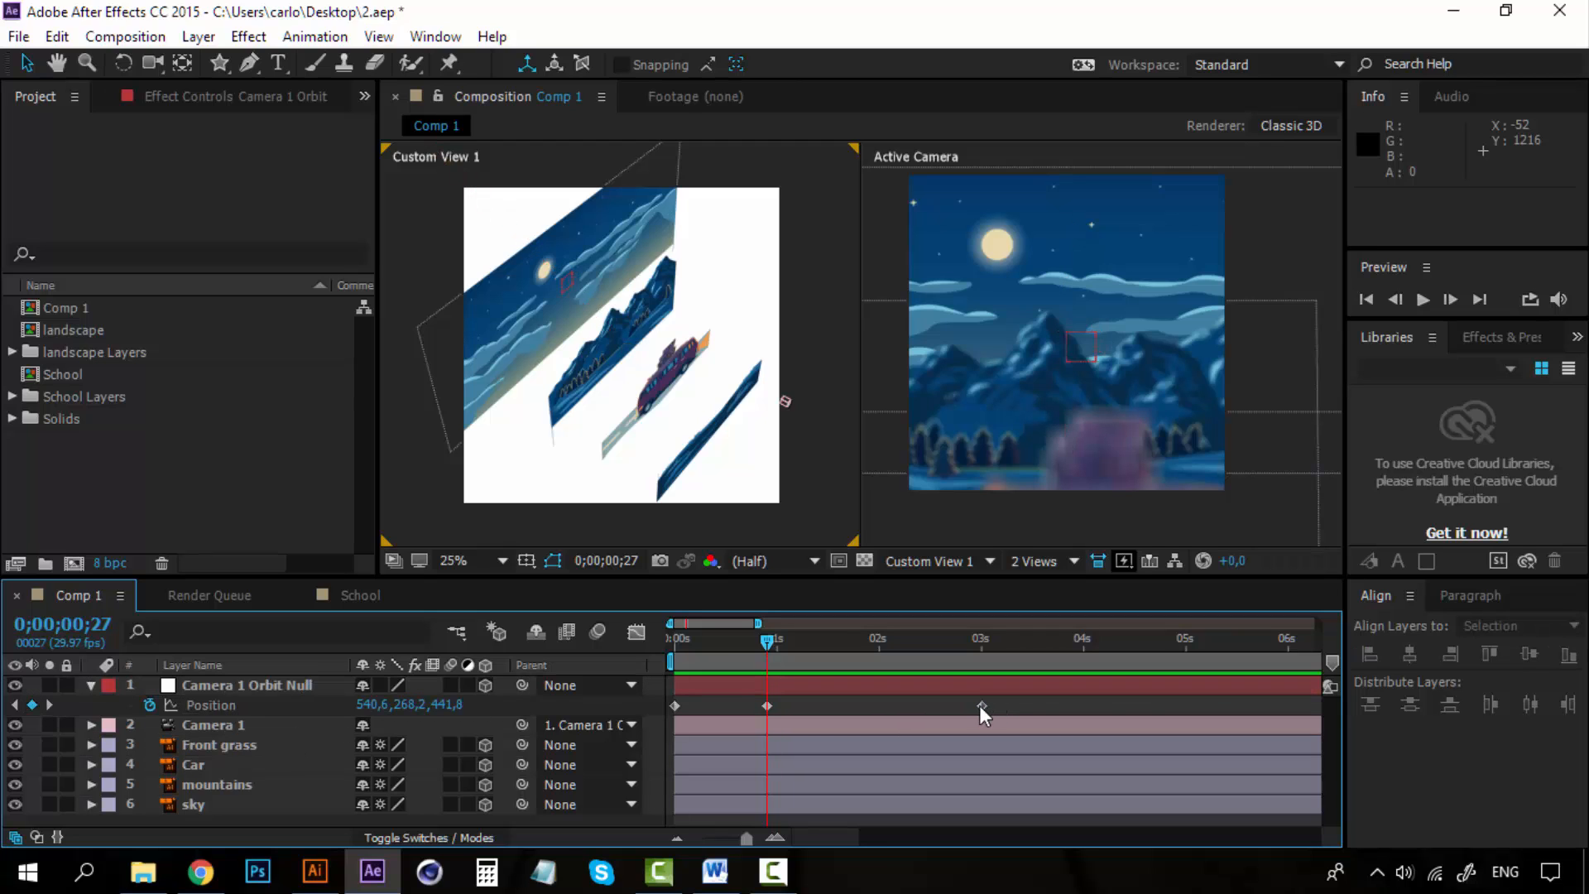
{"action": "key", "text": "Delete"}
Play back the shortened camera move from the start several times to review it.
{"action": "left_click_drag", "start_coordinate": [767, 643], "coordinate": [644, 653]}
{"action": "key", "text": "space"}
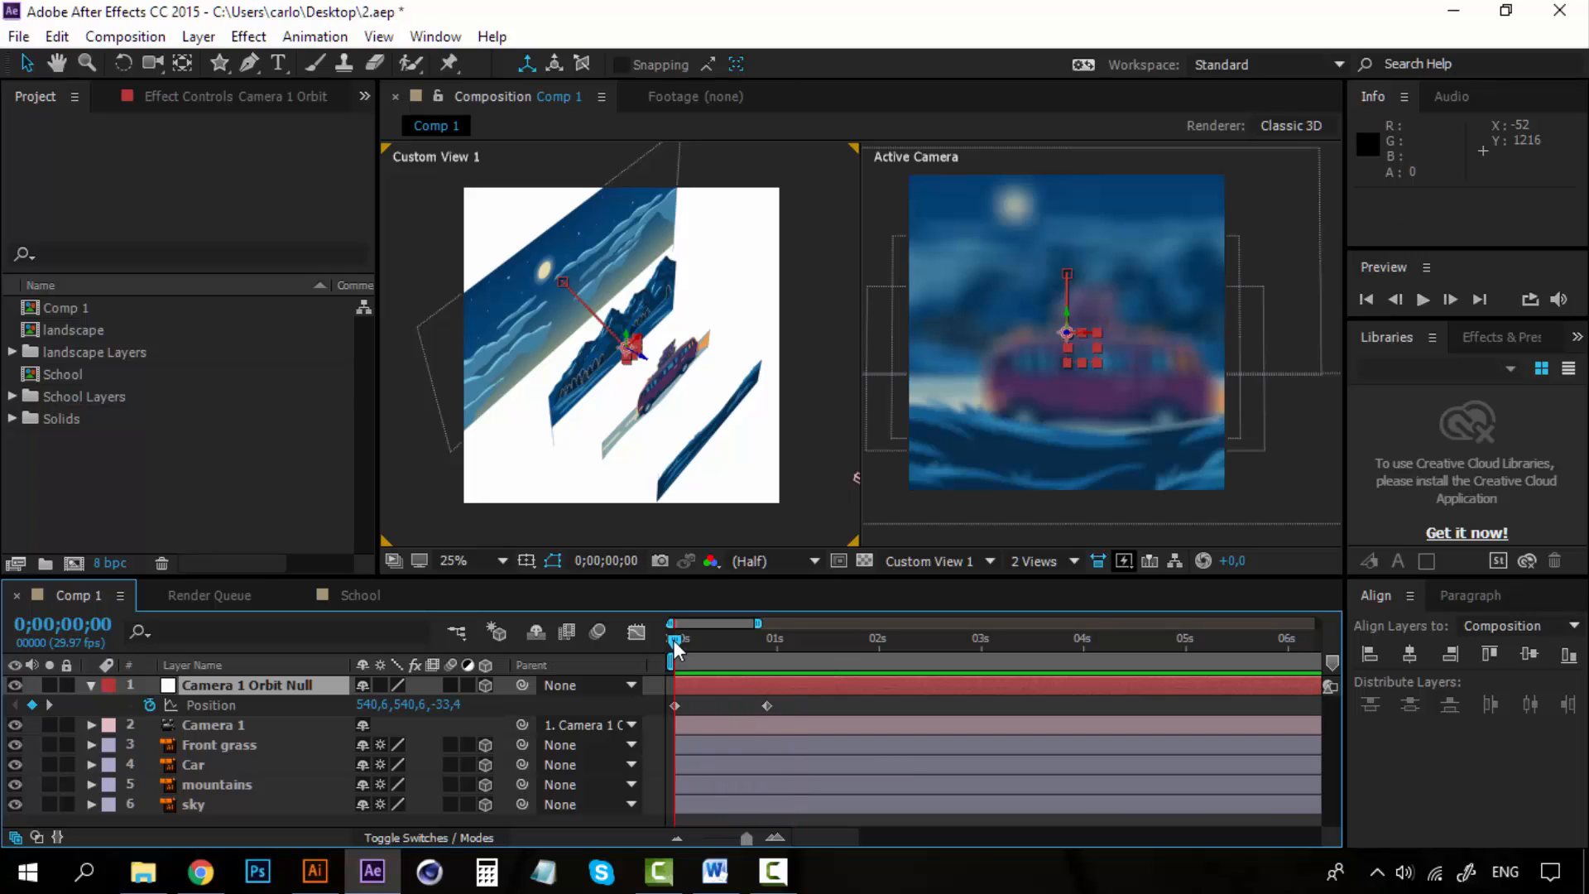
{"action": "key", "text": "space"}
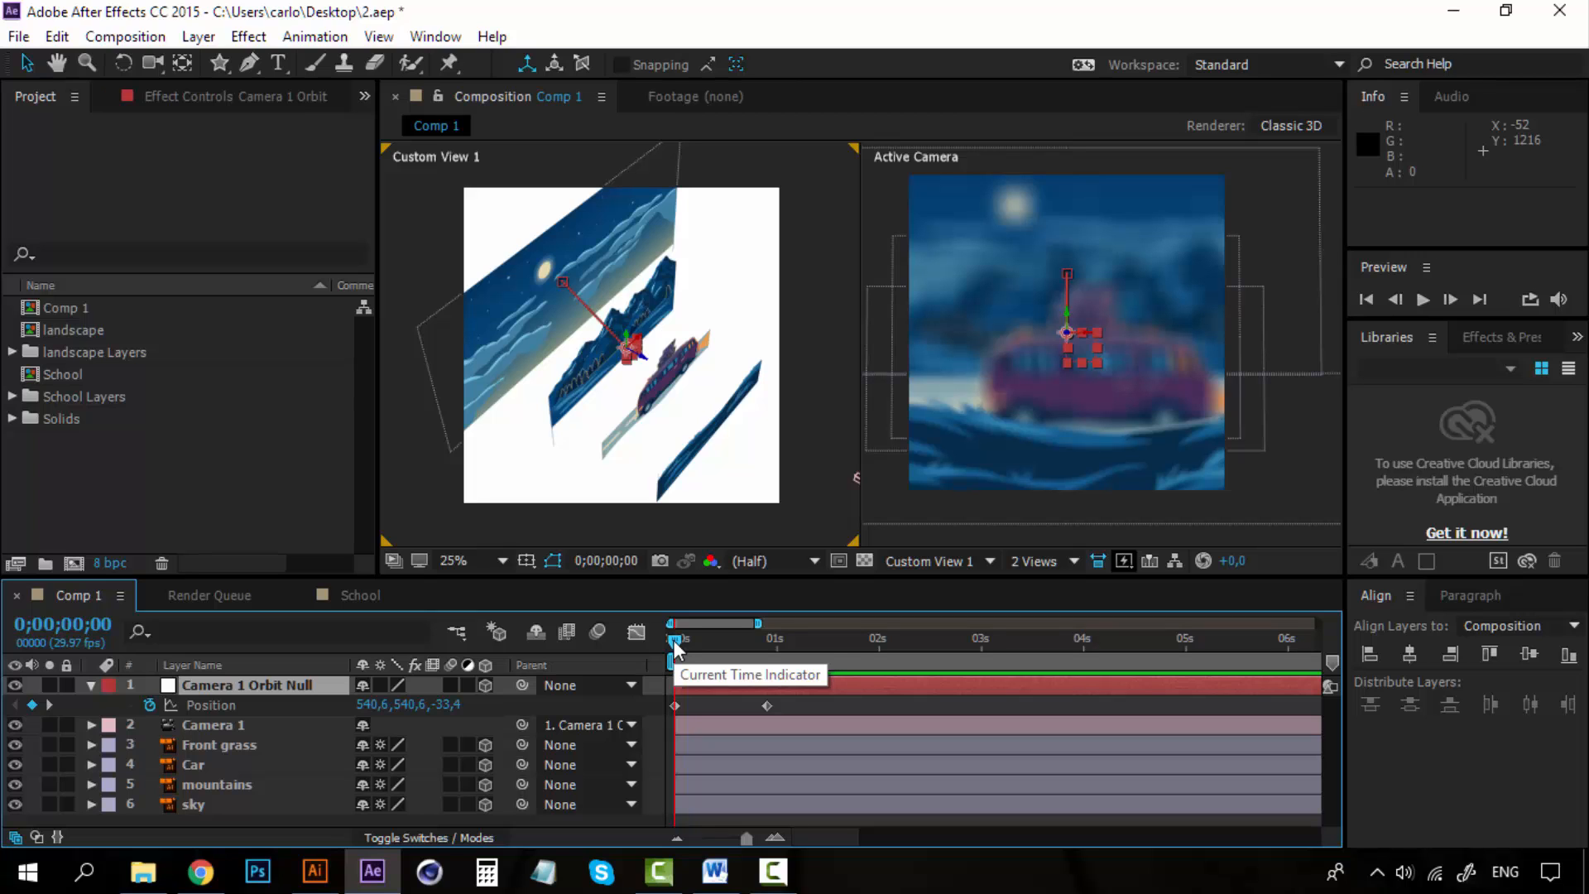
{"action": "key", "text": "space"}
{"action": "key", "text": "space"}
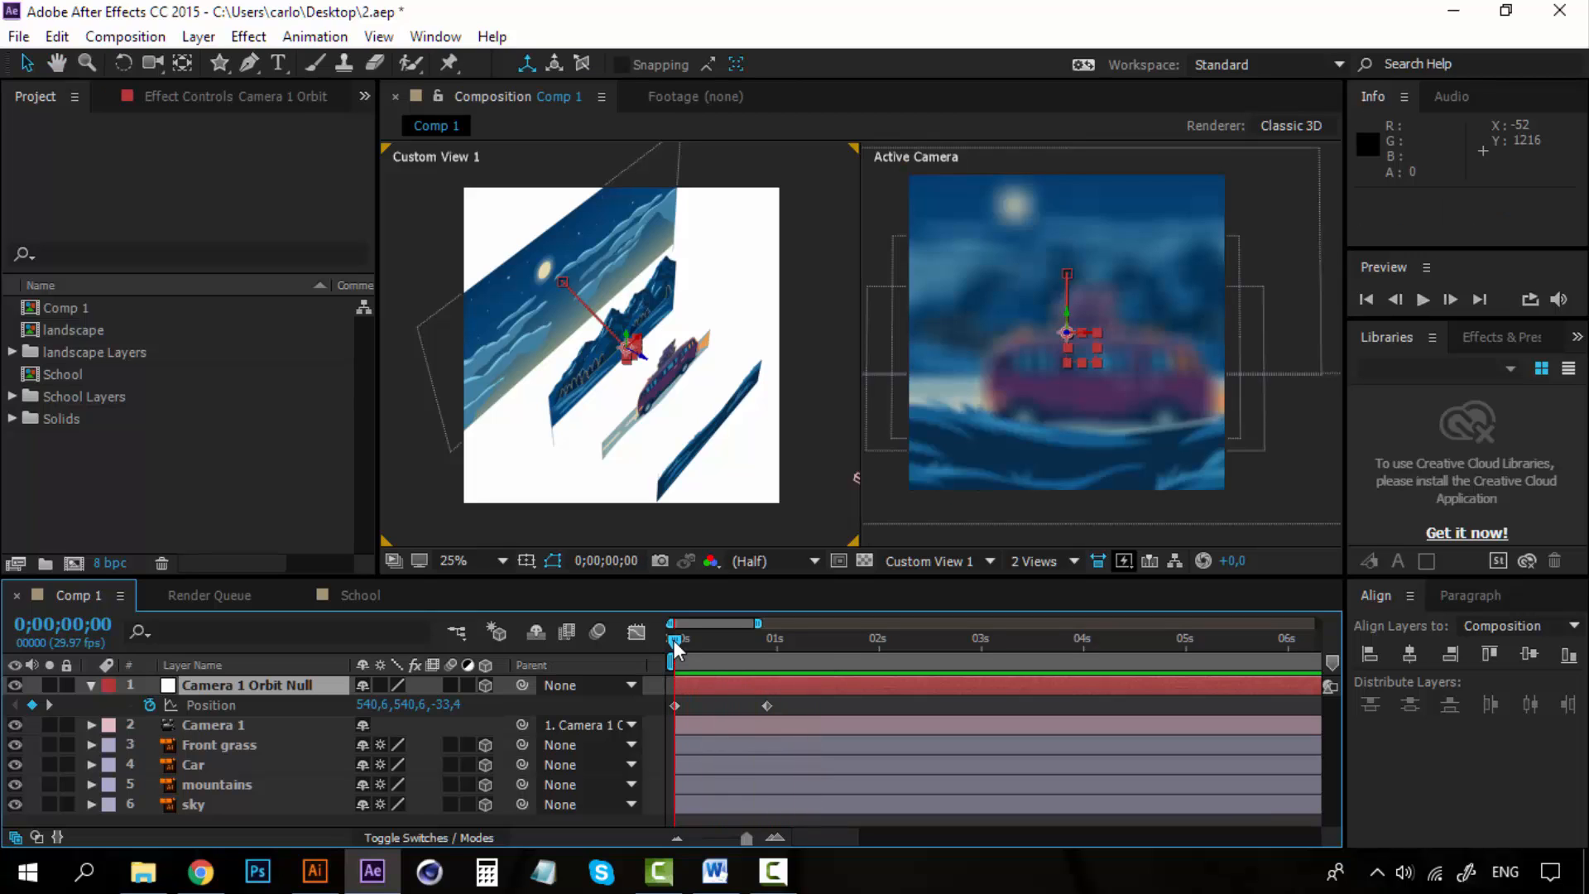
{"action": "left_click", "coordinate": [270, 687]}
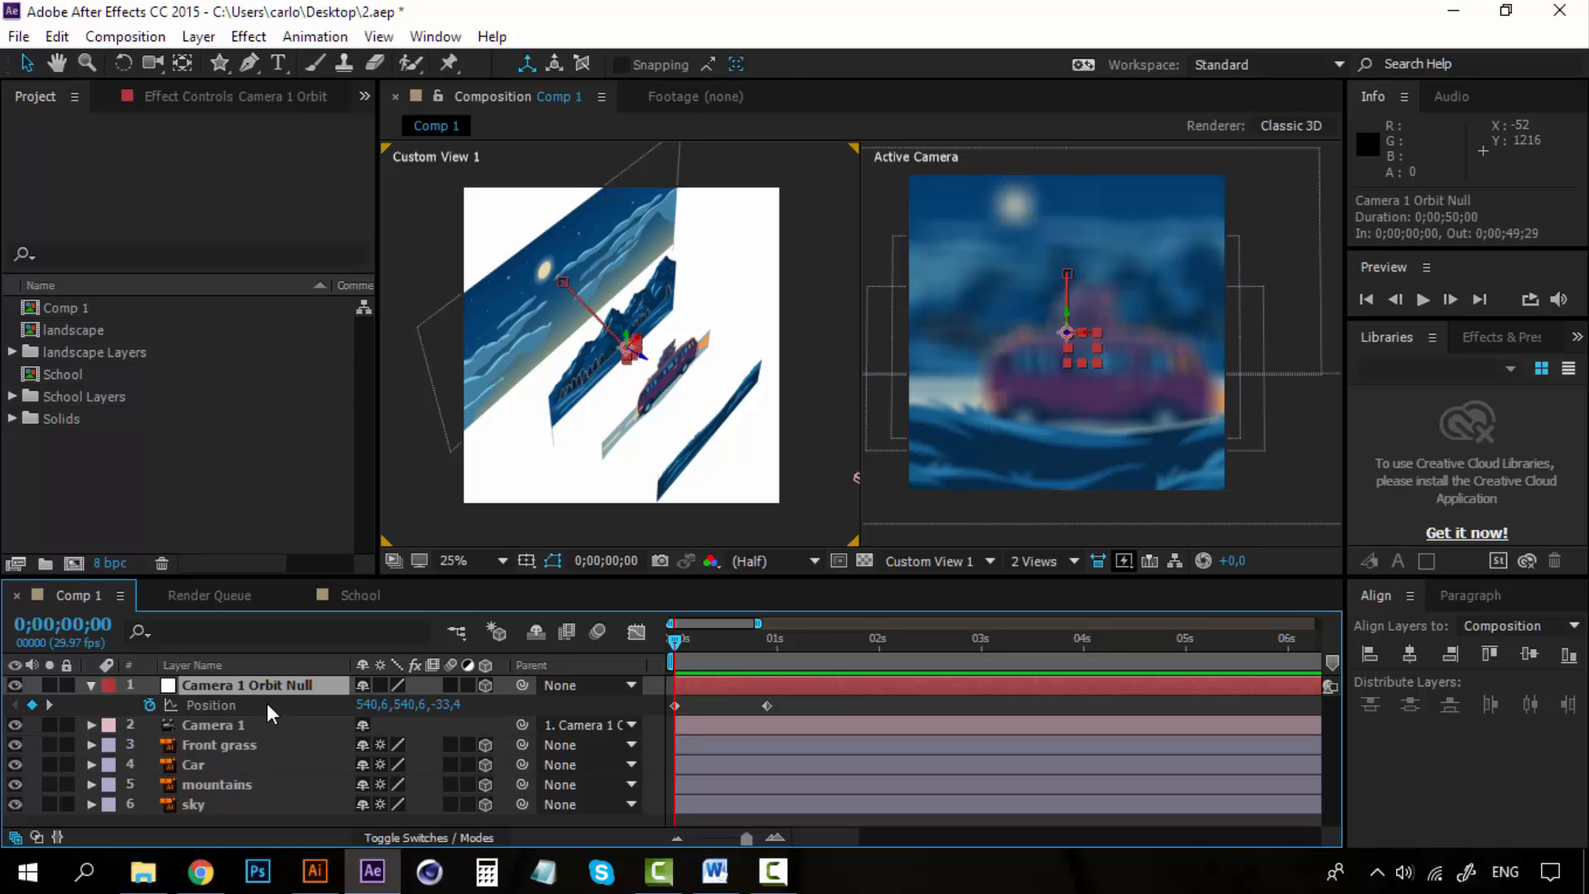
{"action": "key", "text": "space"}
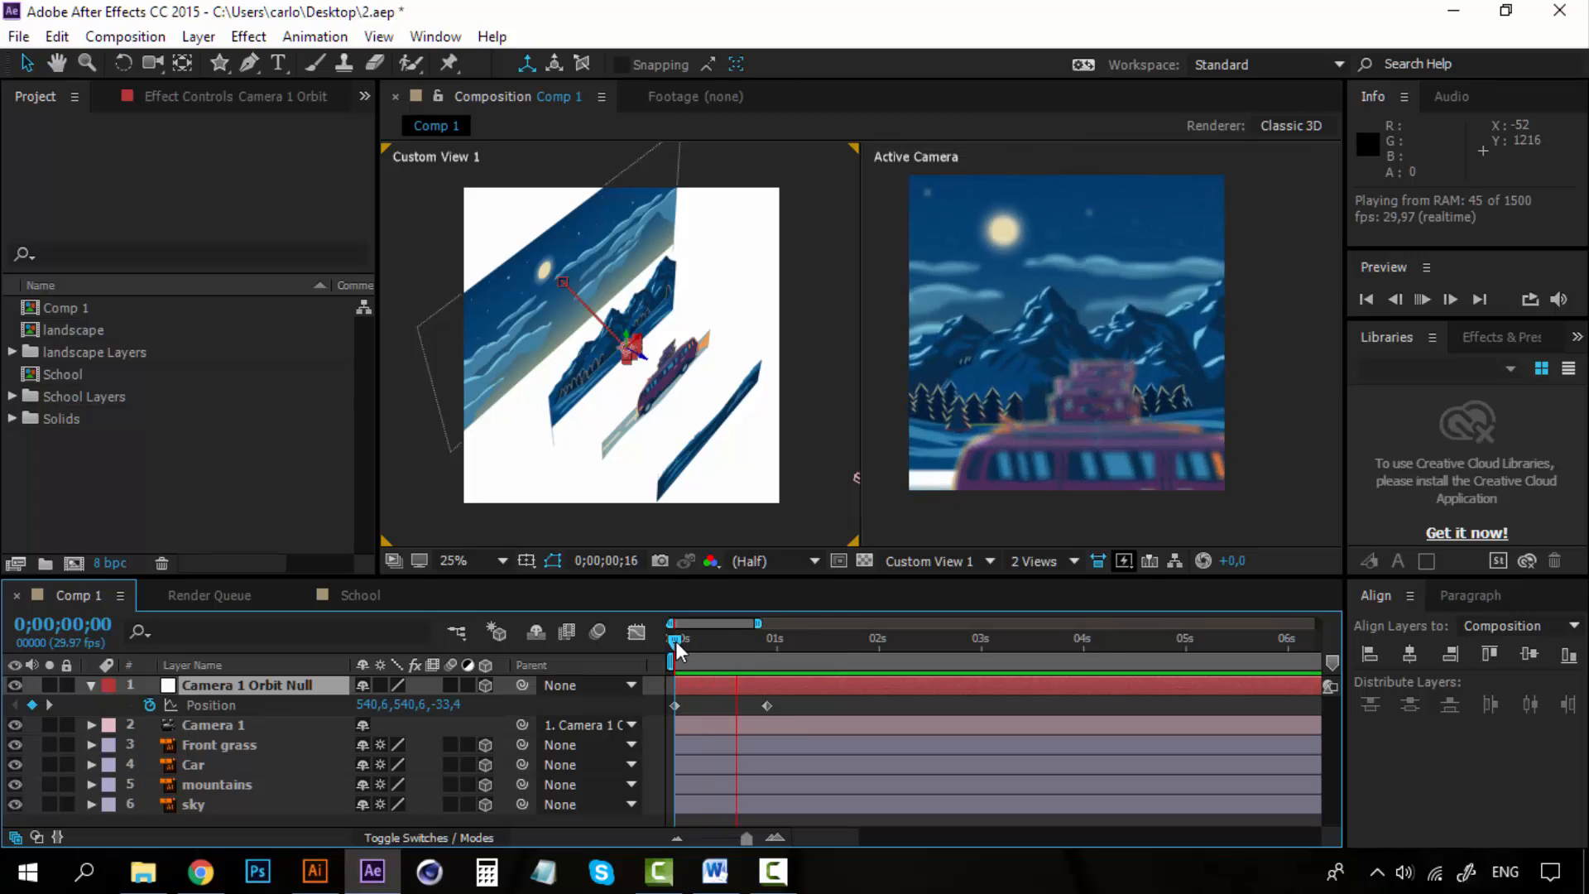
{"action": "key", "text": "space"}
{"action": "key", "text": "space"}
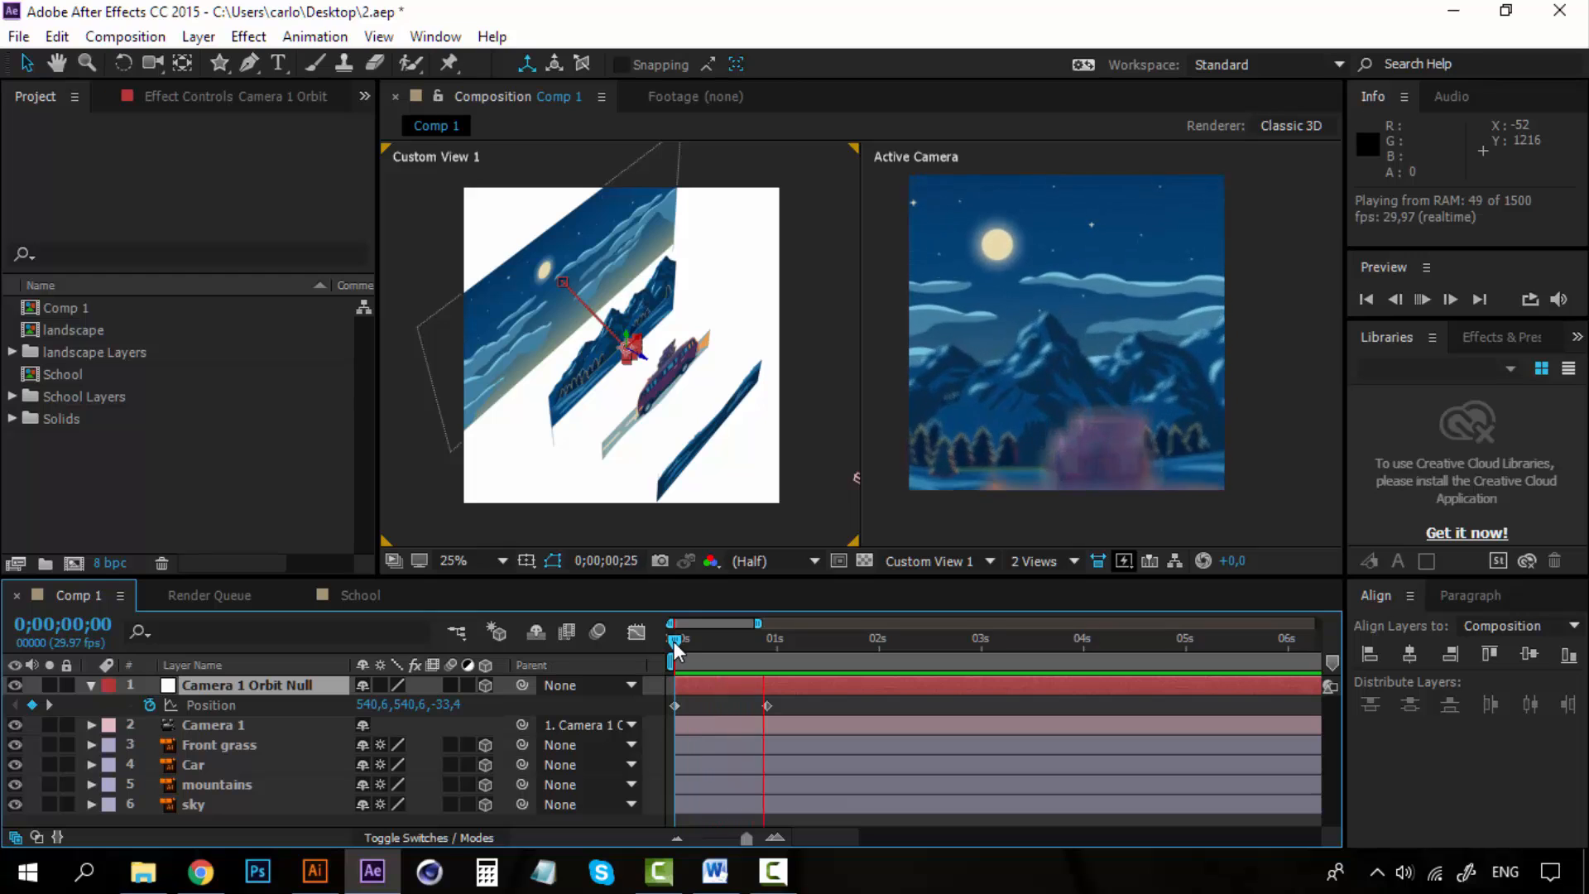
{"action": "key", "text": "space"}
Compare Camera 1 and the orbit null at 0;00;29, and replay the move from the start.
{"action": "left_click", "coordinate": [310, 723]}
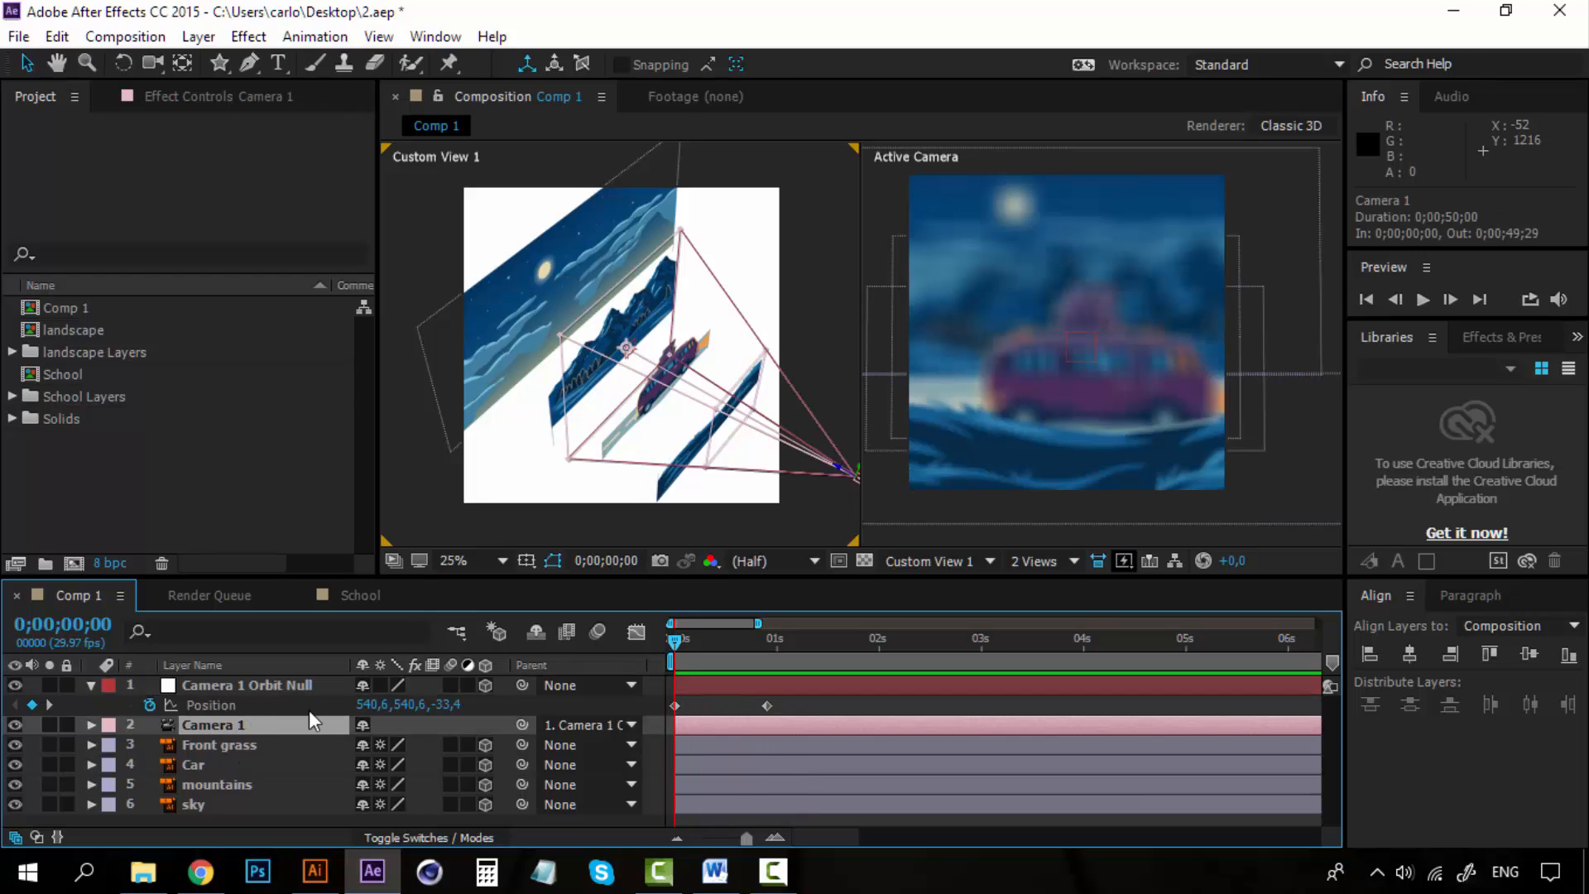
{"action": "left_click_drag", "start_coordinate": [676, 638], "coordinate": [775, 642]}
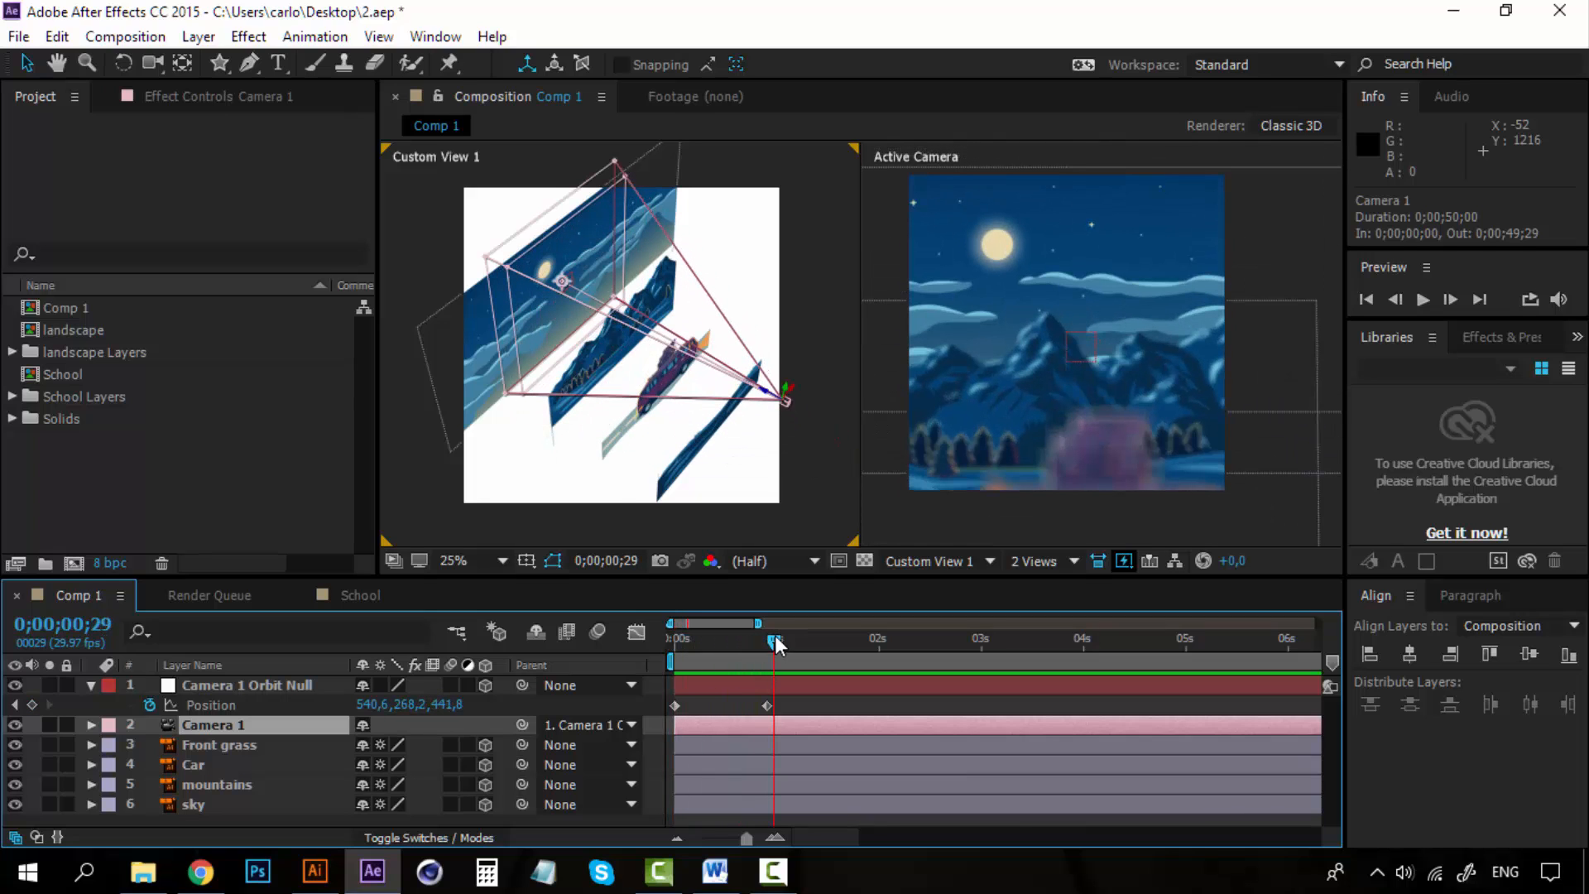
{"action": "left_click", "coordinate": [291, 686]}
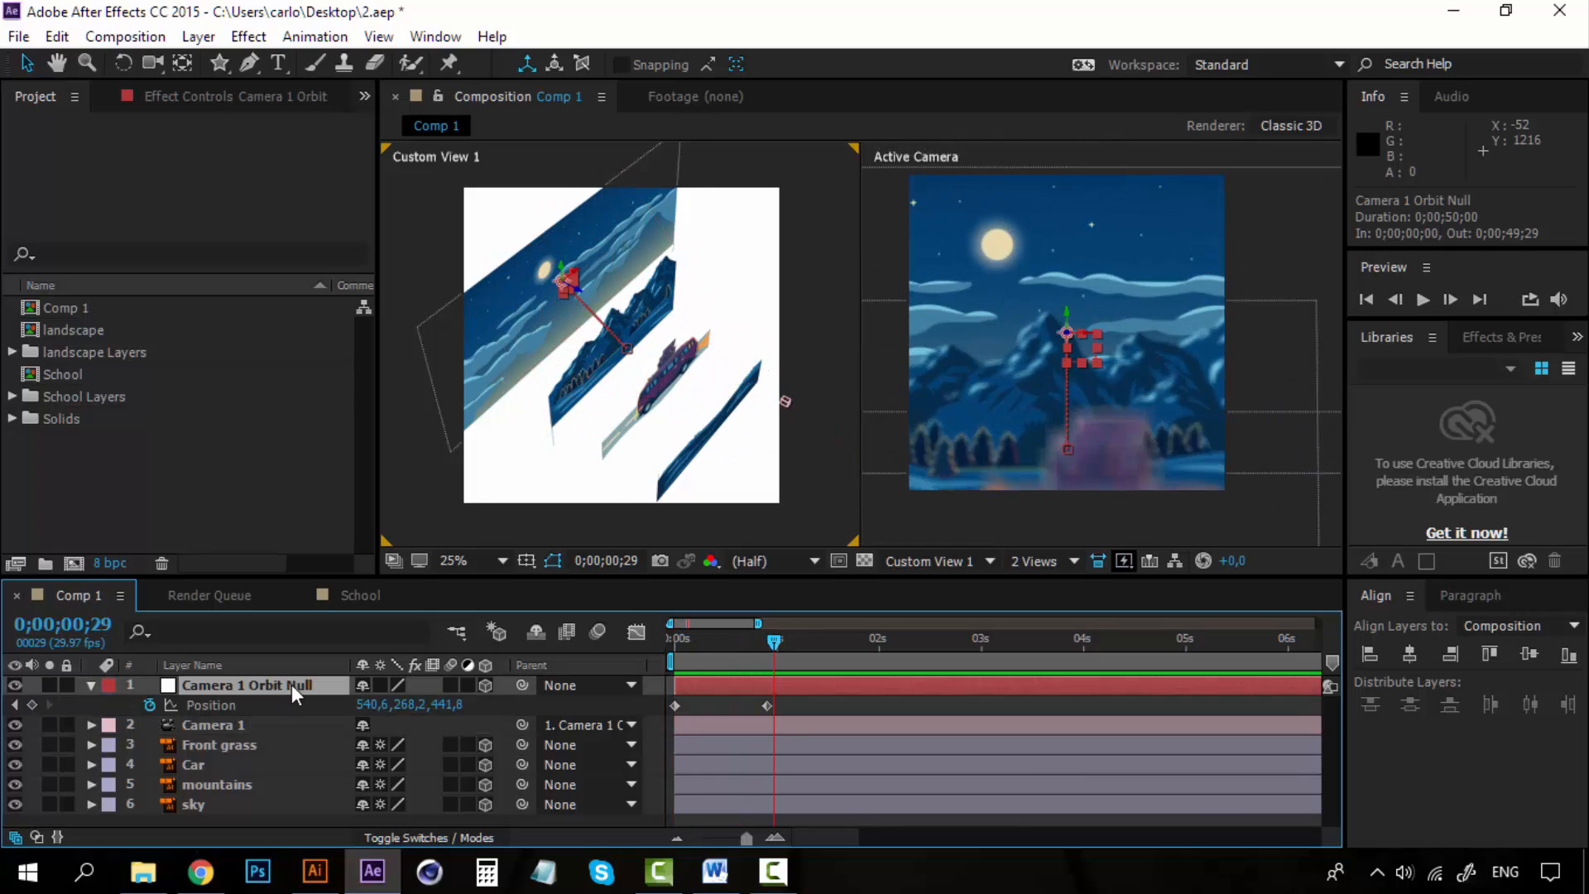
{"action": "left_click_drag", "start_coordinate": [777, 639], "coordinate": [659, 639]}
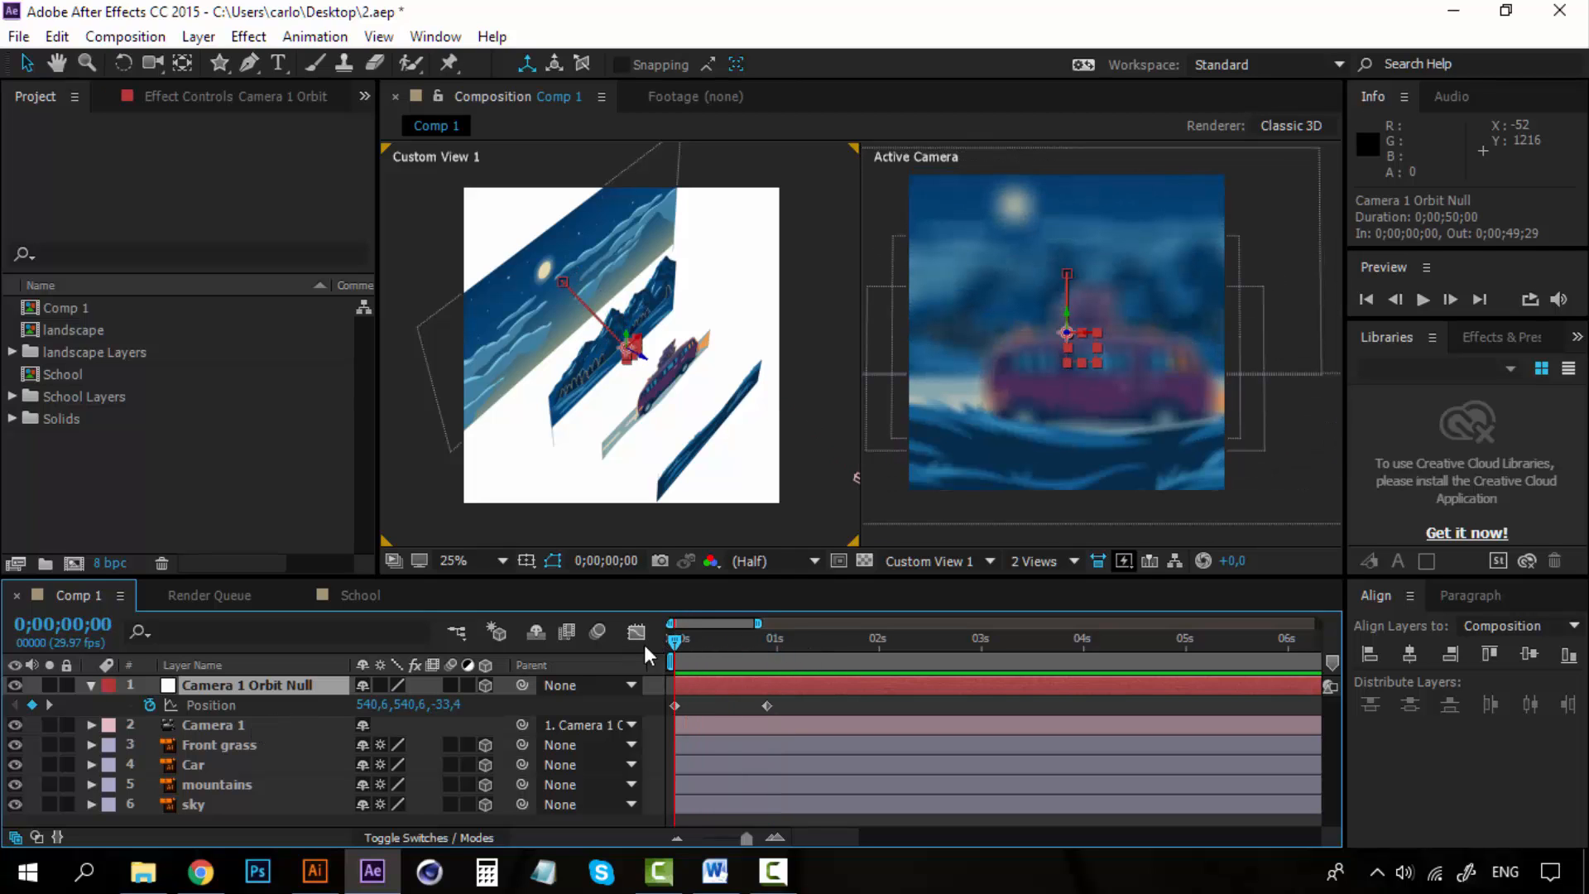
{"action": "mouse_move", "coordinate": [676, 639]}
{"action": "left_mouse_down"}
{"action": "mouse_move", "coordinate": [774, 642]}
{"action": "mouse_move", "coordinate": [659, 634]}
{"action": "left_mouse_up"}
{"action": "key", "text": "space"}
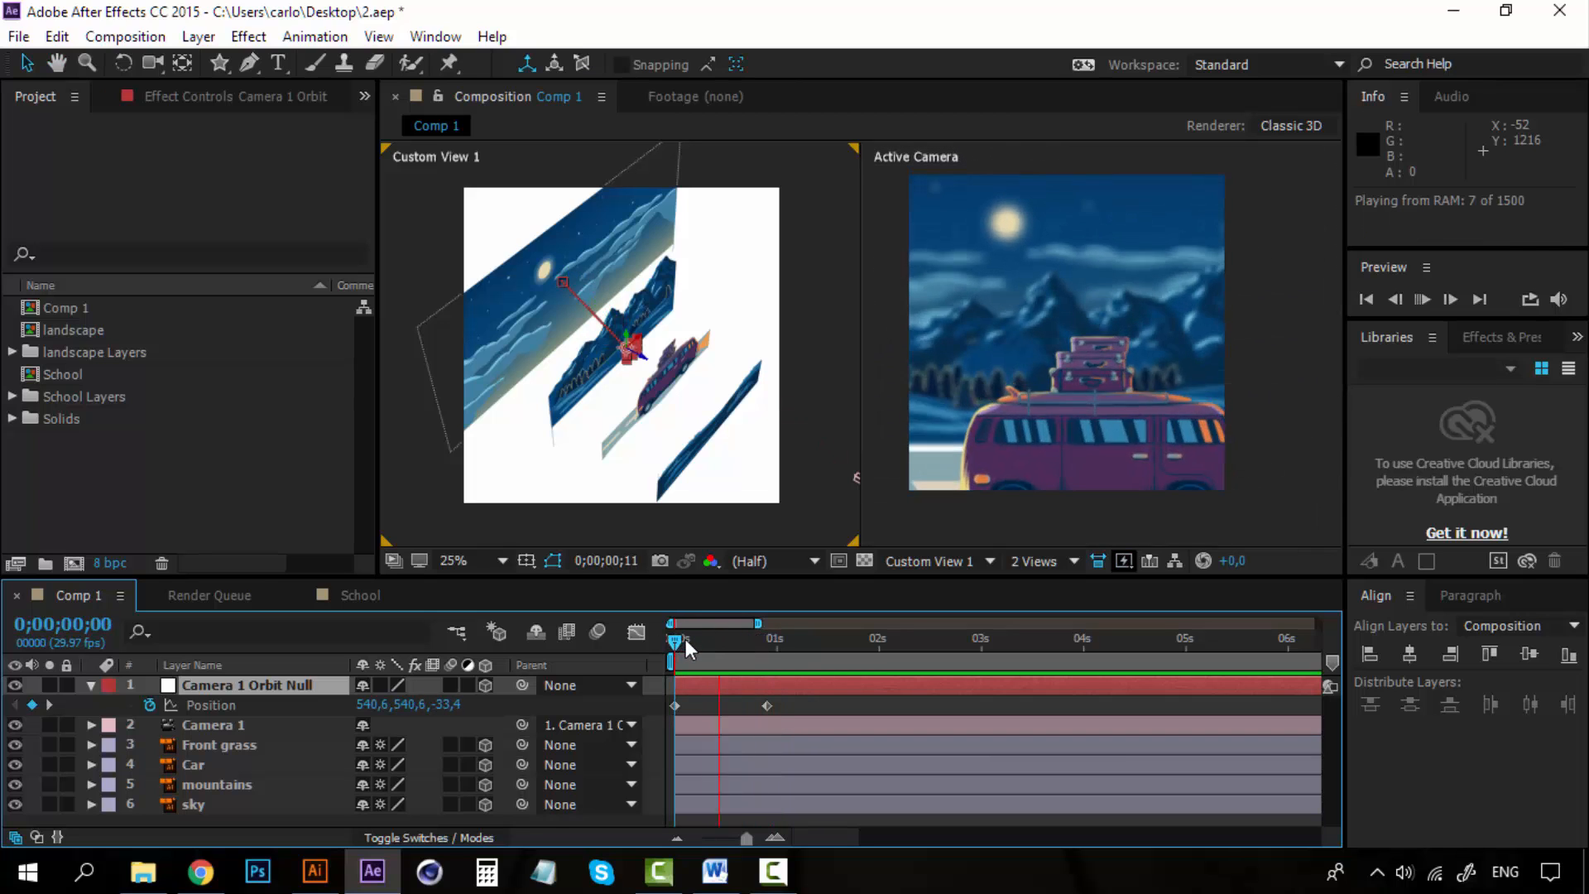
{"action": "key", "text": "space"}
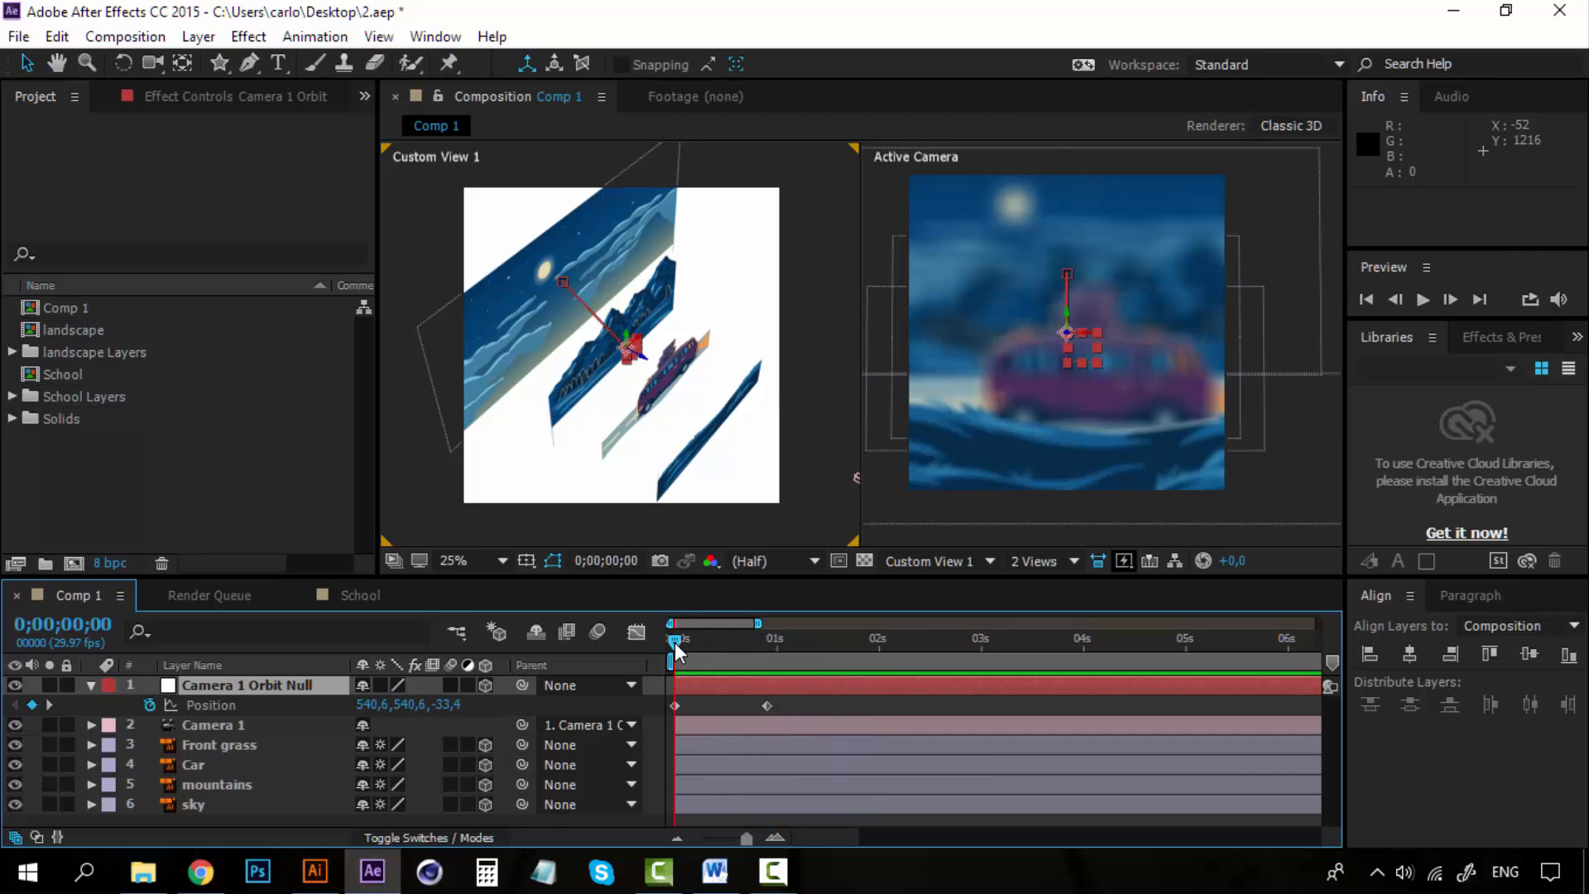